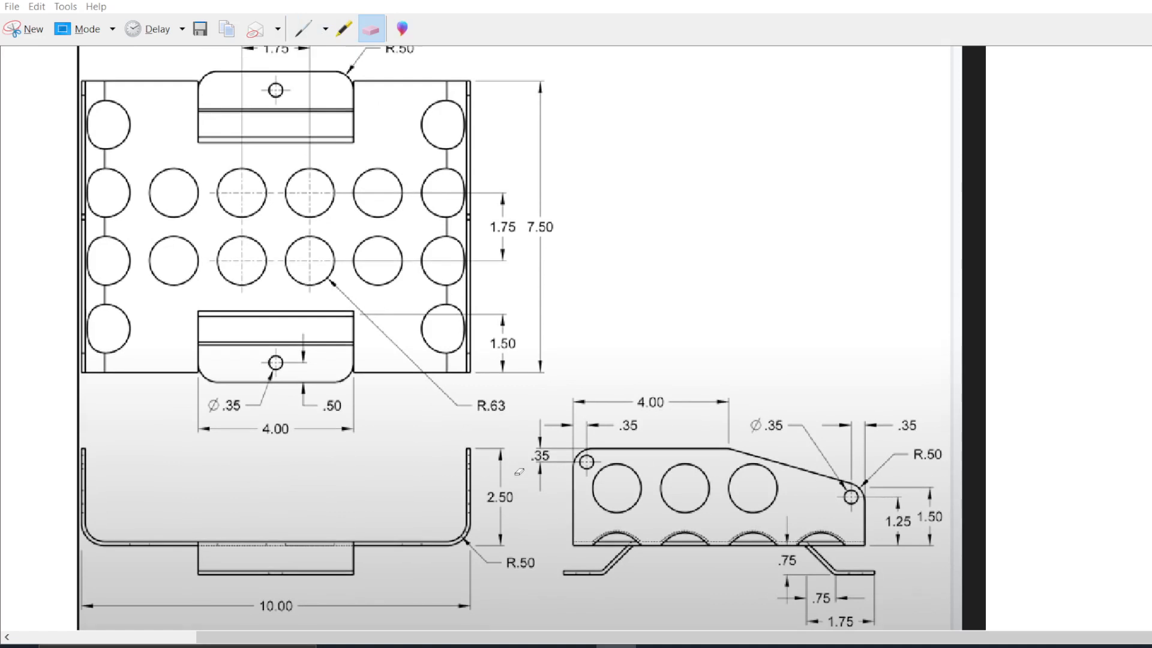
Step: Draw red pen arrows on the reference drawing pointing to its top, side and front views
left_click(304, 29)
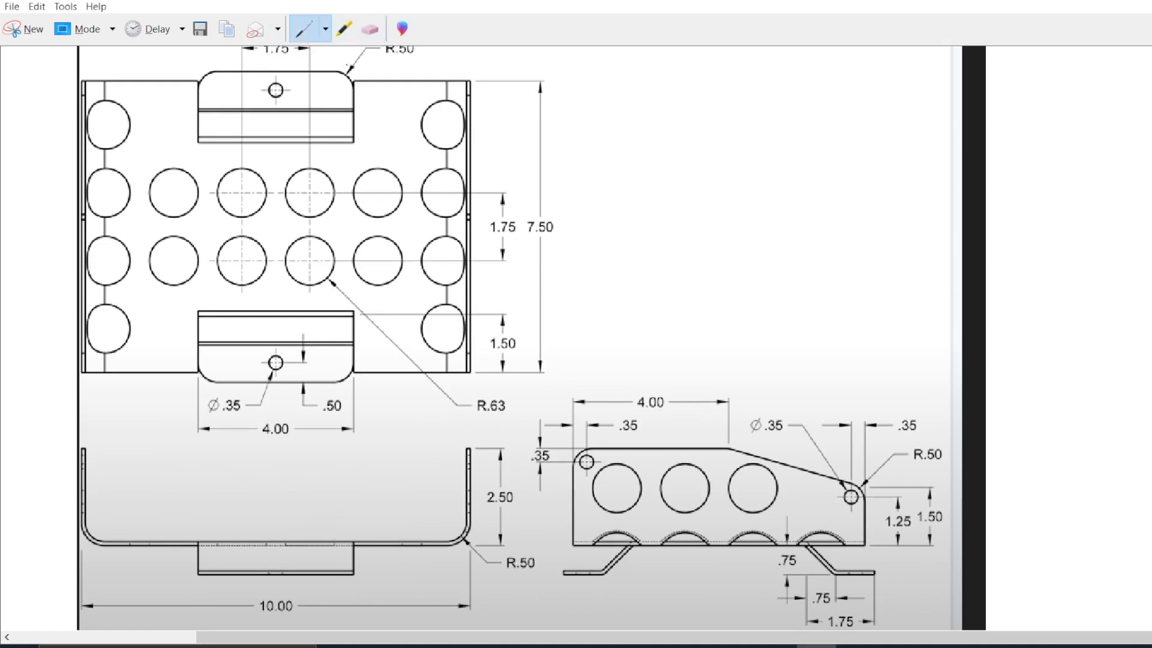
left_click_drag(520, 189, 745, 189)
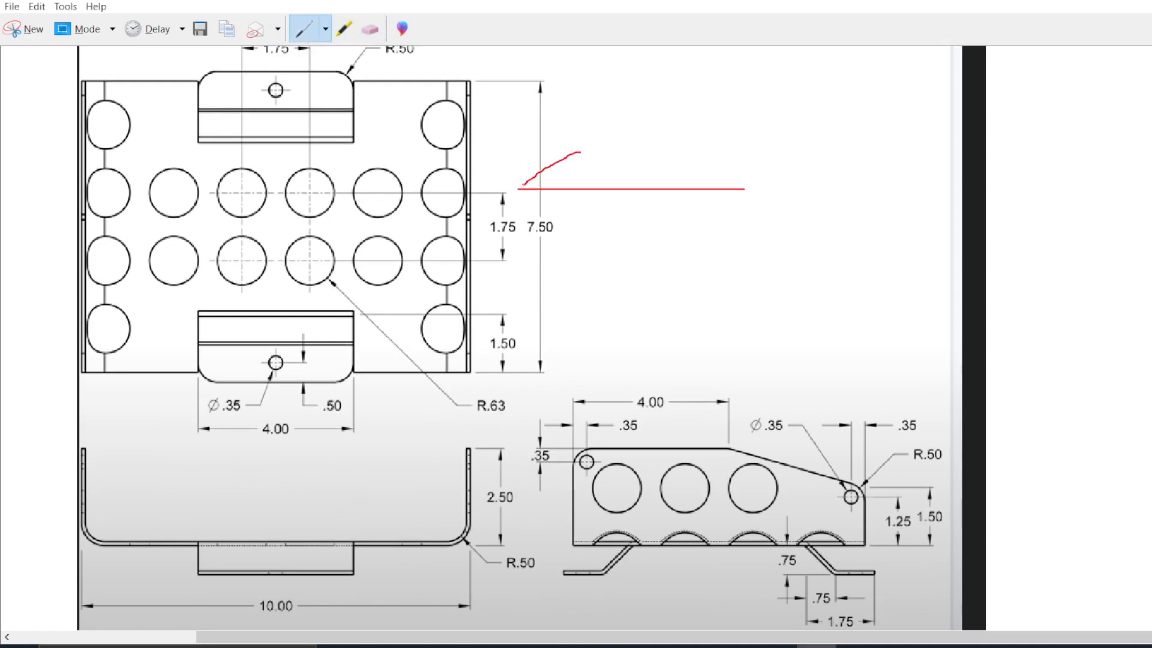
left_click_drag(522, 185, 559, 210)
mouse_move(737, 201)
left_mouse_down()
mouse_move(730, 387)
mouse_move(764, 367)
mouse_move(728, 395)
left_mouse_up()
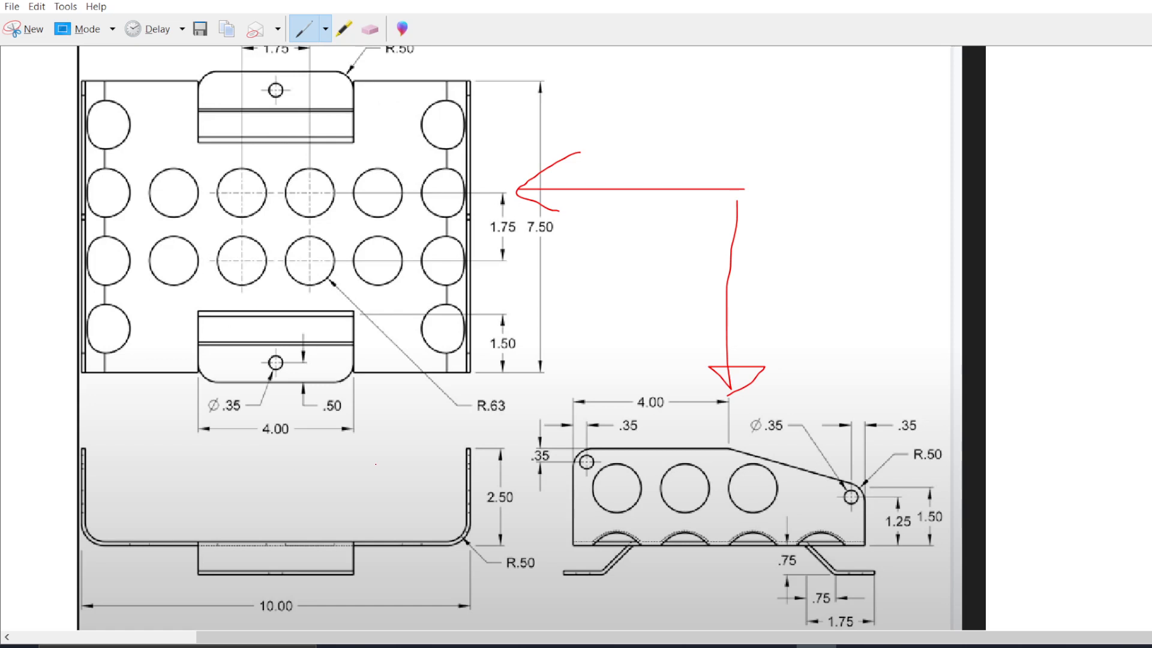
left_click_drag(376, 454, 380, 378)
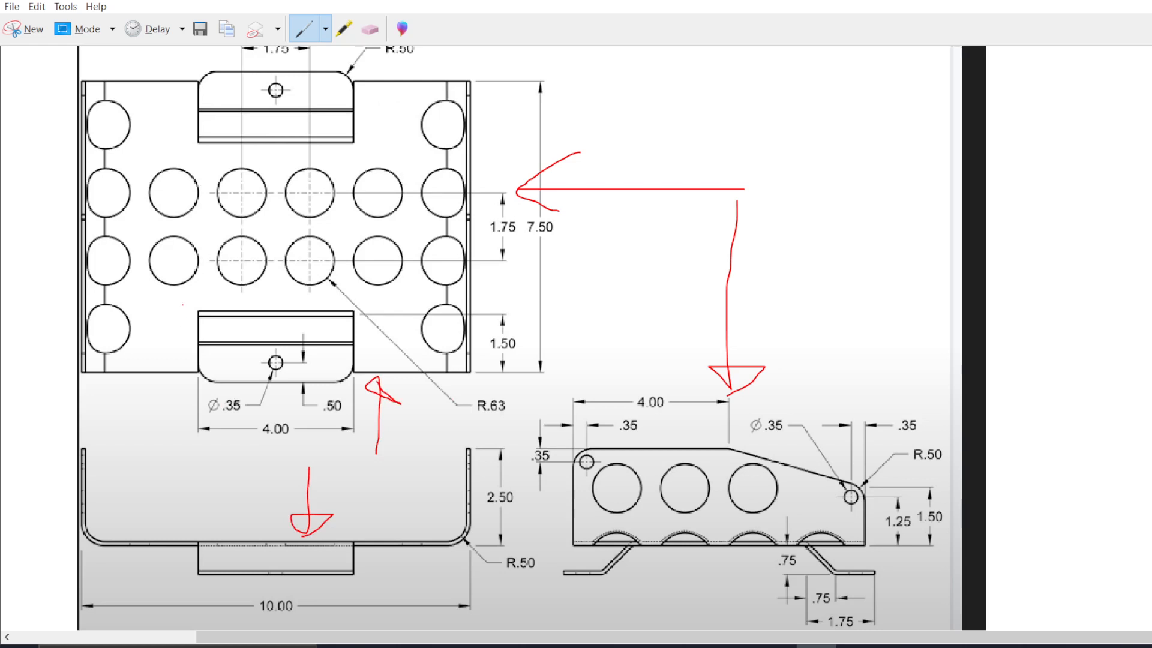
Step: Circle the lower tab in the top view, trace it to the side view's bent leg, and underline the tab in the front view
mouse_move(183, 304)
left_mouse_down()
mouse_move(355, 303)
mouse_move(369, 378)
mouse_move(303, 398)
mouse_move(200, 359)
mouse_move(264, 295)
left_mouse_up()
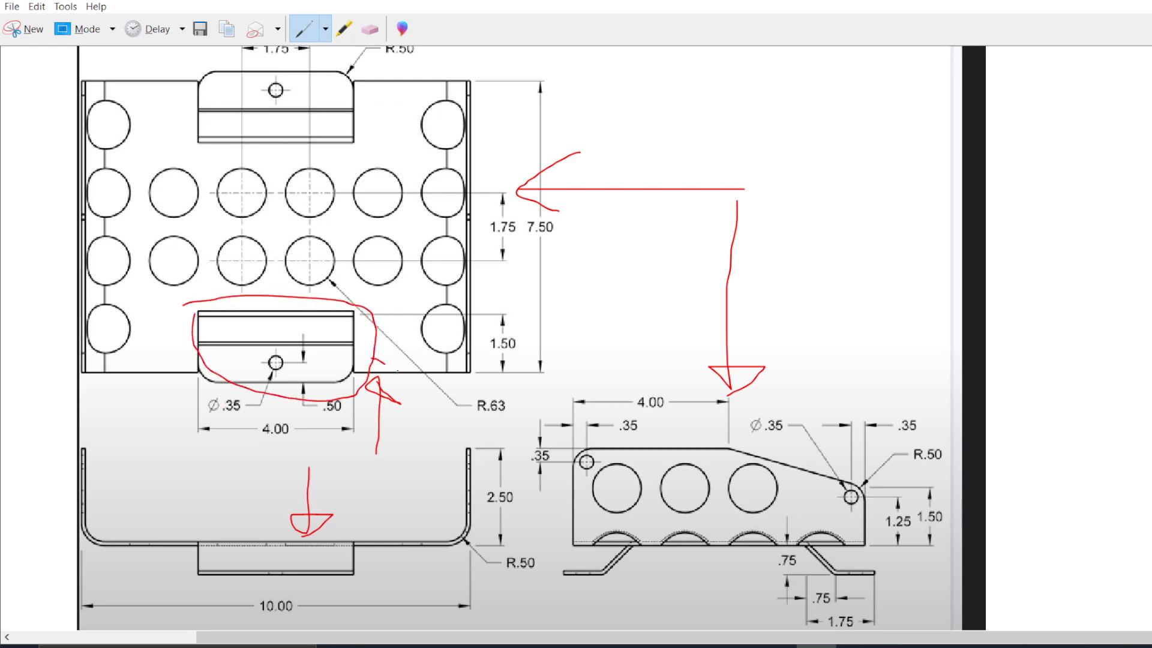
mouse_move(384, 363)
left_mouse_down()
mouse_move(477, 433)
mouse_move(578, 564)
left_mouse_up()
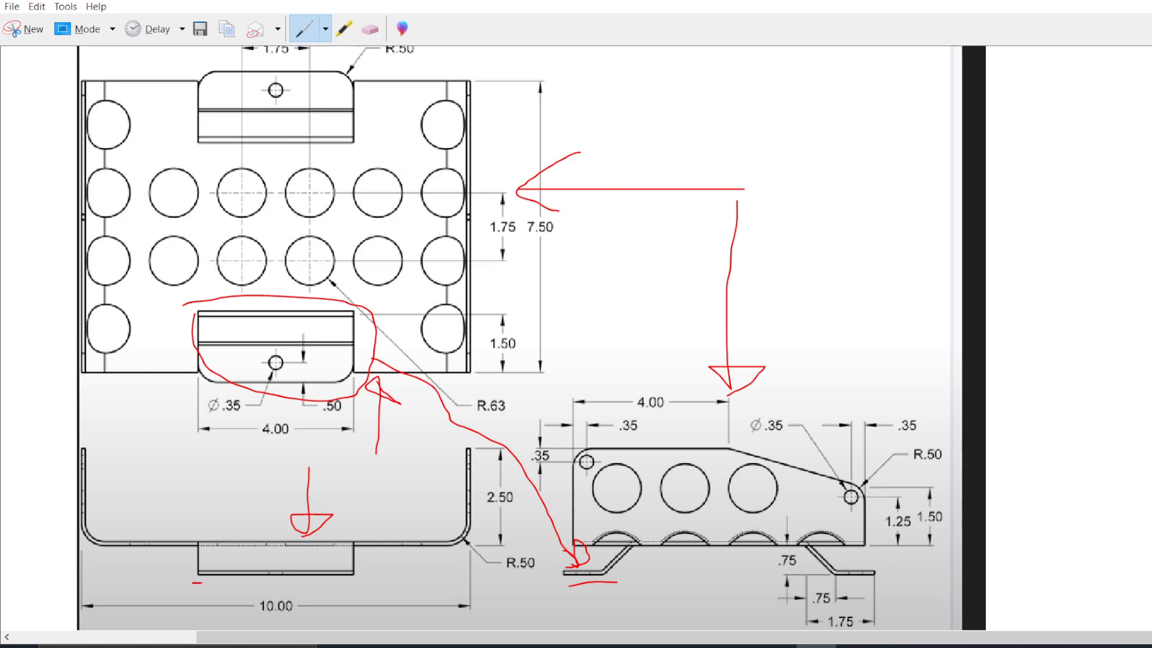
left_click_drag(202, 583, 354, 591)
scroll(508, 349, "up", 1)
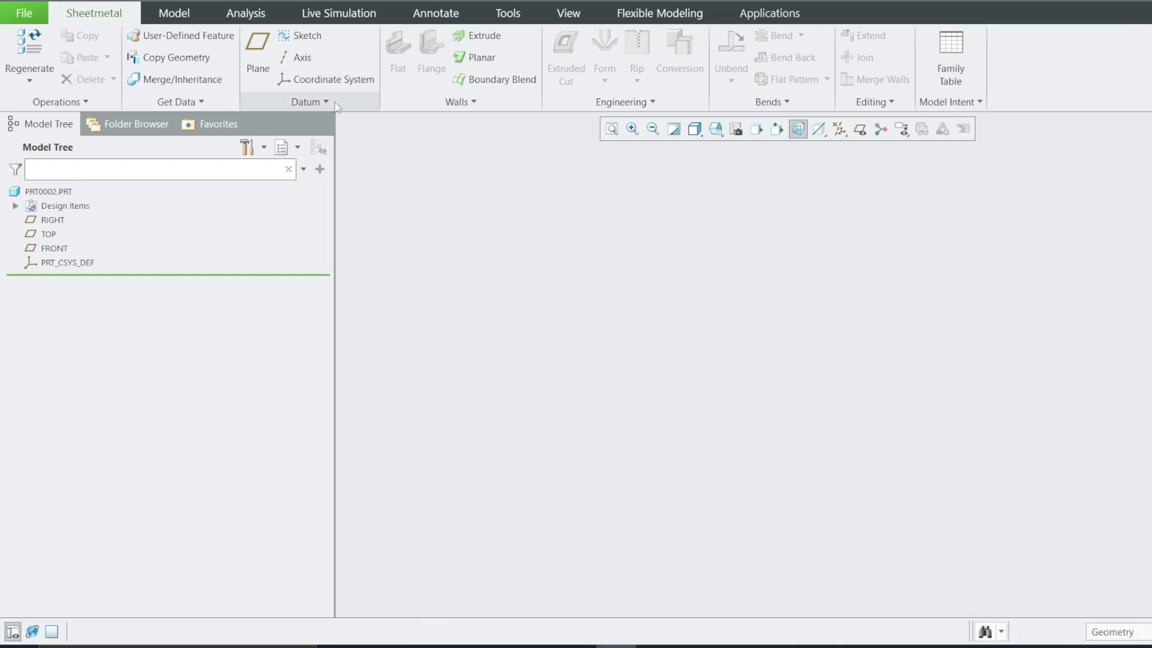
Step: Switch to Creo Parametric and start a planar first wall sketched on the TOP plane, viewed normal to the sketch
left_click(481, 62)
left_click(49, 234)
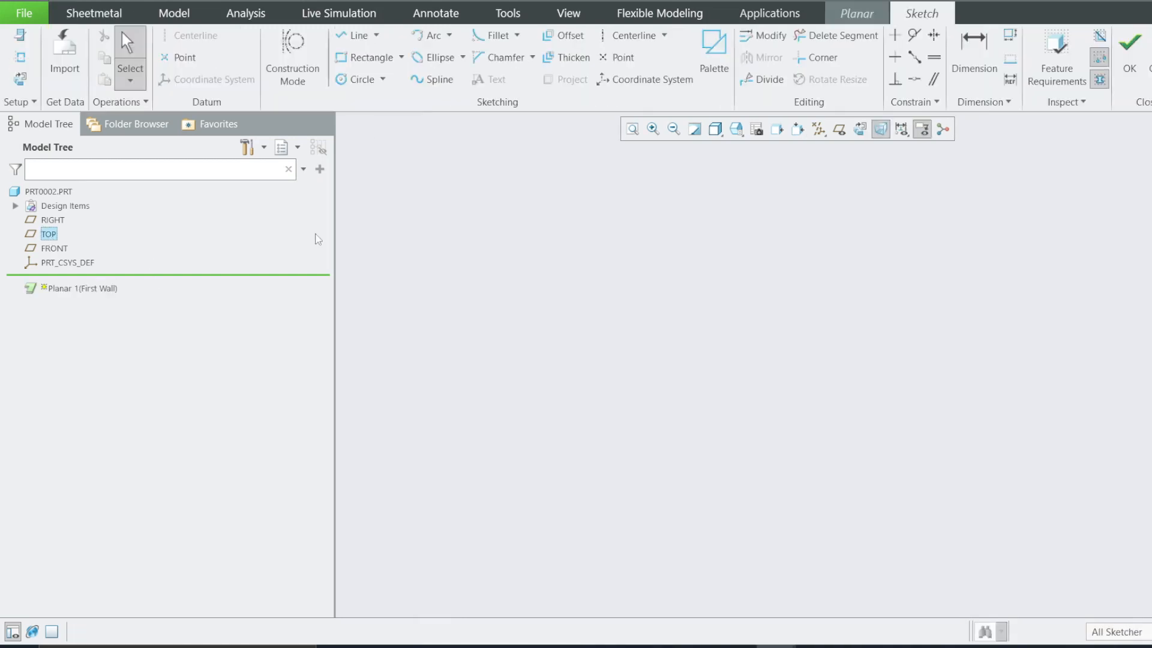
left_click(846, 129)
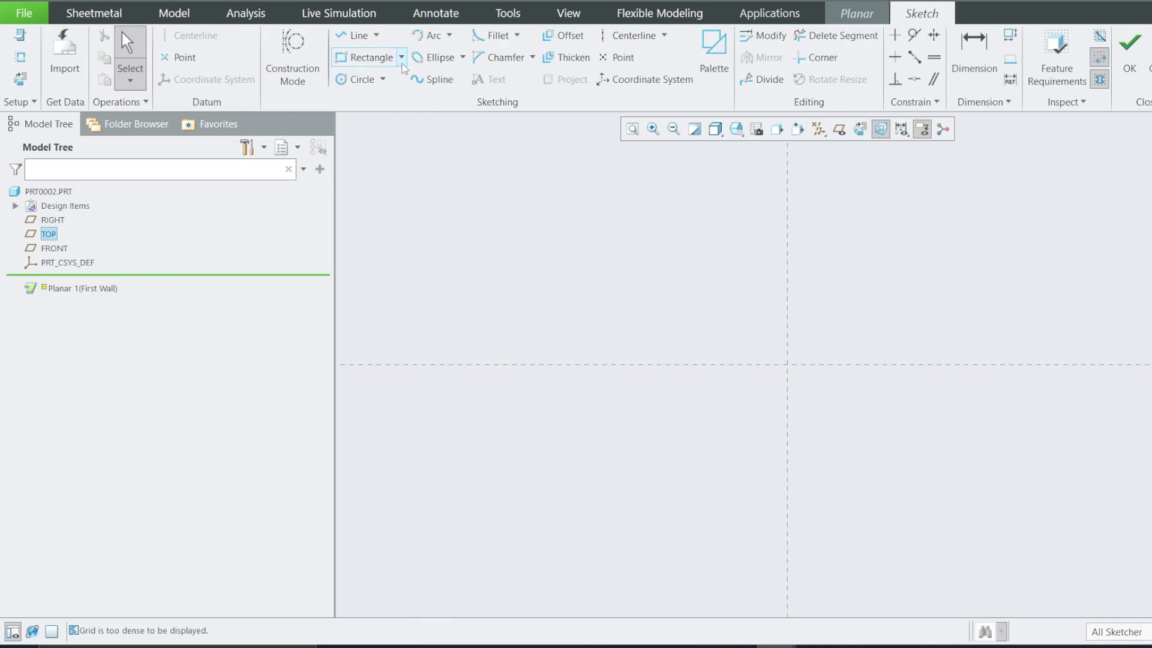
Step: Sketch a center rectangle about 61.04 wide and 25.81 high, centred on the intersection of the sketch references
left_click(401, 57)
left_click(394, 110)
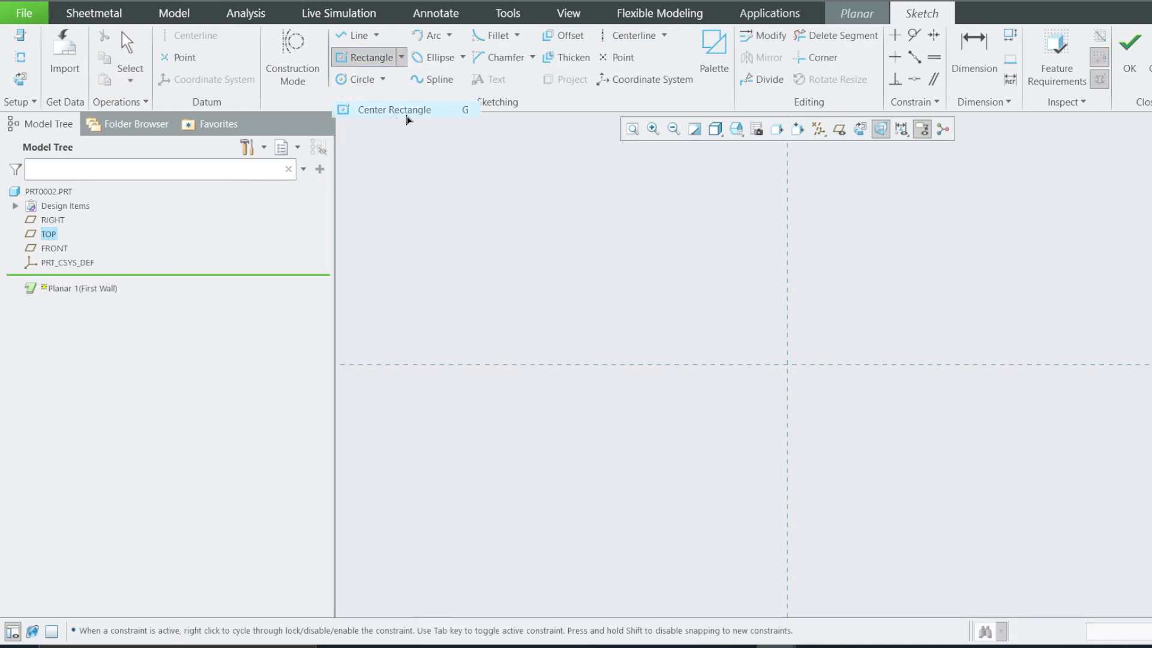
left_click(787, 364)
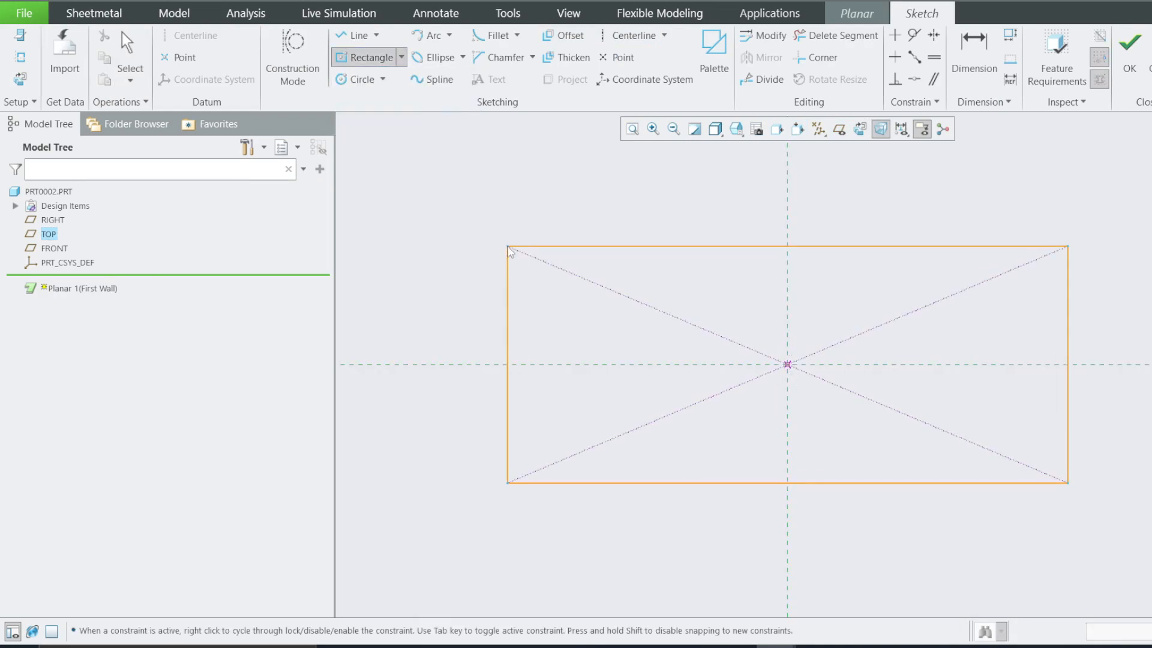
left_click(508, 246)
Step: Dimension the rectangle with a width of 10 and a height of 7.5
left_click(973, 57)
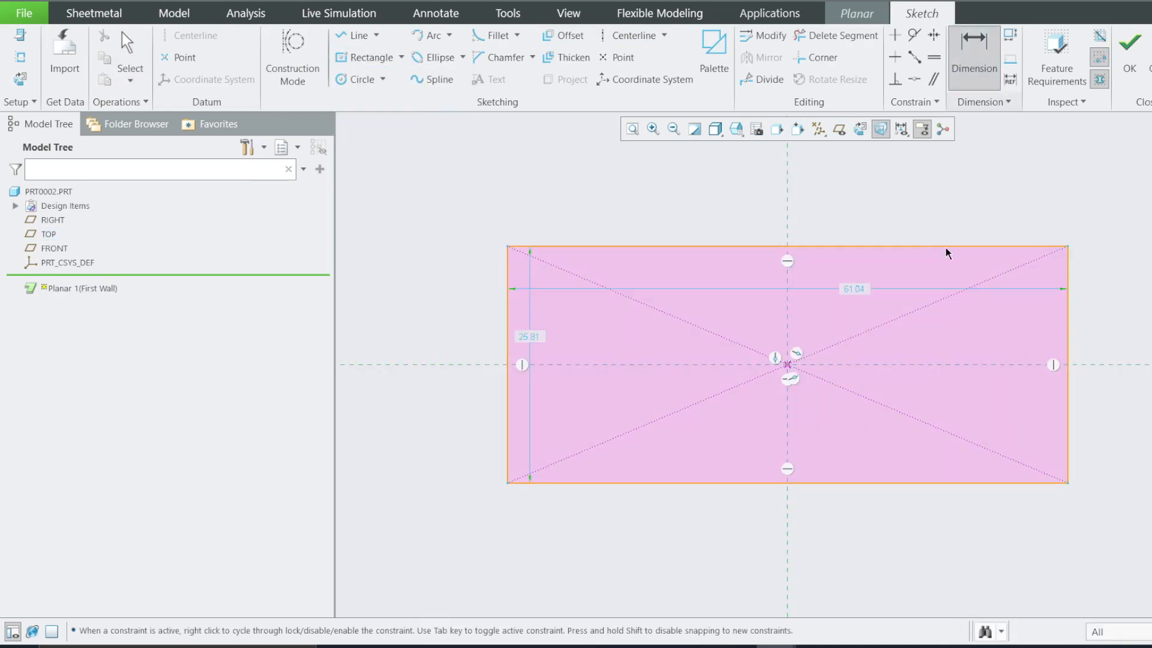
double_click(852, 290)
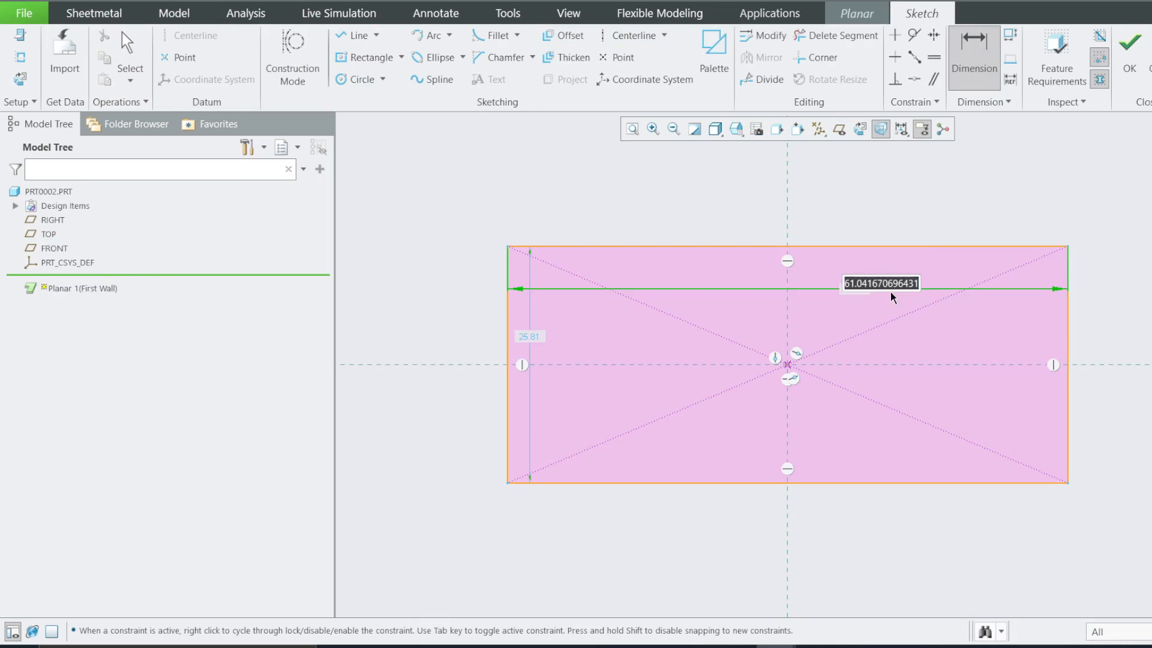
type("10")
key("Return")
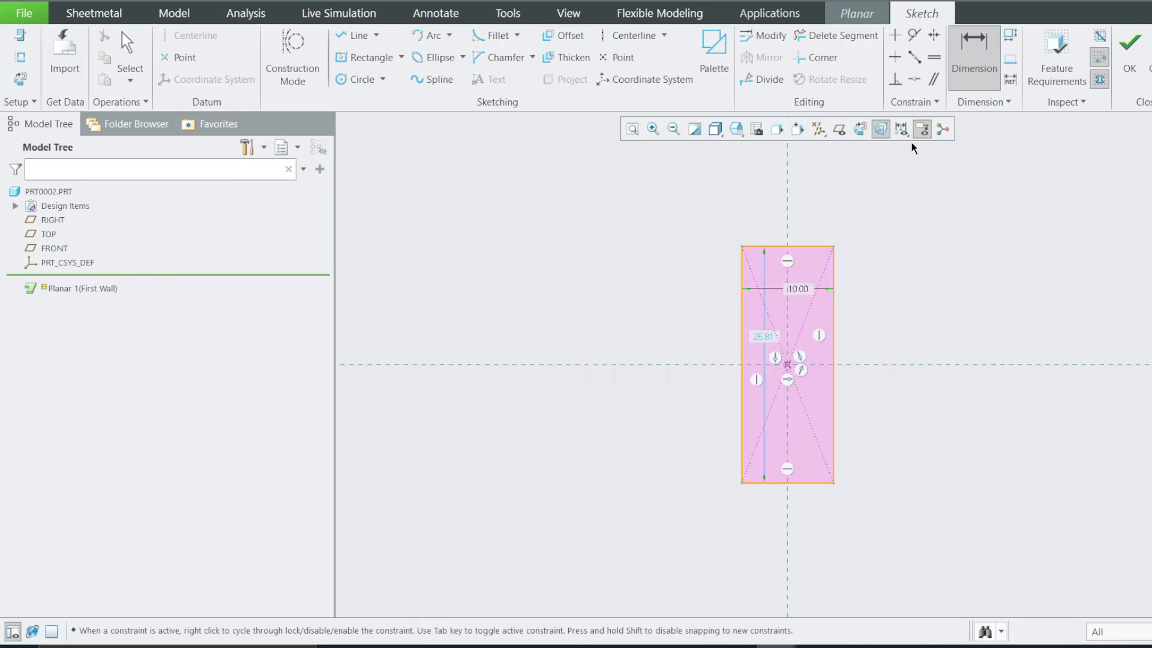
double_click(755, 340)
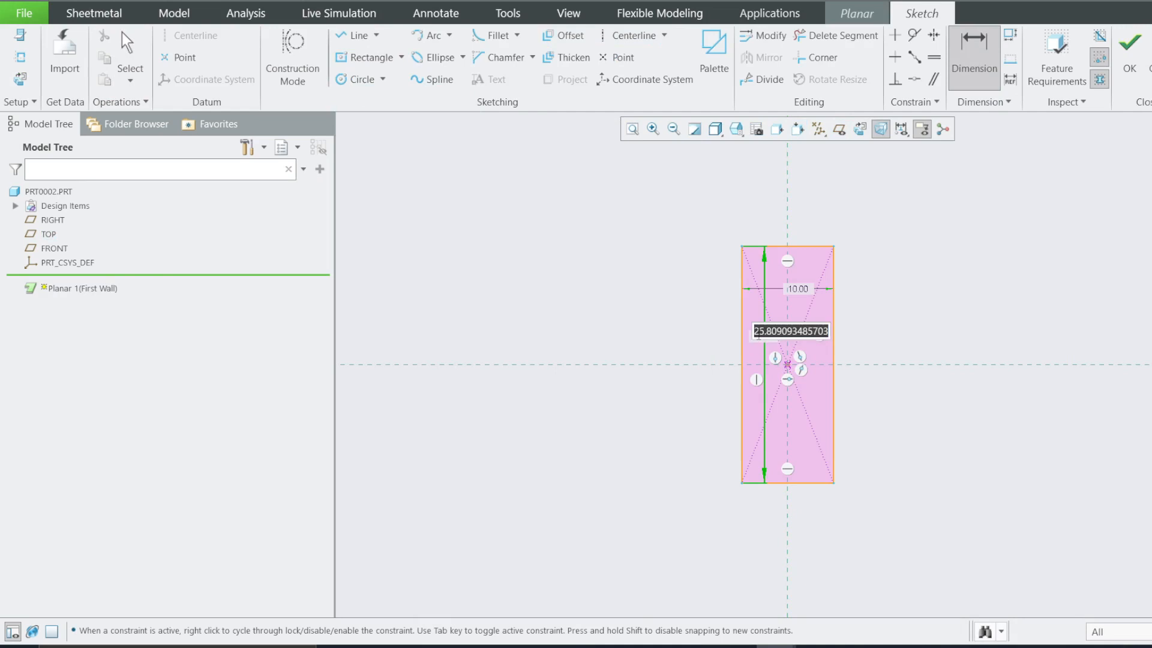
type("7.5")
key("Return")
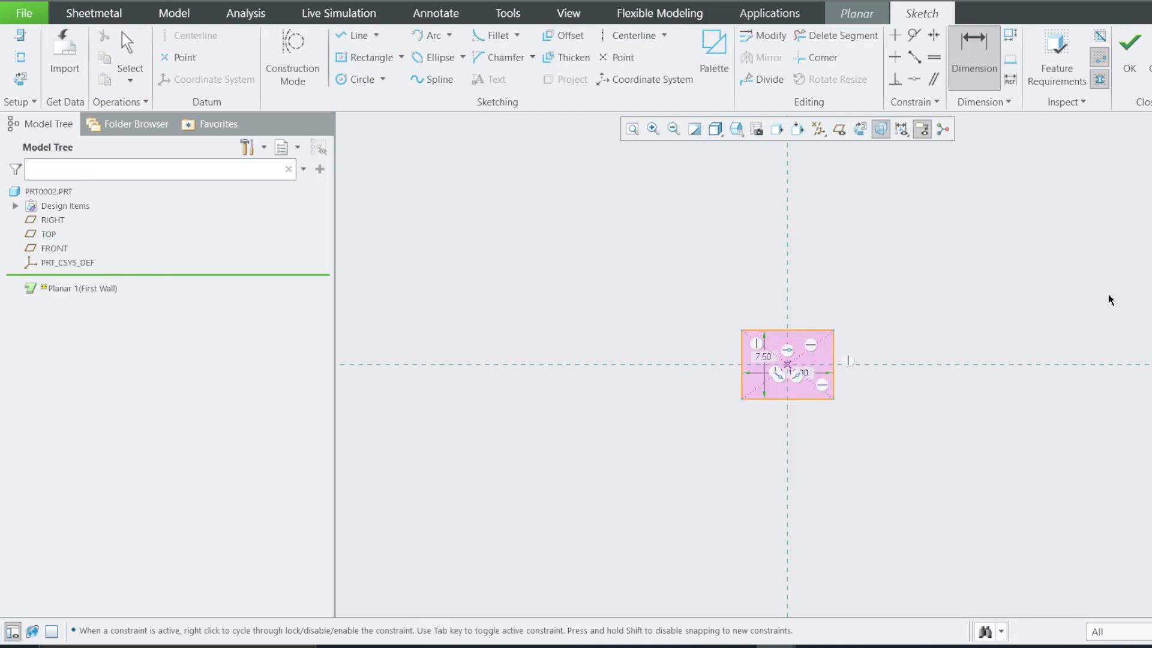
Step: Add a vertical and a horizontal centerline through the centre of the rectangle
scroll(789, 364, "down", 8)
scroll(598, 124, "up", 6)
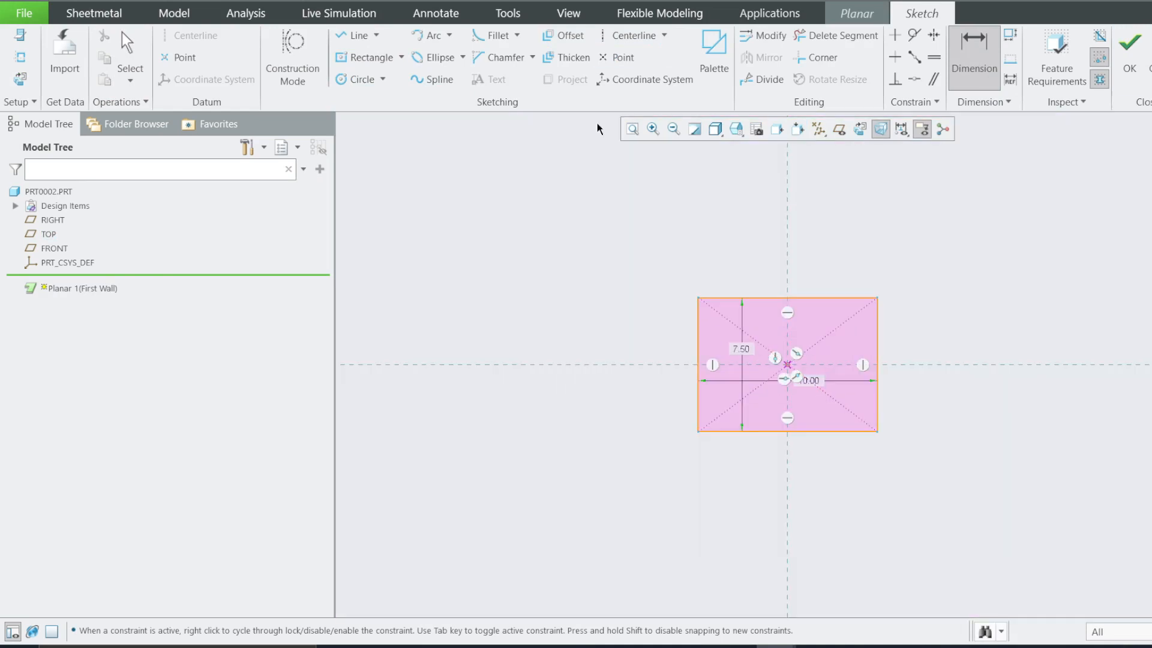
left_click(631, 35)
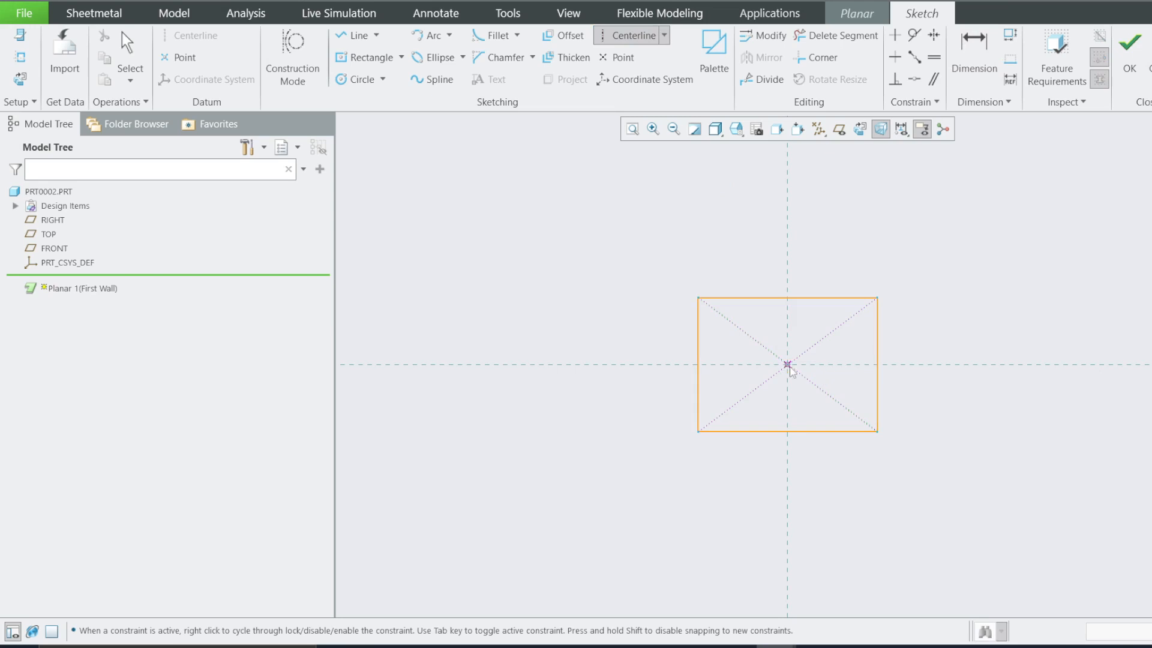
left_click(787, 364)
left_click(790, 258)
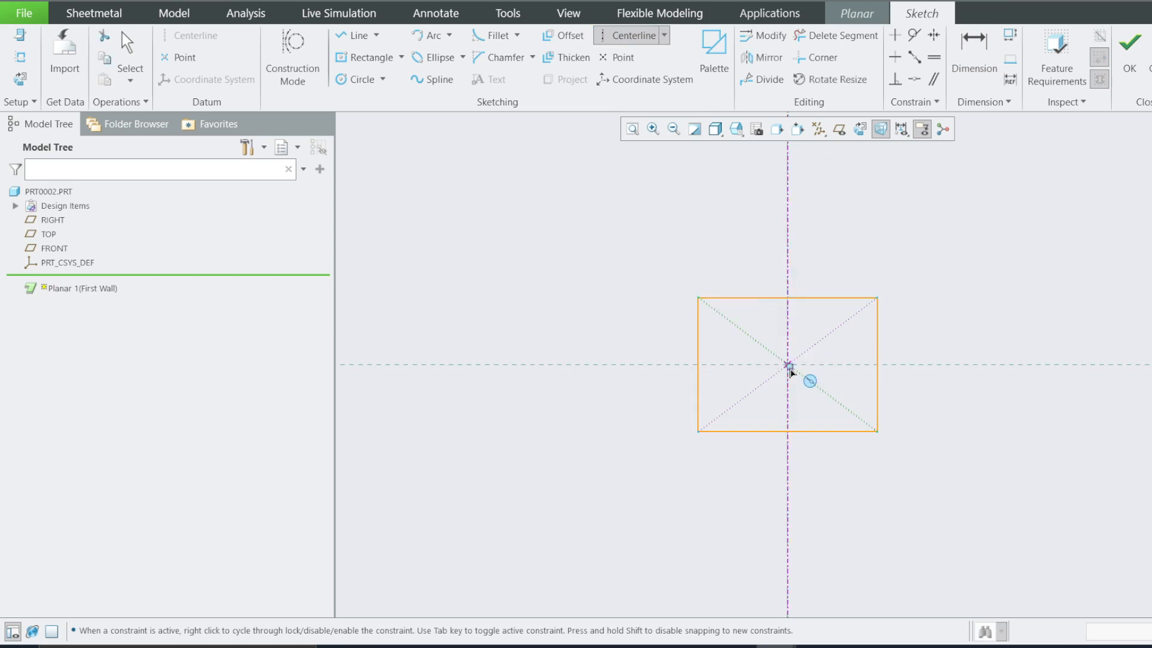
left_click(788, 366)
left_click(942, 371)
scroll(891, 342, "down", 5)
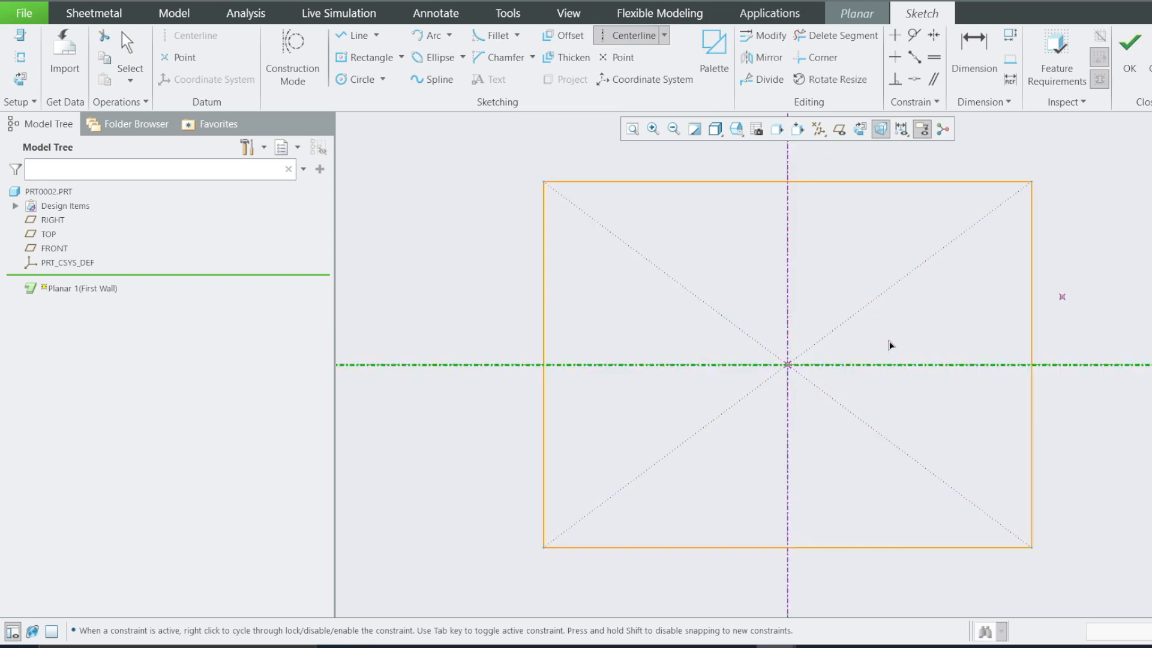
left_click(401, 56)
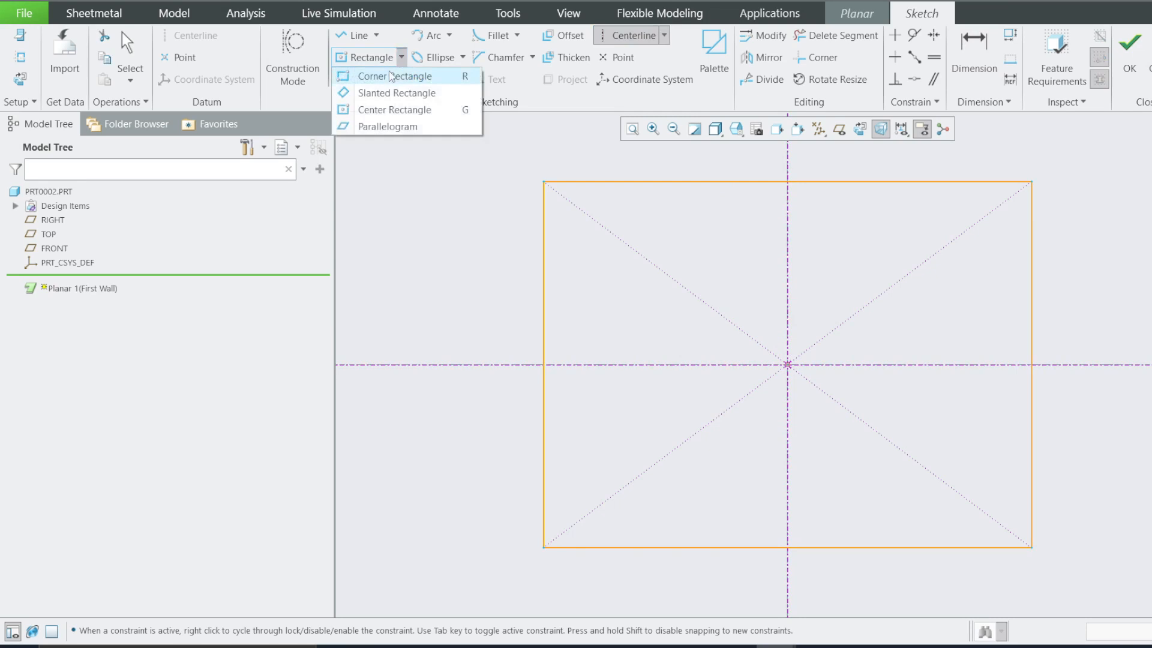
left_click(425, 74)
scroll(785, 306, "up", 3)
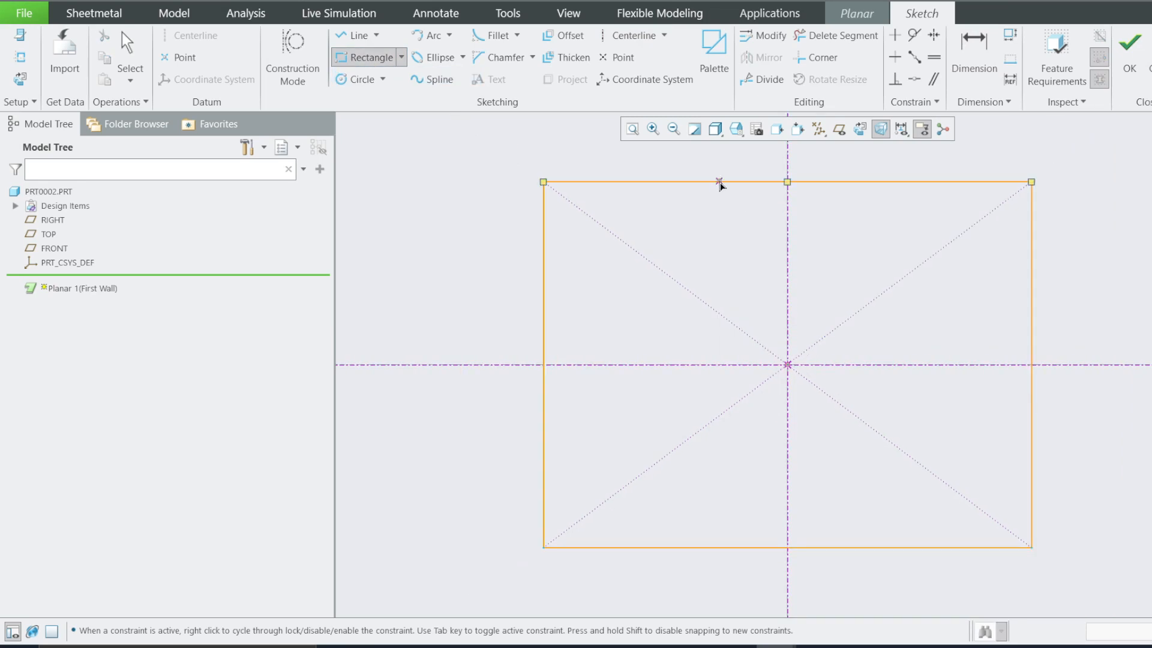
left_click(719, 182)
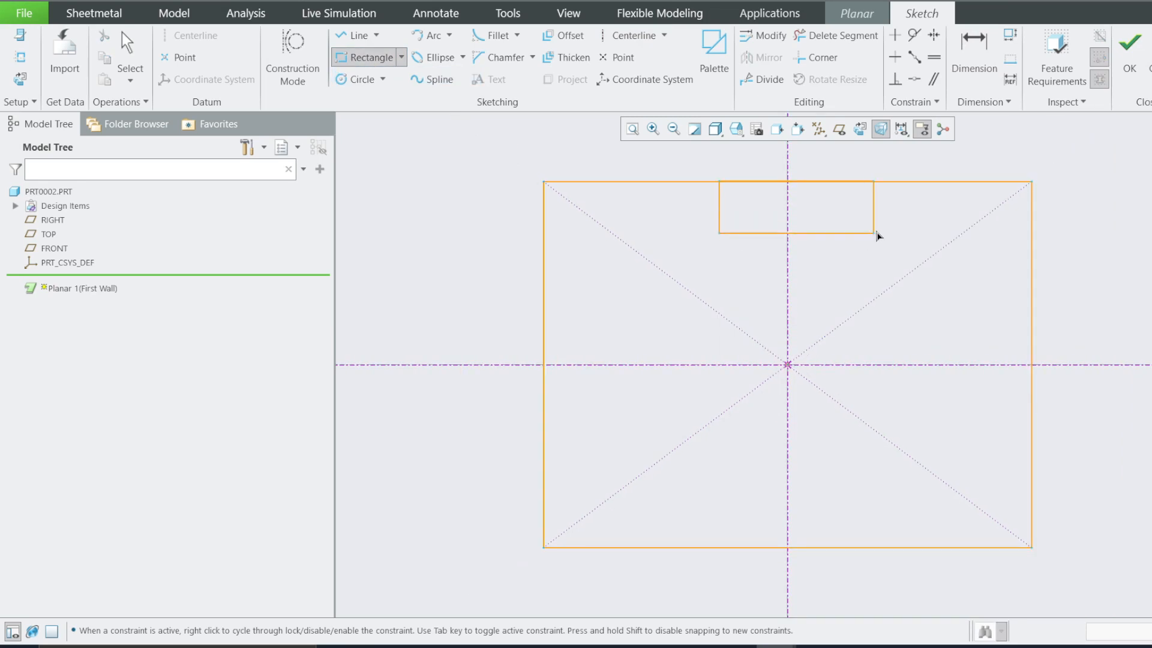
middle_click(861, 257)
scroll(882, 223, "up", 3)
scroll(818, 247, "down", 3)
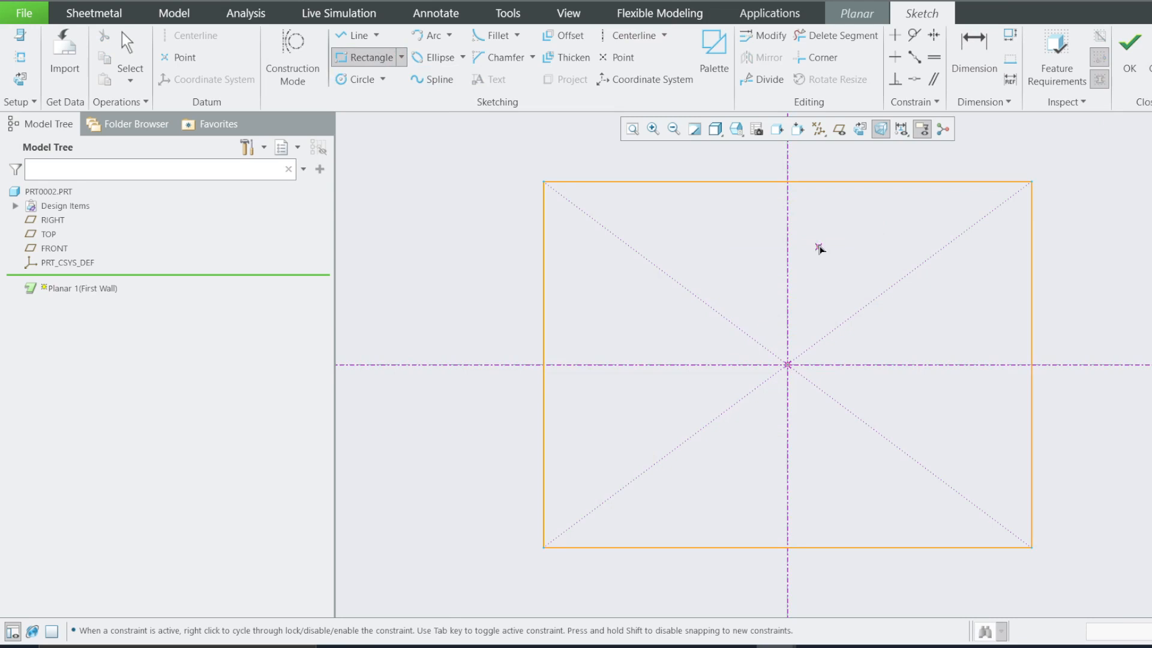
left_click(687, 182)
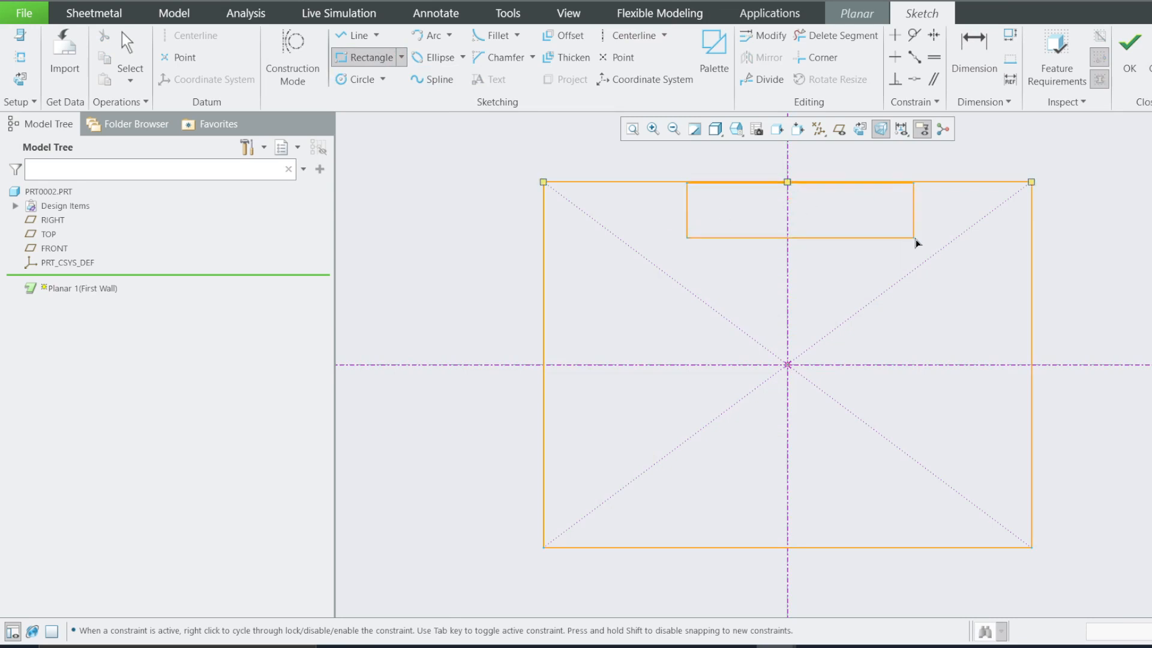
middle_click(864, 234)
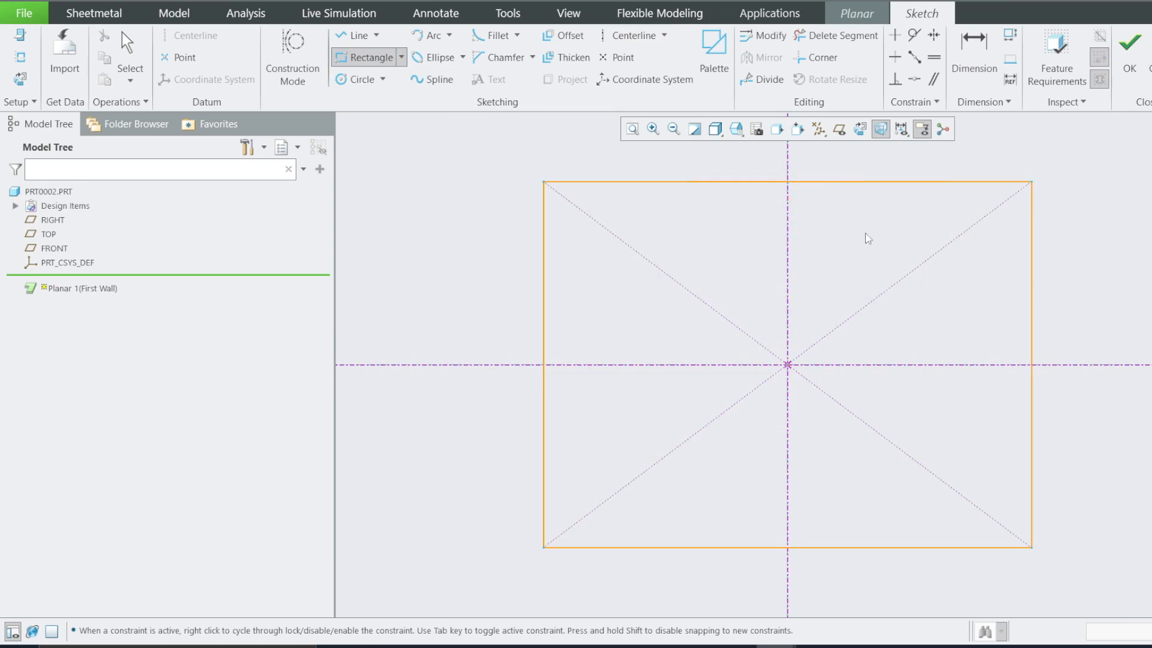
scroll(814, 235, "up", 3)
scroll(814, 235, "up", 1)
scroll(797, 336, "down", 6)
scroll(804, 378, "up", 6)
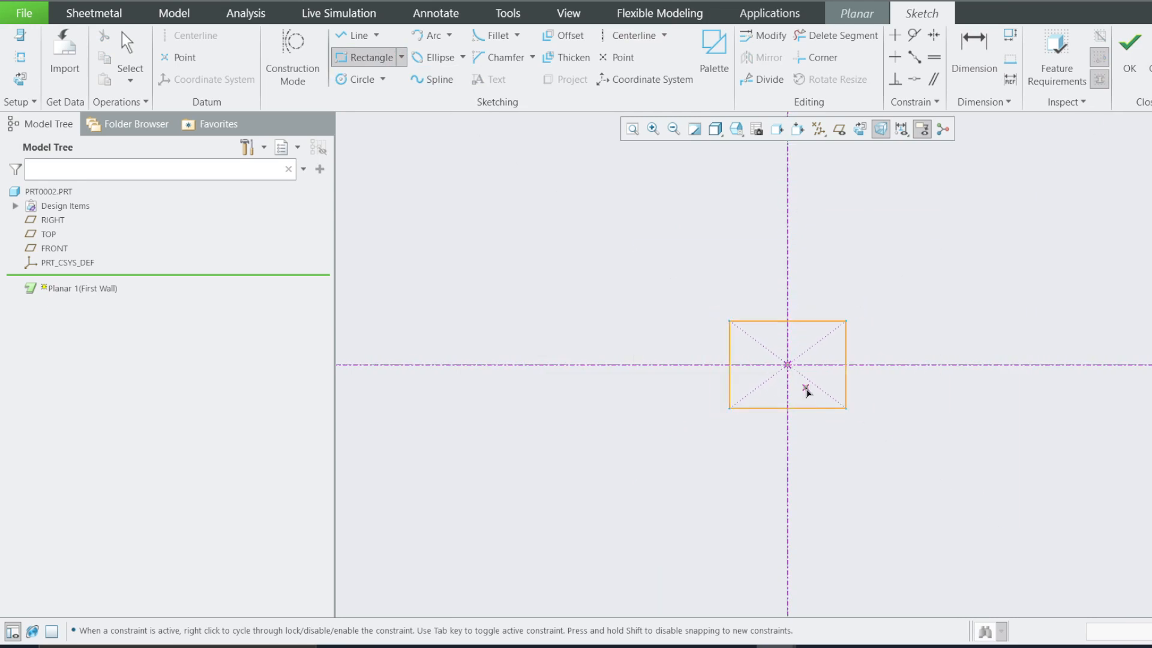
scroll(813, 402, "down", 5)
scroll(796, 403, "up", 3)
scroll(809, 438, "down", 5)
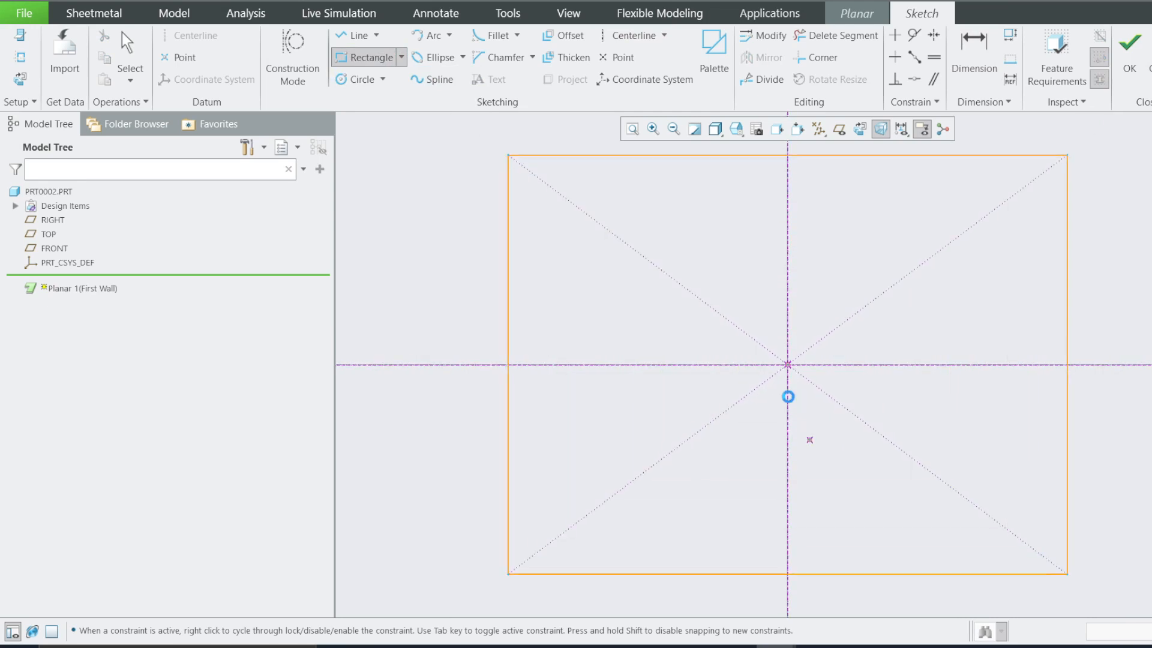
left_click(955, 59)
scroll(969, 237, "up", 5)
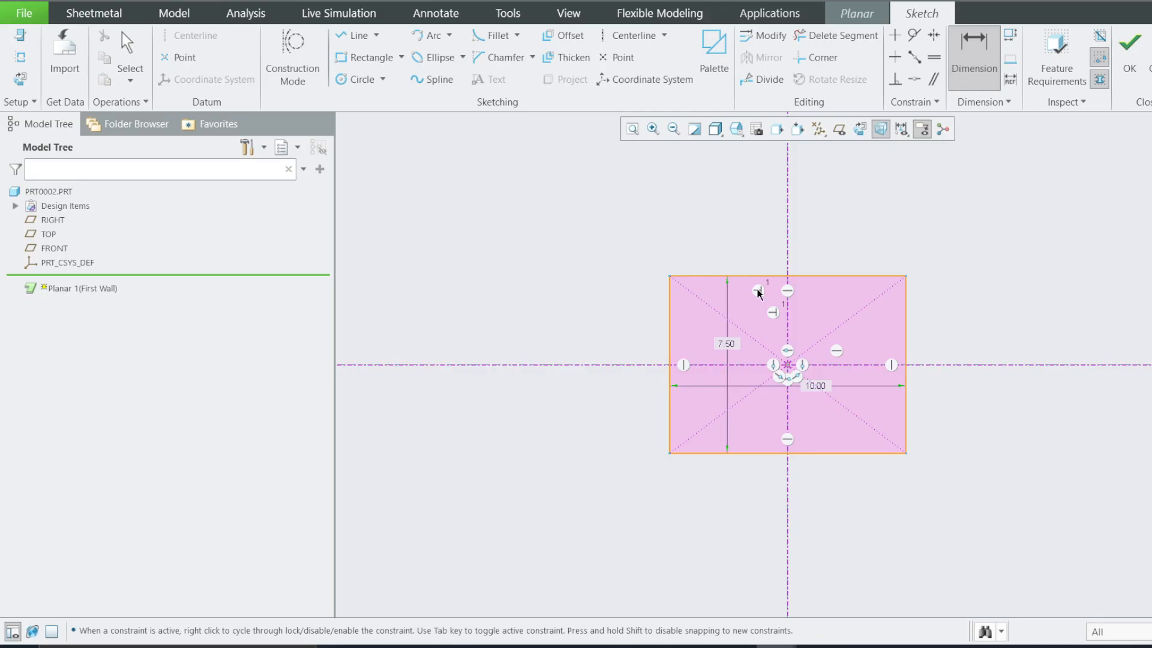
scroll(790, 275, "down", 4)
Step: Sketch a shallow corner rectangle about 2.96 wide inside the plate's upper edge, symmetric about the vertical centerline
left_click(367, 57)
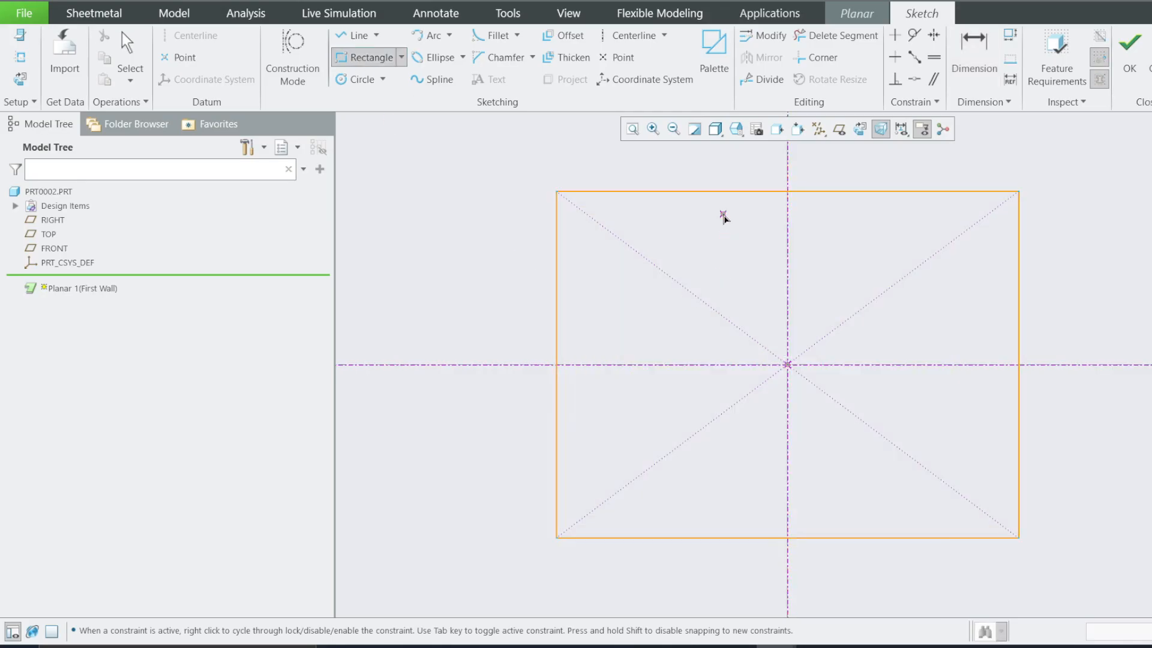
left_click(720, 192)
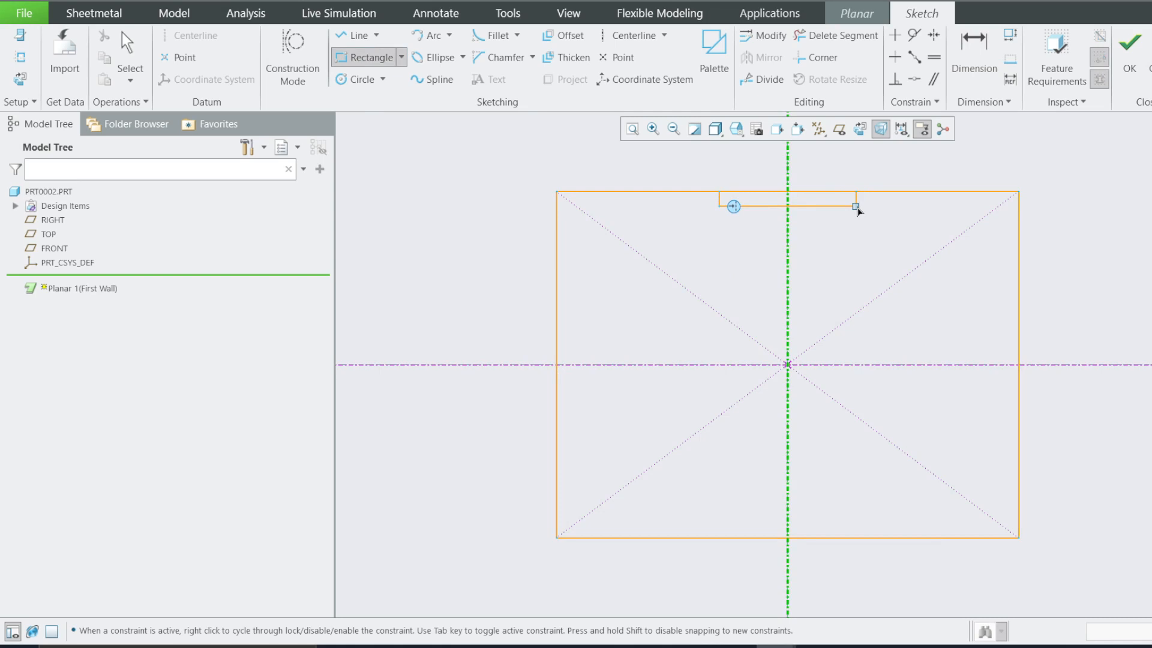
left_click(856, 208)
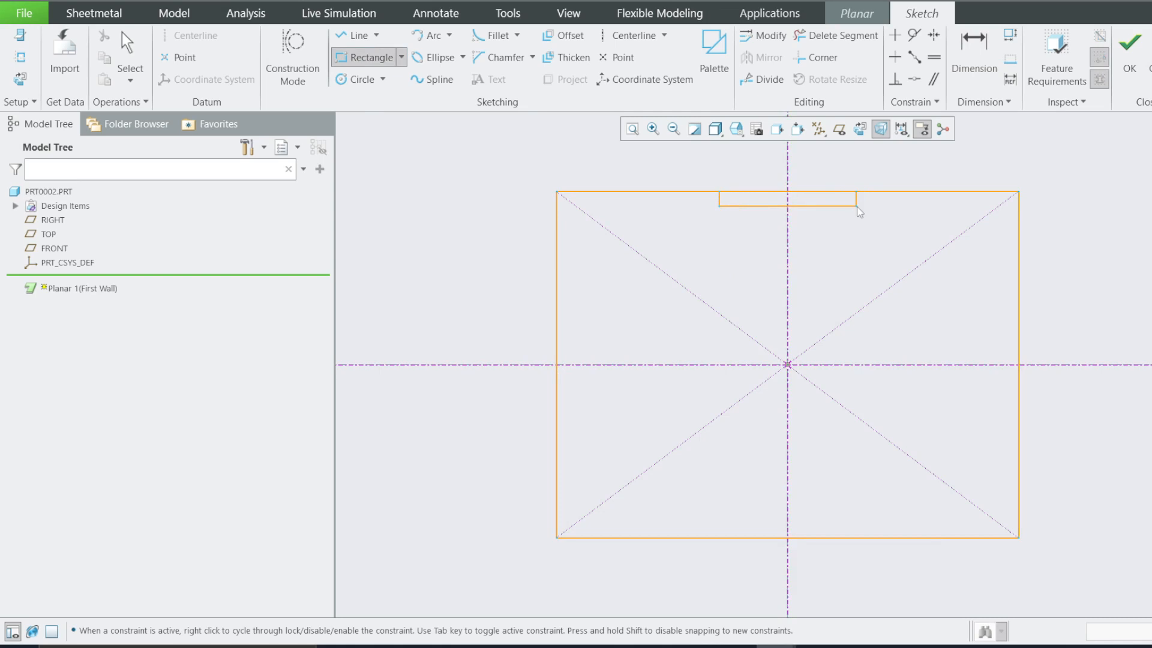
middle_click(722, 213)
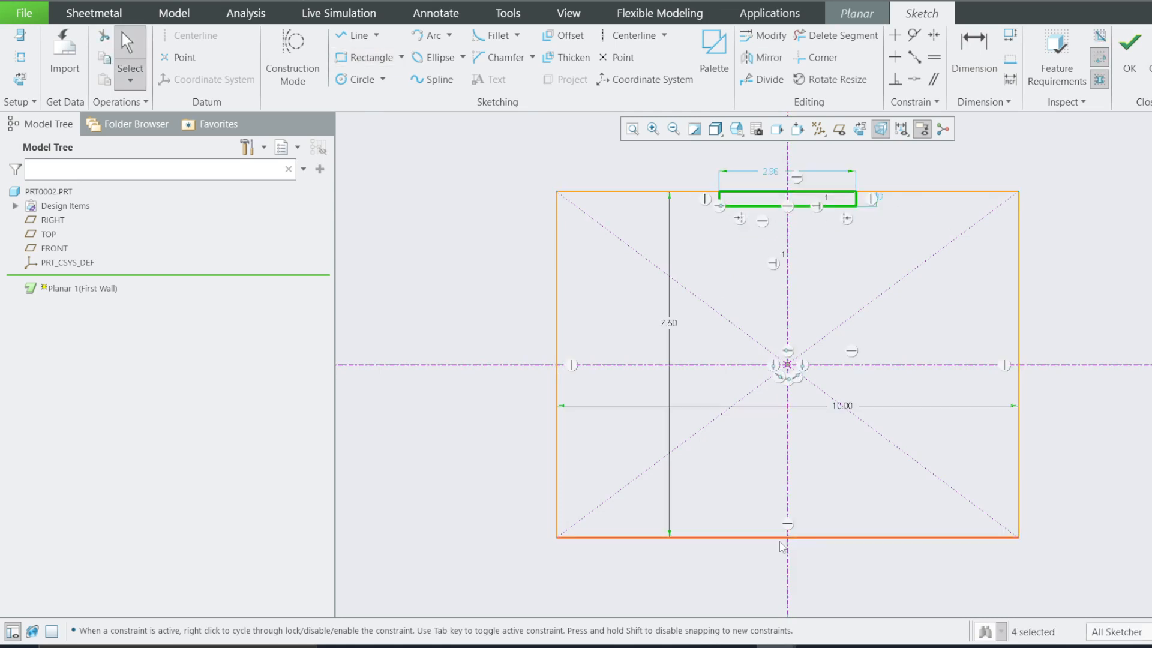
Step: Sketch a matching corner rectangle about 3.91 wide and 0.40 high inside the plate's lower edge, symmetric about the vertical centerline
key("r")
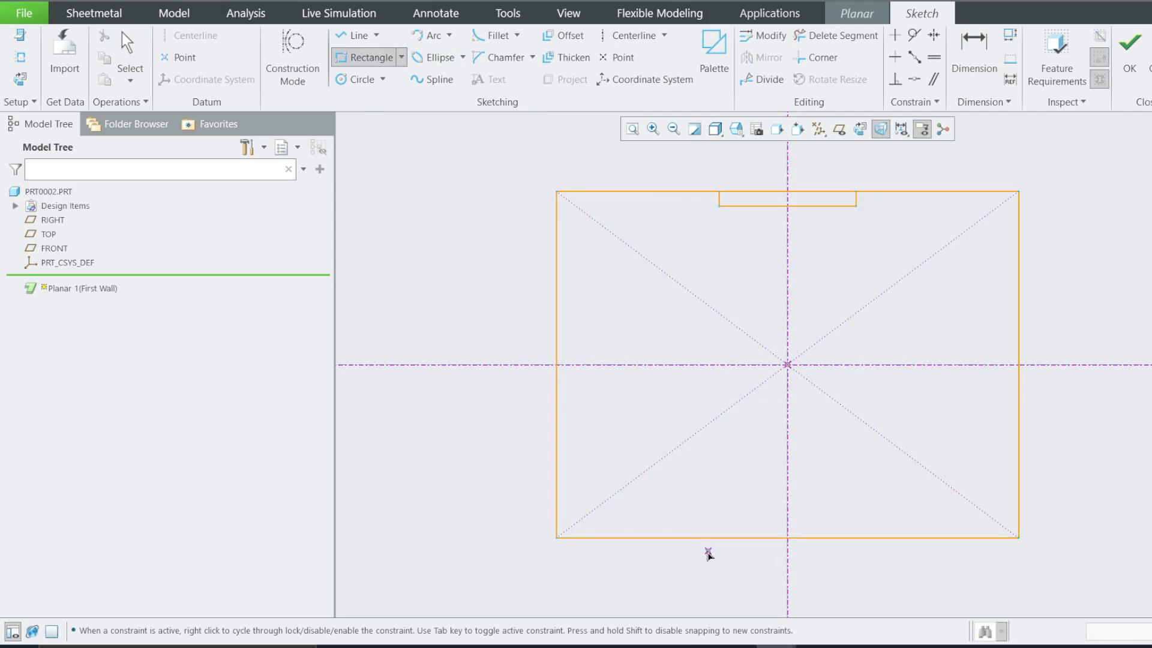
left_click(697, 538)
left_click(877, 520)
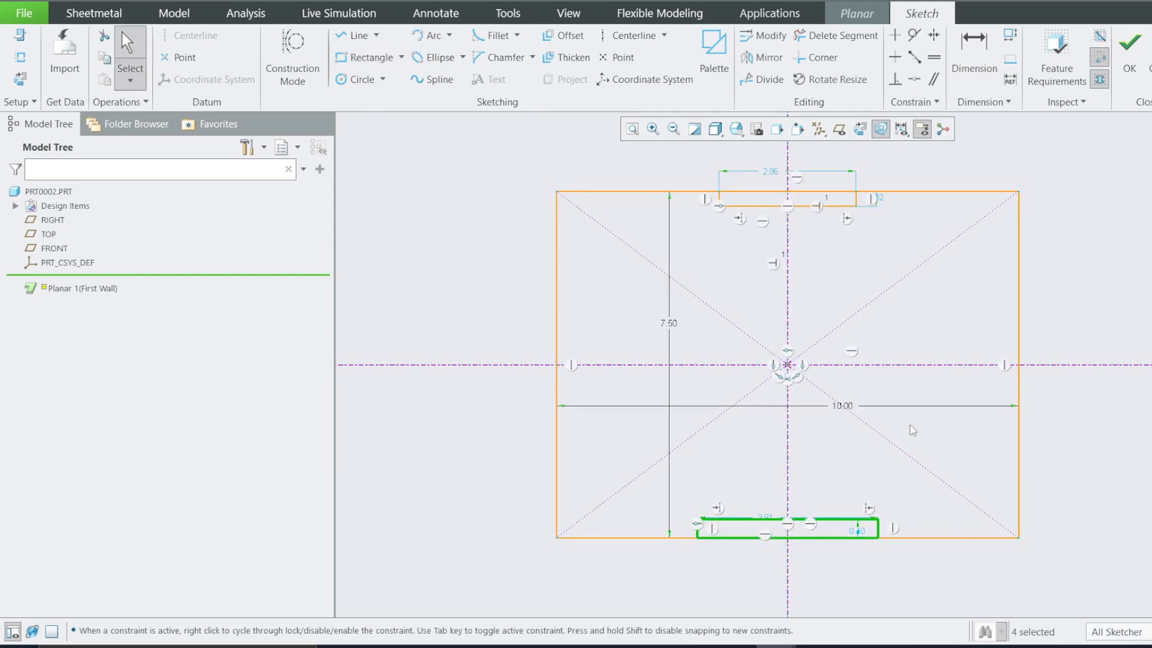
Step: Constrain the inner horizontal edges of the upper and lower notch rectangles to equal length
middle_click(911, 430)
left_click(934, 58)
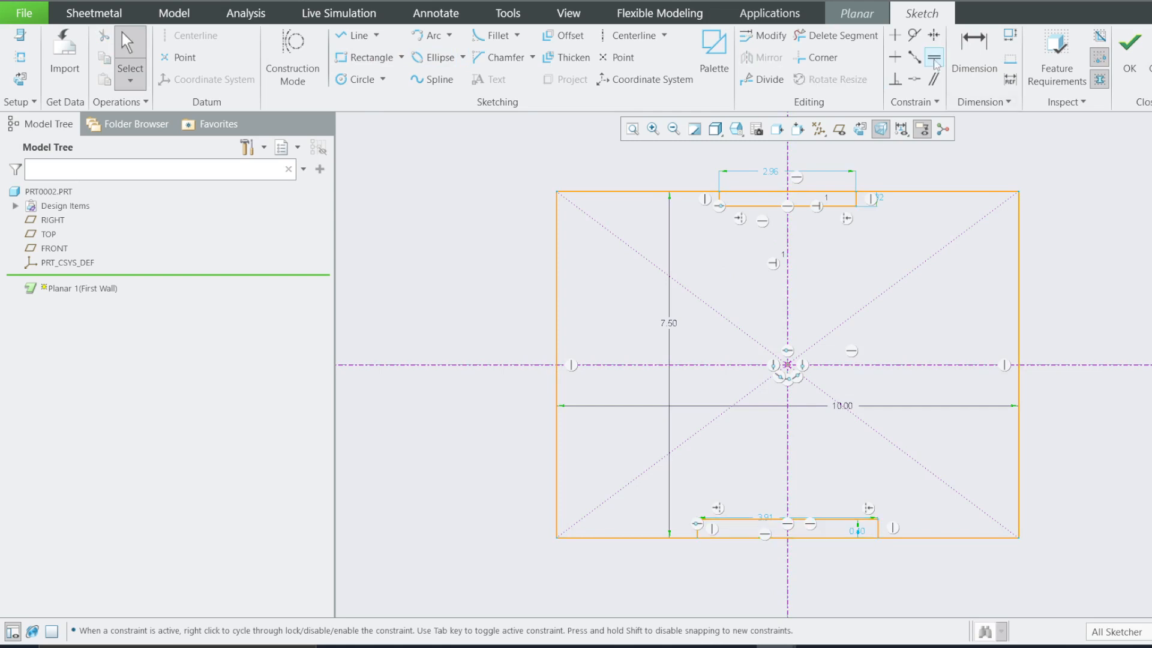
left_click(831, 210)
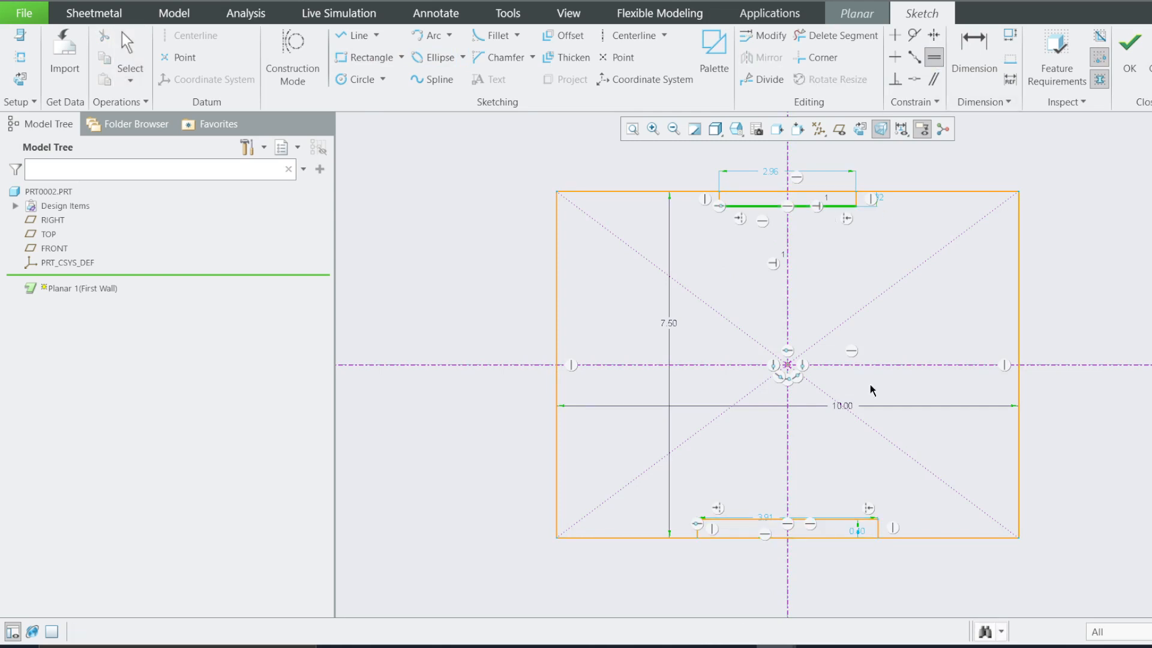
left_click(833, 520)
Step: Try to trim the plate's upper edge across the upper rectangle, and undo those deletions
left_click(846, 31)
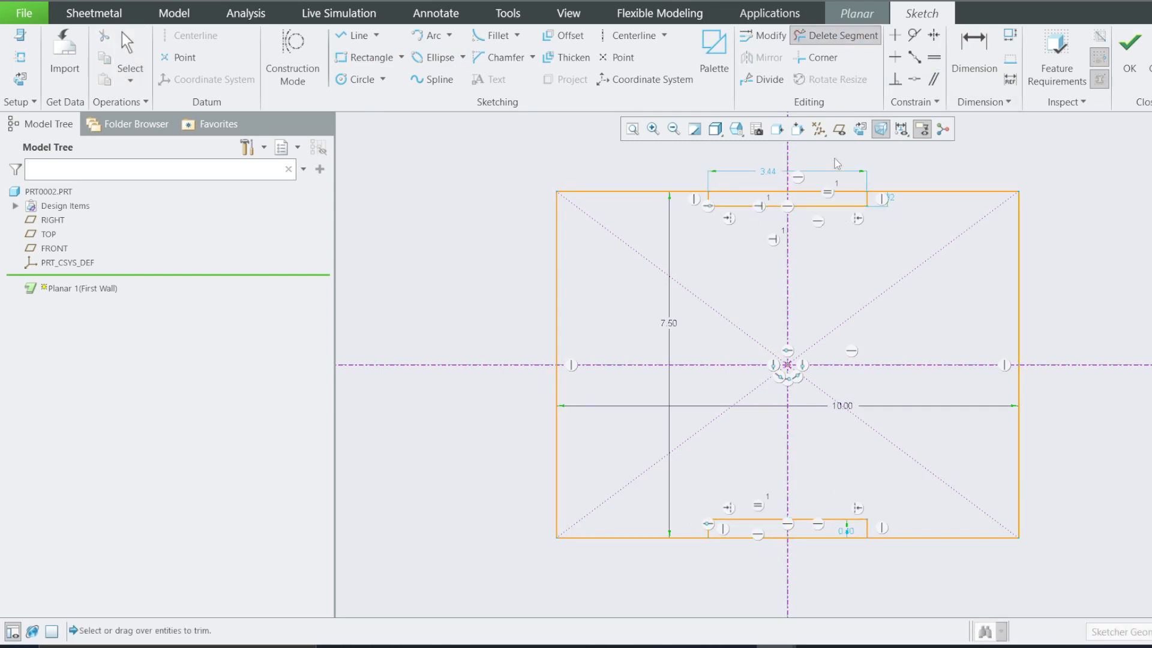
mouse_move(834, 158)
left_mouse_down()
mouse_move(795, 153)
mouse_move(745, 196)
mouse_move(756, 210)
left_mouse_up()
left_click_drag(801, 174, 811, 193)
key("ctrl+z")
key("ctrl+z")
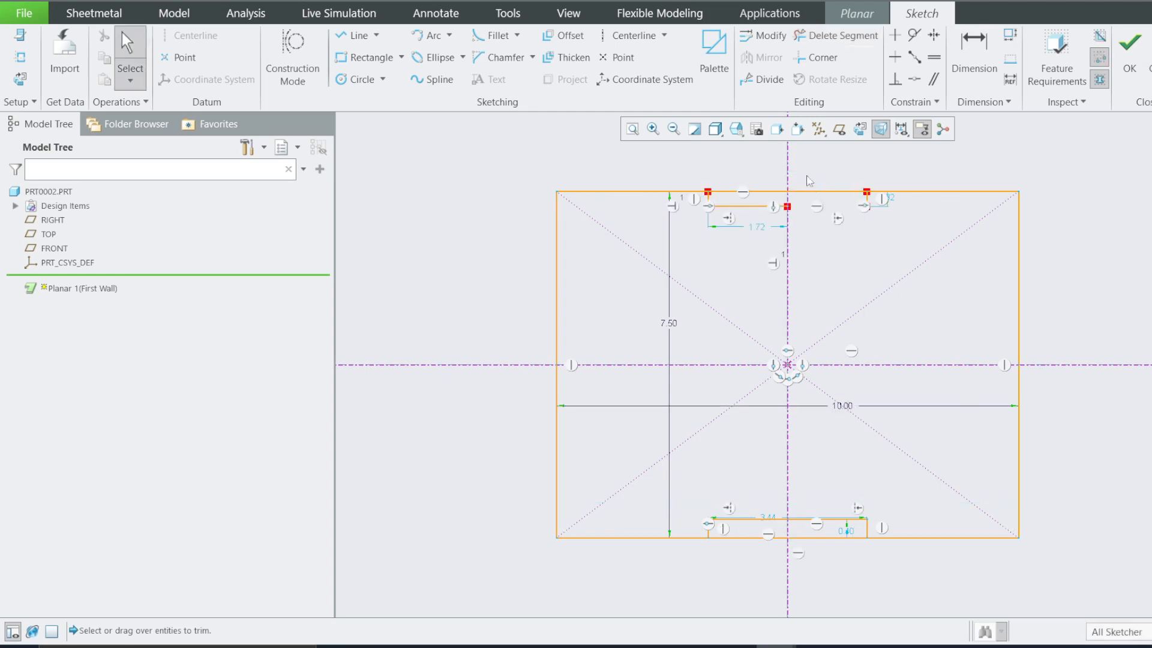
scroll(804, 174, "down", 4)
scroll(806, 180, "up", 4)
key("ctrl+z")
scroll(810, 169, "down", 4)
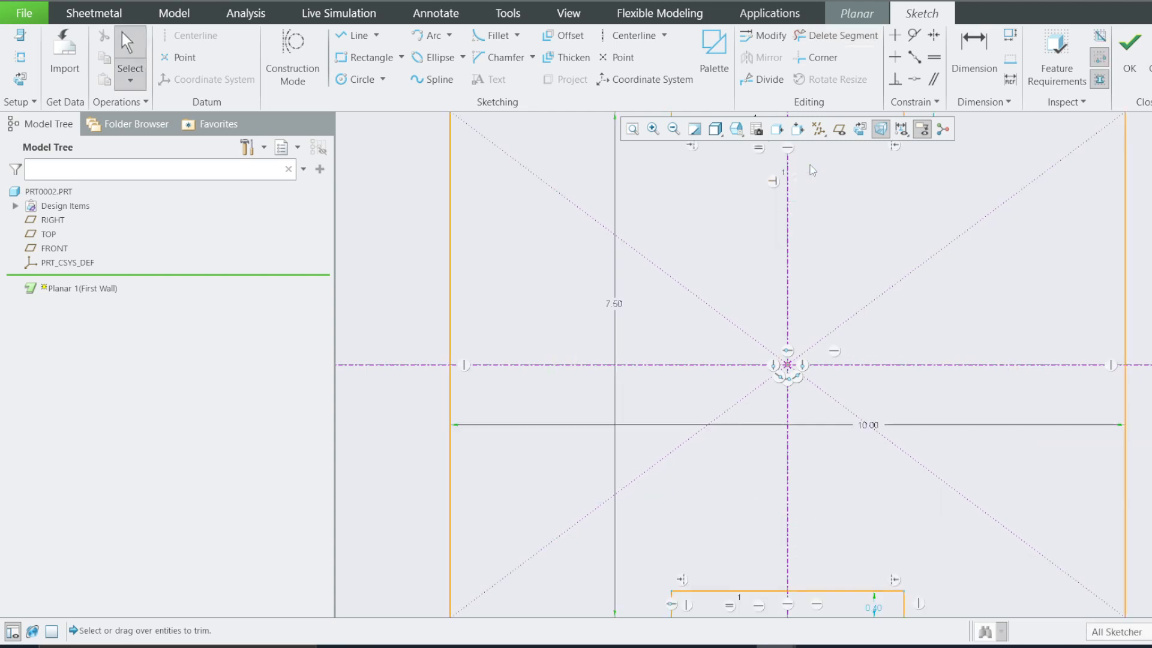
scroll(810, 170, "up", 4)
left_click(830, 40)
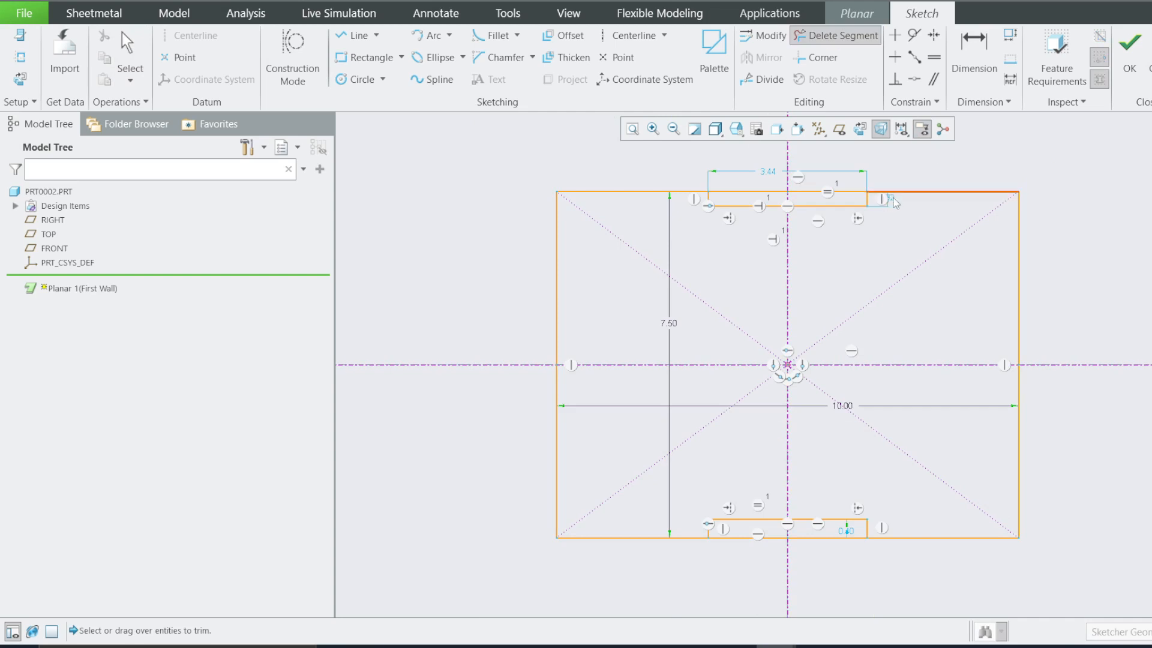
Step: Set the depth of the upper notch rectangle to 1.5
key("d")
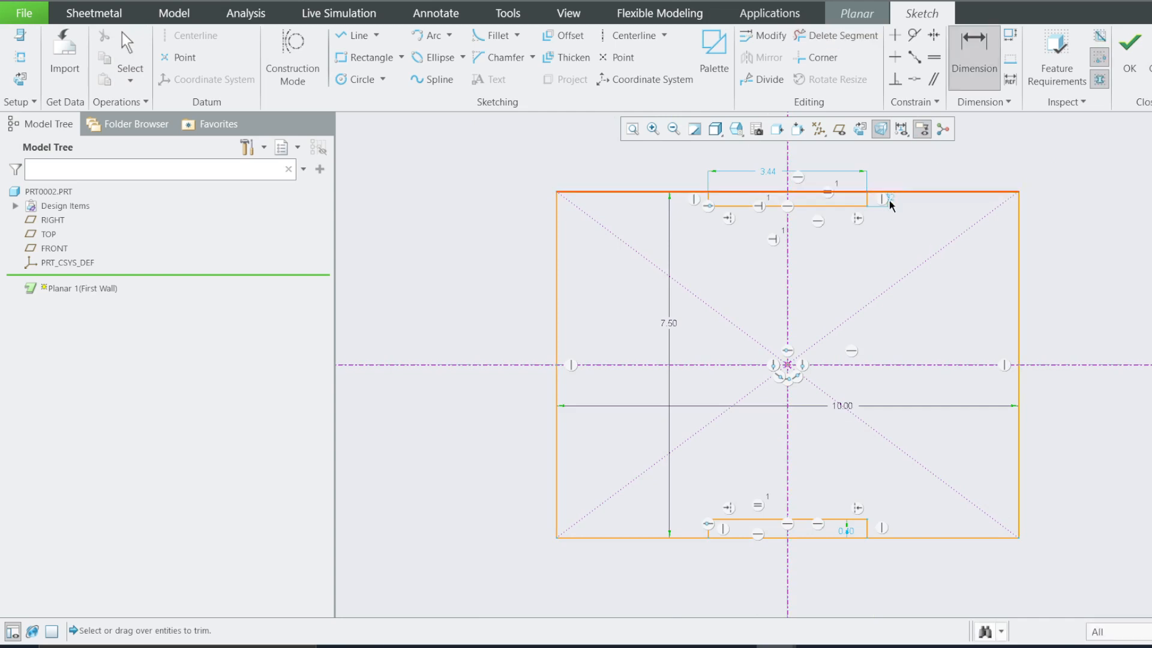
left_click(847, 533)
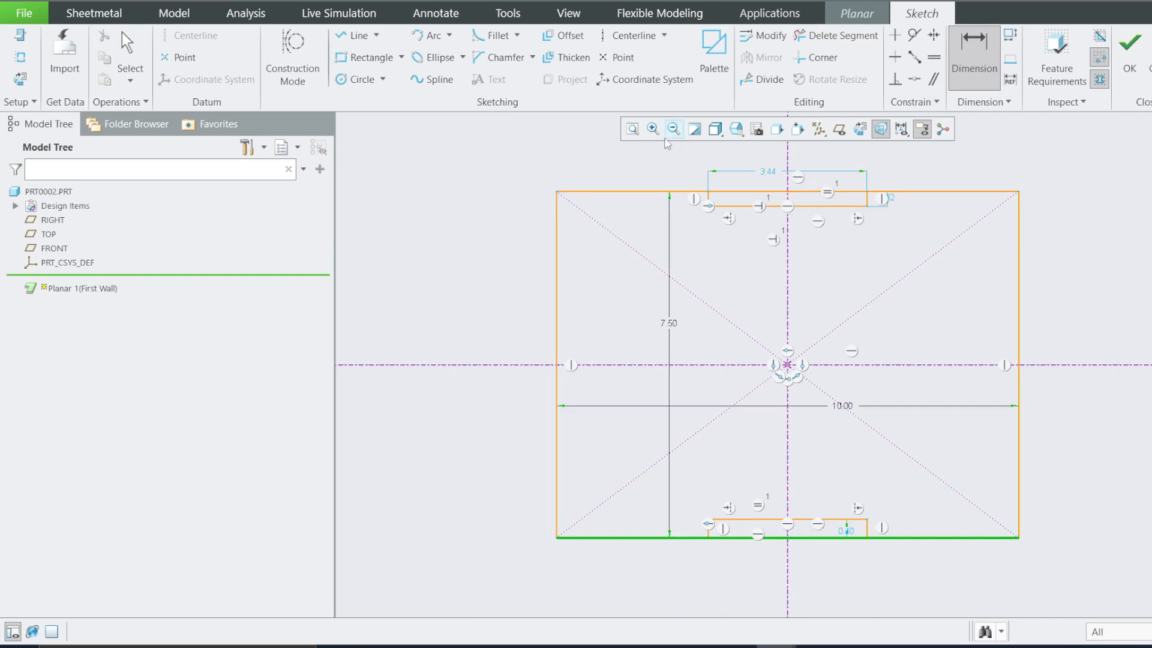
left_click(652, 128)
left_click(855, 179)
left_click(921, 222)
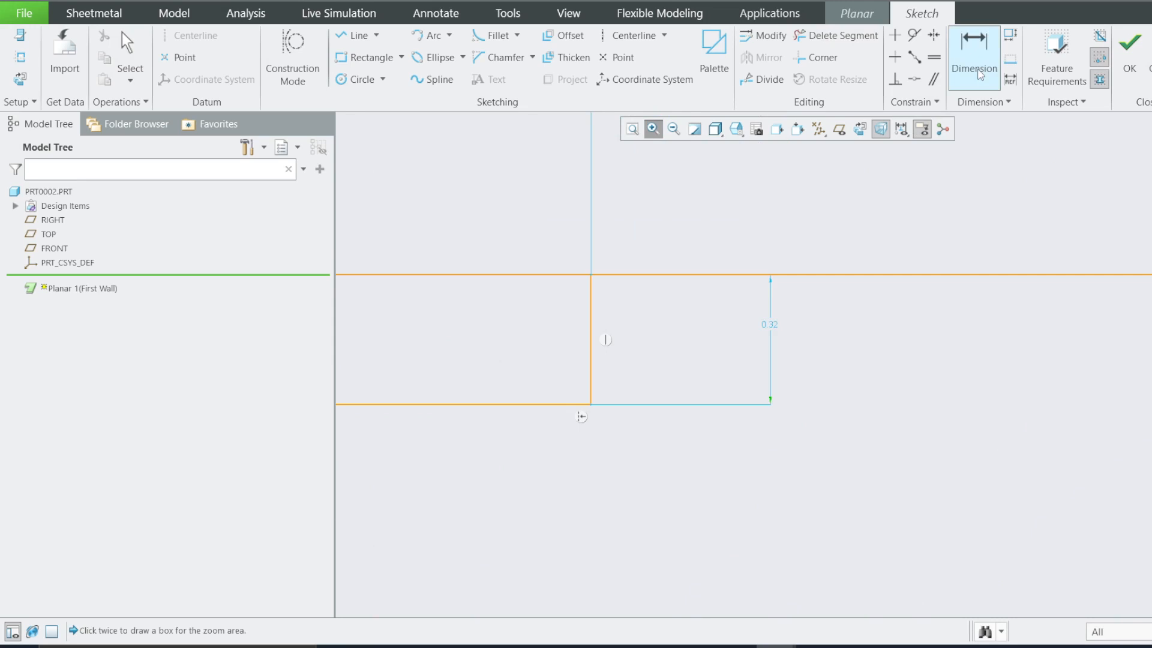
left_click(977, 66)
double_click(769, 324)
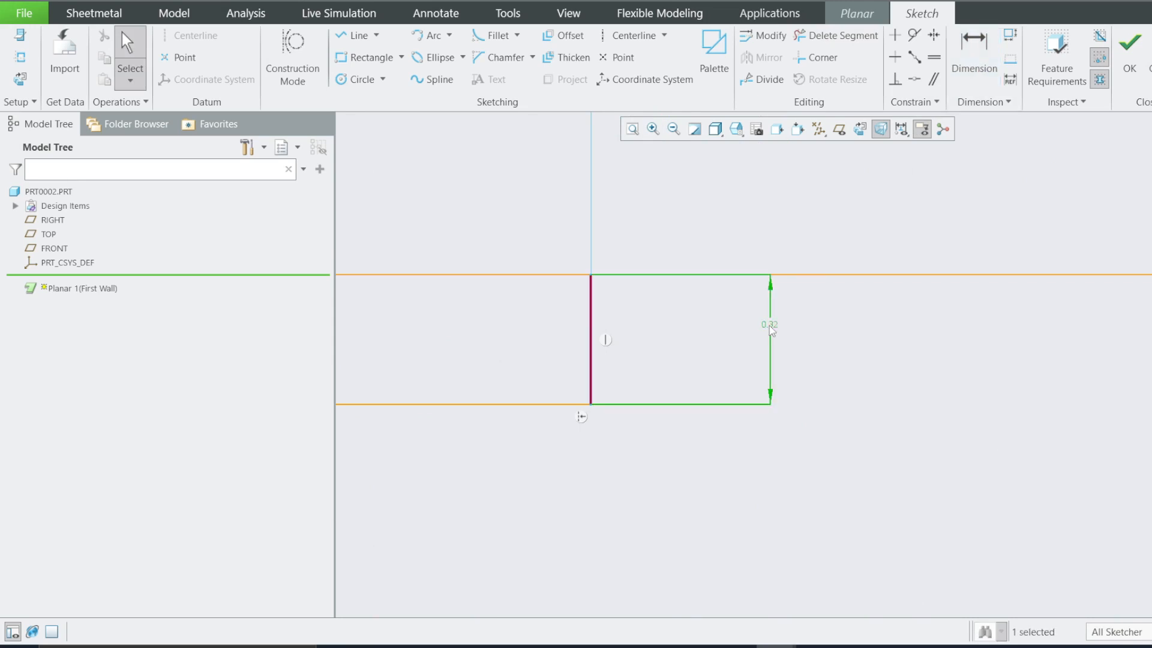
type("1.5")
key("Return")
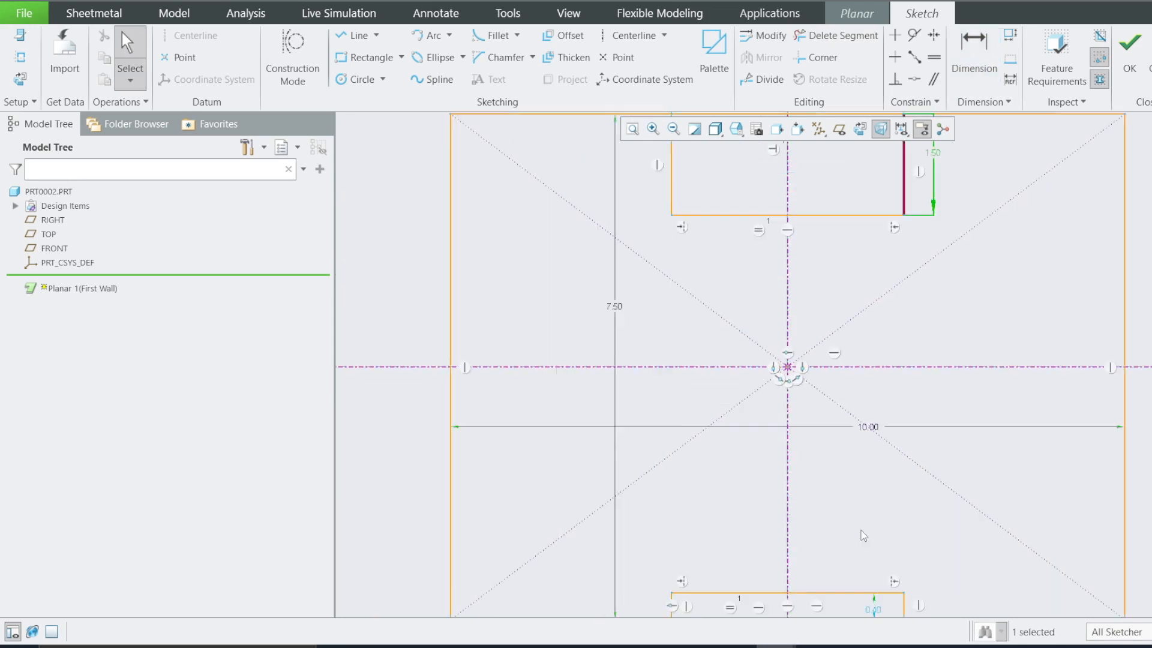
Step: Constrain the lower notch rectangle's vertical edge to equal the upper rectangle's vertical edge
left_click(934, 58)
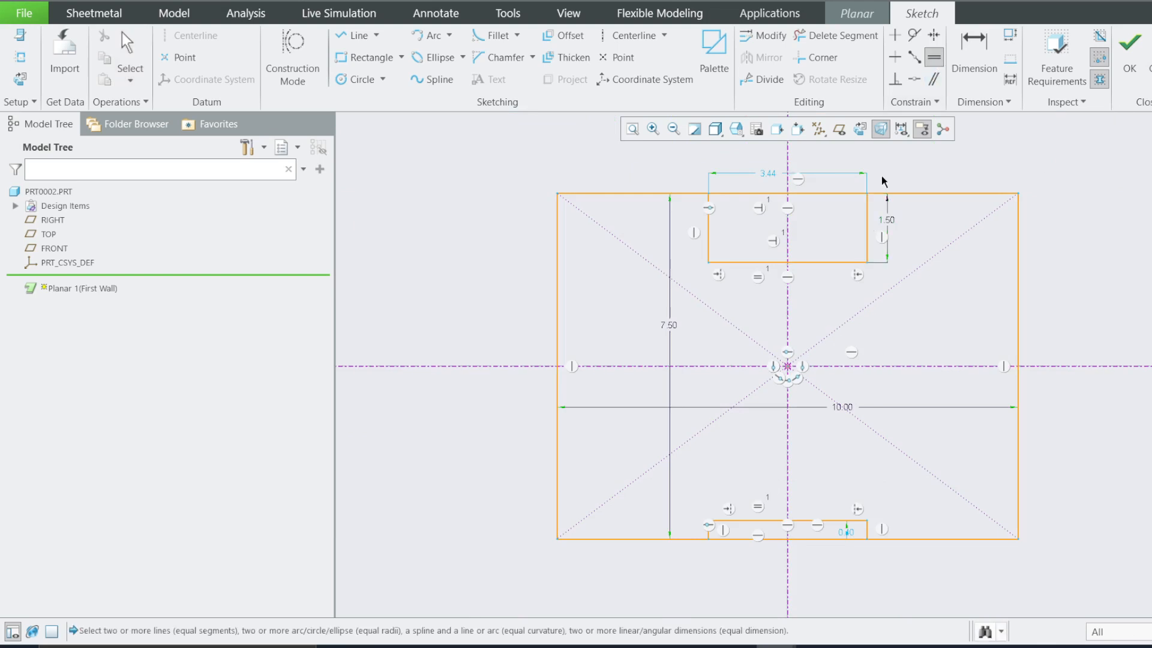
left_click(867, 218)
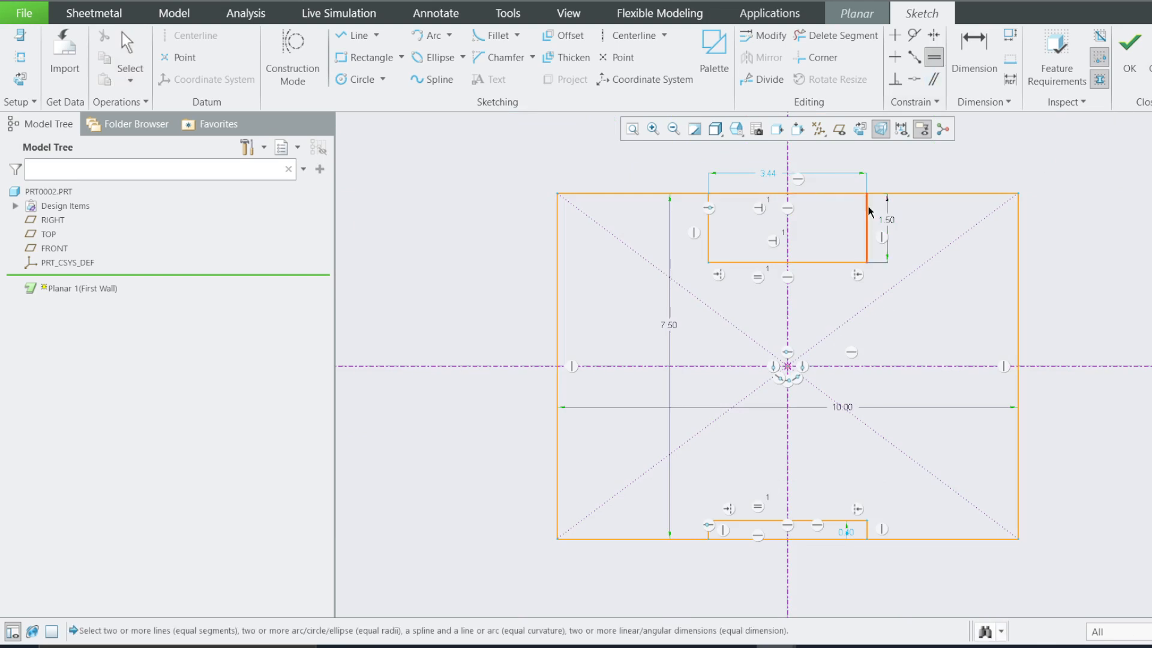
left_click(868, 532)
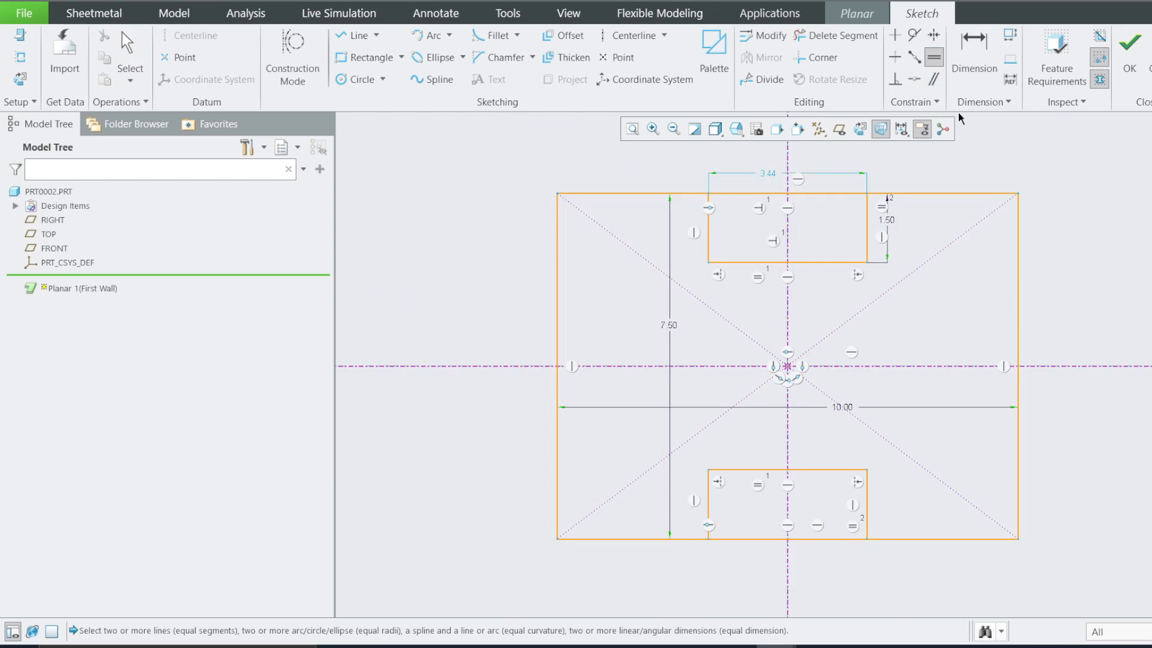
Step: Set the width of the notch rectangles to 4
left_click(974, 48)
double_click(772, 174)
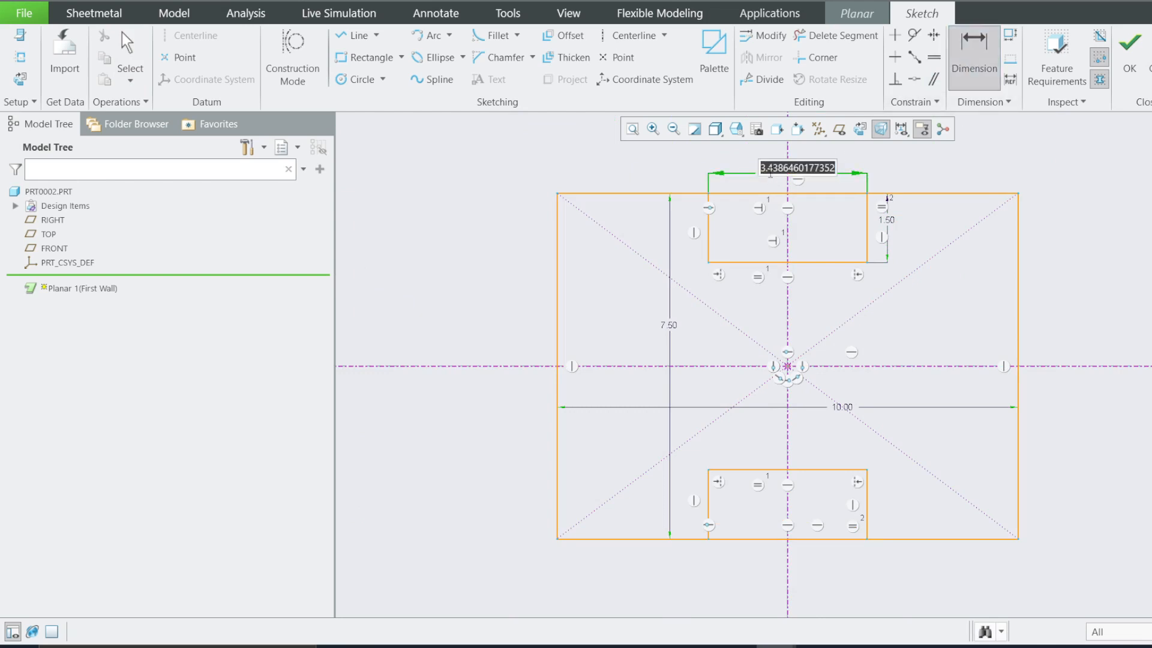
type("4")
key("Return")
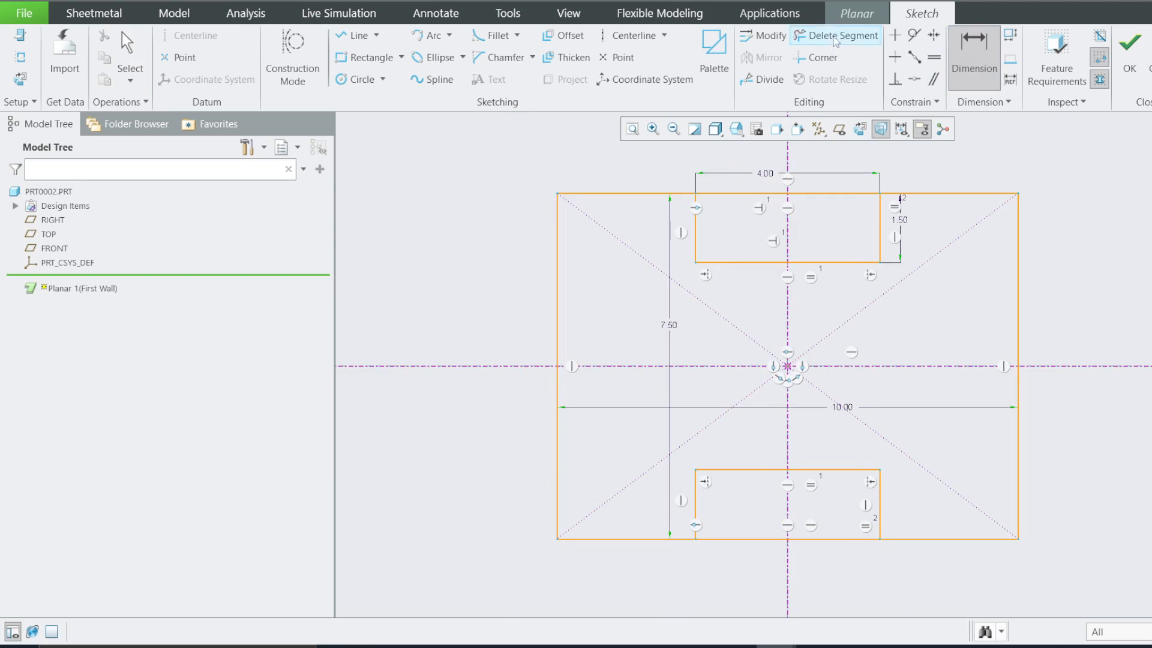
Step: Trim away the plate's upper and lower edge segments across both rectangles to open the notches
left_click(835, 37)
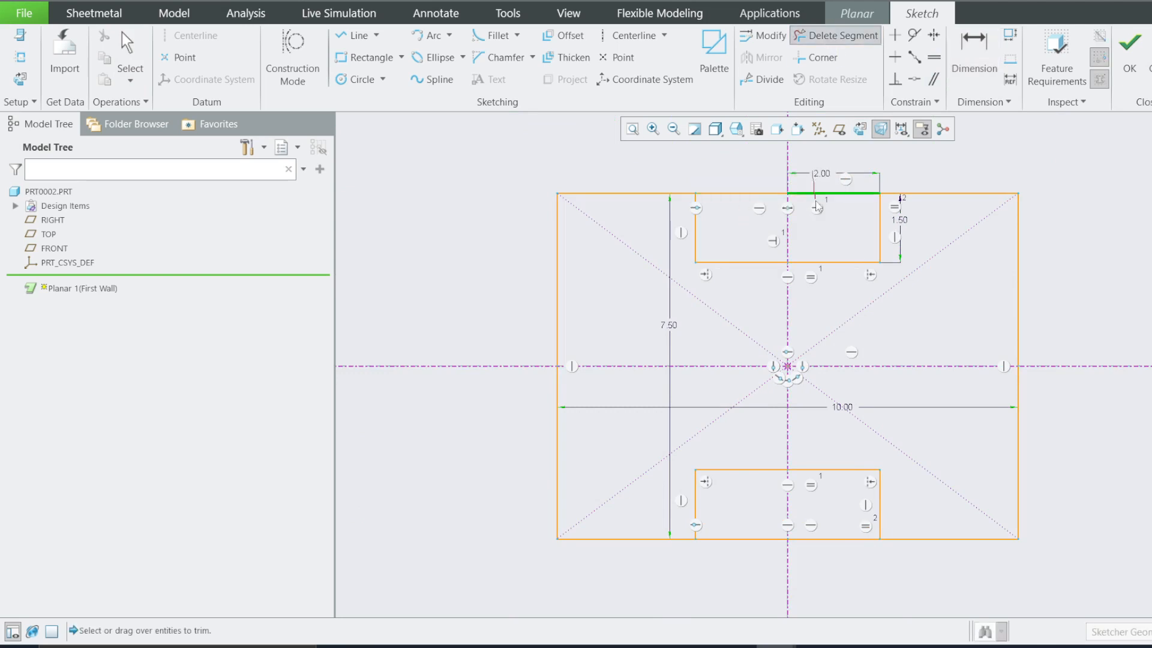
left_click(817, 204)
left_click(744, 194)
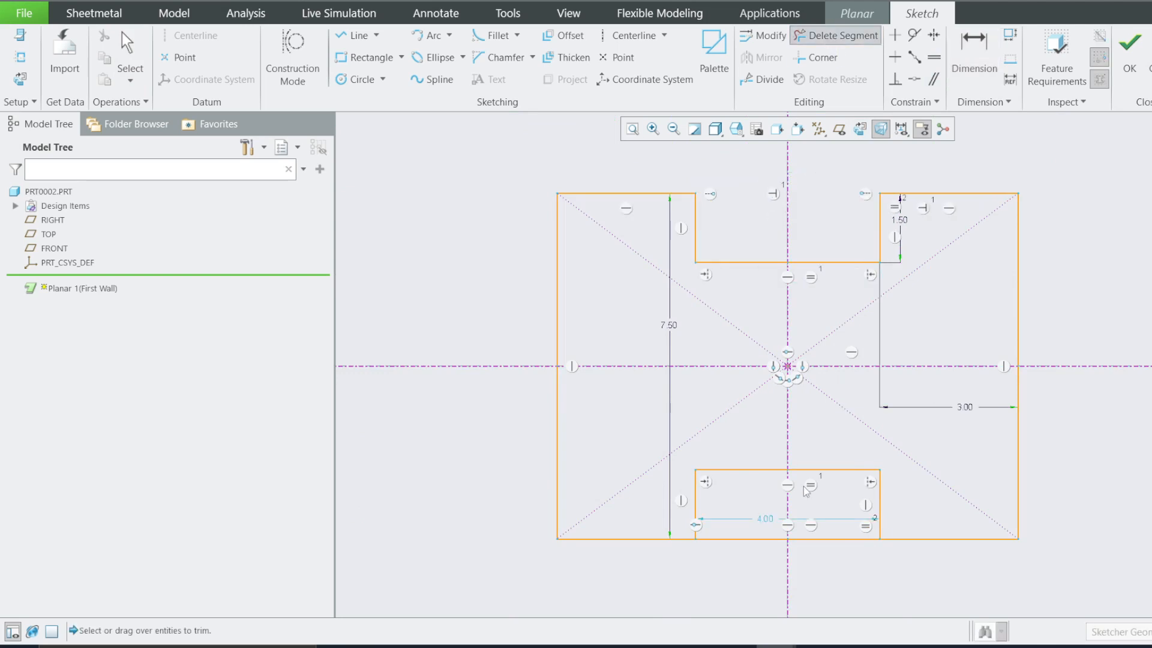
left_click_drag(821, 512, 838, 570)
left_click_drag(766, 515, 752, 561)
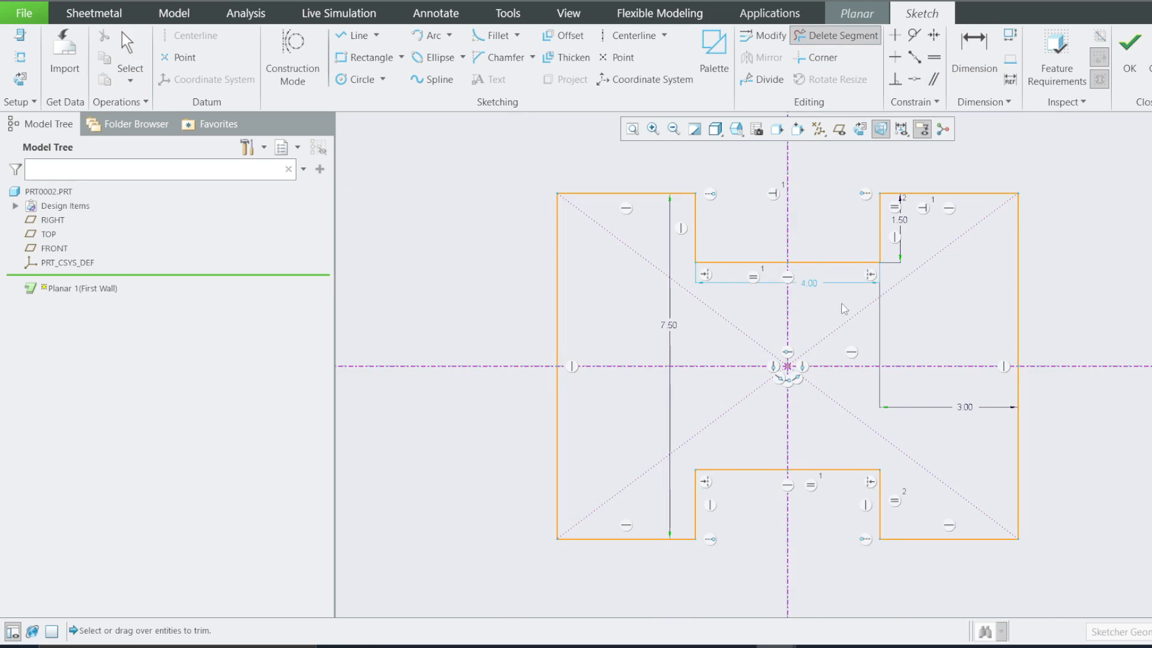
Step: Finish the sketch and create the planar first wall with a thickness of 0.05
left_click(1130, 57)
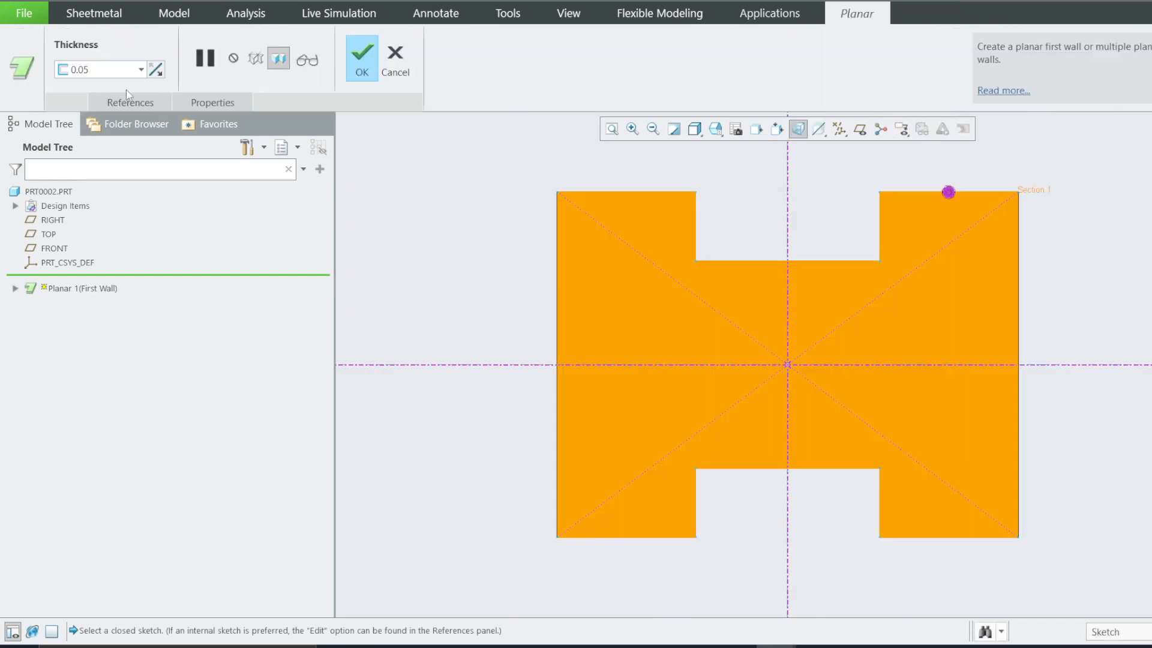
left_click(359, 60)
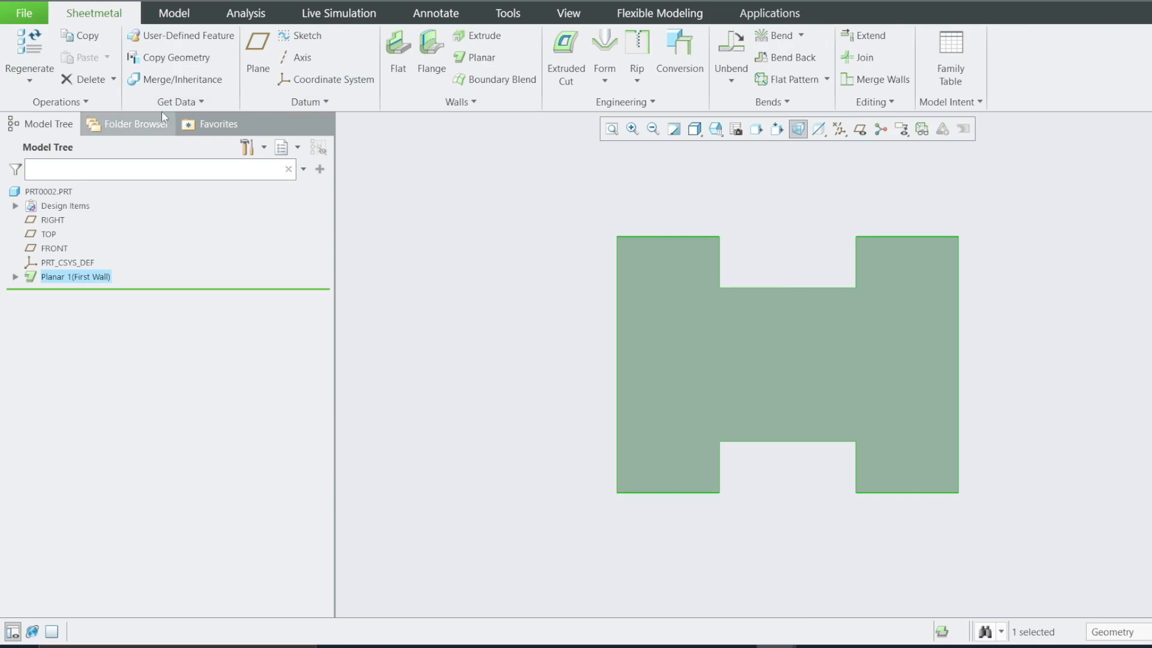
middle_click_drag(531, 408, 563, 314)
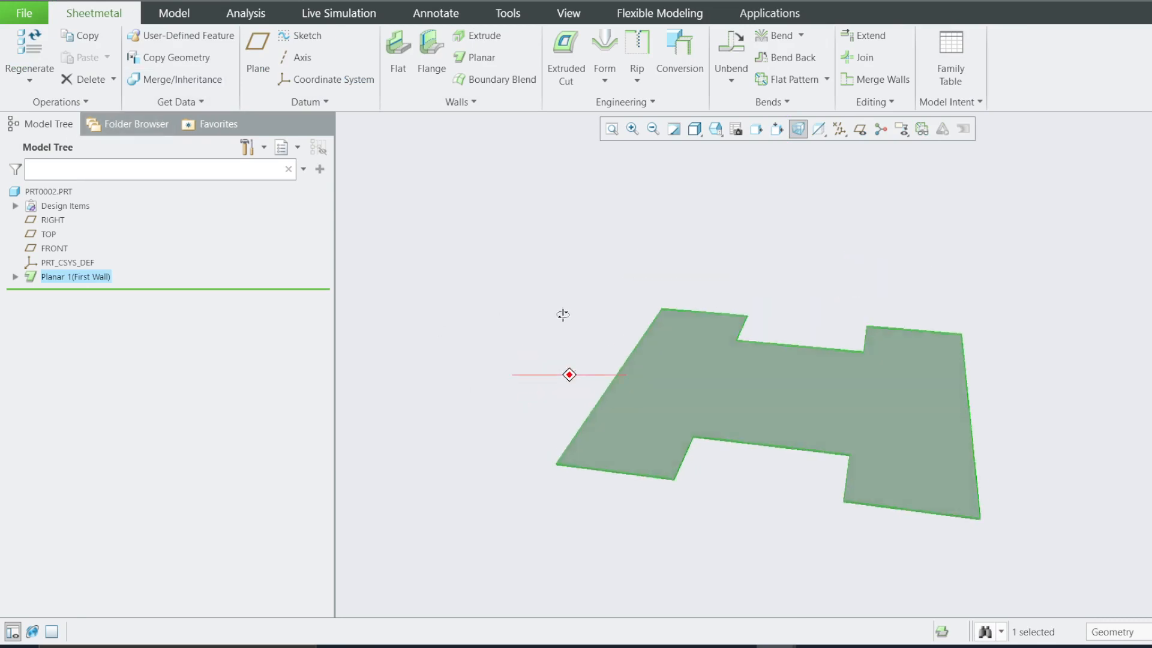
left_click(537, 264)
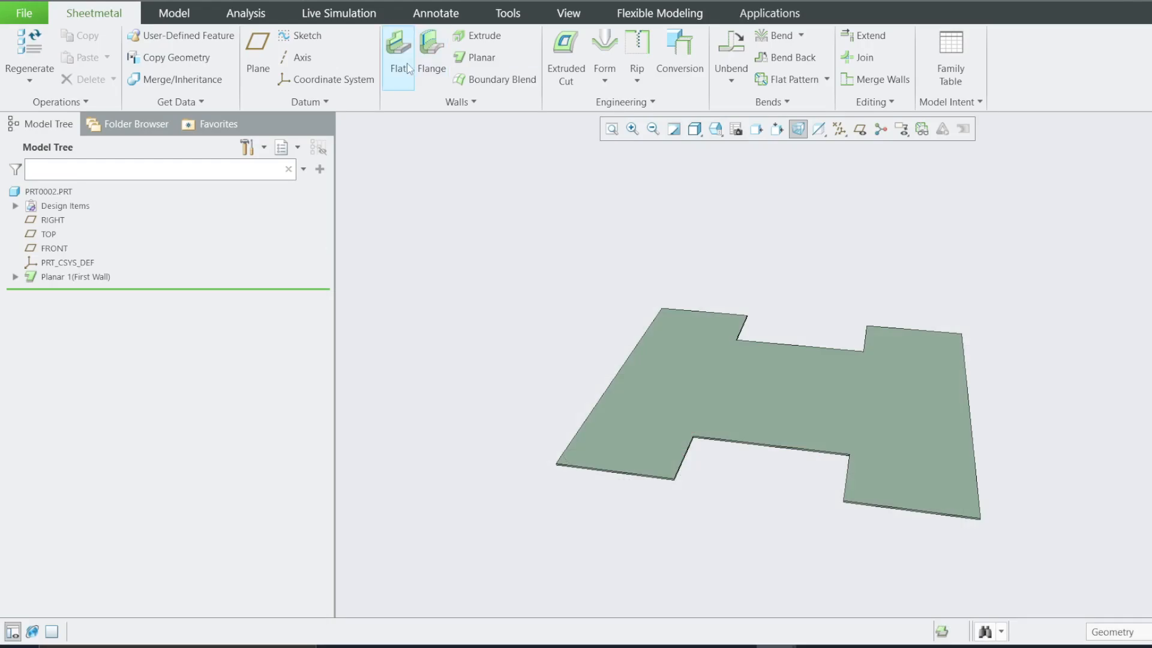
left_click(400, 59)
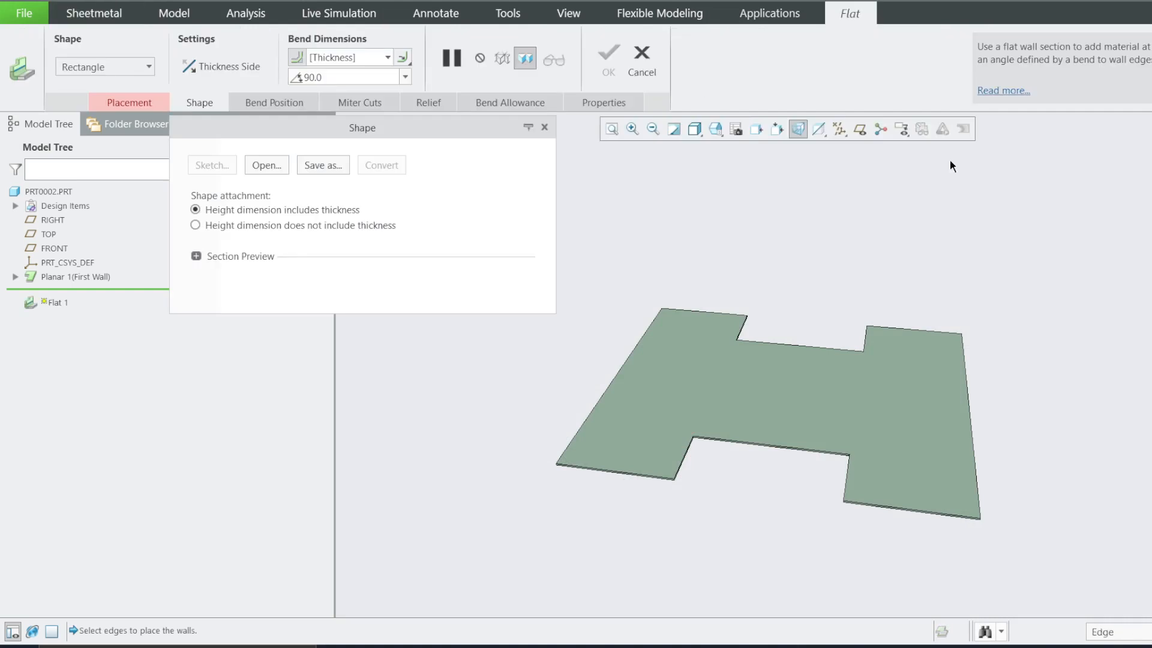
middle_click_drag(1016, 477, 987, 457)
scroll(1044, 534, "down", 4)
scroll(1038, 538, "up", 5)
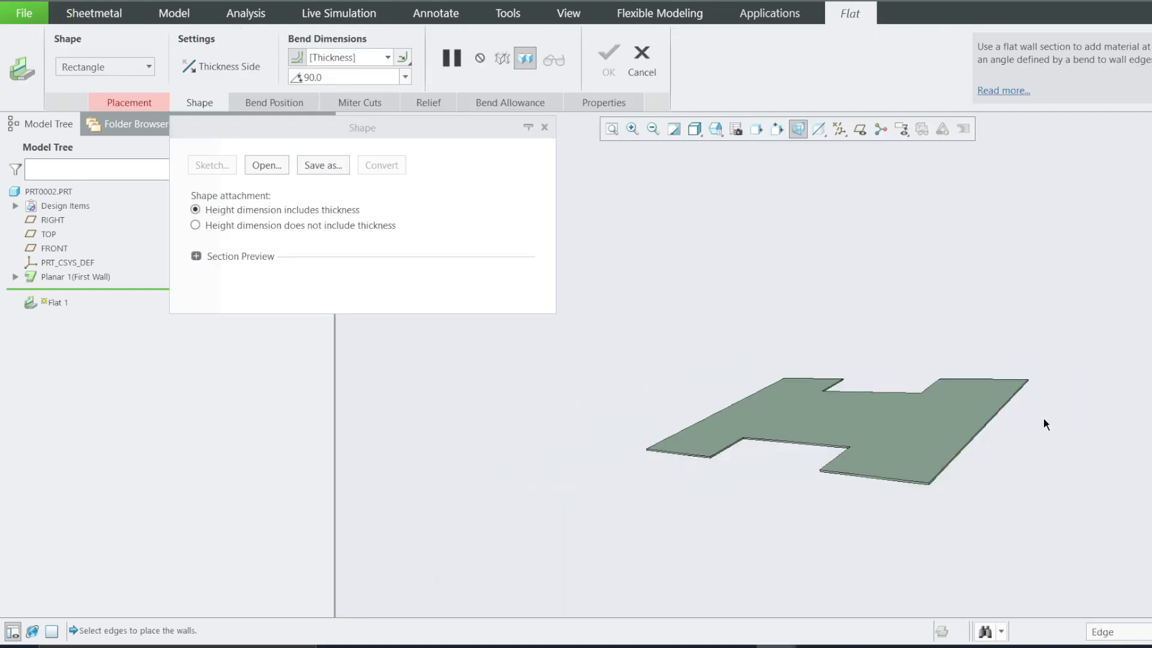
left_click(632, 128)
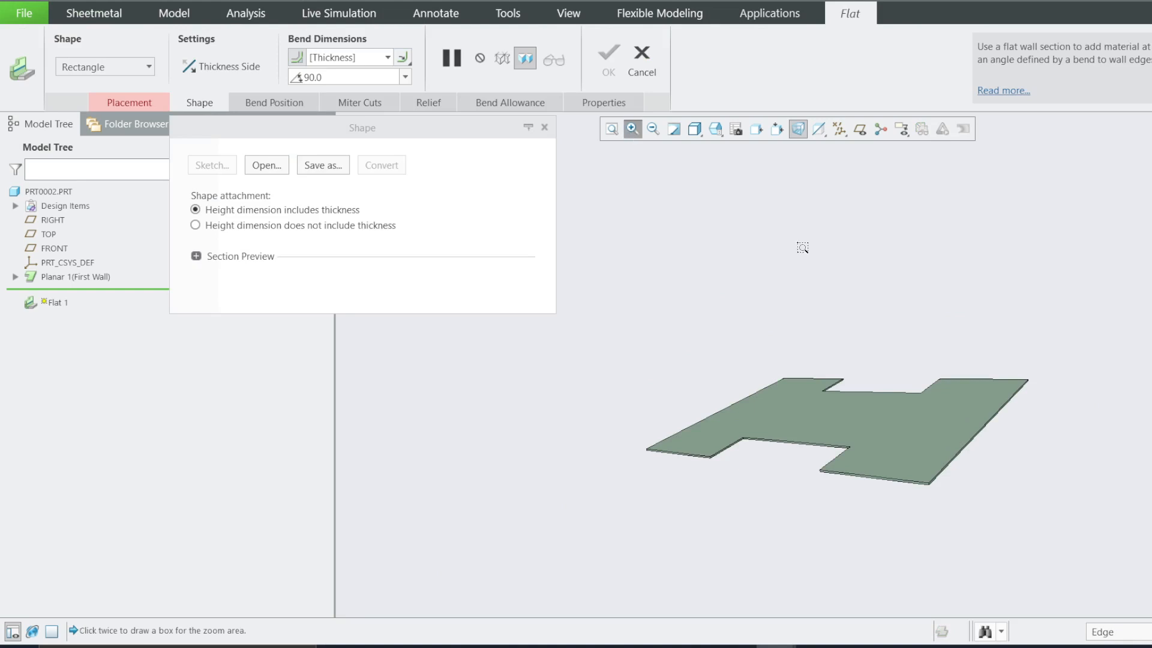
left_click(972, 368)
left_click(1025, 440)
left_click(639, 135)
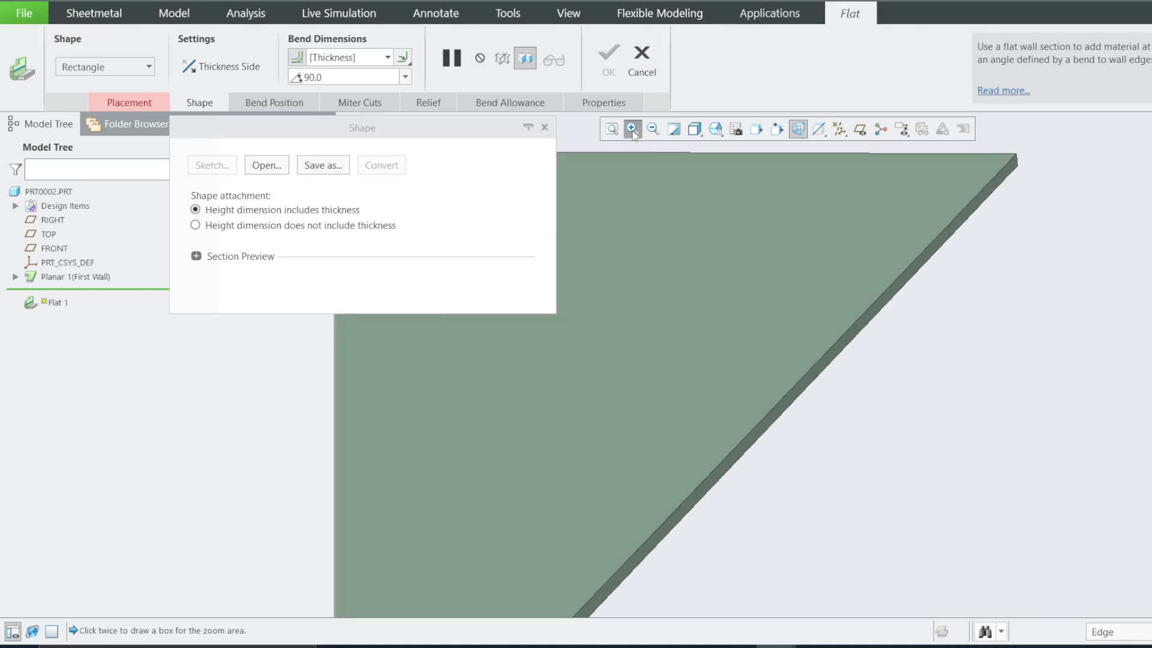
left_click(641, 60)
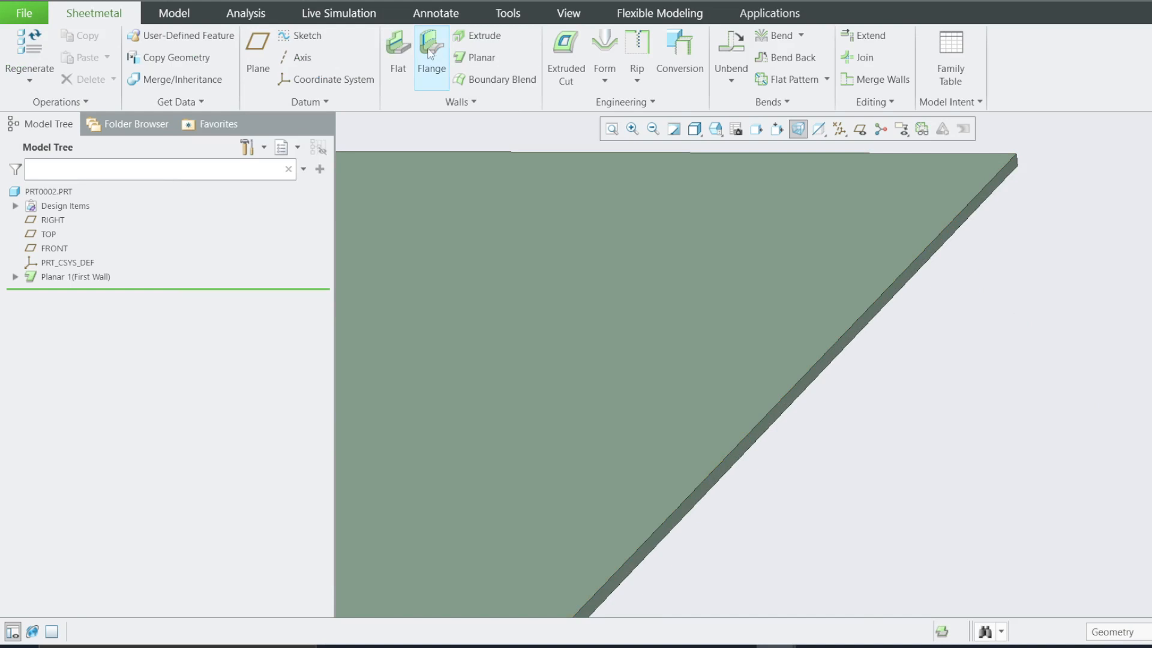
Step: Place a rectangular 90° flat wall on the plate's right-hand 7.5-long side edge and set its height to 2.5
left_click(399, 54)
left_click(802, 390)
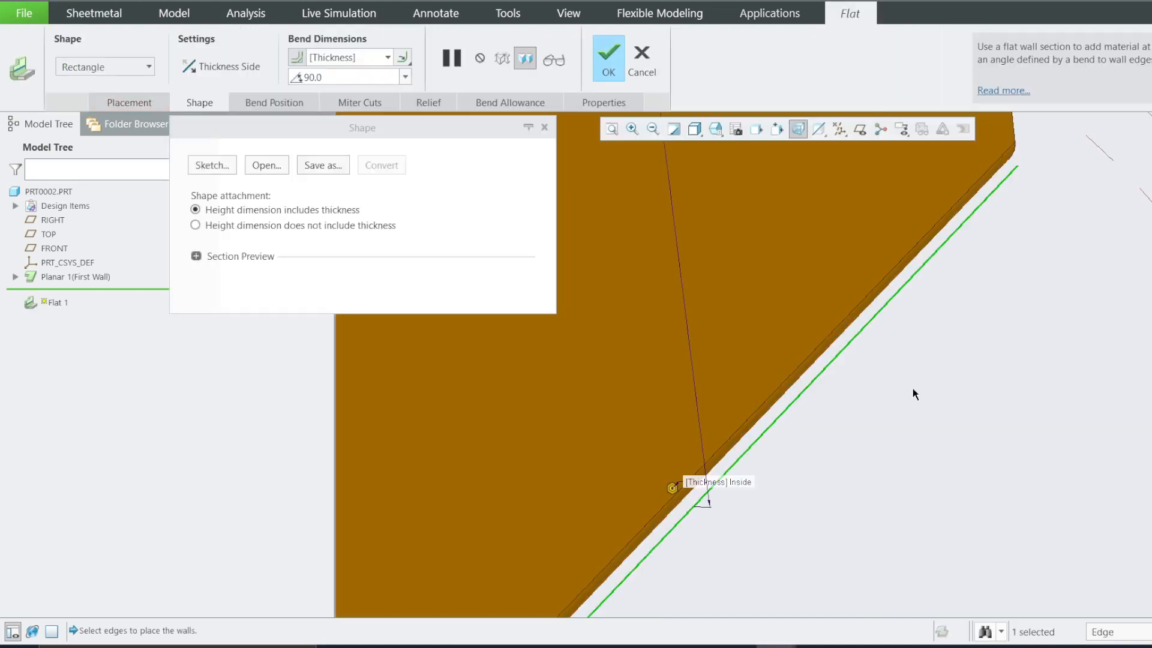
scroll(915, 394, "down", 5)
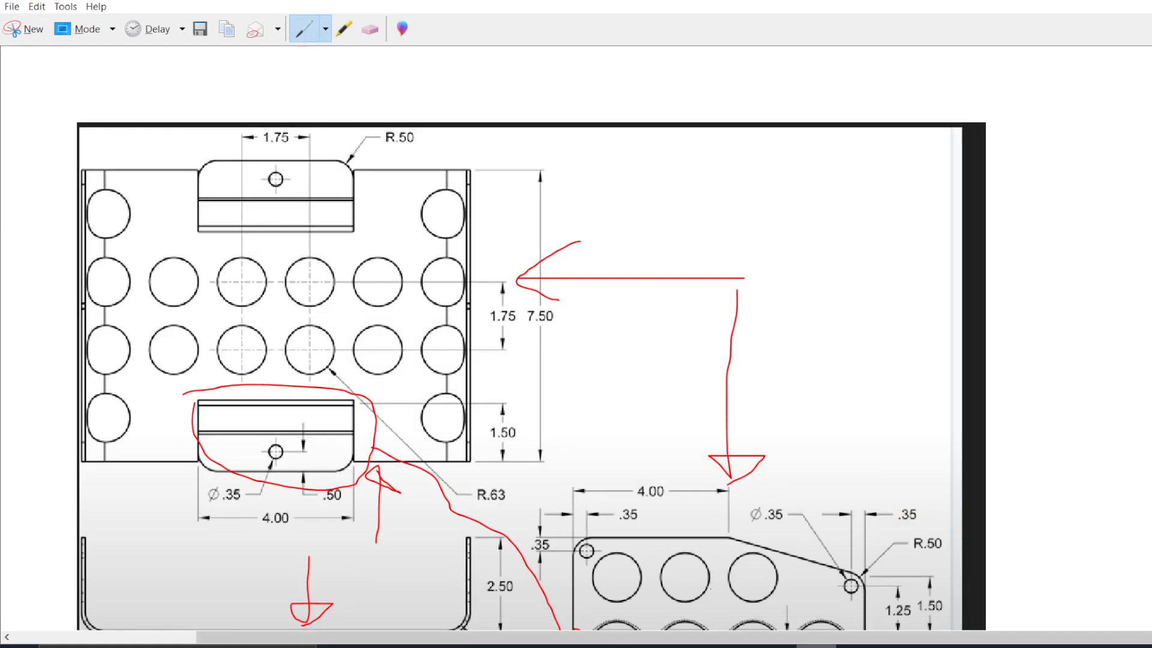
scroll(530, 369, "down", 1)
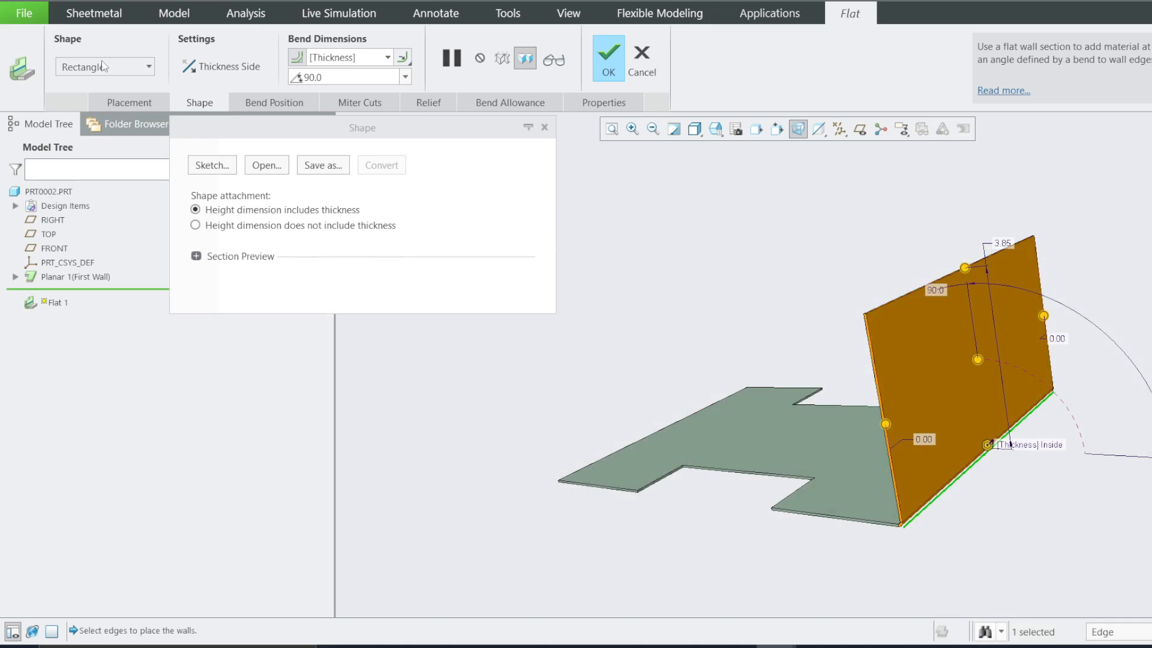
left_click(1003, 243)
double_click(1002, 244)
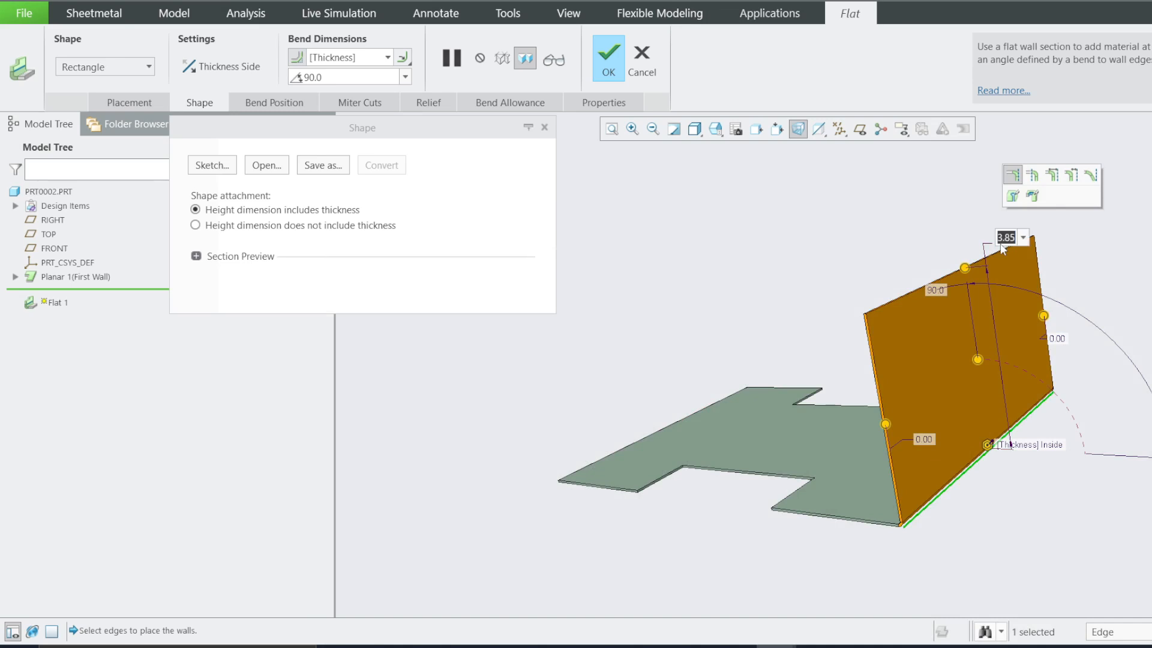
type("2.5")
key("Return")
Step: Open the flat wall's shape sketch and draw a slanted line from the top edge, about 3 from the left side, to about 1.5 up the right side
left_click(216, 166)
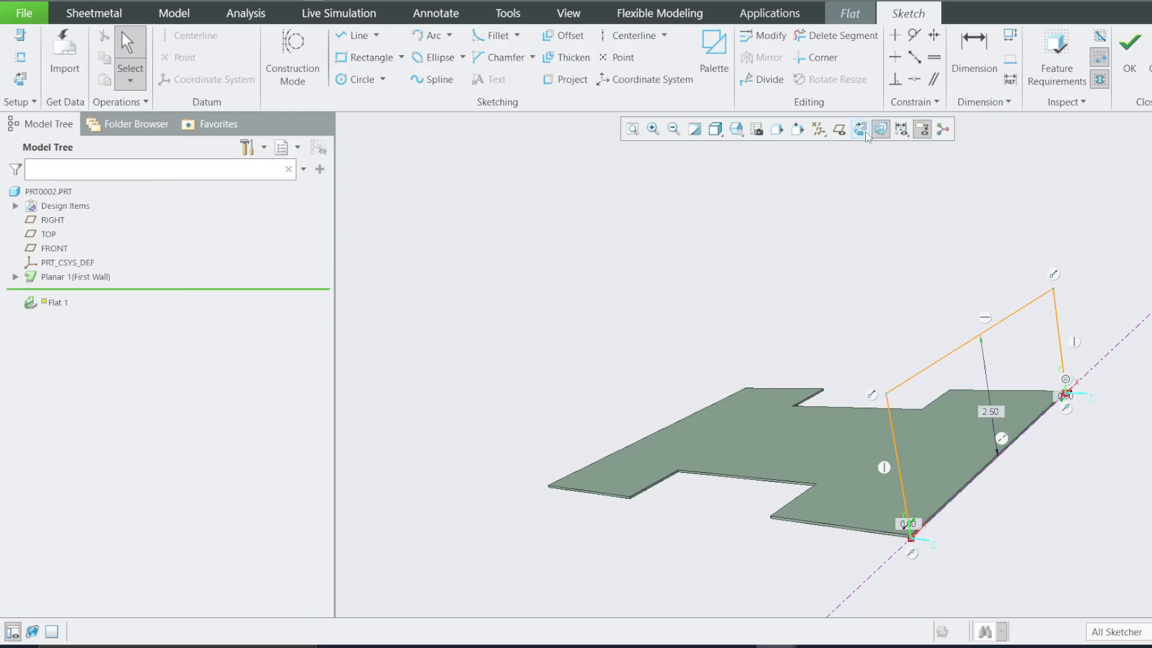
left_click(862, 130)
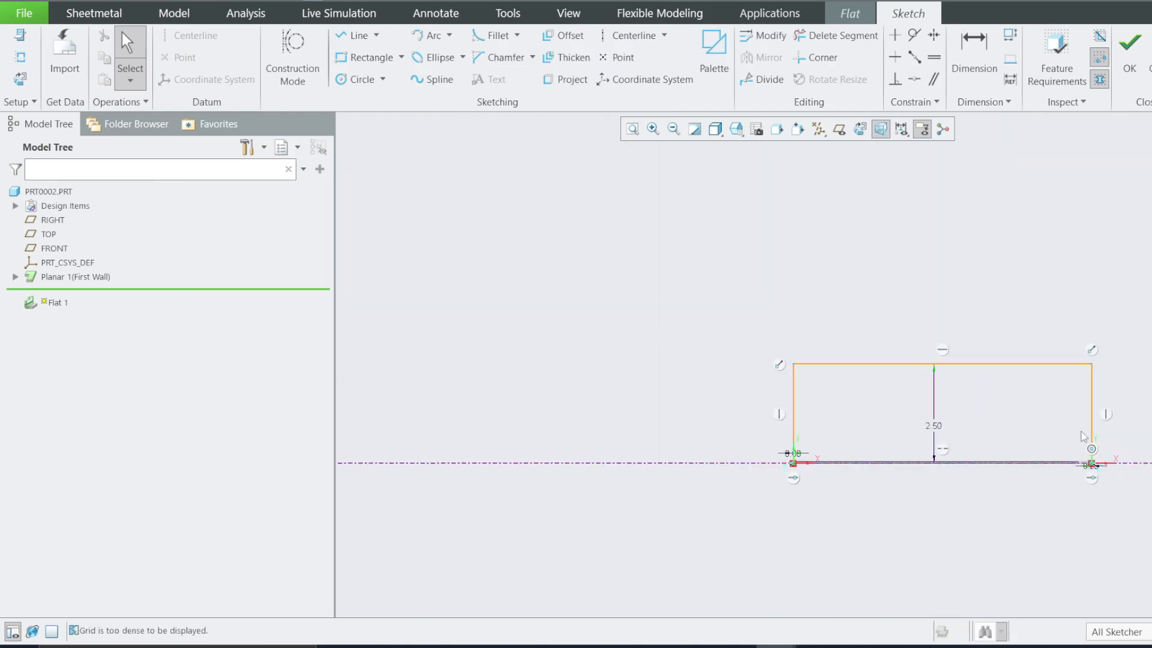
scroll(1149, 442, "down", 1)
scroll(1150, 442, "up", 2)
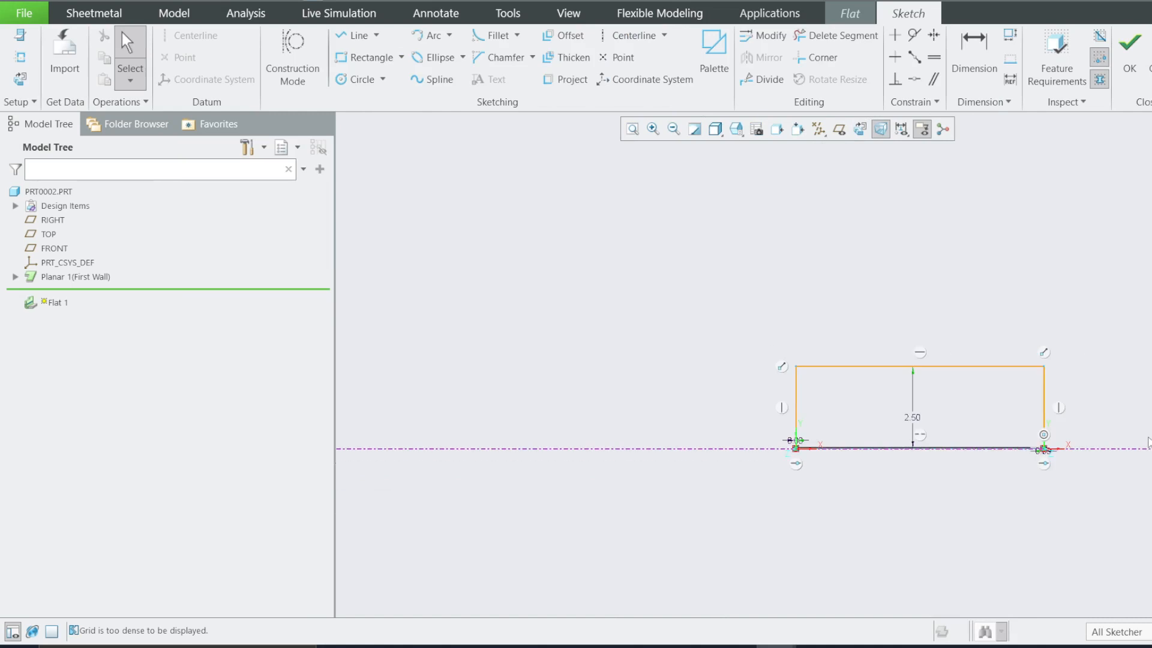
scroll(1141, 442, "down", 1)
scroll(1074, 431, "up", 1)
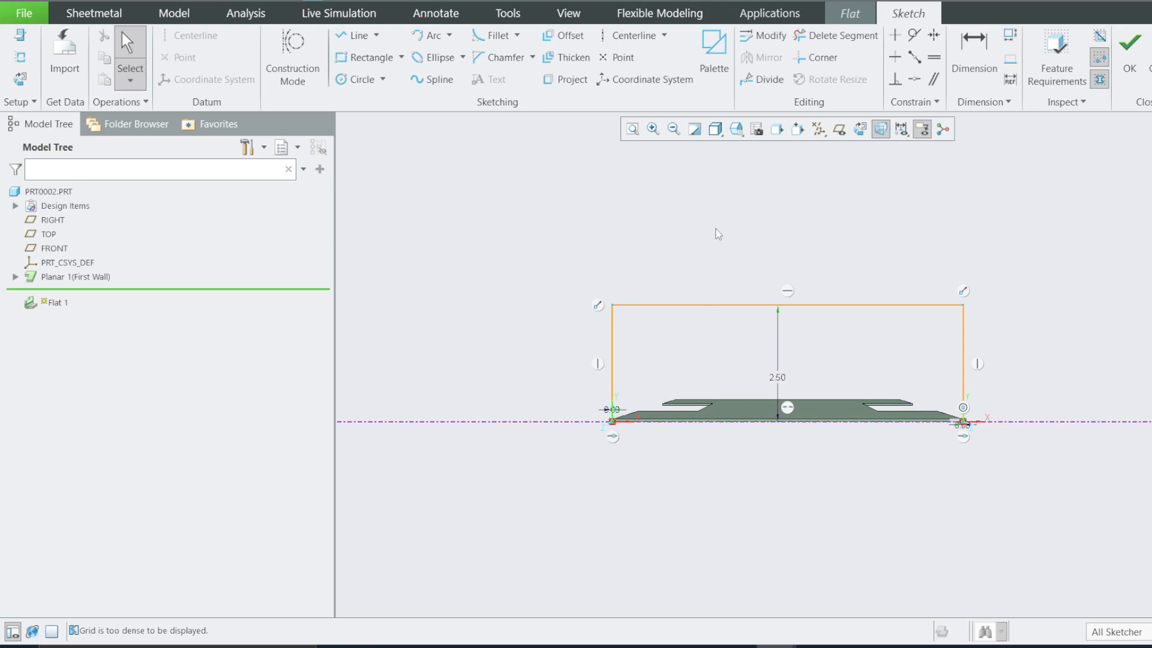
key("l")
left_click(754, 305)
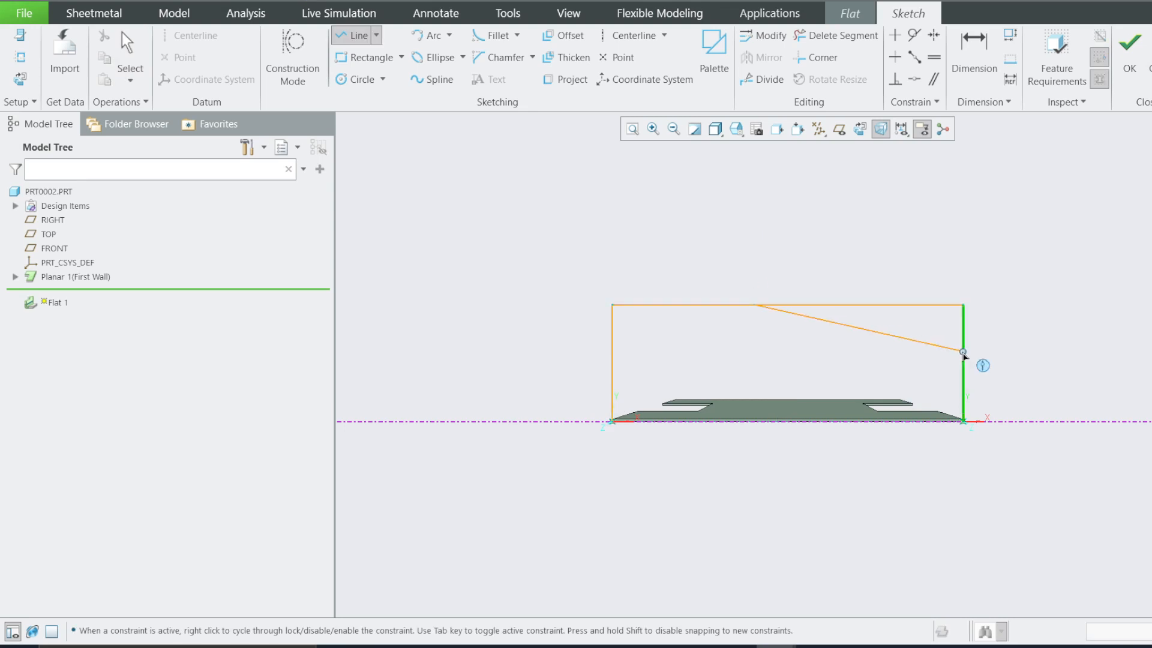
left_click(962, 352)
Step: Dimension the slanted line's lower end 1.5 above the base line and its upper end 4 from the profile's left side
key("d")
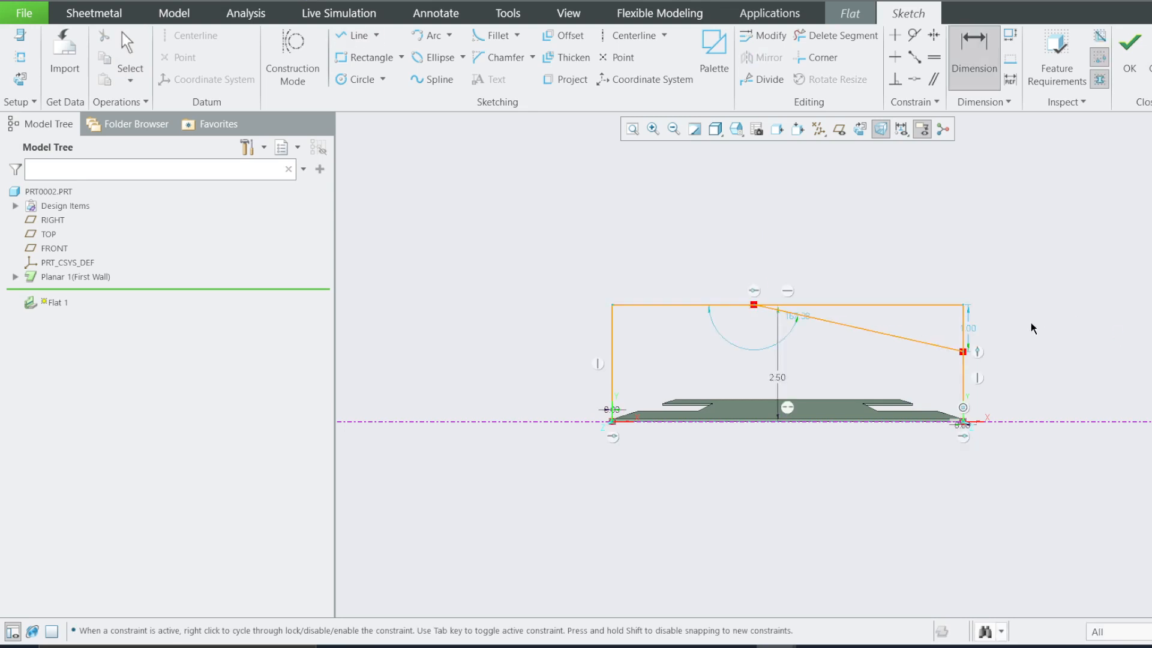
left_click(962, 353)
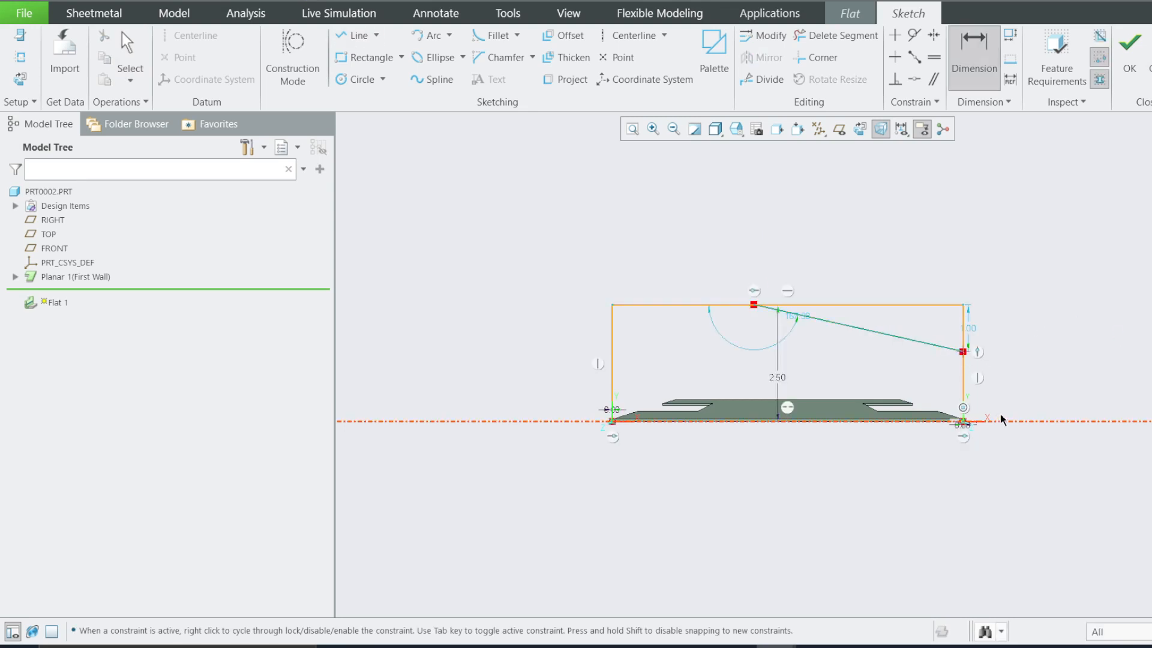
middle_click(1031, 394)
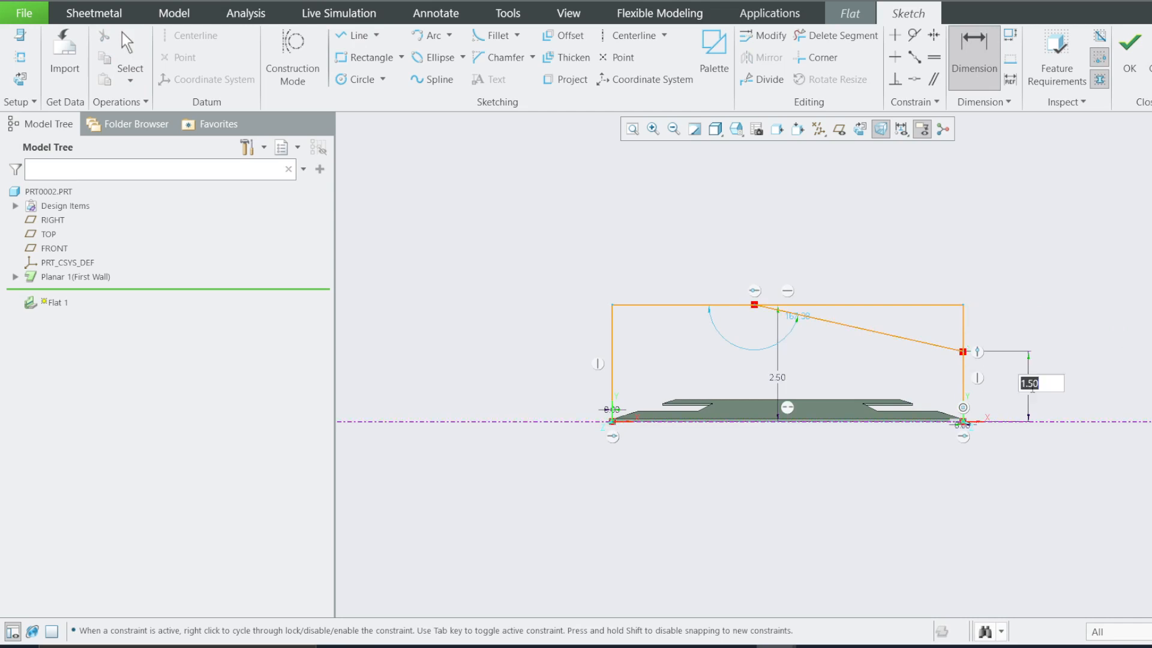
key("Return")
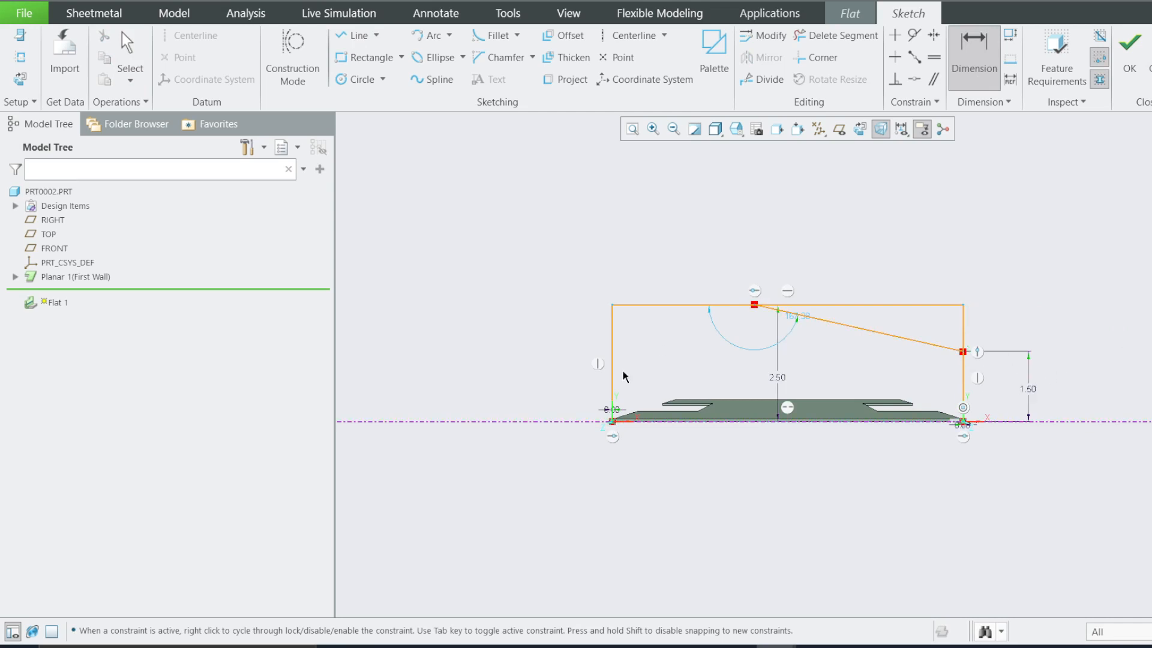
left_click(615, 345)
left_click(756, 307)
middle_click(699, 261)
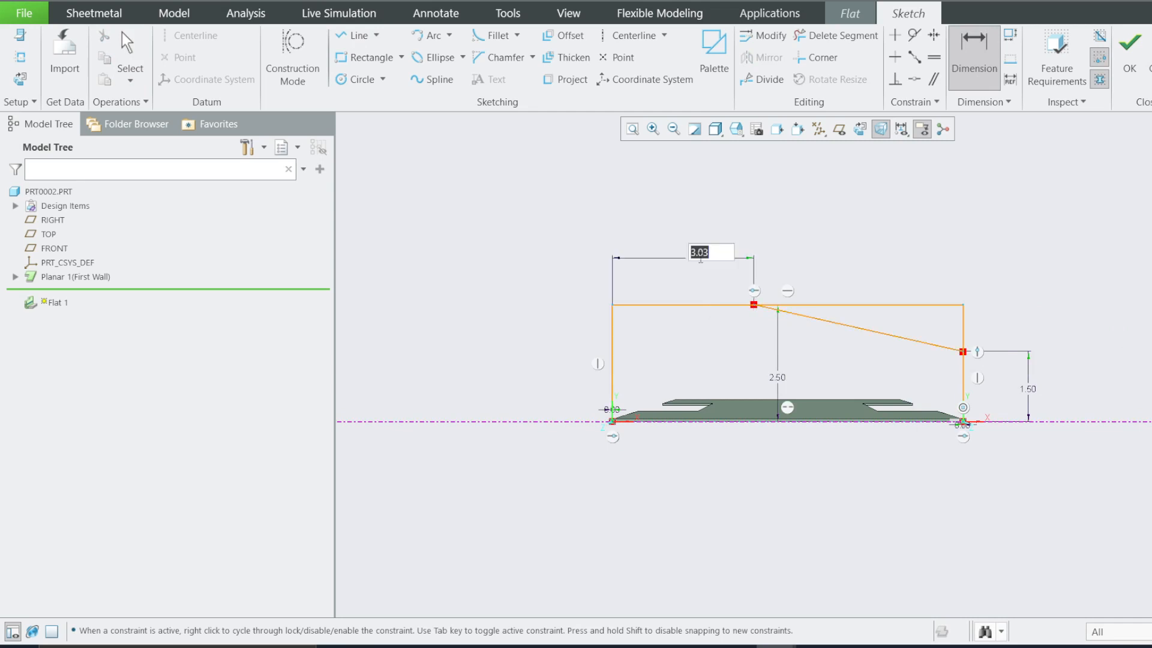
type("4")
key("Return")
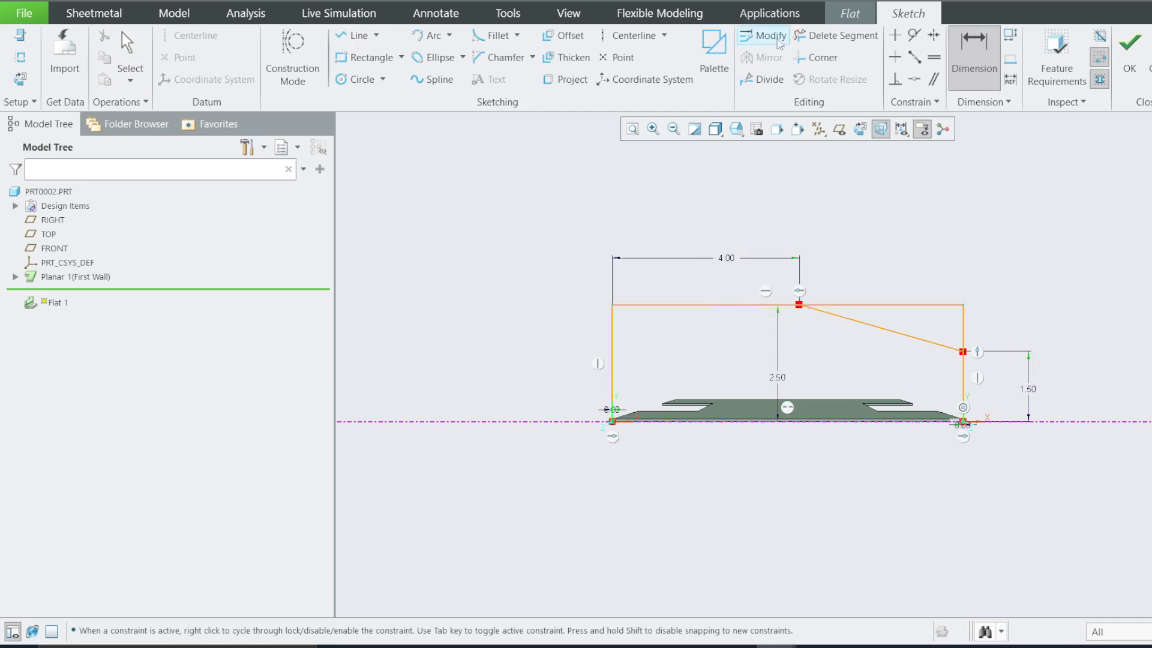
Step: Trim away the profile's upper right corner beyond the slanted line and finish the wall sketch
left_click(835, 35)
mouse_move(892, 188)
left_mouse_down()
mouse_move(933, 310)
mouse_move(968, 328)
left_mouse_up()
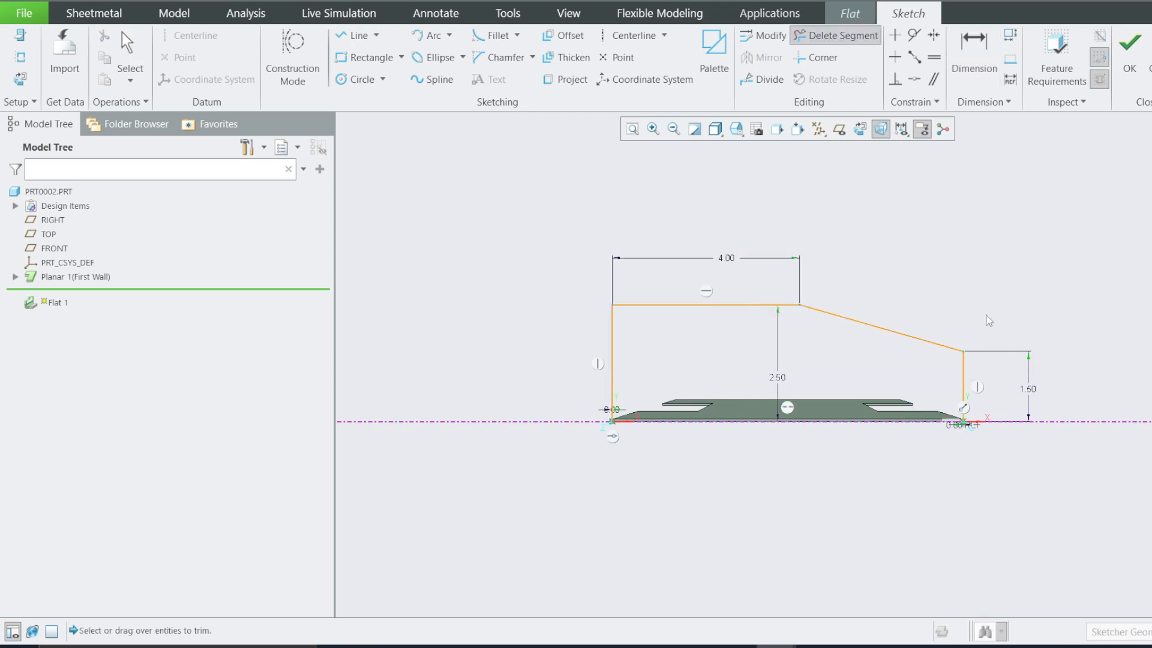
left_click(1129, 43)
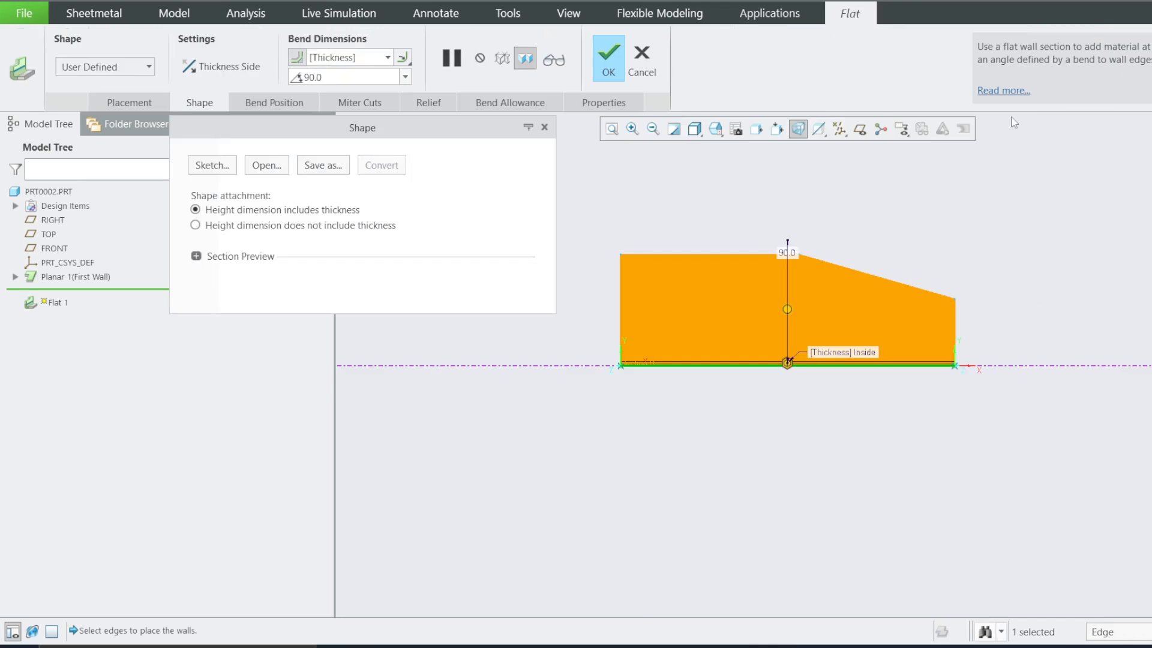
Step: Check the bend against the reference drawing, set the flat wall's inside bend radius to 0.5 and complete the wall
left_click(715, 128)
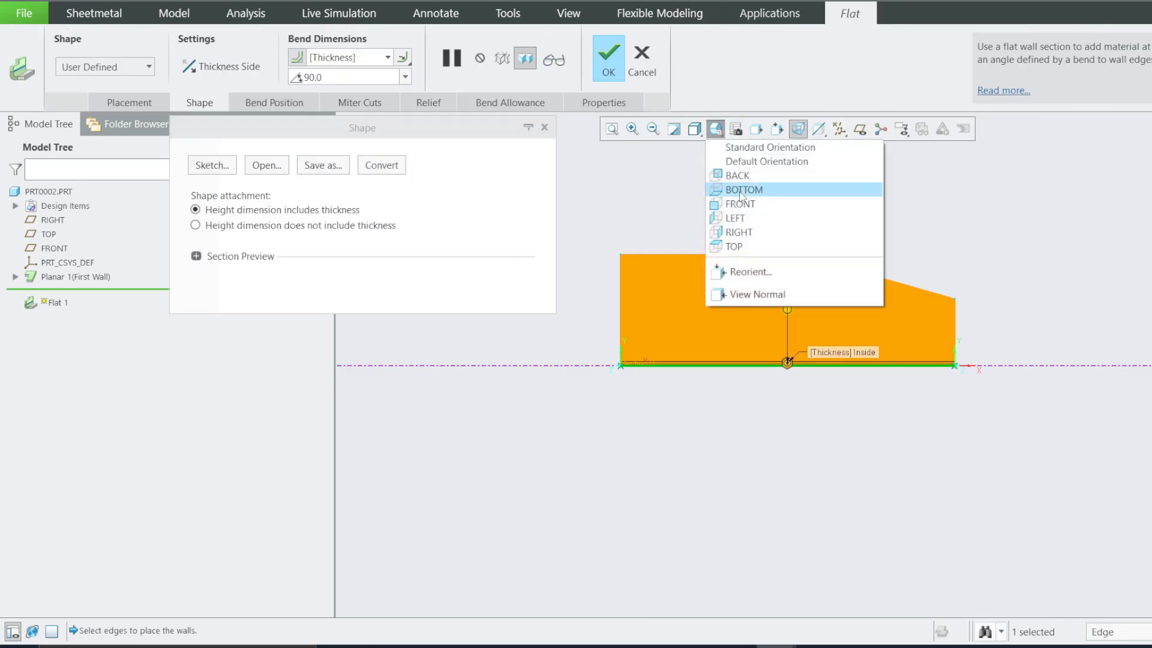
left_click(741, 205)
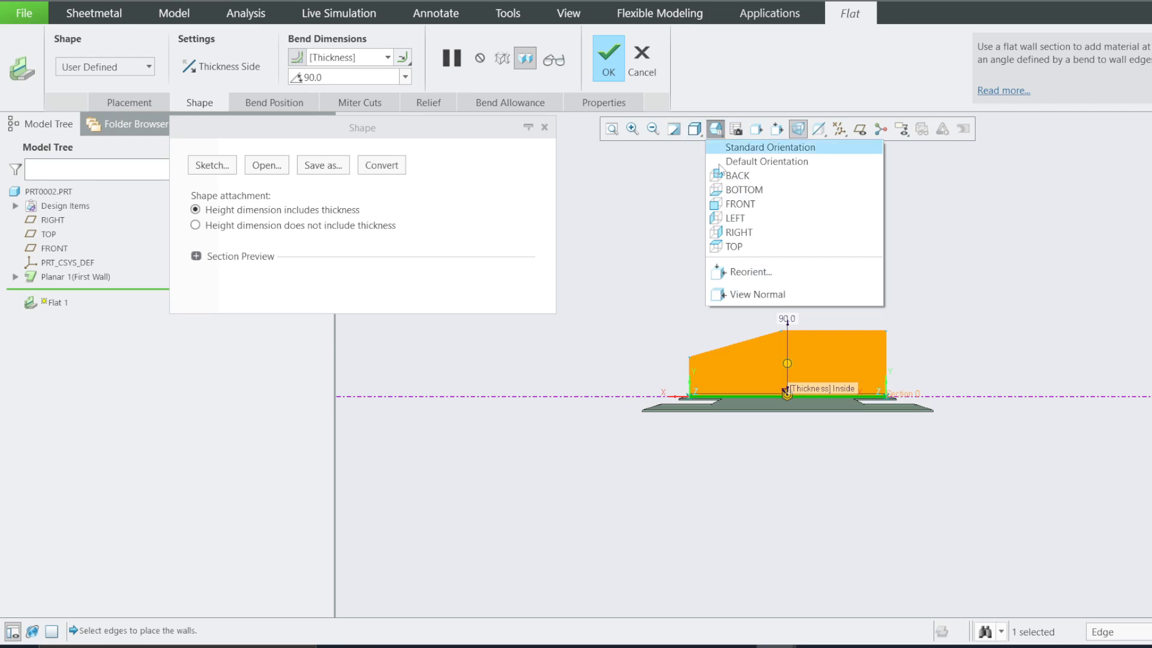
left_click(715, 129)
left_click(734, 218)
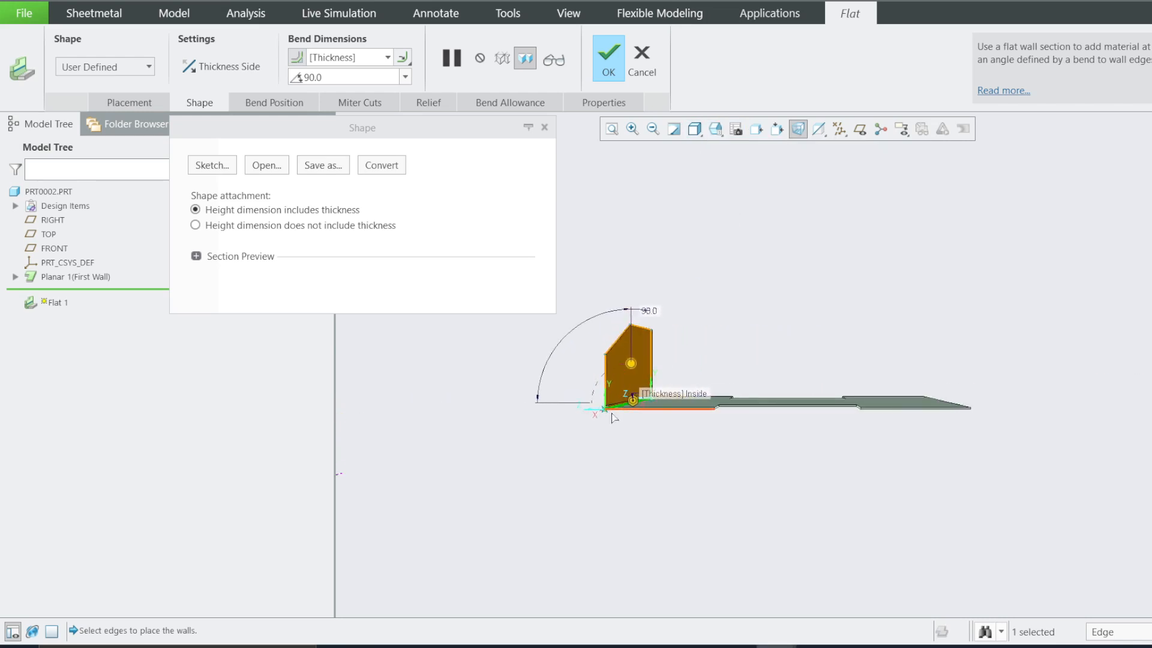
scroll(706, 426, "down", 3)
scroll(704, 422, "up", 4)
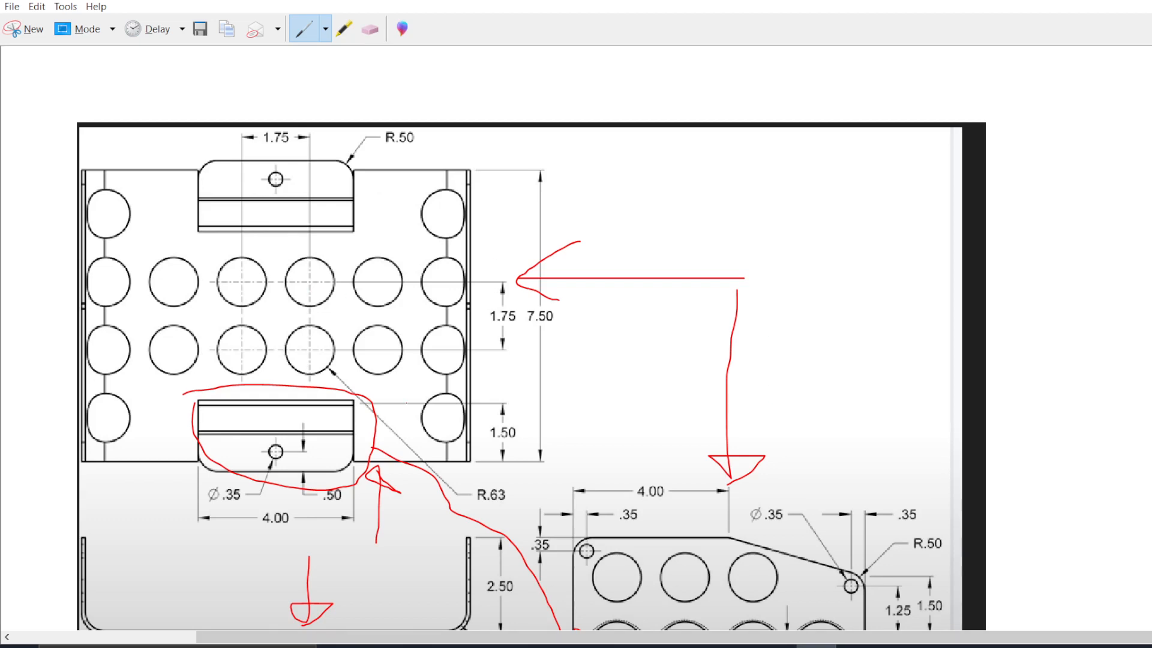
scroll(531, 369, "down", 1)
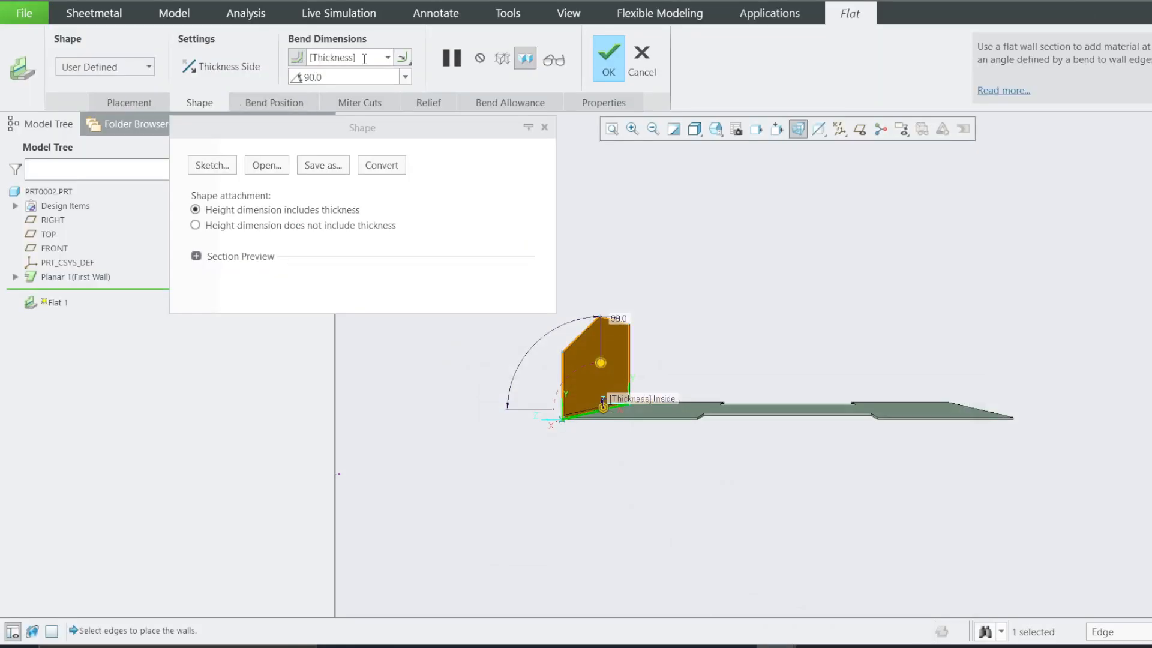
left_click(376, 58)
key("BackSpace")
type("0.50")
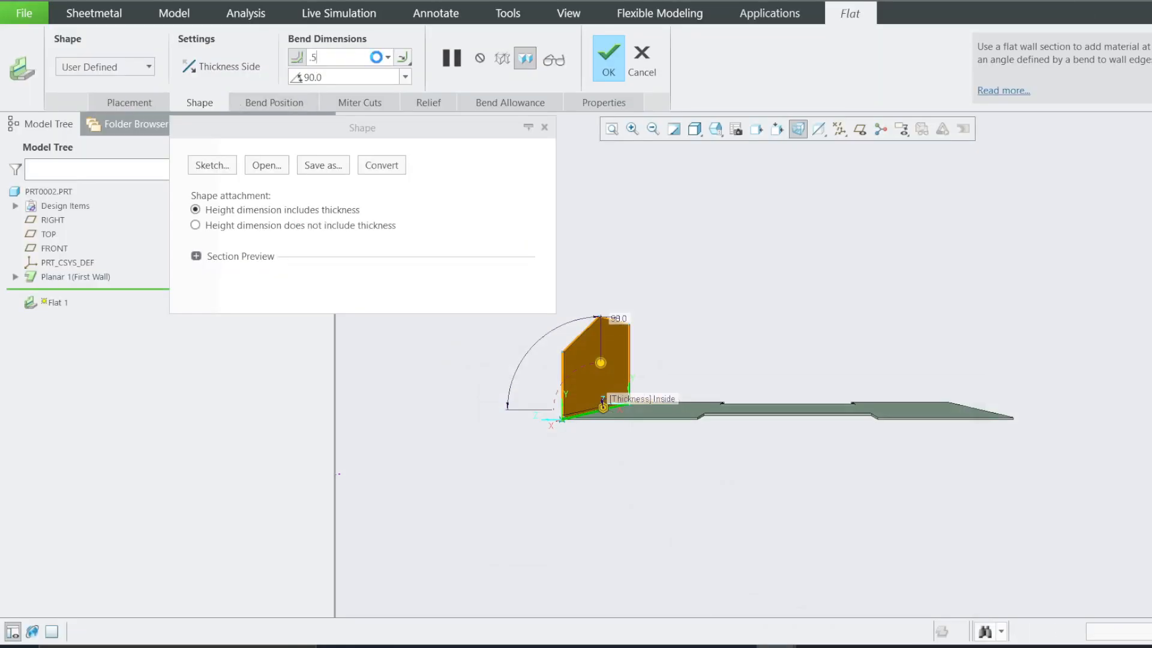
key("Return")
left_click(608, 59)
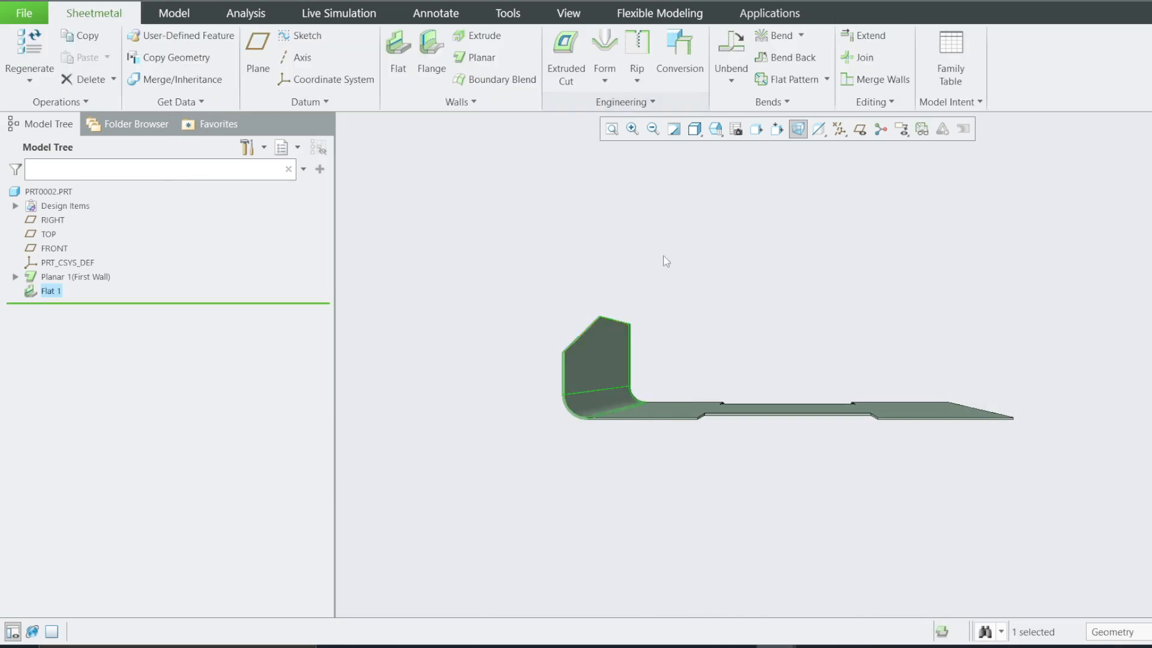
Step: Mirror the flat wall about the FRONT datum plane onto the opposite side of the base
middle_click_drag(690, 368, 624, 366)
left_click(621, 360)
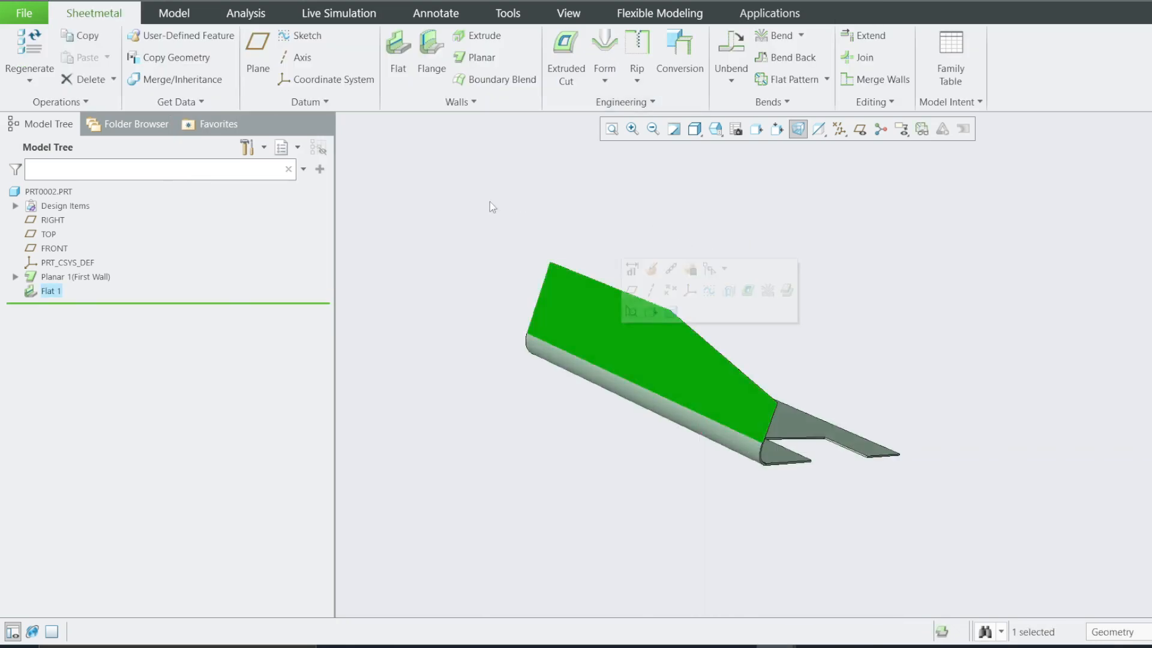
left_click(114, 294)
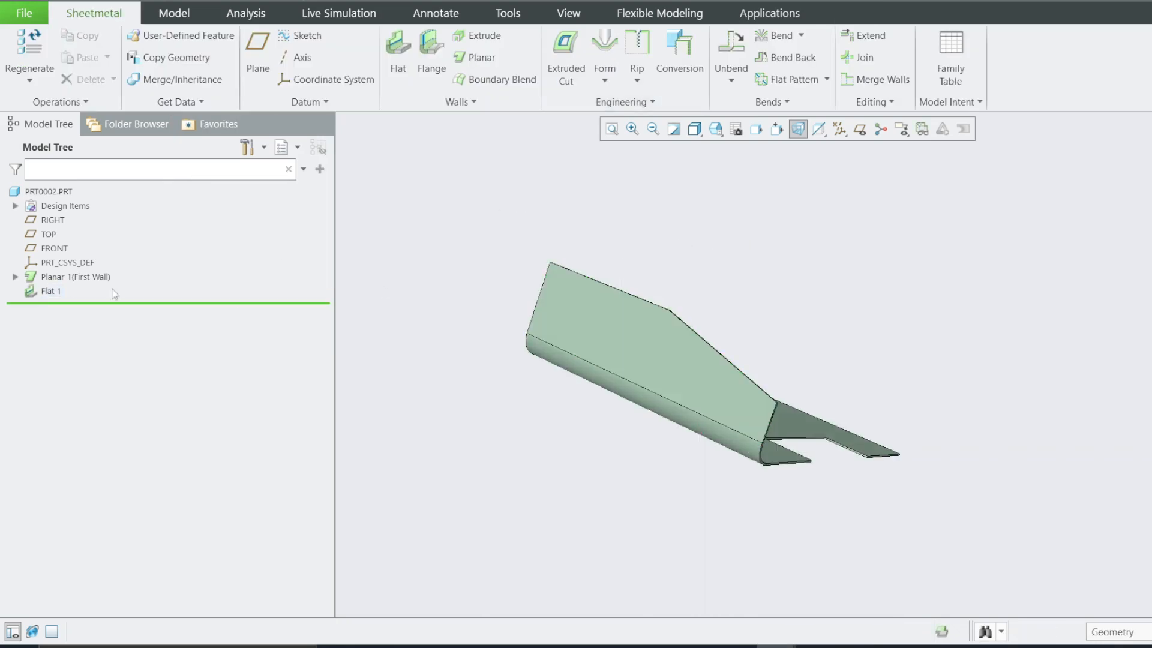
right_click(50, 299)
left_click(78, 247)
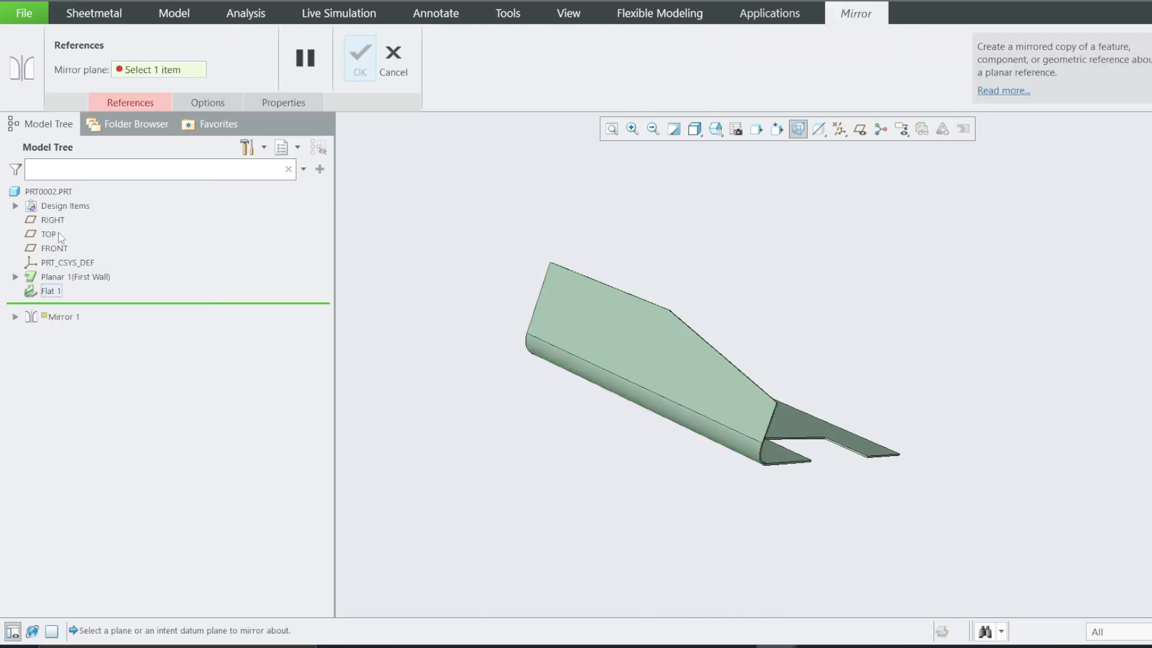
left_click(51, 248)
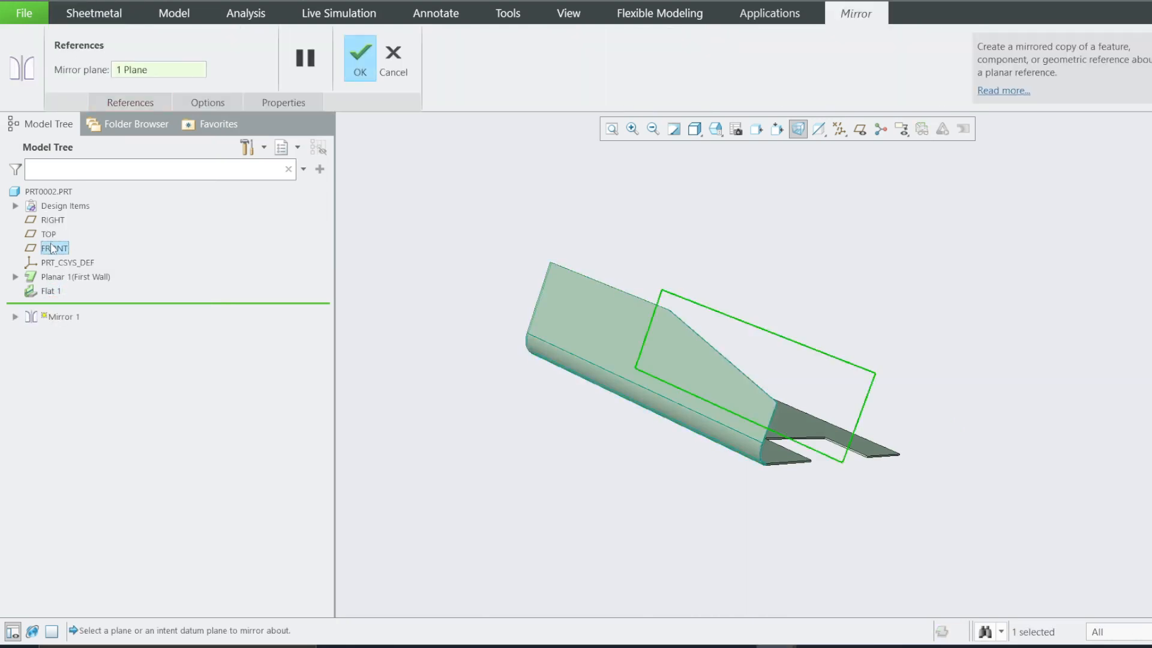
left_click(354, 60)
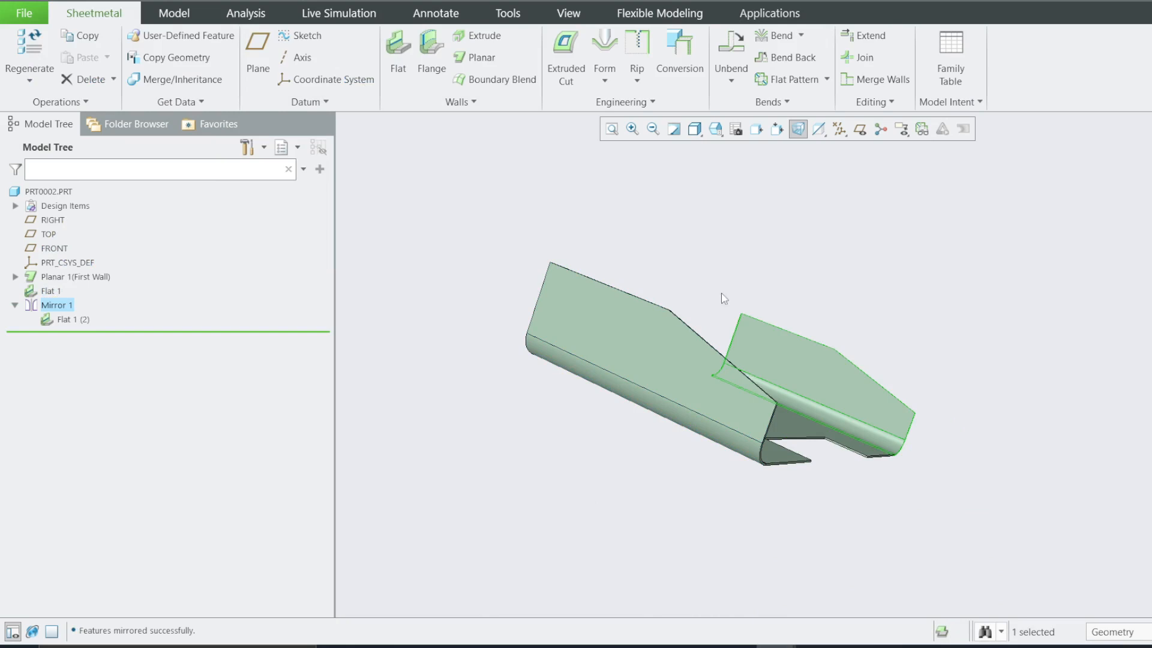
Step: Examine the base and both side walls in the top, front and default orientations
middle_click_drag(748, 327, 707, 398)
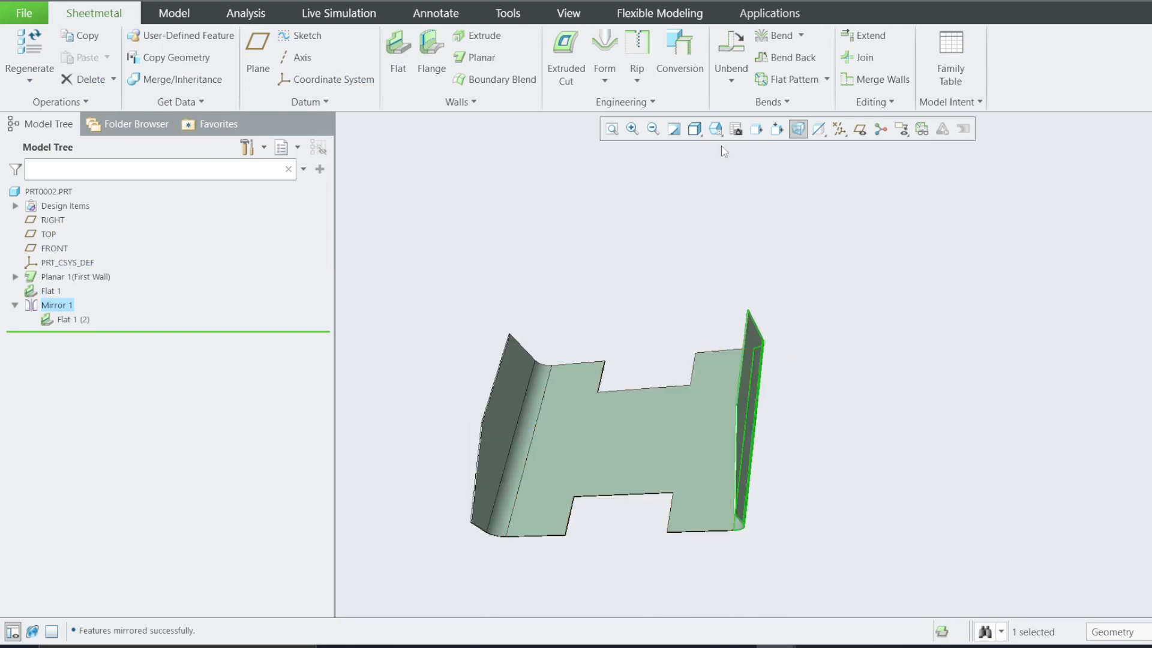
left_click(715, 130)
left_click(734, 246)
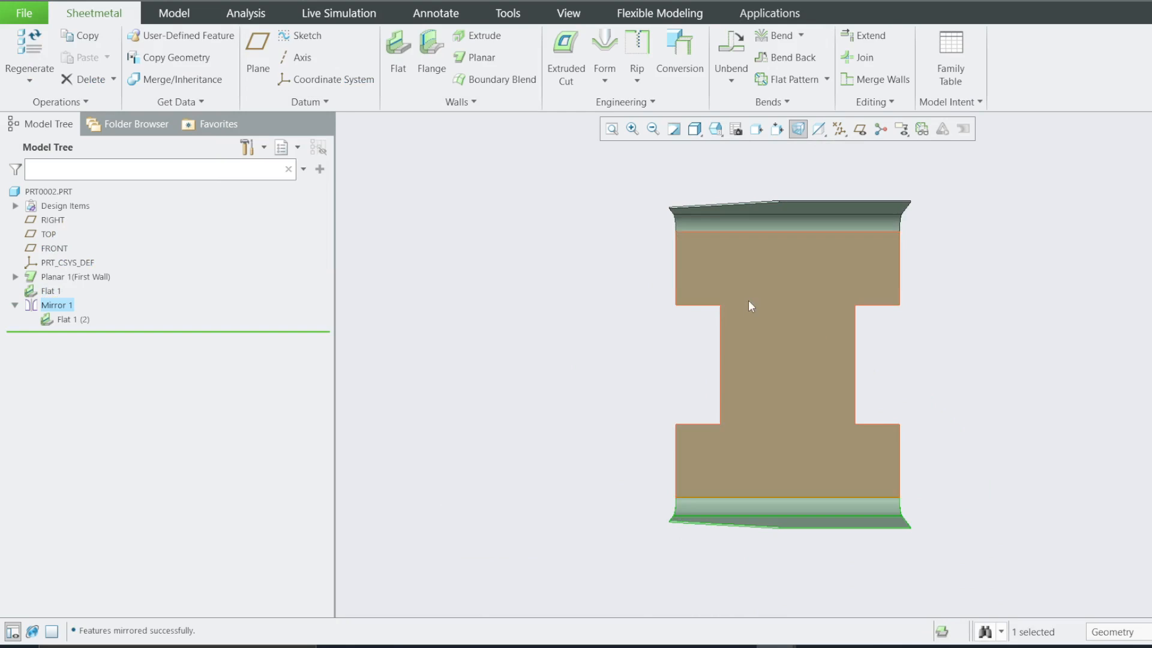
left_click(714, 134)
left_click(731, 204)
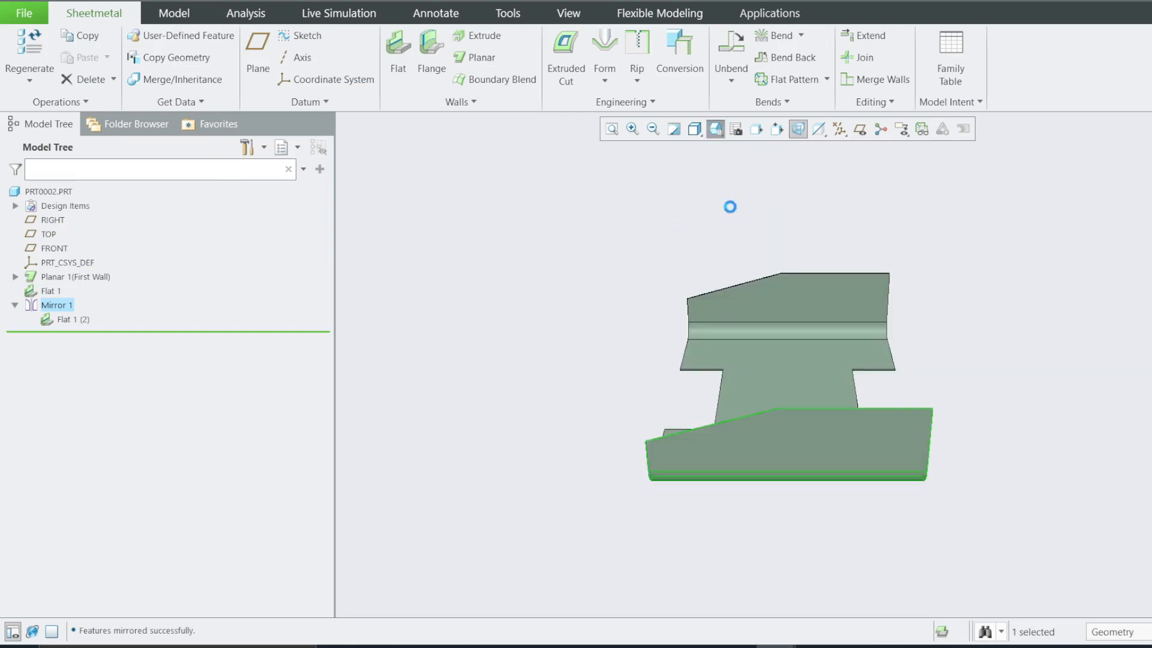
key("ctrl+d")
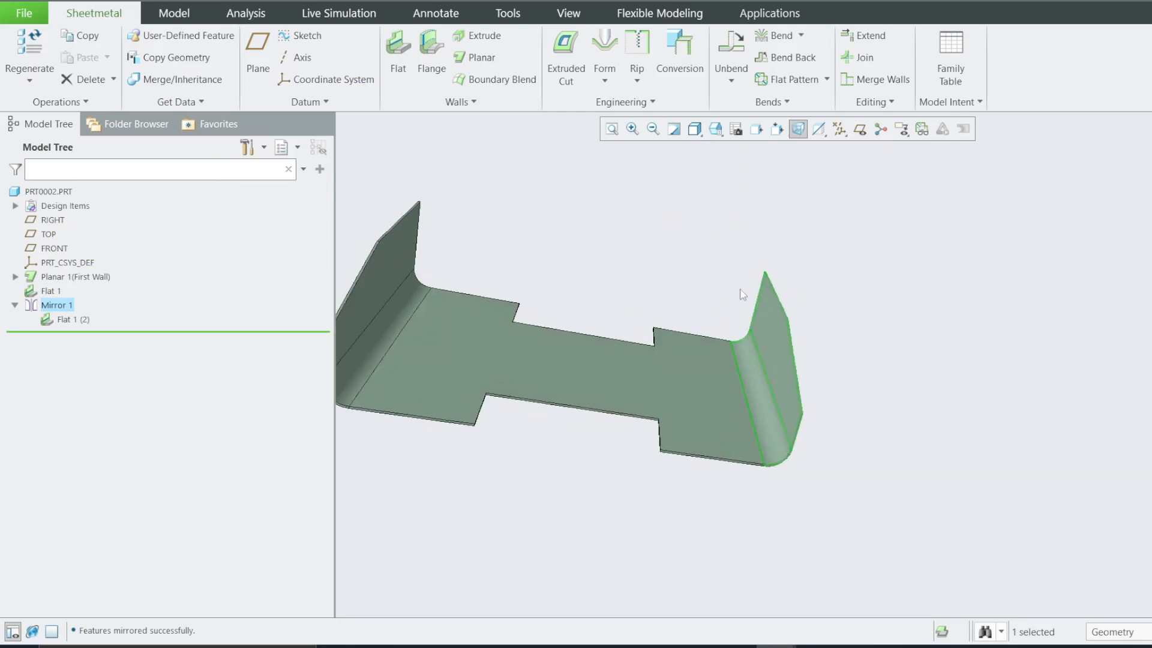
left_click(664, 384)
left_click(715, 128)
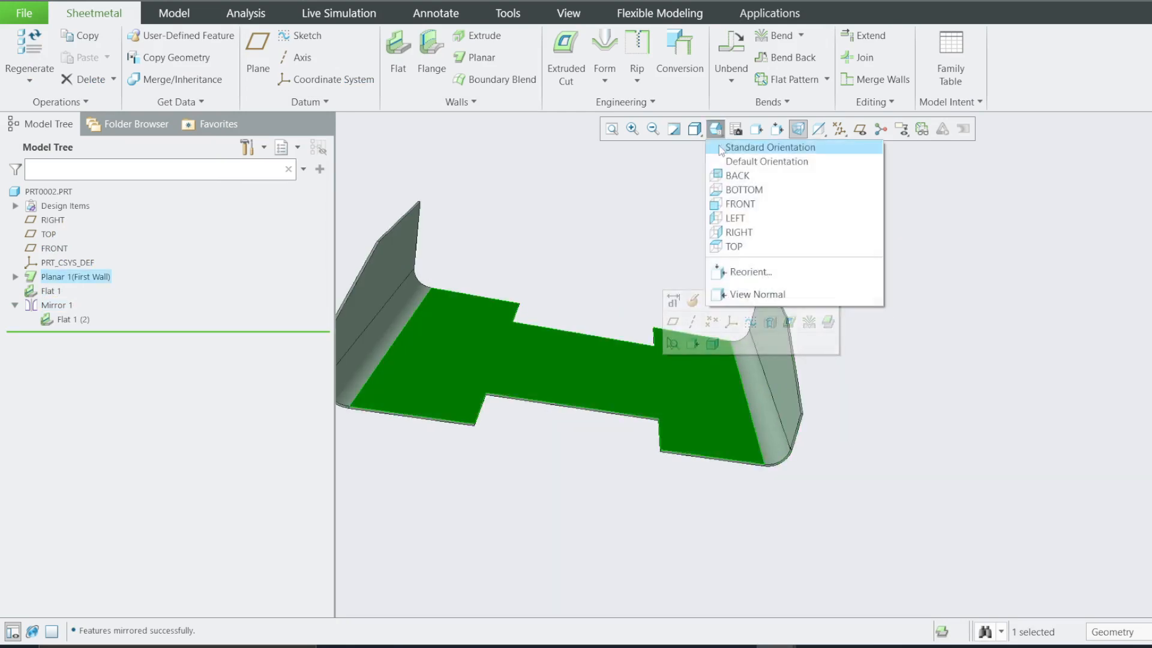
left_click(724, 247)
left_click(909, 366)
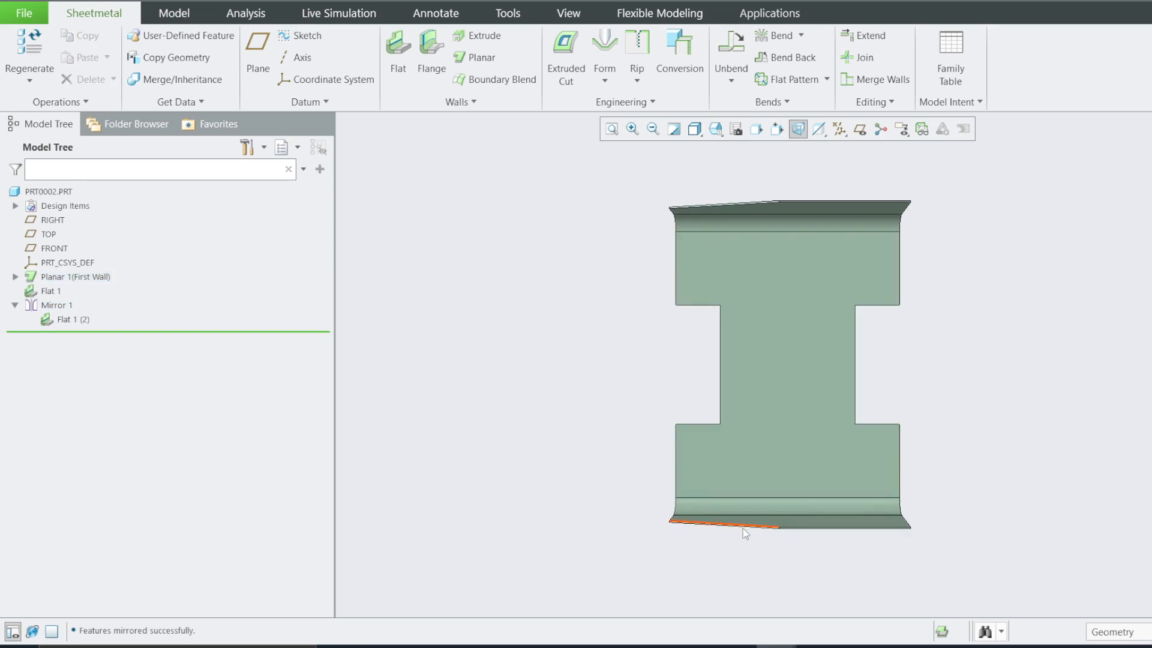
mouse_move(695, 476)
middle_mouse_down()
mouse_move(810, 384)
mouse_move(863, 384)
mouse_move(804, 412)
mouse_move(810, 475)
mouse_move(792, 461)
mouse_move(823, 471)
middle_mouse_up()
Step: Switch to the reference drawing in the Snipping Tool and examine the dimensions of the bent tabs below the base
left_click(816, 646)
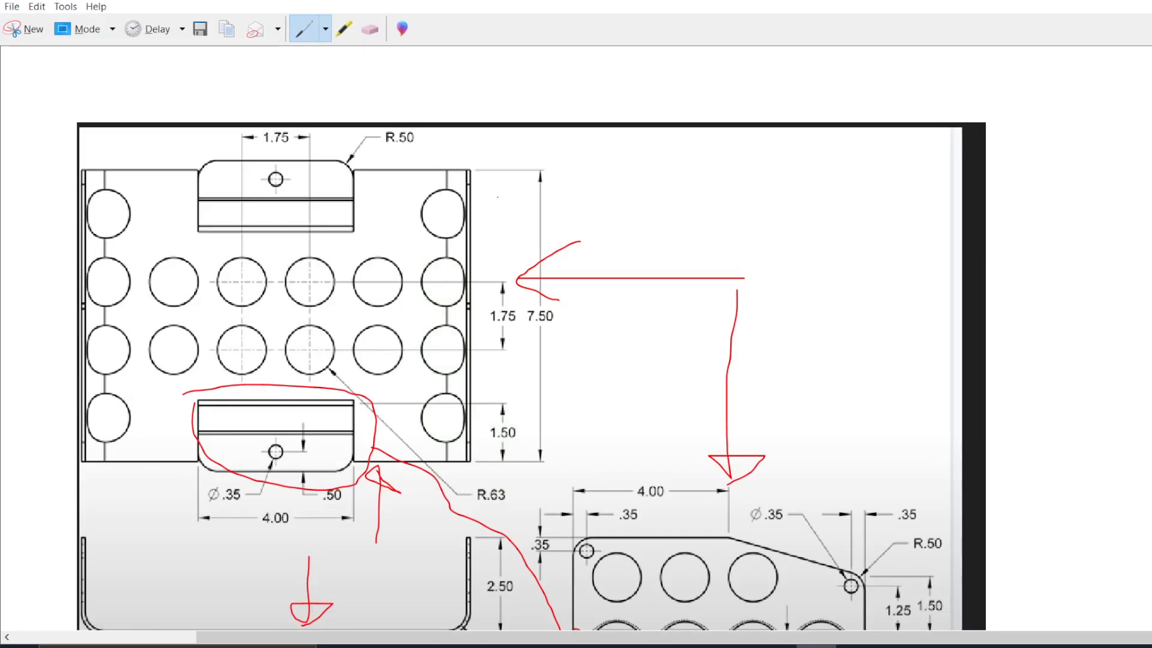
scroll(531, 369, "down", 2)
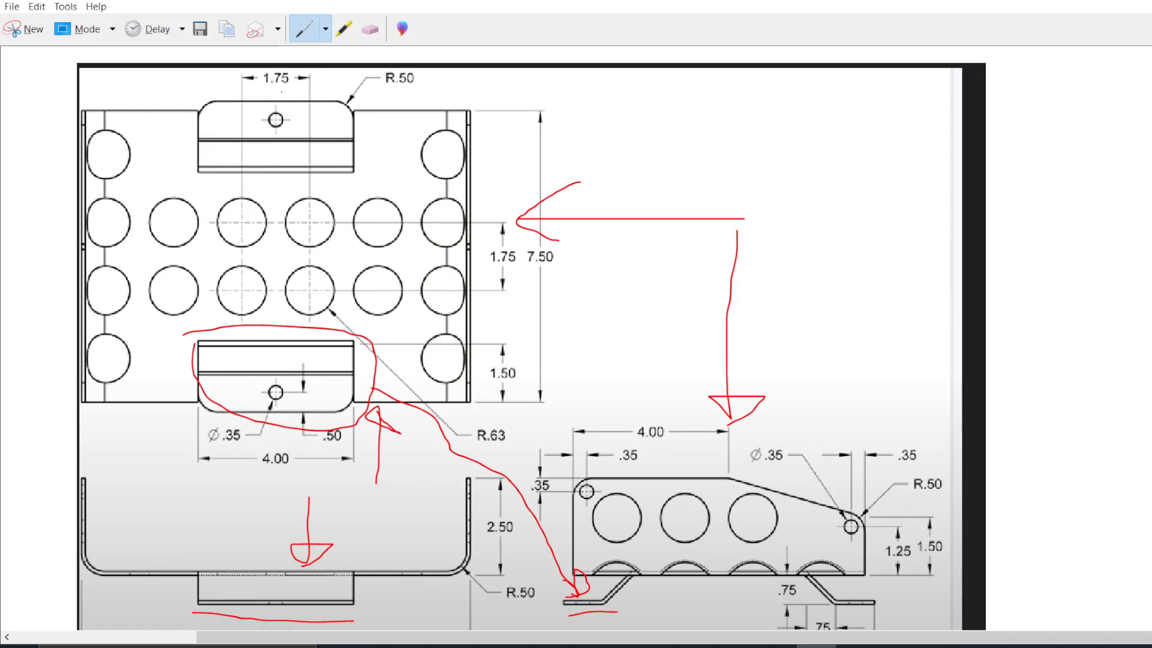
scroll(531, 368, "down", 1)
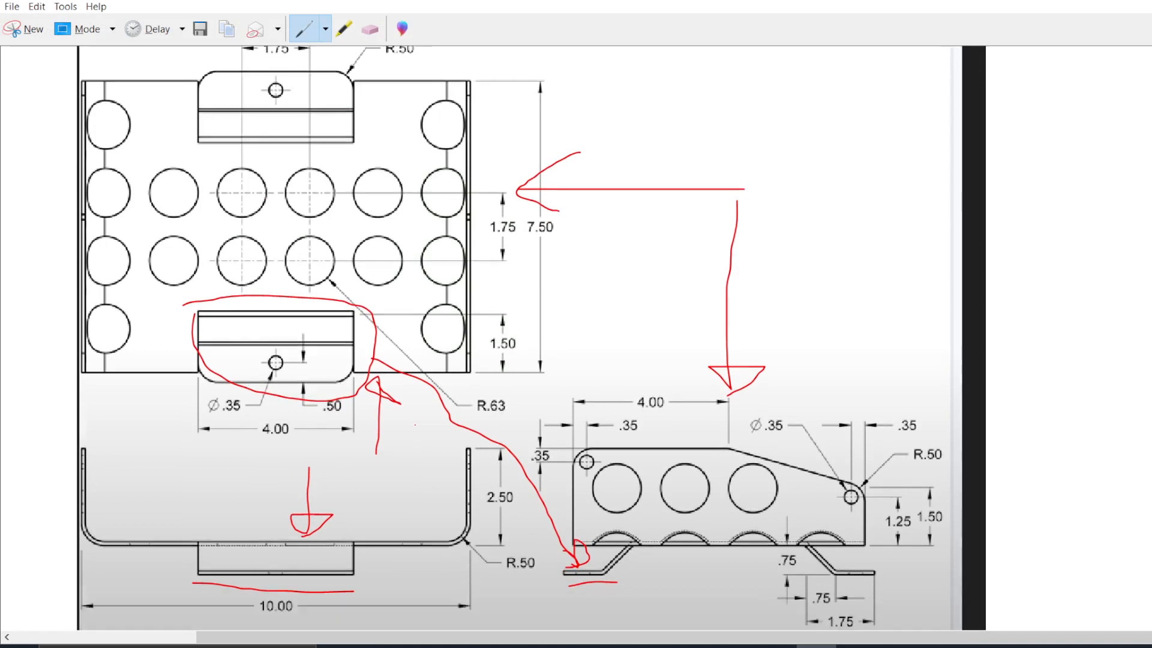
scroll(531, 368, "down", 1)
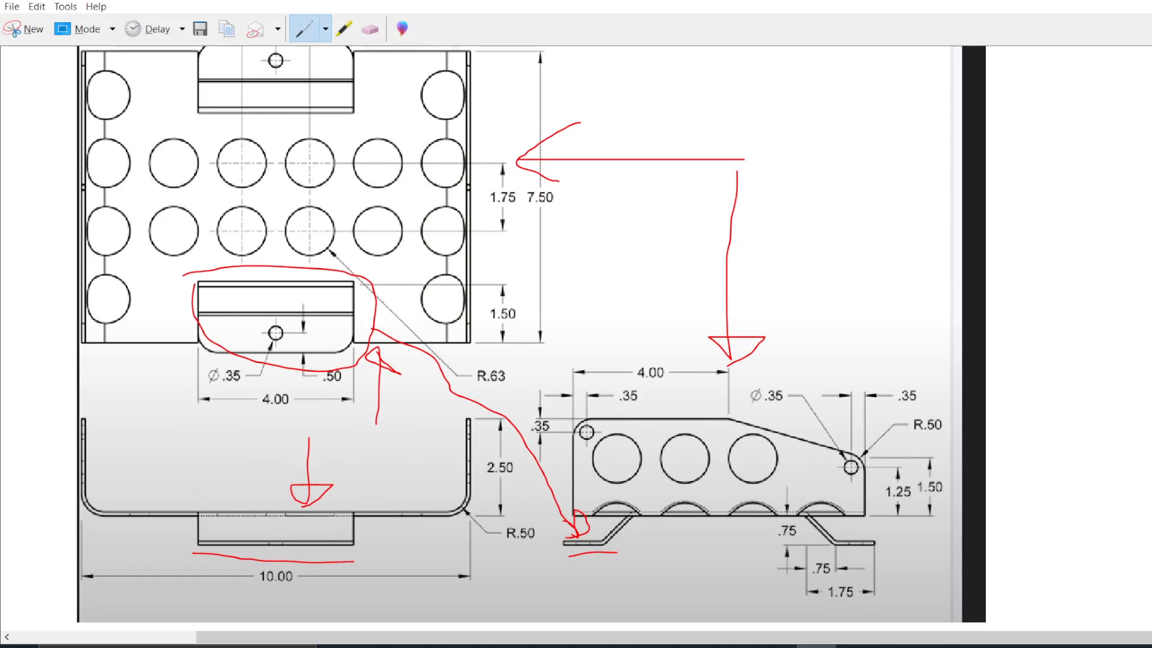
Step: Return to Creo and start a Flange wall on the long inner edge of the base's front notch
left_click(1137, 2)
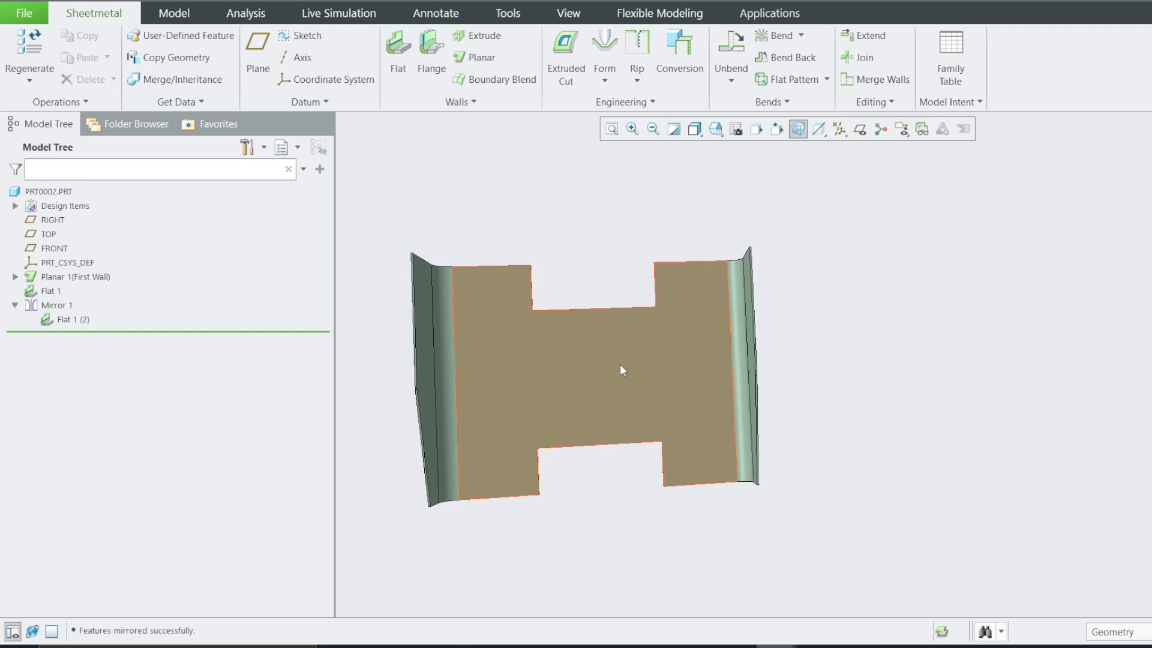
middle_click_drag(629, 362, 642, 284)
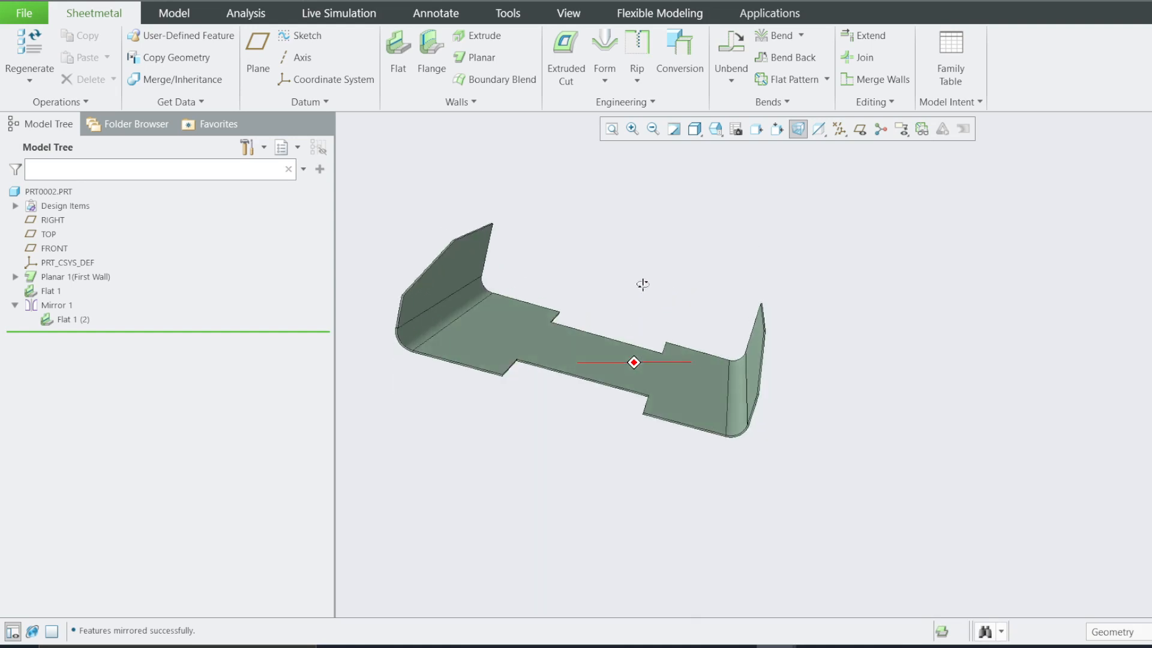
left_click(431, 50)
scroll(543, 384, "up", 3)
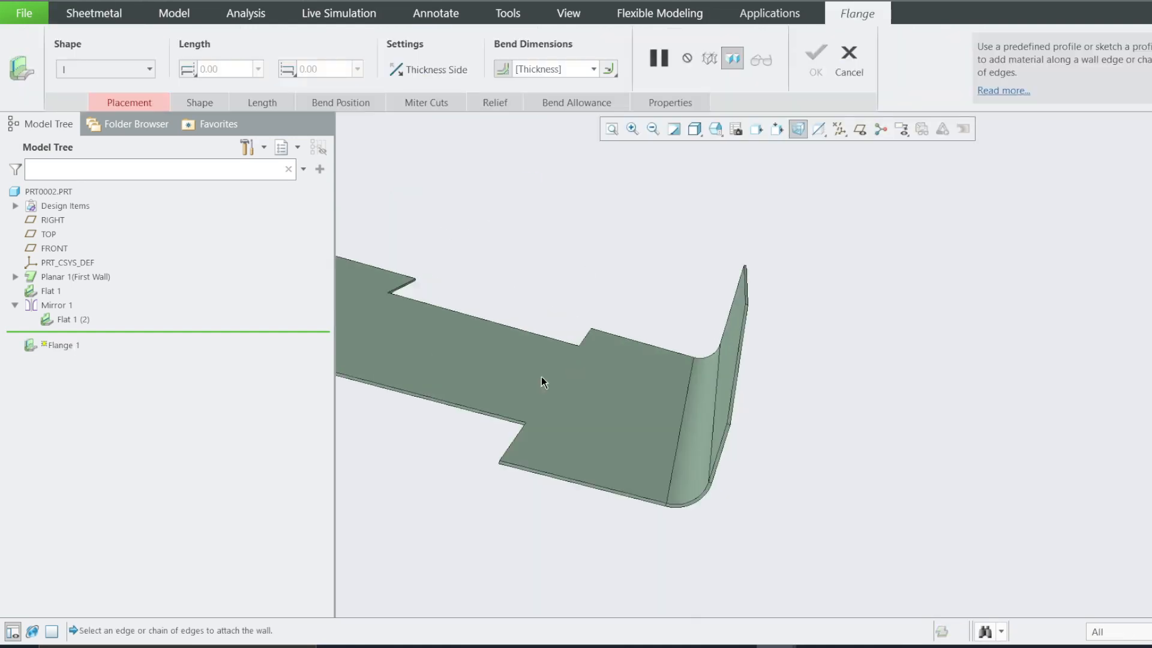
left_click(476, 409)
scroll(839, 288, "down", 3)
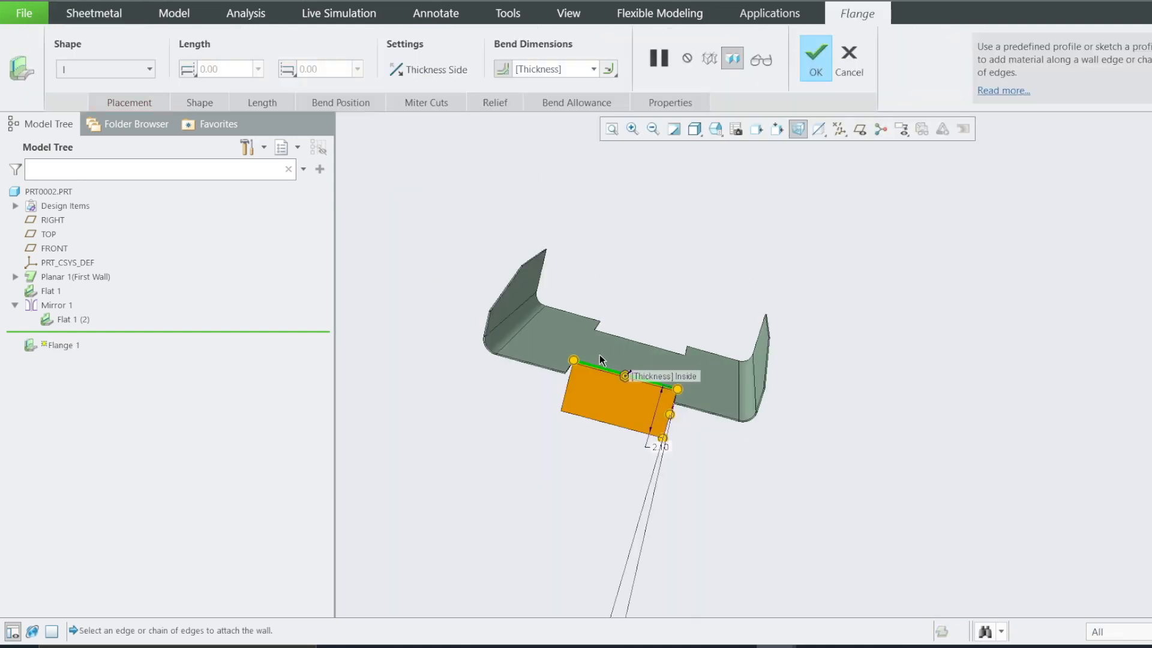
mouse_move(599, 358)
middle_mouse_down()
mouse_move(643, 341)
mouse_move(694, 360)
mouse_move(660, 361)
mouse_move(660, 342)
mouse_move(660, 408)
middle_mouse_up()
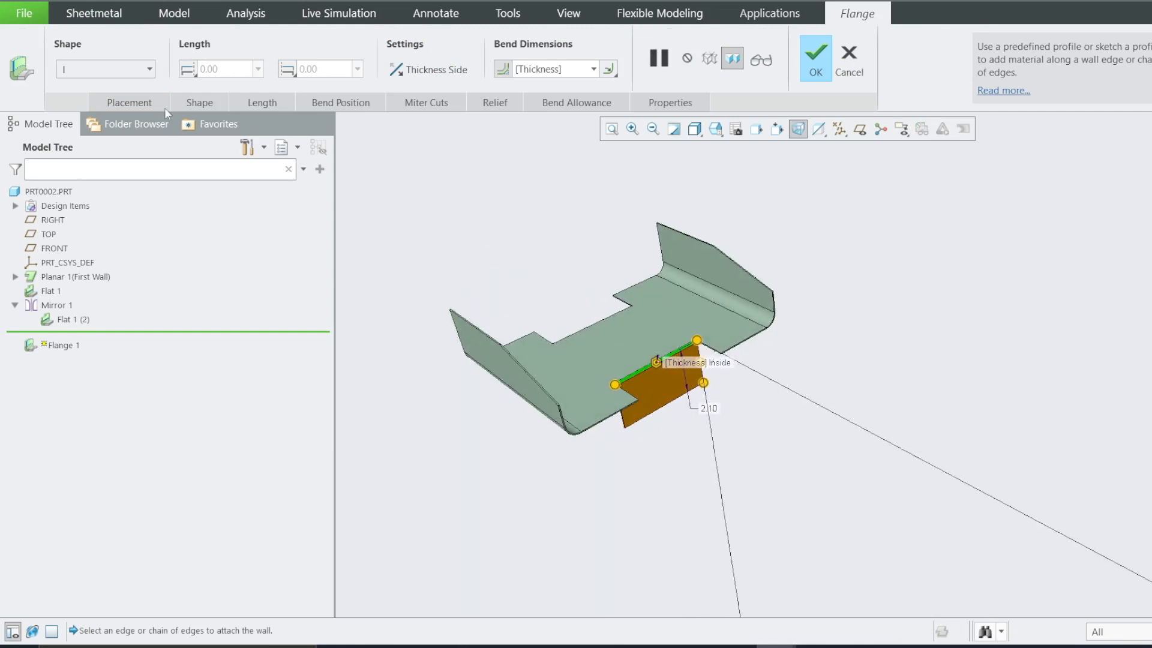
Step: Open the flange's profile sketch on the end-of-wall plane and orient the view to the sketch
left_click(196, 104)
left_click(214, 162)
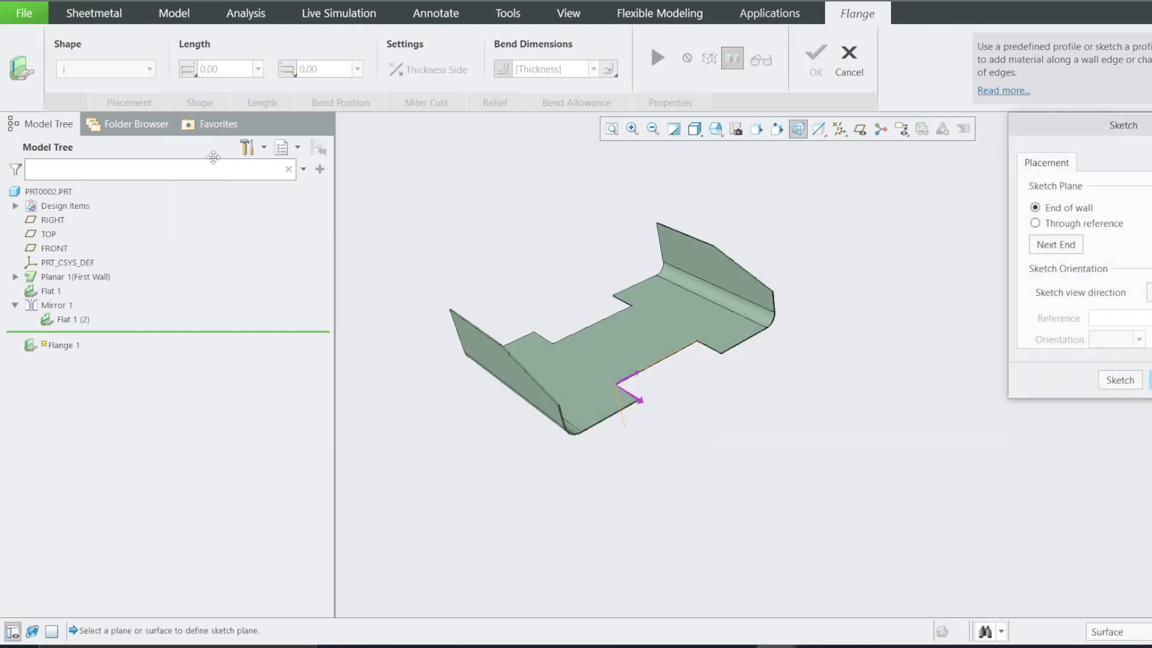
left_click(1120, 380)
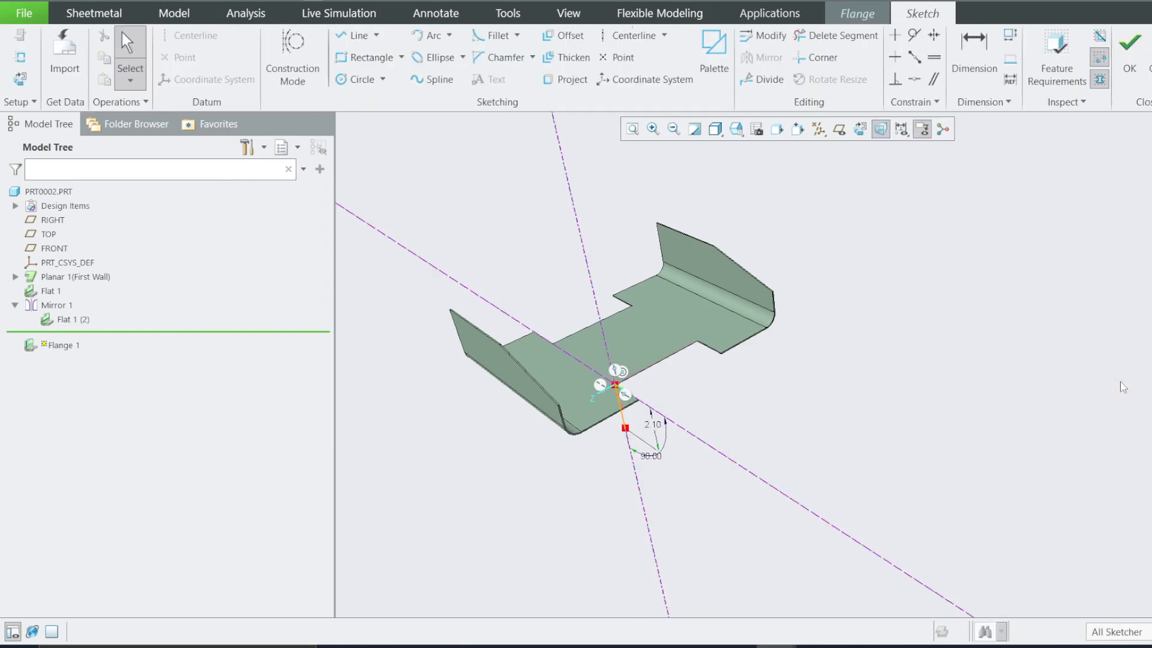
left_click(861, 129)
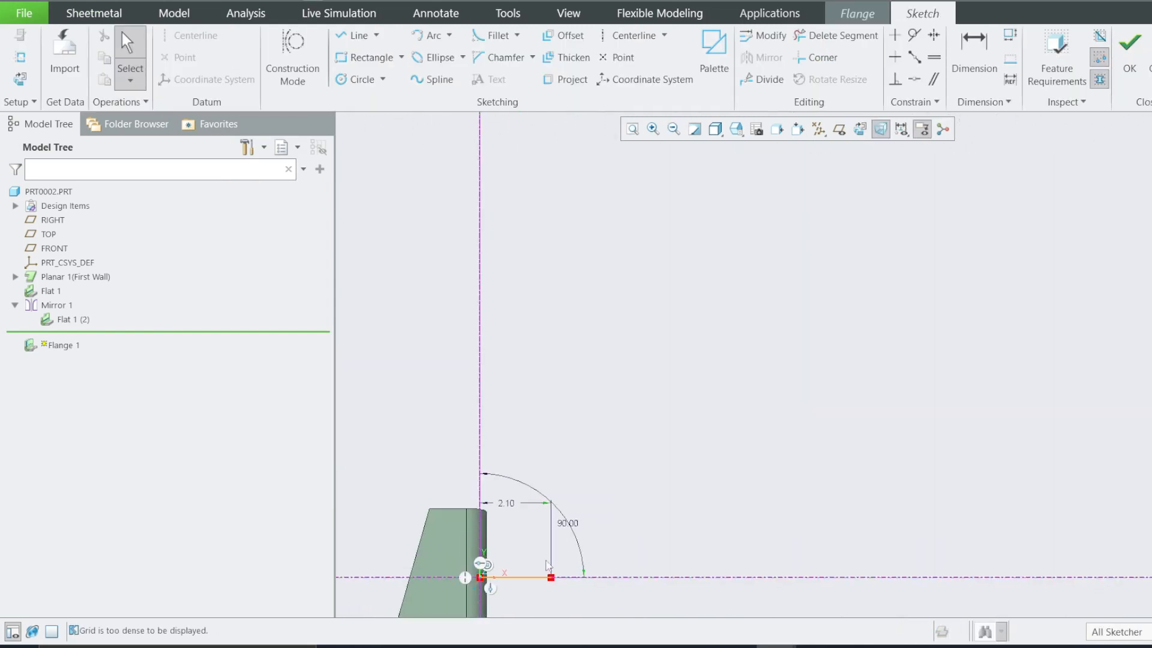
middle_click_drag(696, 381, 832, 272, "shift")
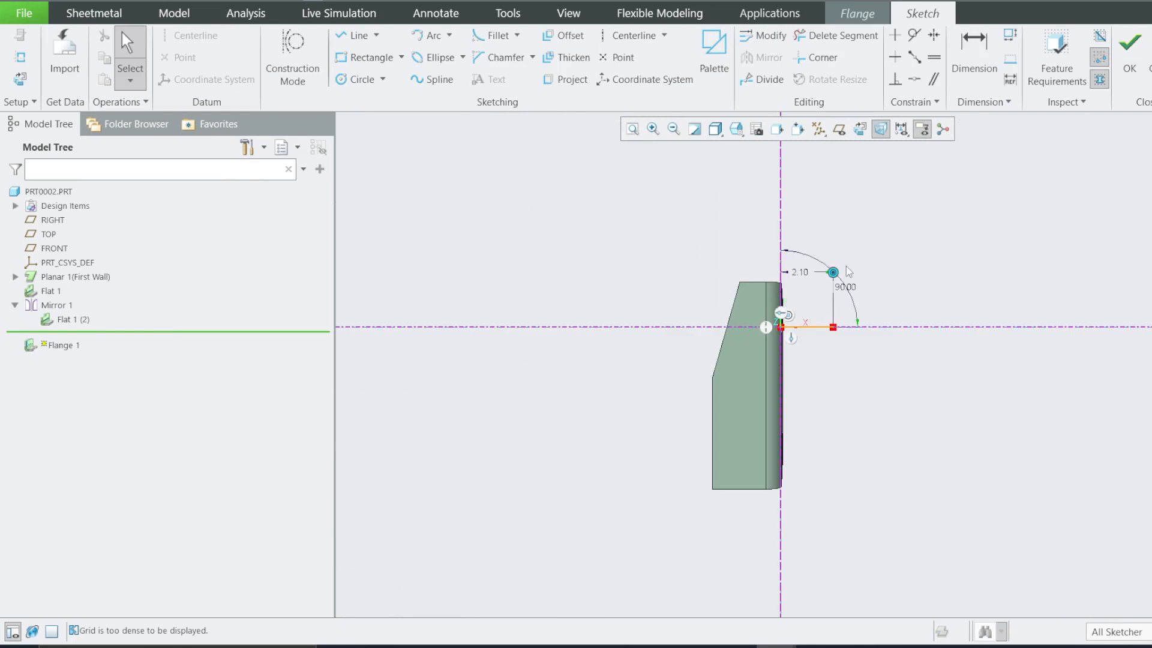
scroll(886, 265, "down", 5)
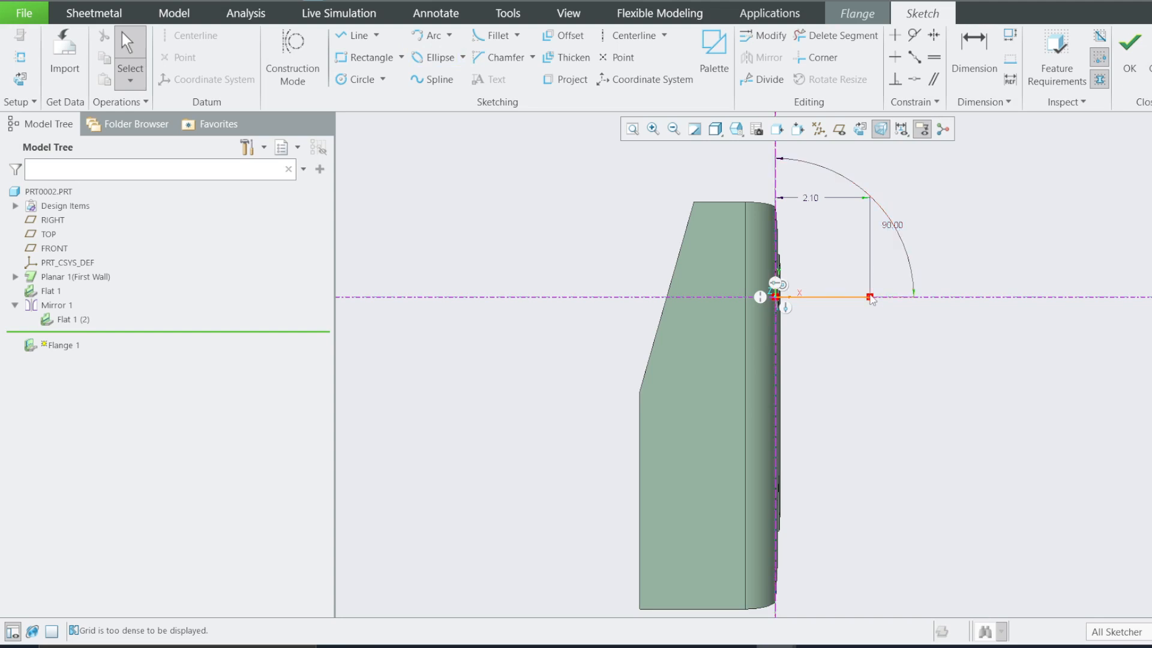
Step: Tilt the profile line to about 57.67° and add a vertical line about 1.46 long from its free end
left_click_drag(870, 297, 862, 242)
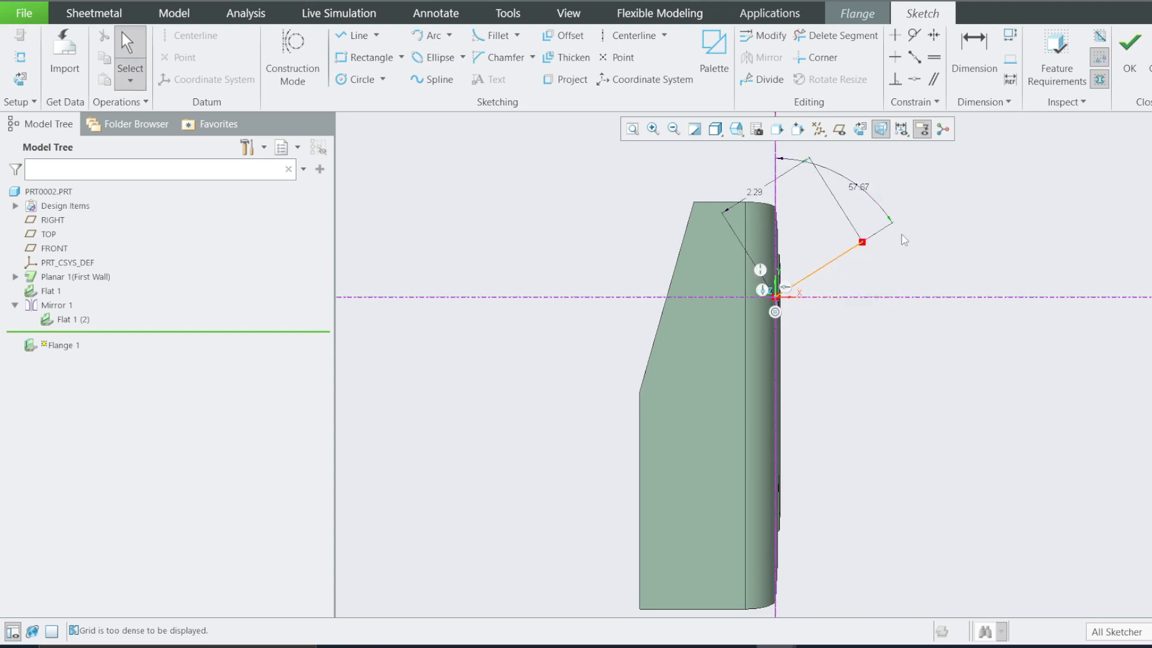
key("l")
left_click(862, 242)
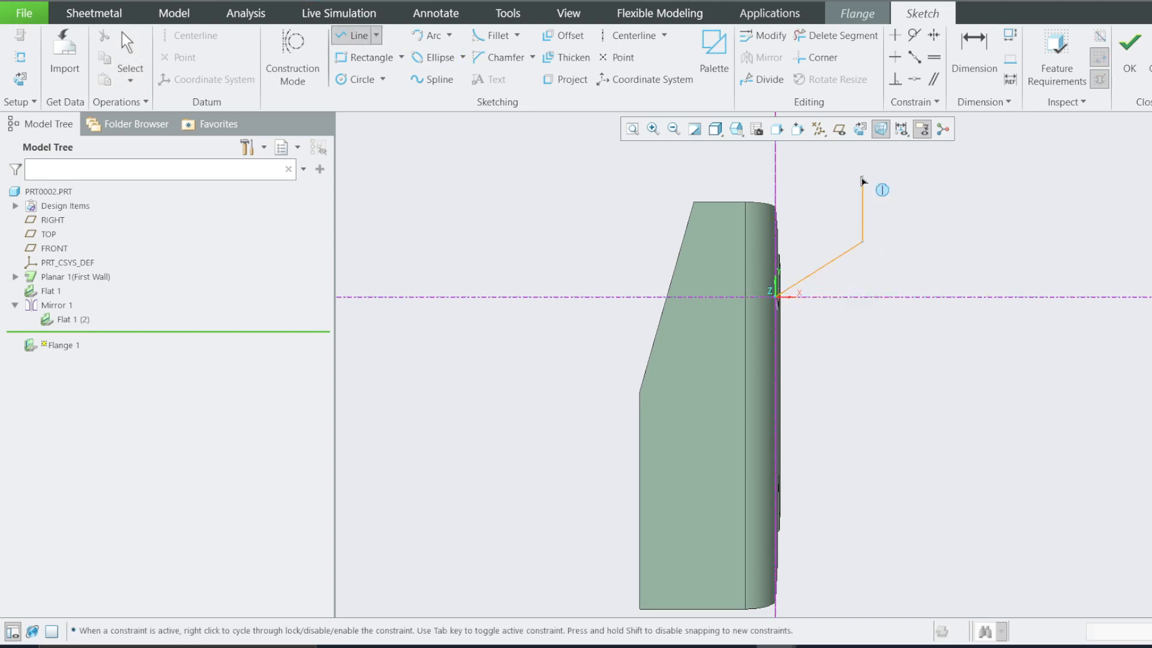
left_click(862, 177)
middle_click(862, 178)
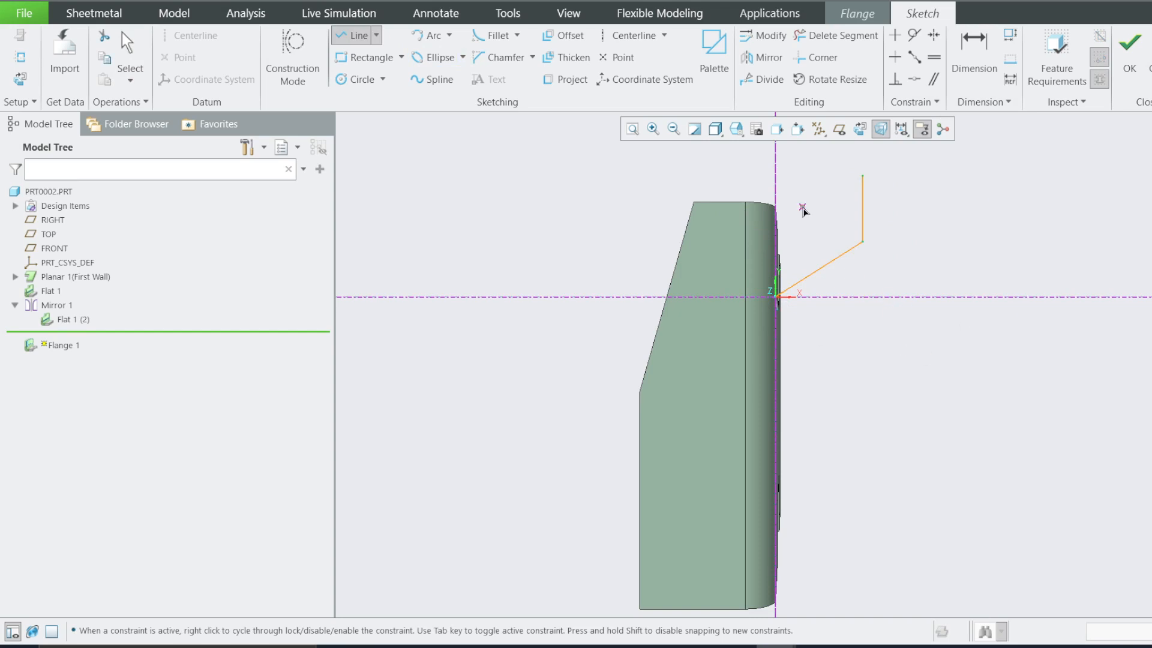
Step: Dimension the vertical line 0.75 from the vertical reference, deleting the conflicting horizontal-or-vertical constraint
key("d")
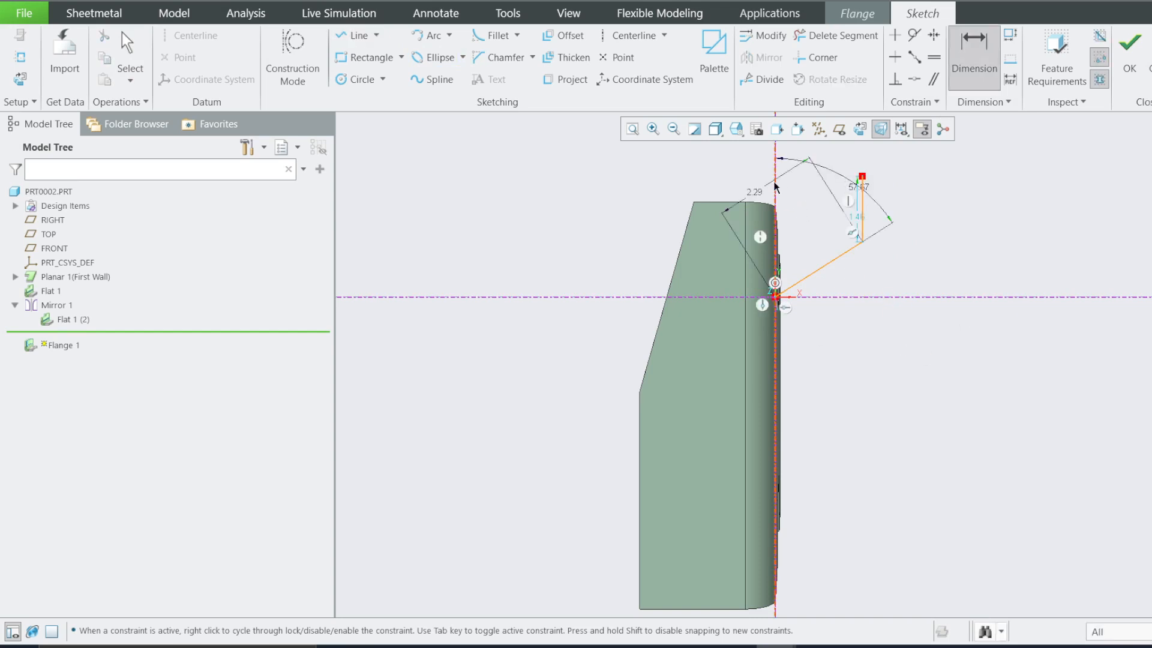
middle_click(830, 364)
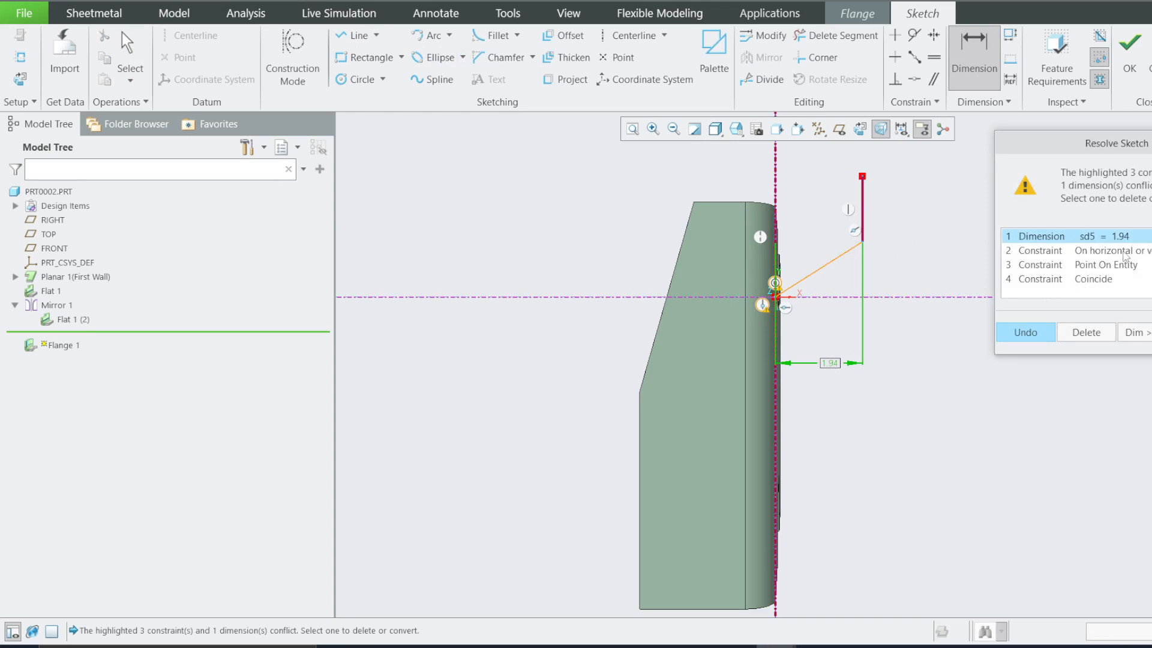
left_click(1124, 252)
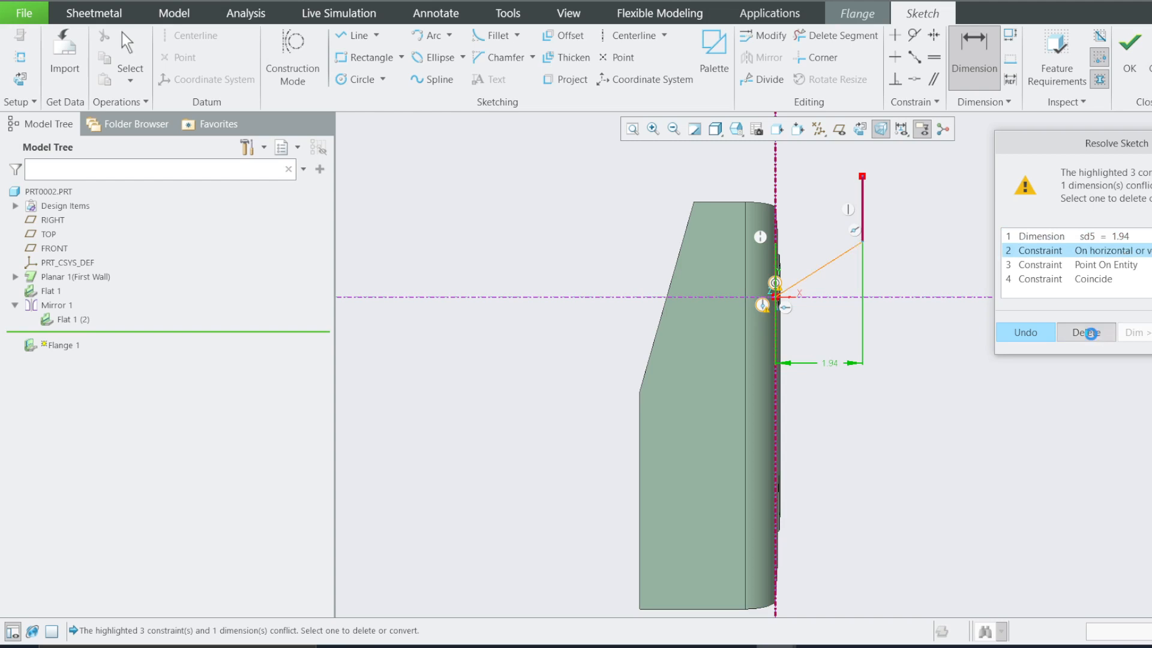
left_click(1086, 332)
key("BackSpace")
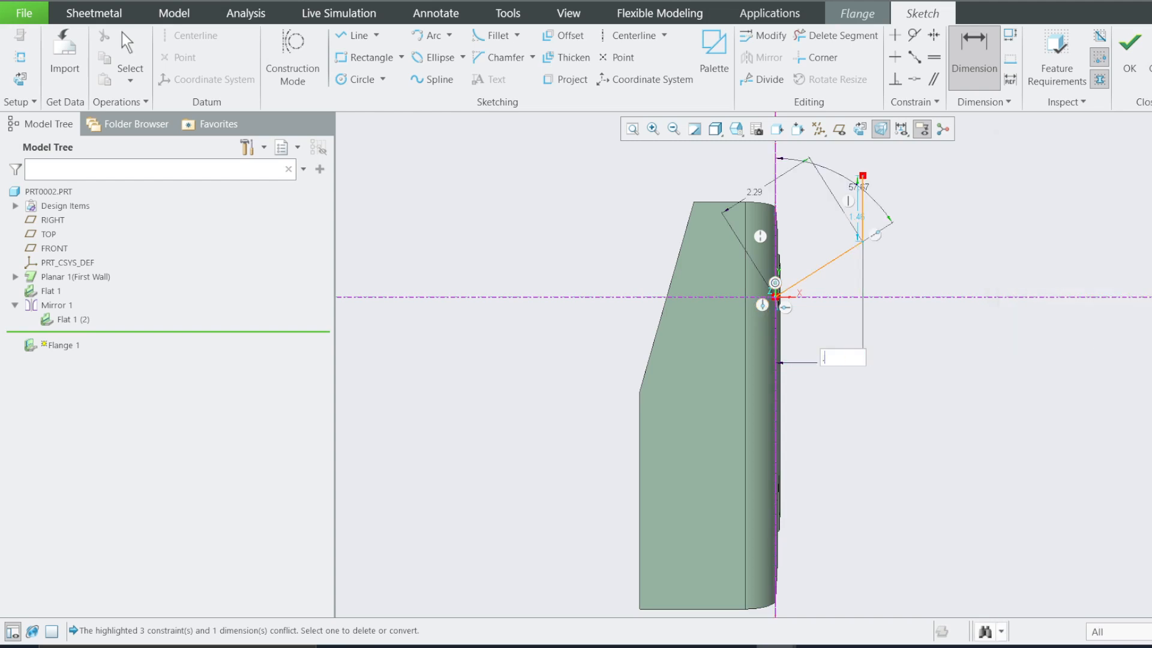
key("Return")
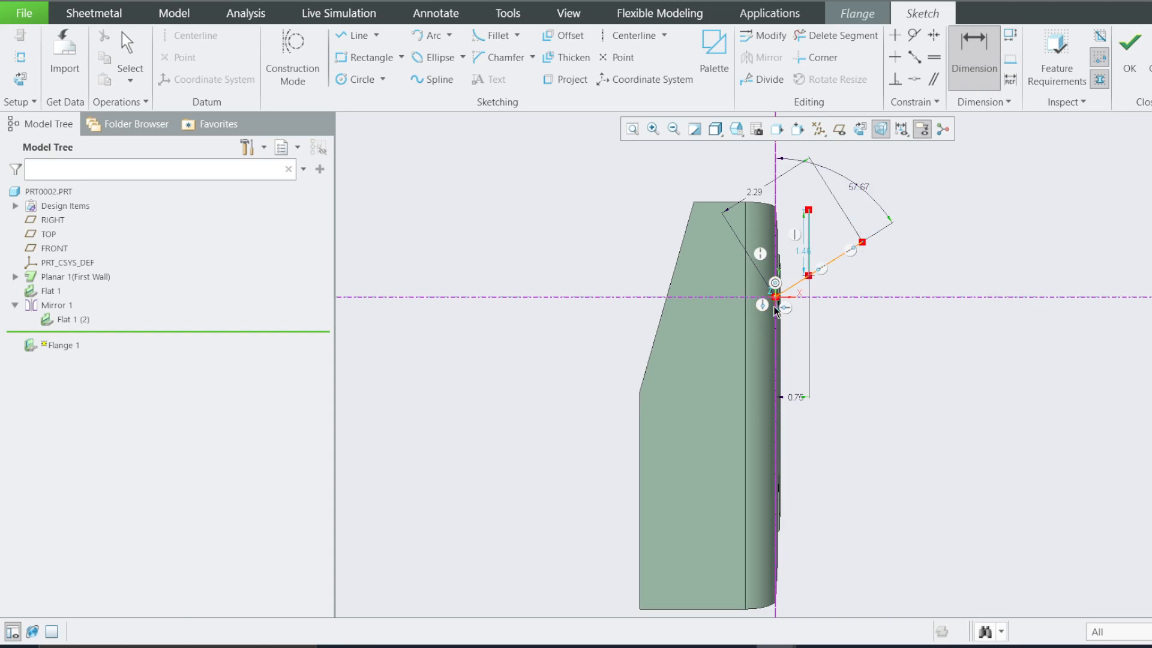
middle_click(892, 275)
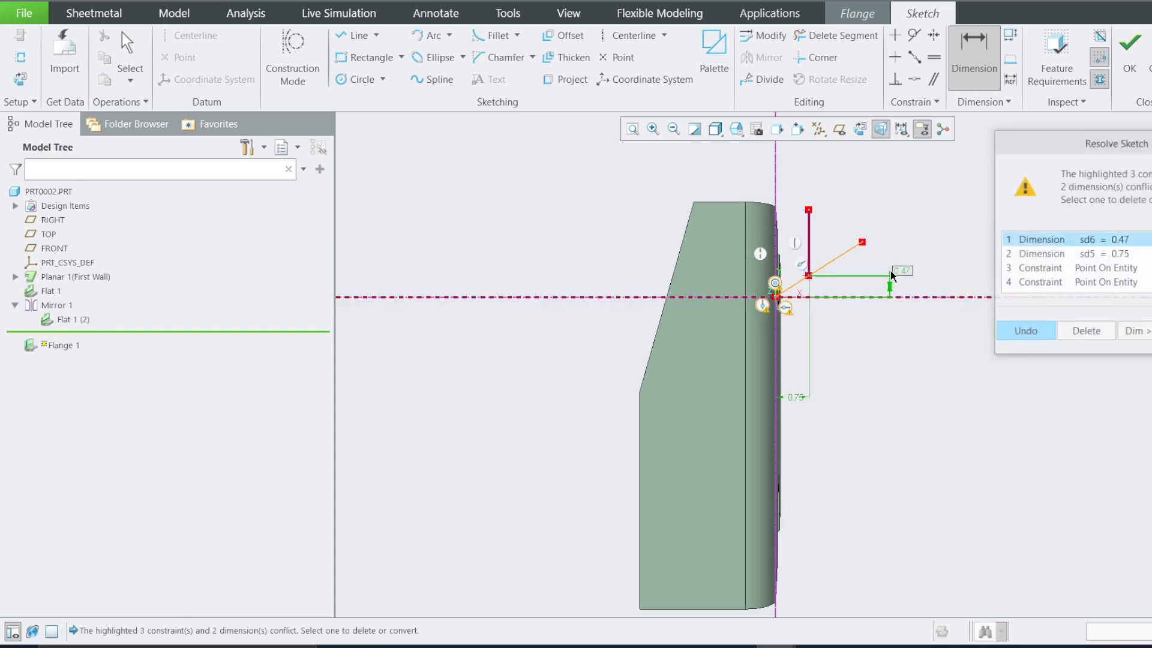
left_click(1090, 275)
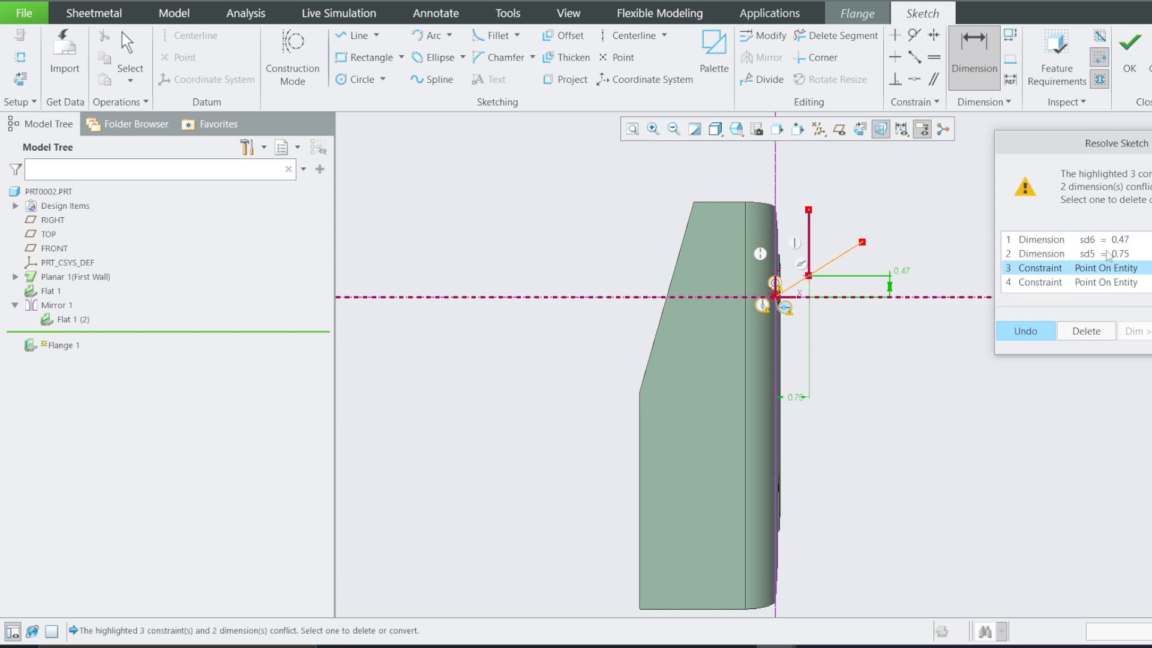
left_click(1128, 240)
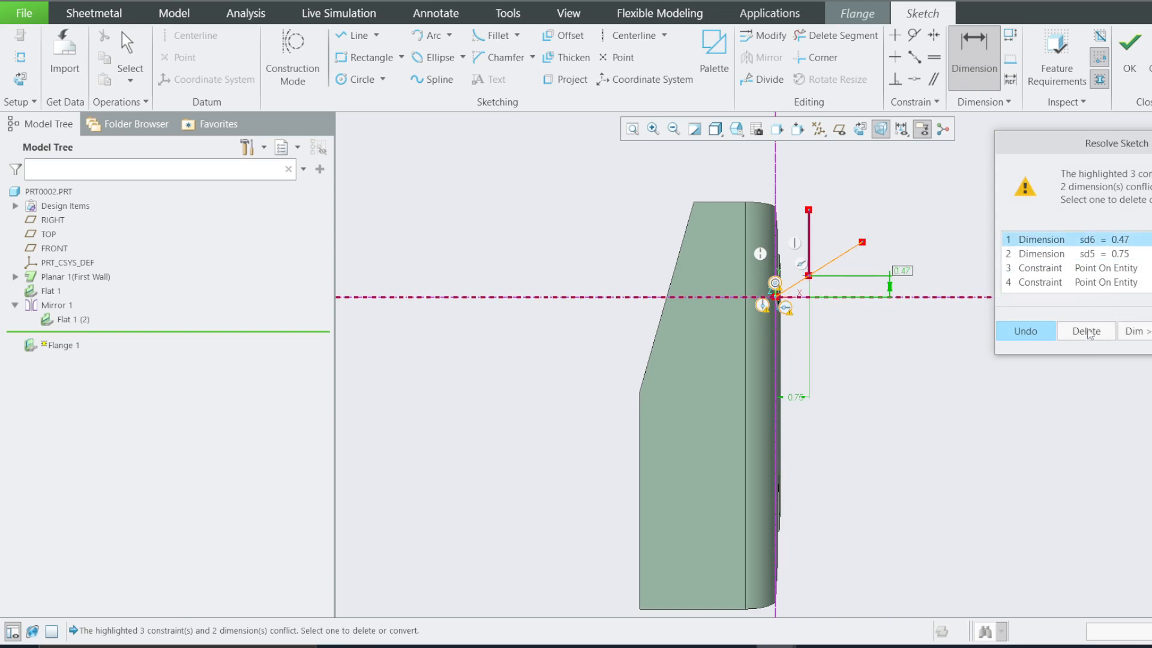
left_click(1087, 331)
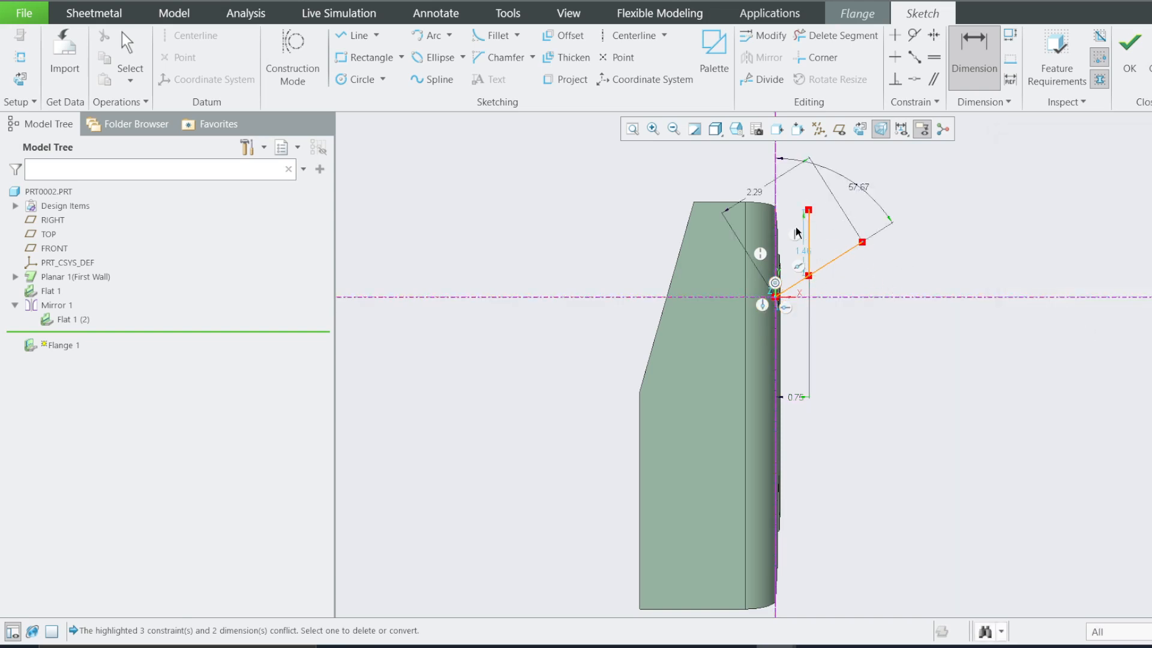
Step: Trim the excess of the slanted line beyond its junction with the vertical line
left_click(835, 36)
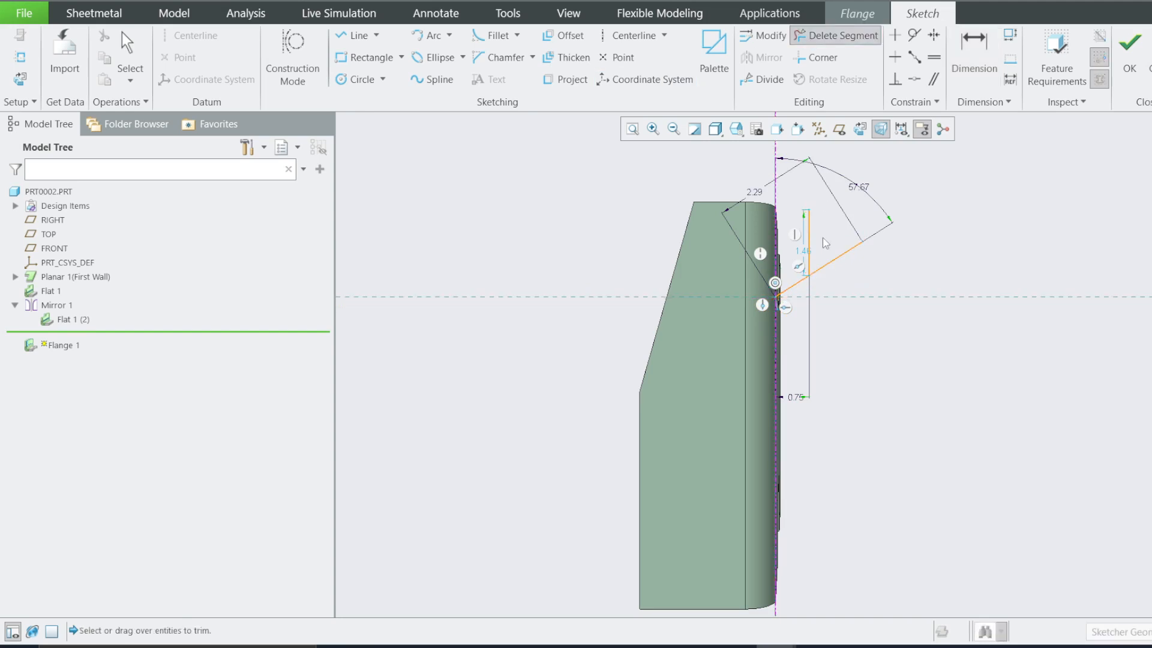
scroll(869, 283, "up", 2)
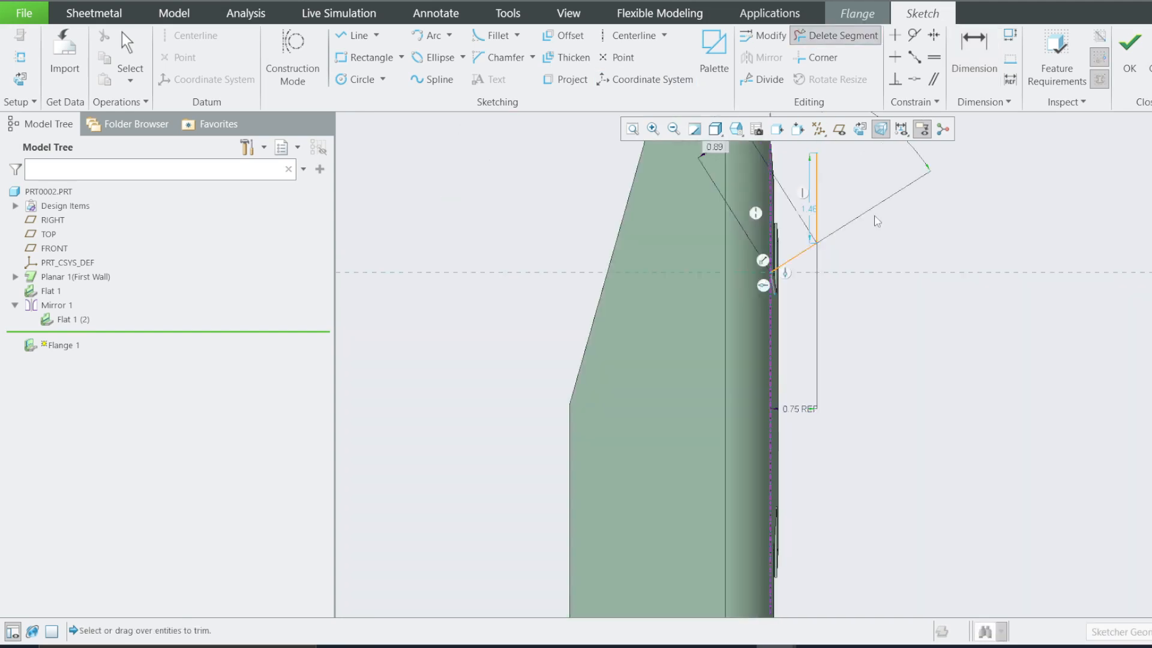
scroll(877, 222, "down", 2)
Step: Dimension the profile corner 0.75 above the horizontal reference, deleting the conflicting 0.89 length dimension of the slanted line
left_click(974, 54)
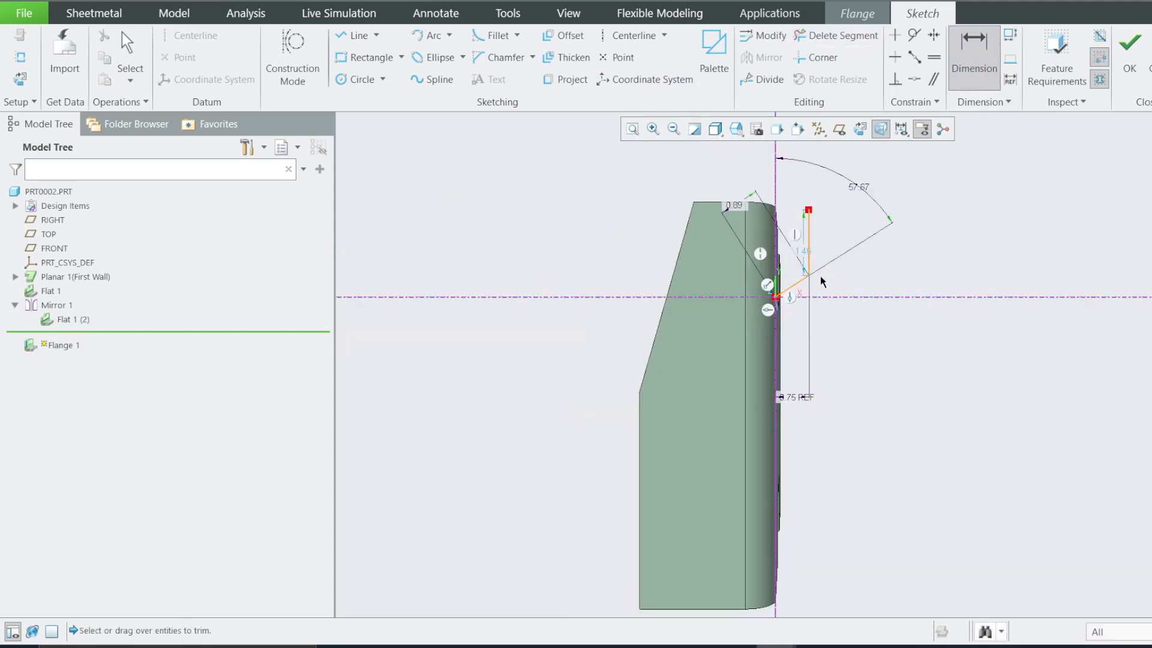
middle_click(871, 268)
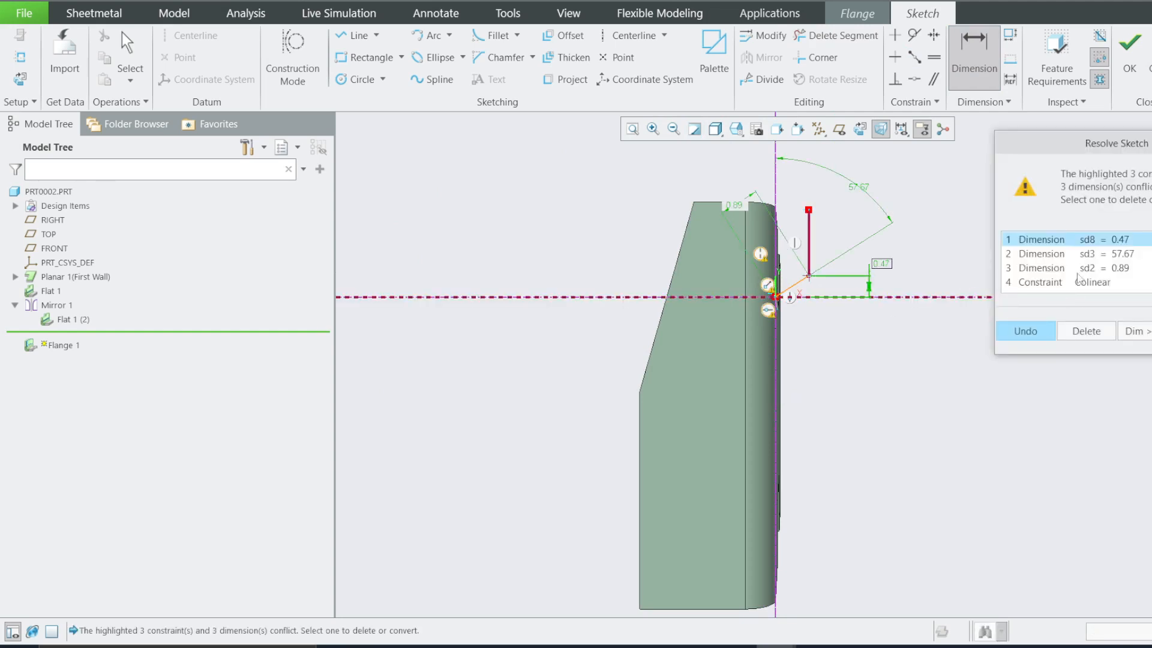
left_click(1076, 268)
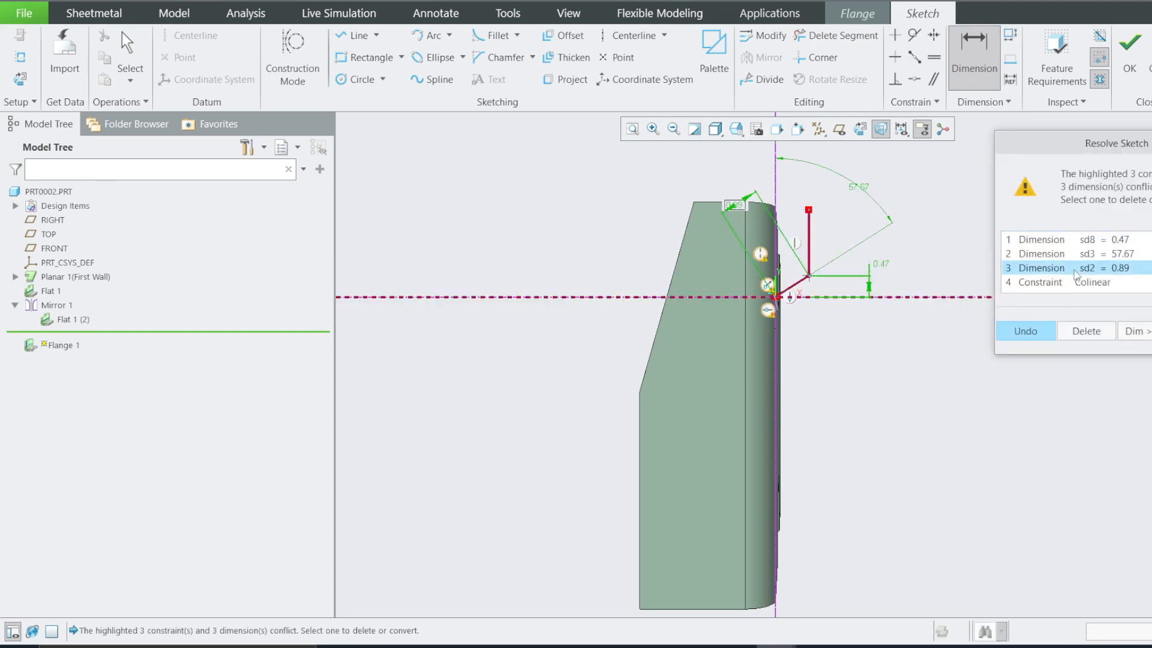
left_click(1082, 330)
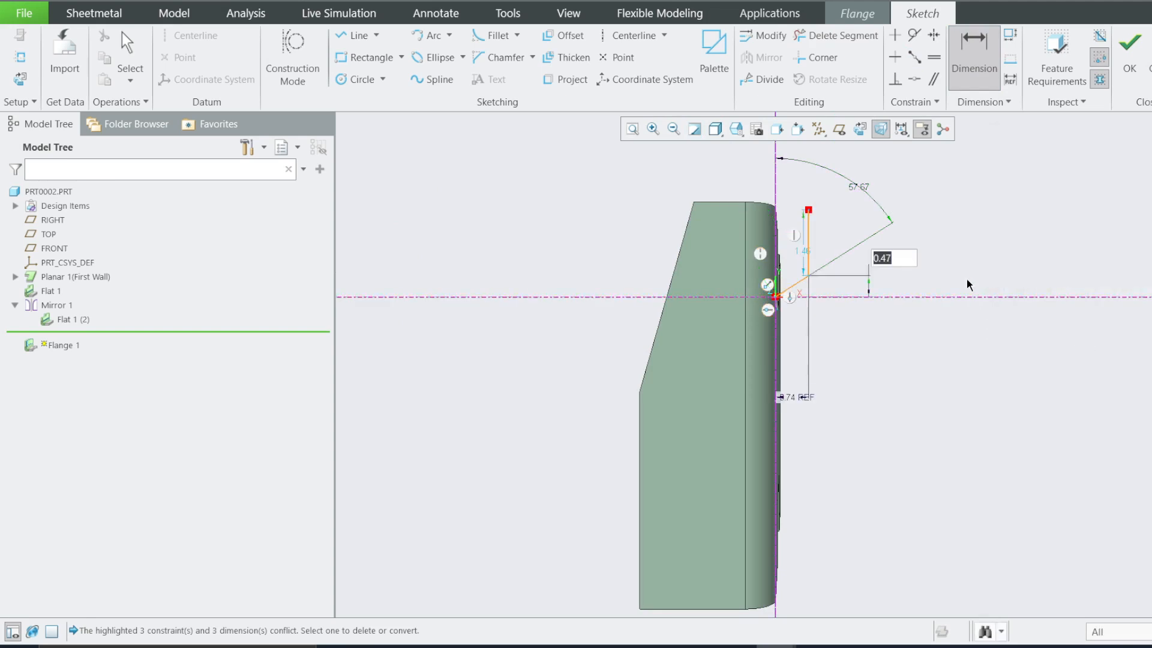
key("BackSpace")
type(".75")
key("Return")
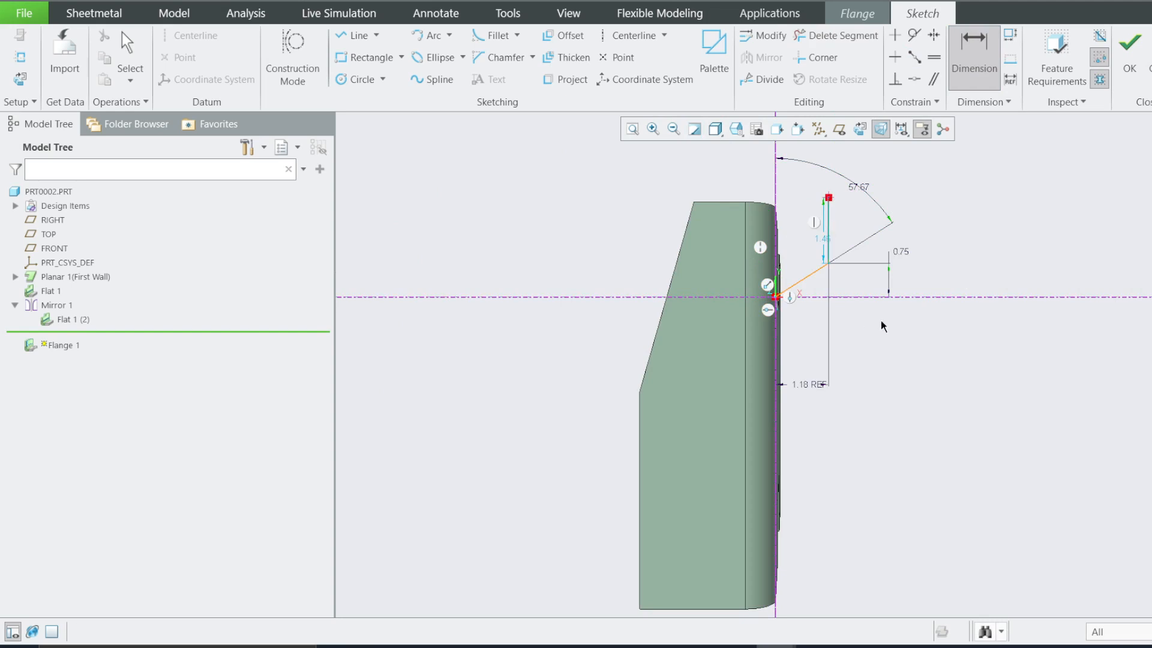
Step: Set the vertical line's end 1.75 above the horizontal reference, check the reference drawing and finish the flange sketch
middle_click(980, 260)
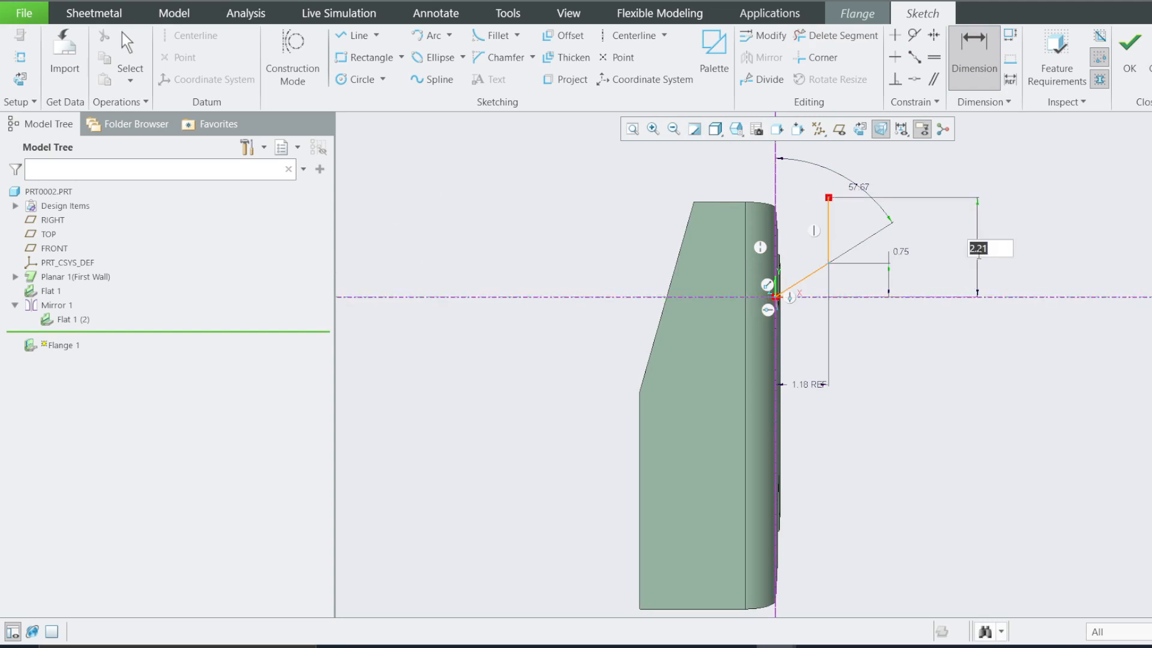
type("1.75")
key("Return")
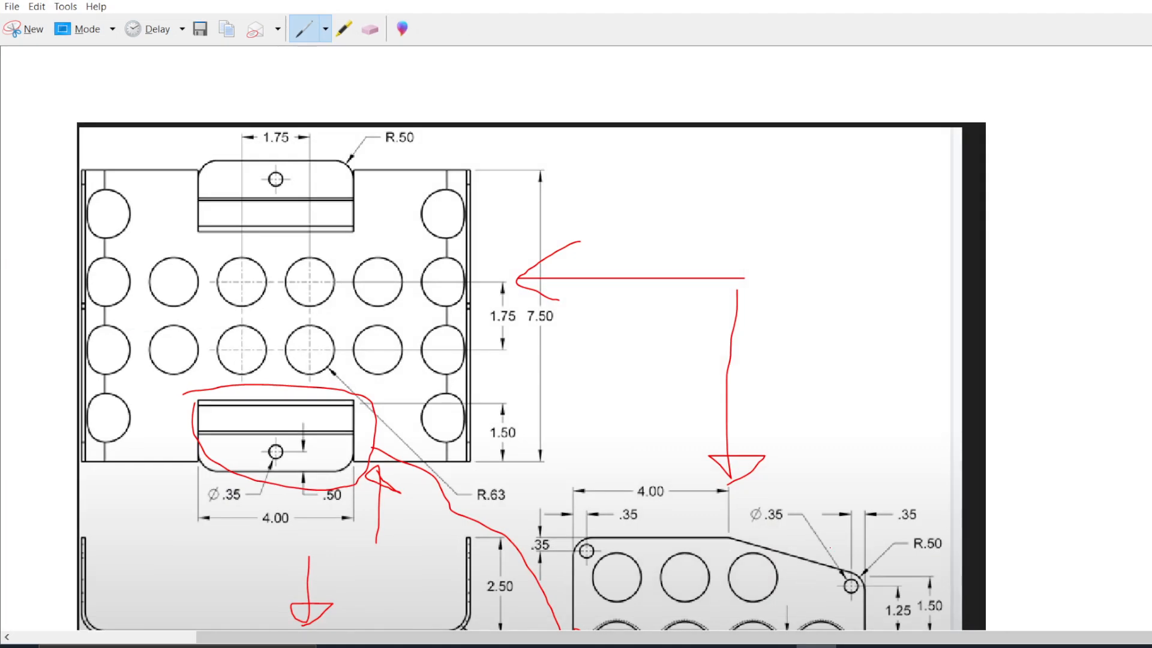
scroll(531, 359, "down", 3)
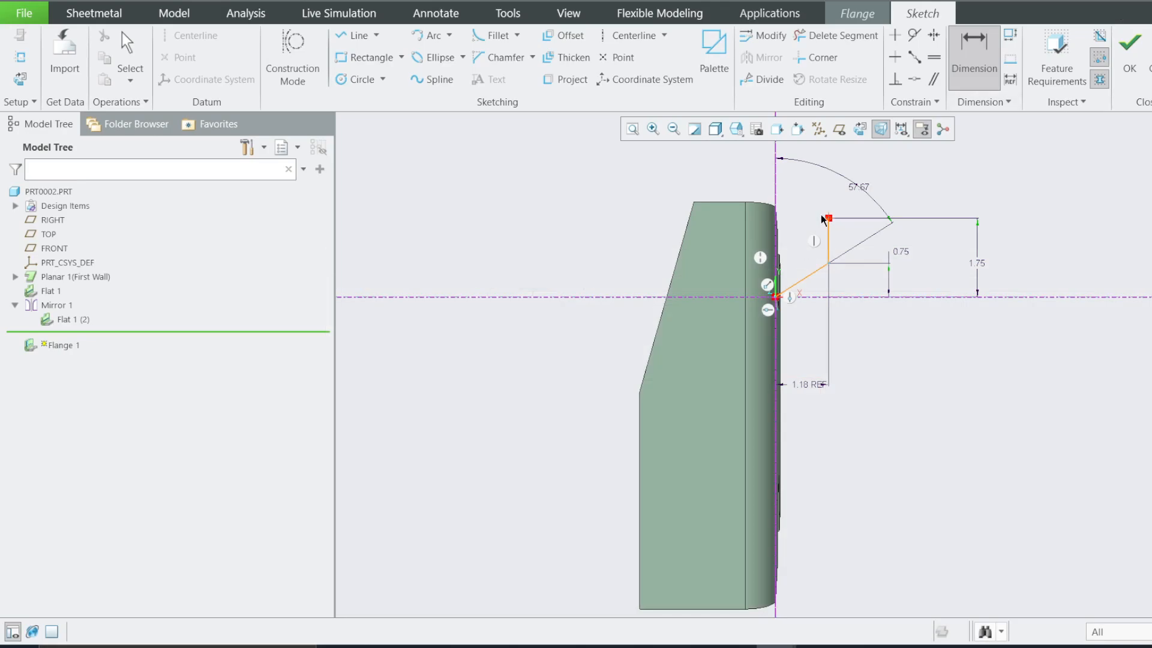
left_click(1130, 48)
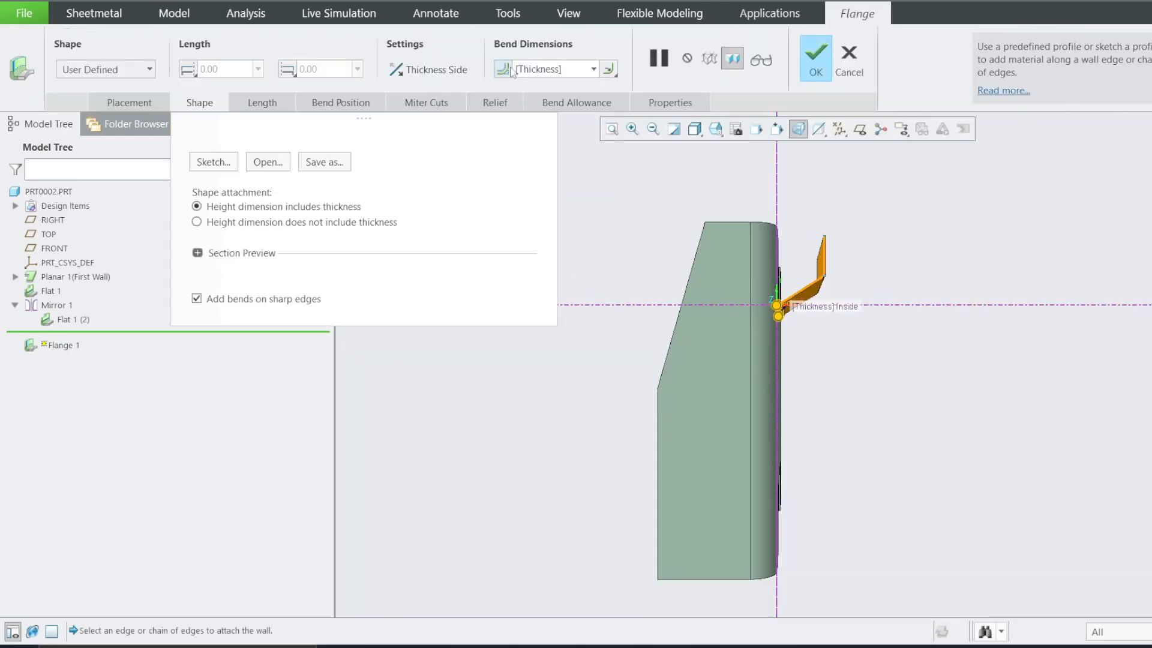
Step: Erase the red markup from the reference drawing and complete the flange with its bend radius kept at the sheet thickness
double_click(541, 69)
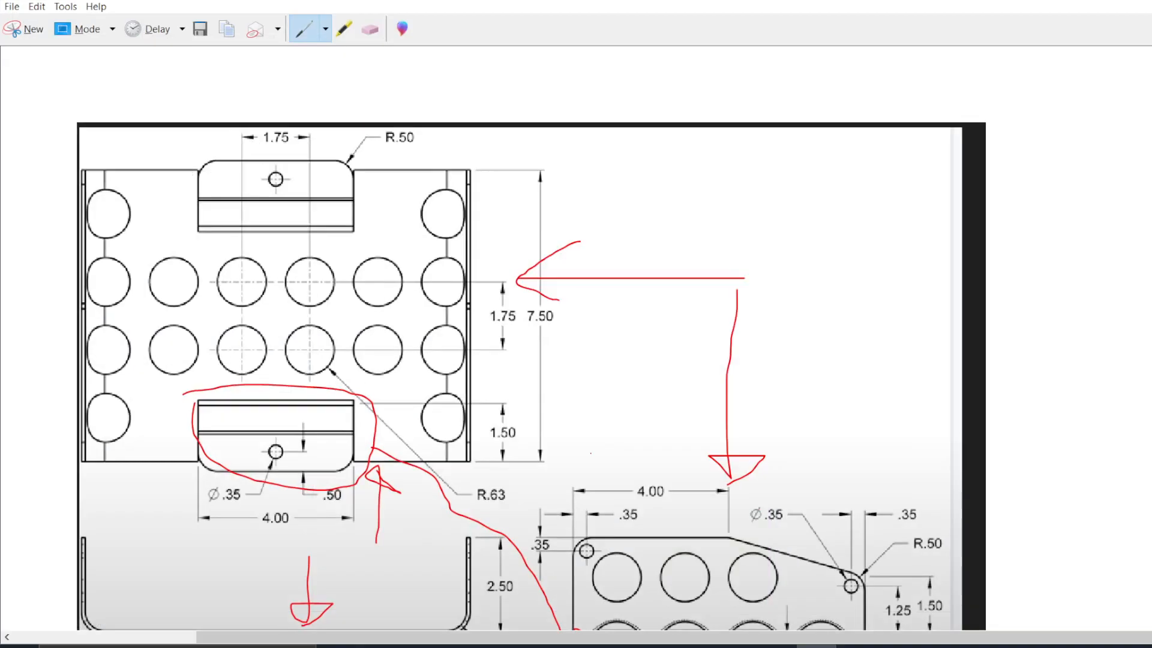
scroll(531, 360, "down", 1)
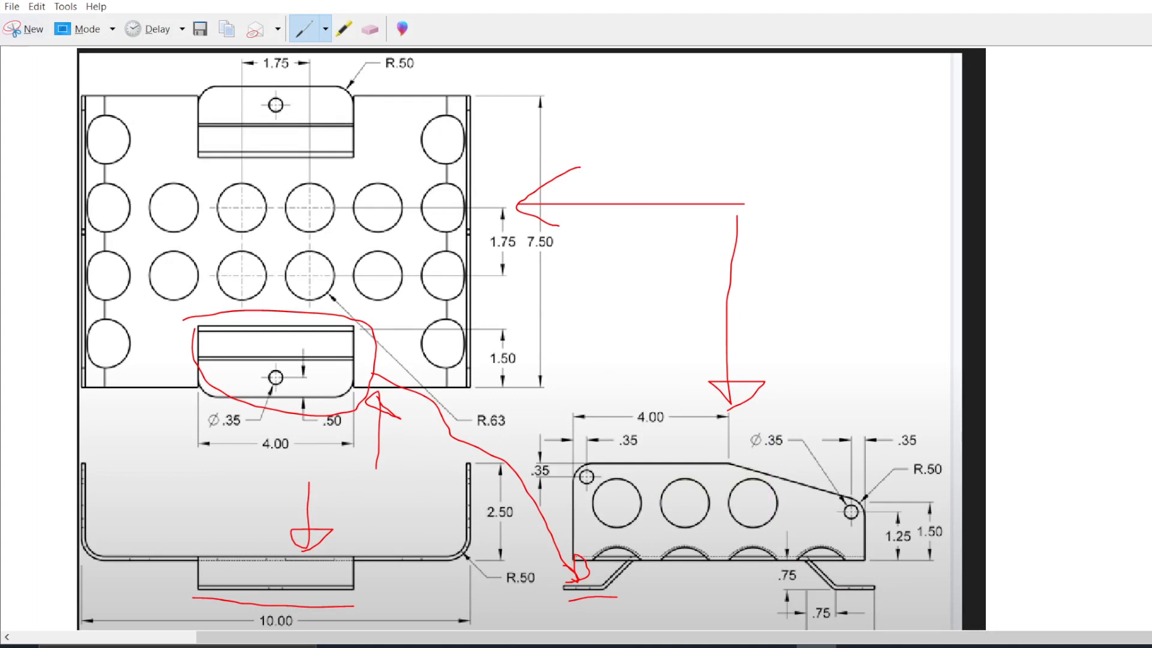
left_click(369, 28)
mouse_move(409, 378)
left_mouse_down()
mouse_move(326, 424)
mouse_move(274, 566)
mouse_move(282, 586)
left_mouse_up()
mouse_move(597, 601)
left_mouse_down()
mouse_move(581, 548)
mouse_move(714, 251)
mouse_move(509, 225)
left_mouse_up()
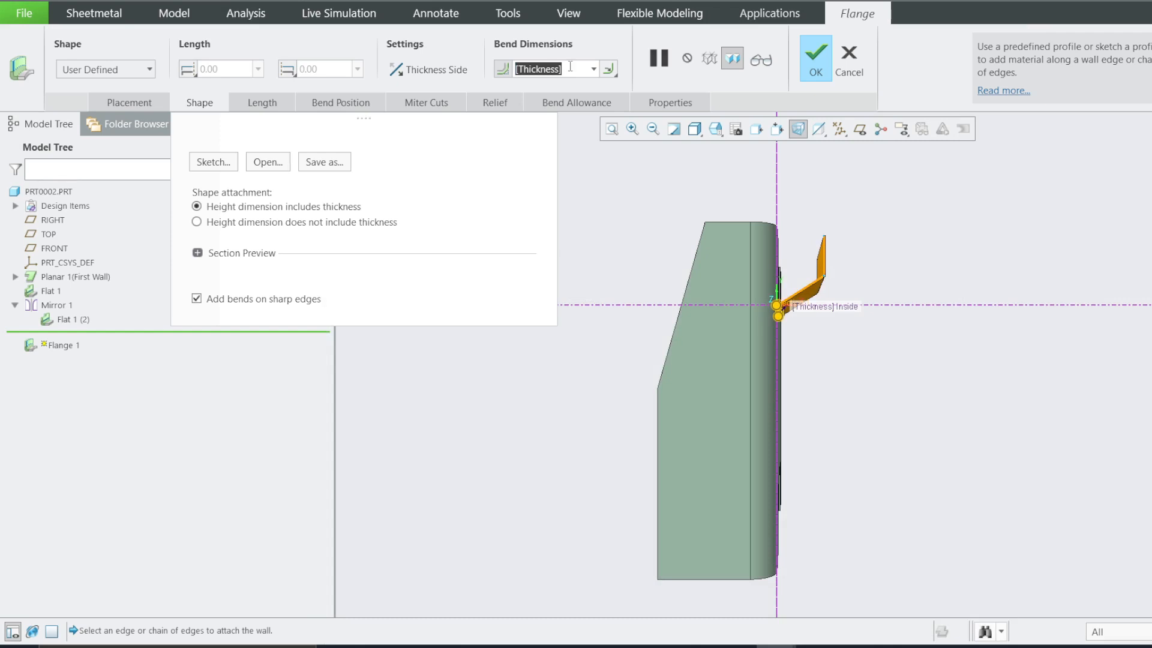
left_click(815, 58)
Step: Mirror Flange 1 about the RIGHT datum plane, displaying the datum planes for the selection and hiding them again
mouse_move(861, 316)
middle_mouse_down()
mouse_move(944, 410)
mouse_move(920, 334)
mouse_move(982, 324)
mouse_move(906, 399)
mouse_move(887, 186)
mouse_move(844, 218)
mouse_move(845, 278)
mouse_move(601, 297)
middle_mouse_up()
left_click(52, 220)
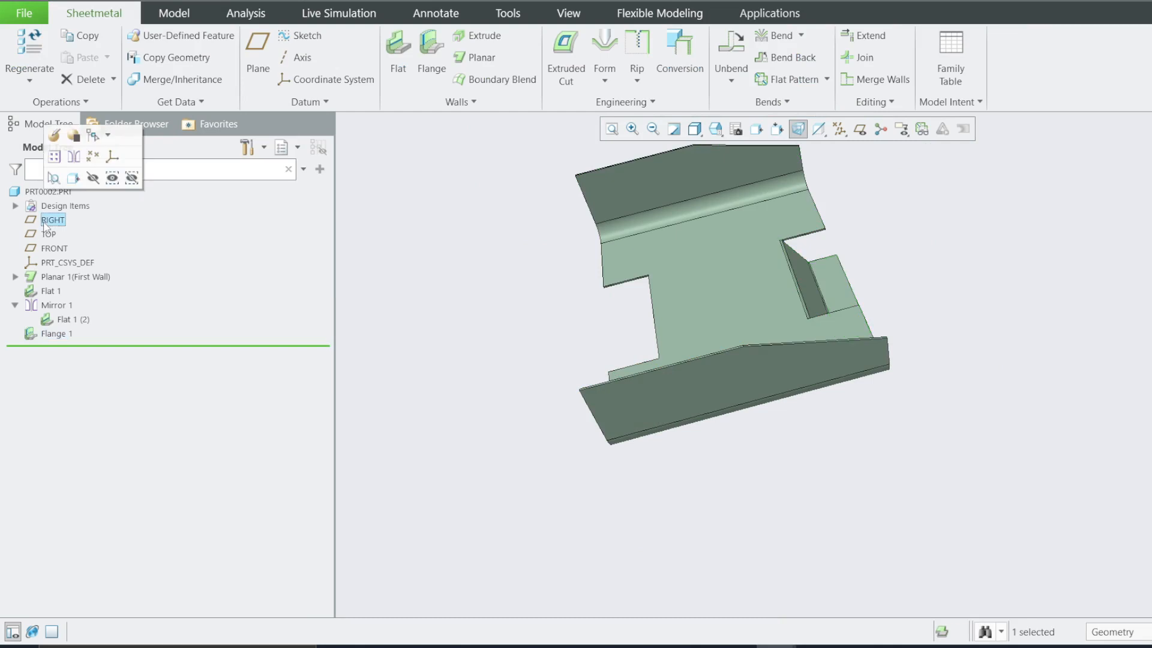
left_click(860, 129)
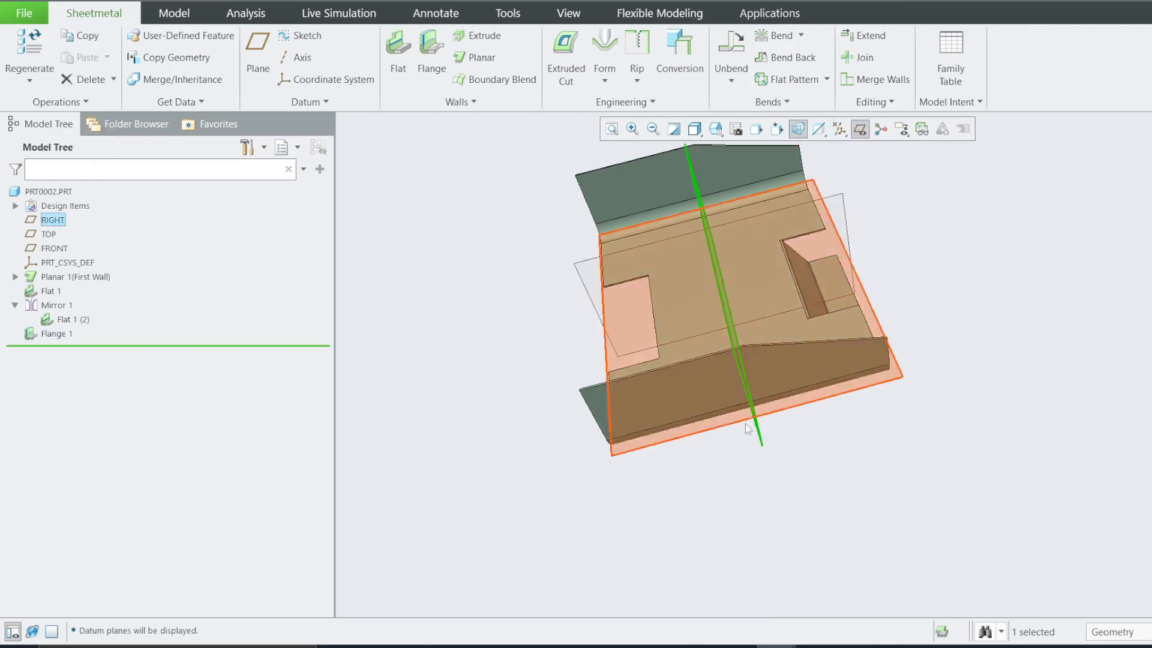
right_click(58, 334)
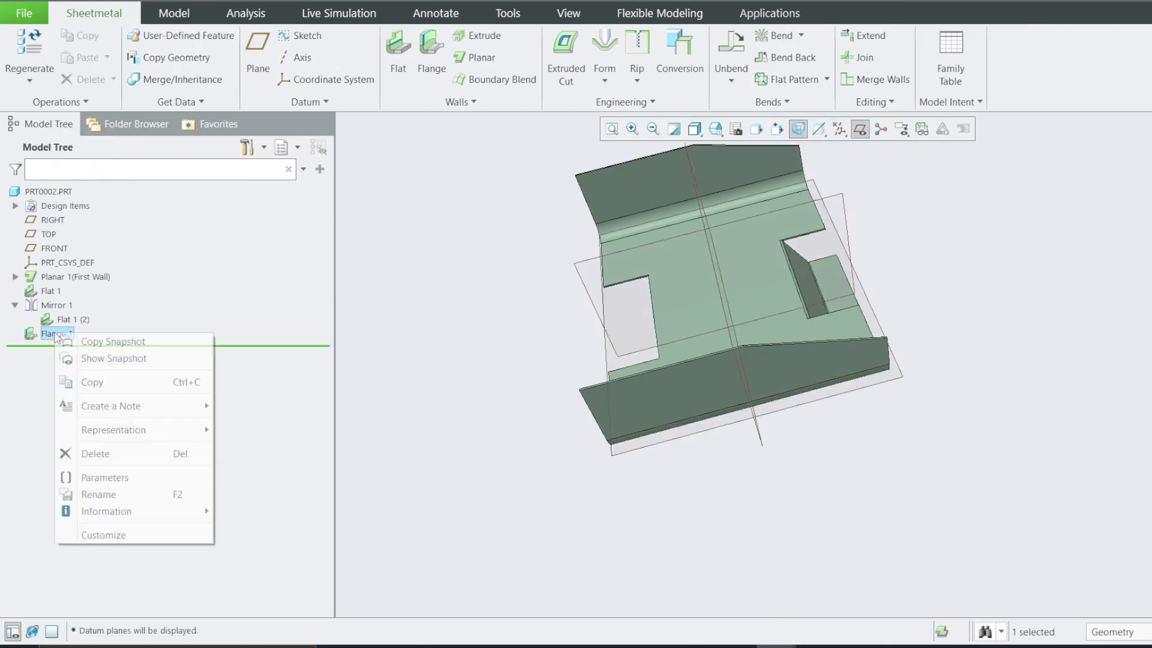
left_click(85, 285)
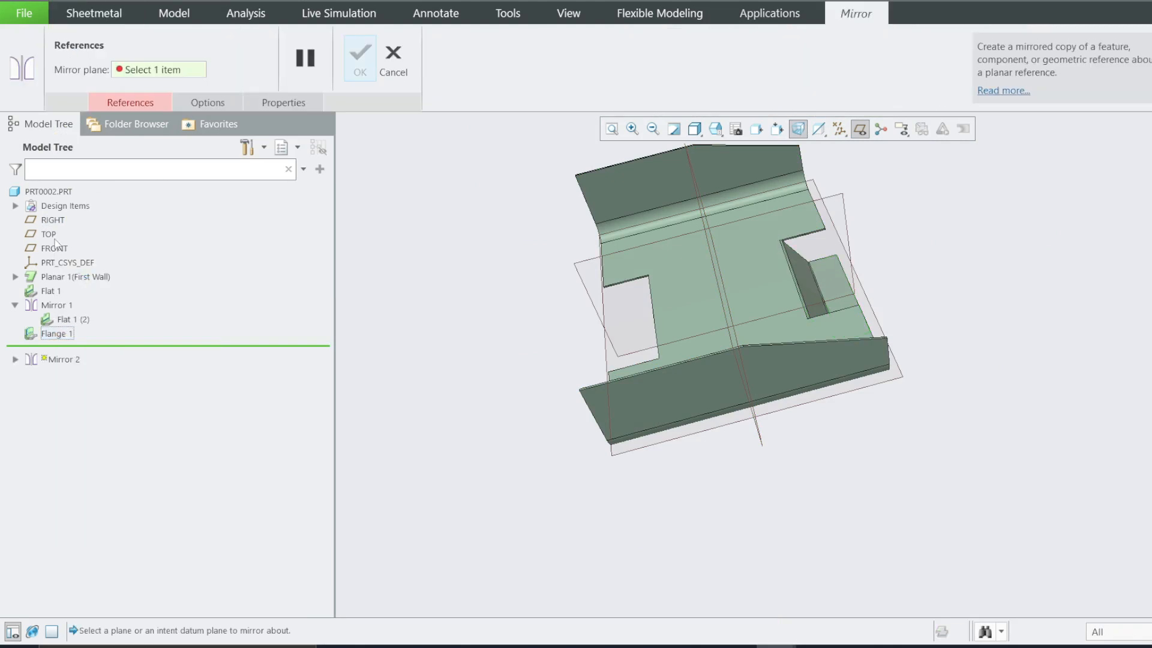
left_click(53, 219)
left_click(360, 57)
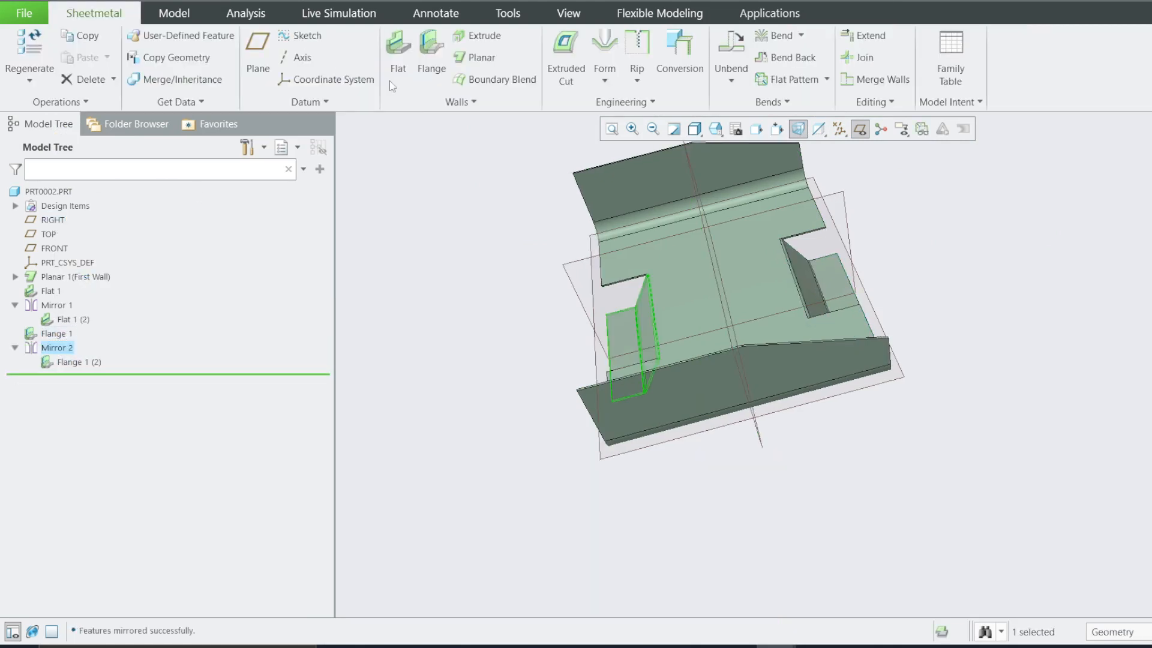
left_click(860, 129)
Step: Orient the model to its BACK view and compare the tab profiles with the side view in the reference drawing
middle_click_drag(774, 354, 808, 173)
left_click(714, 129)
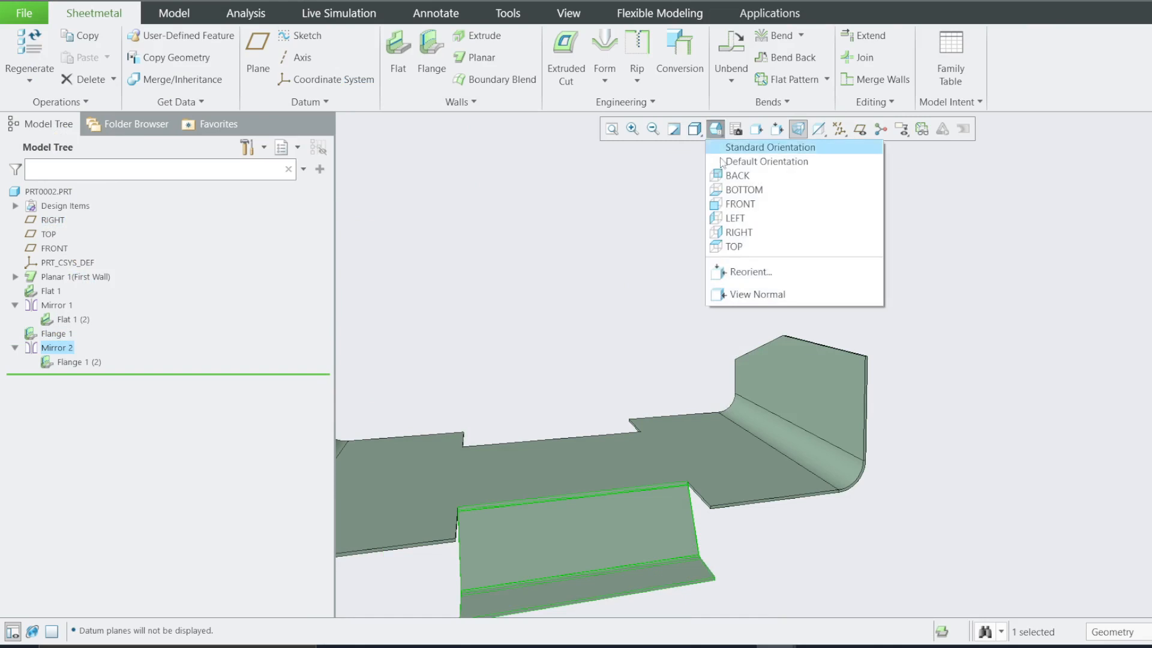
left_click(726, 174)
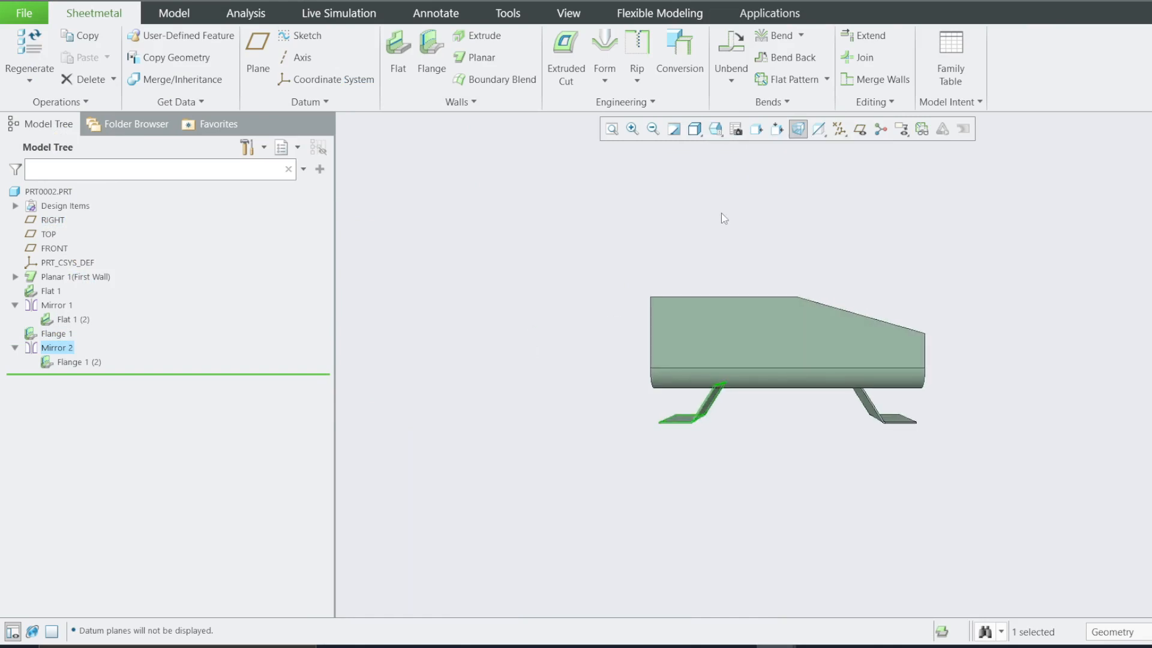
left_click(816, 646)
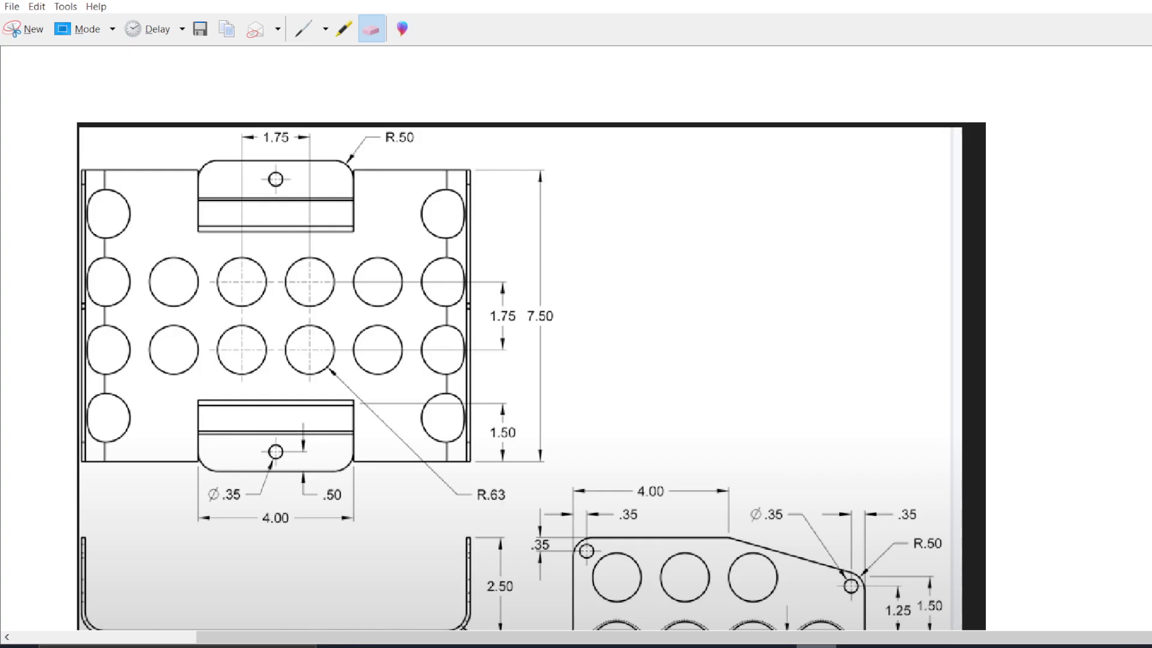
scroll(780, 498, "down", 2)
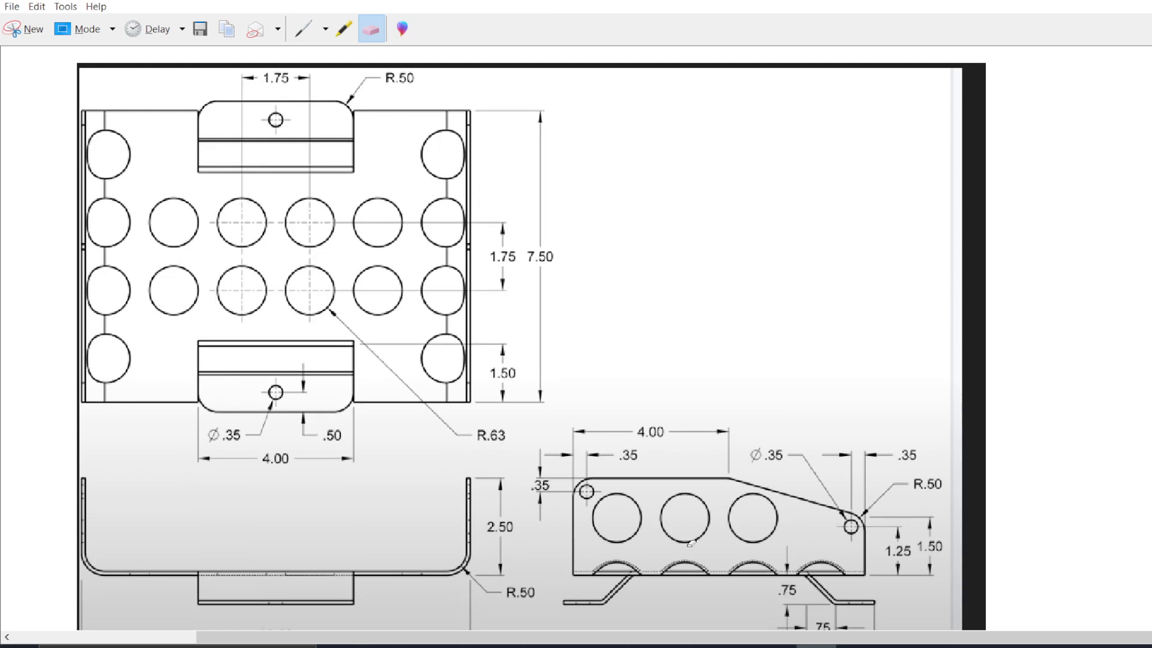
left_click(776, 645)
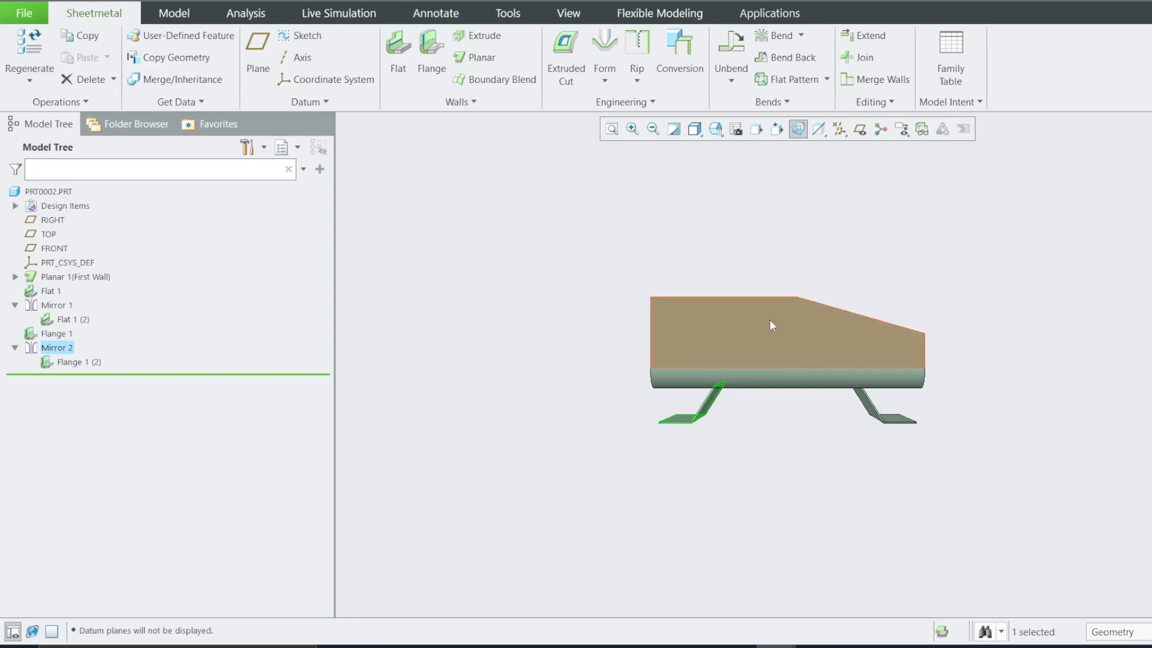
Step: Inspect the bracket in its BOTTOM, TOP and RIGHT orientations and compare it with the views in the reference drawing
left_click(715, 128)
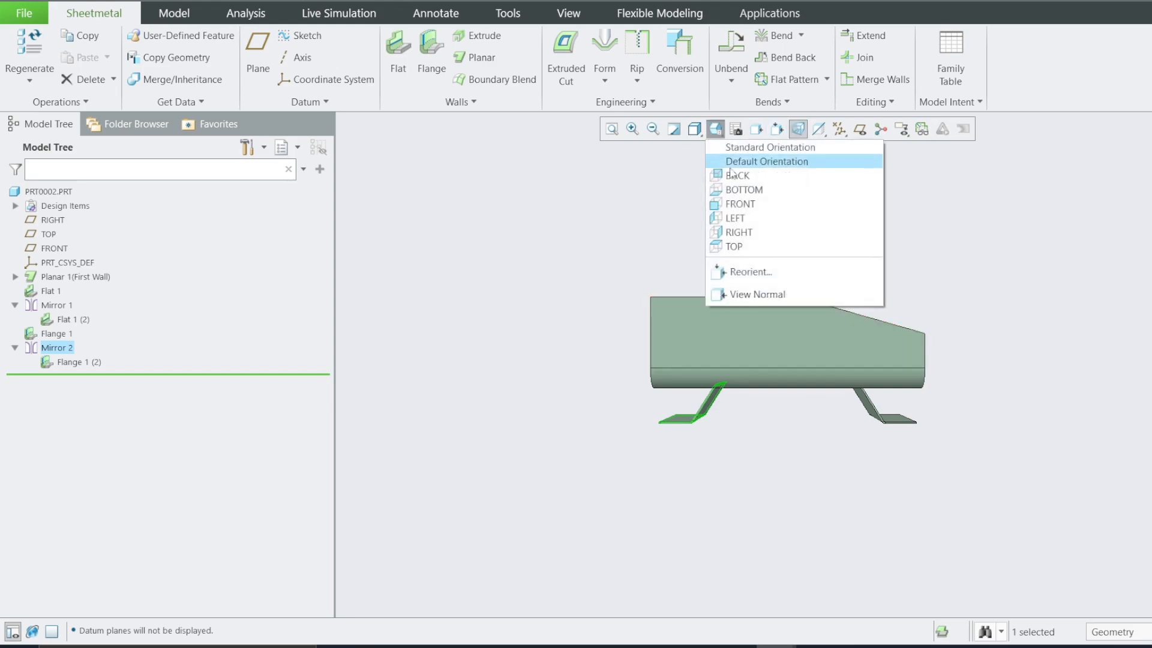
left_click(741, 189)
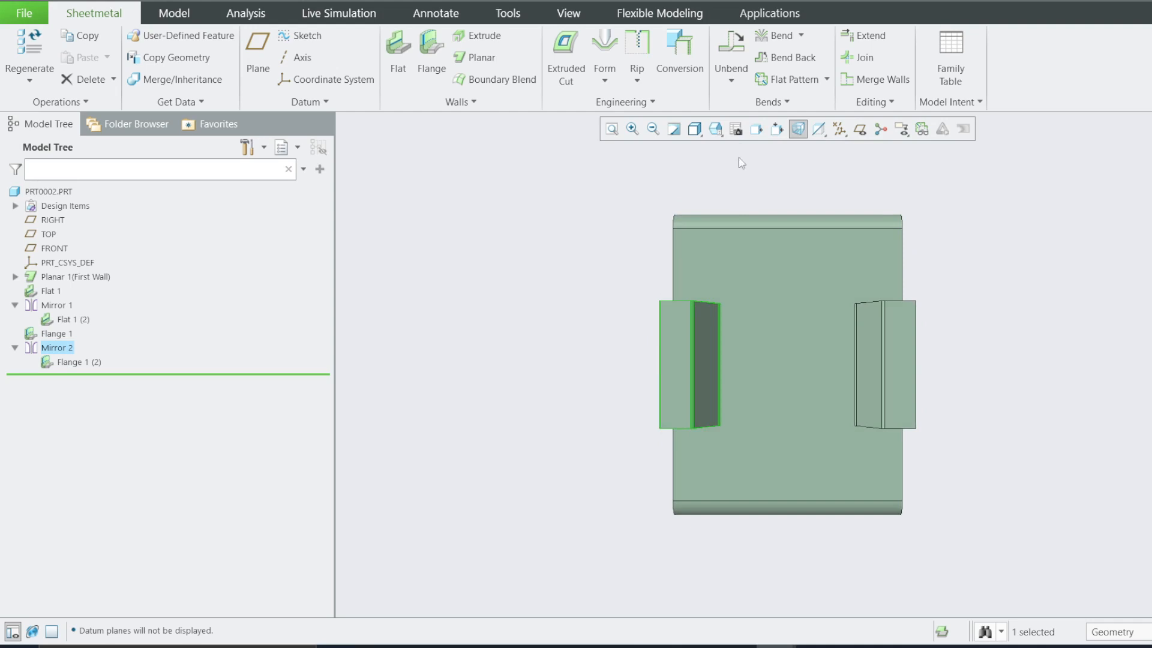
left_click(715, 128)
left_click(740, 245)
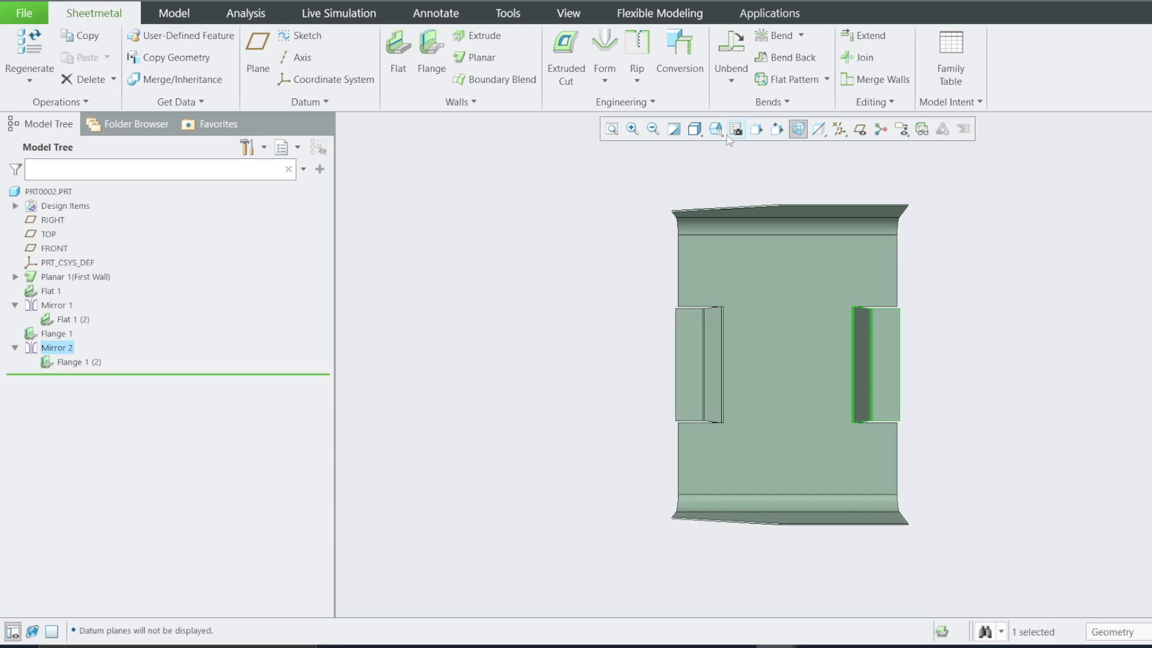
left_click(717, 129)
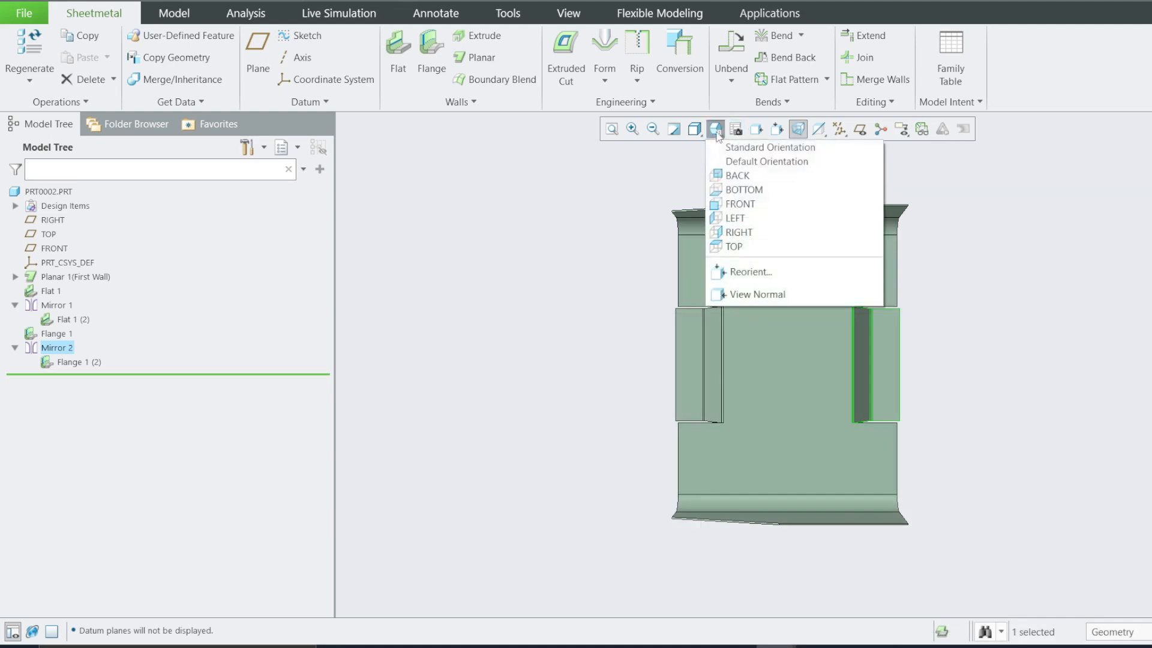
left_click(739, 236)
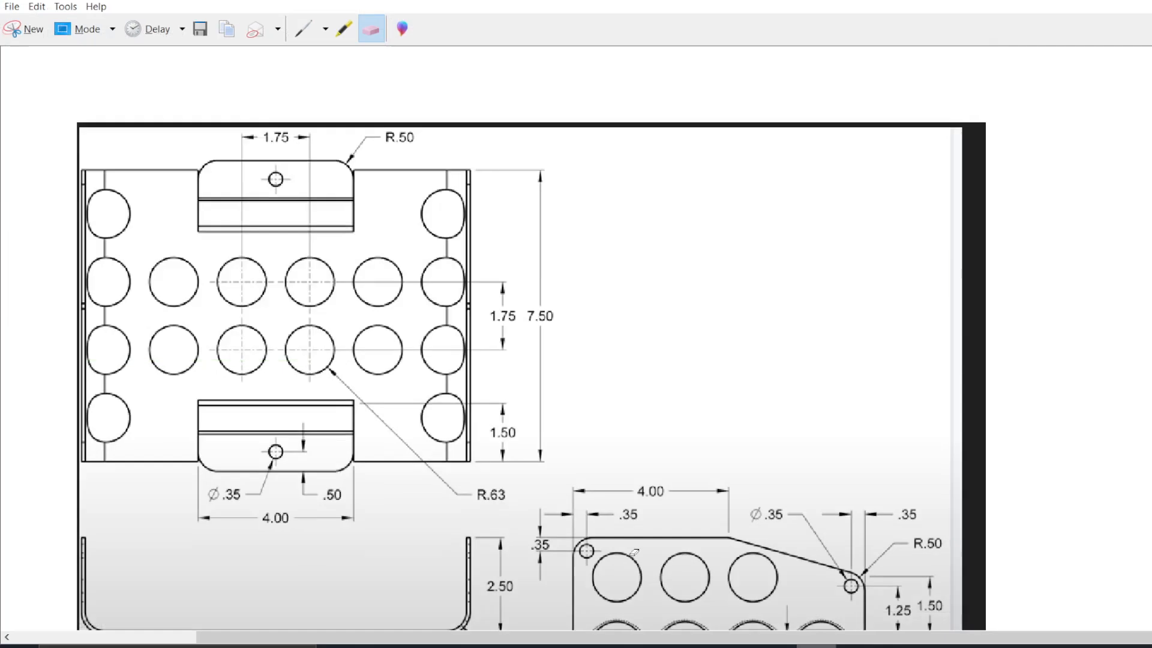
scroll(319, 423, "down", 1)
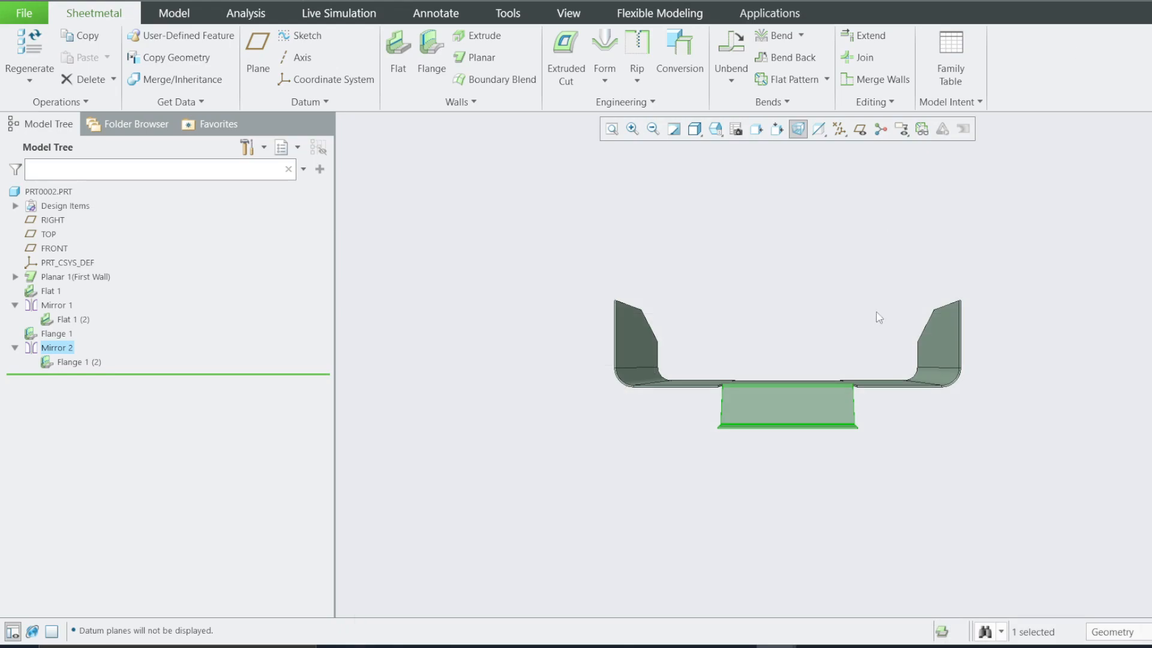
middle_click_drag(843, 330, 866, 372)
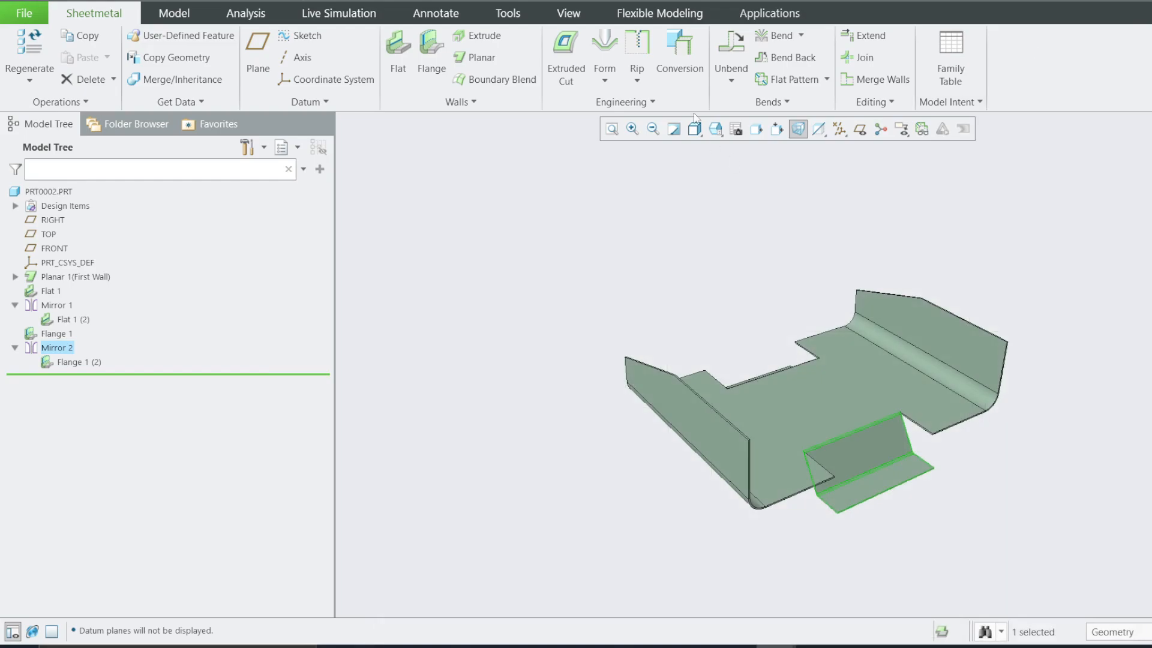
Step: Start a round with radius 0.5 and apply it to the first outer corner edge of the mirrored tab
left_click(624, 102)
left_click(614, 156)
left_click(234, 71)
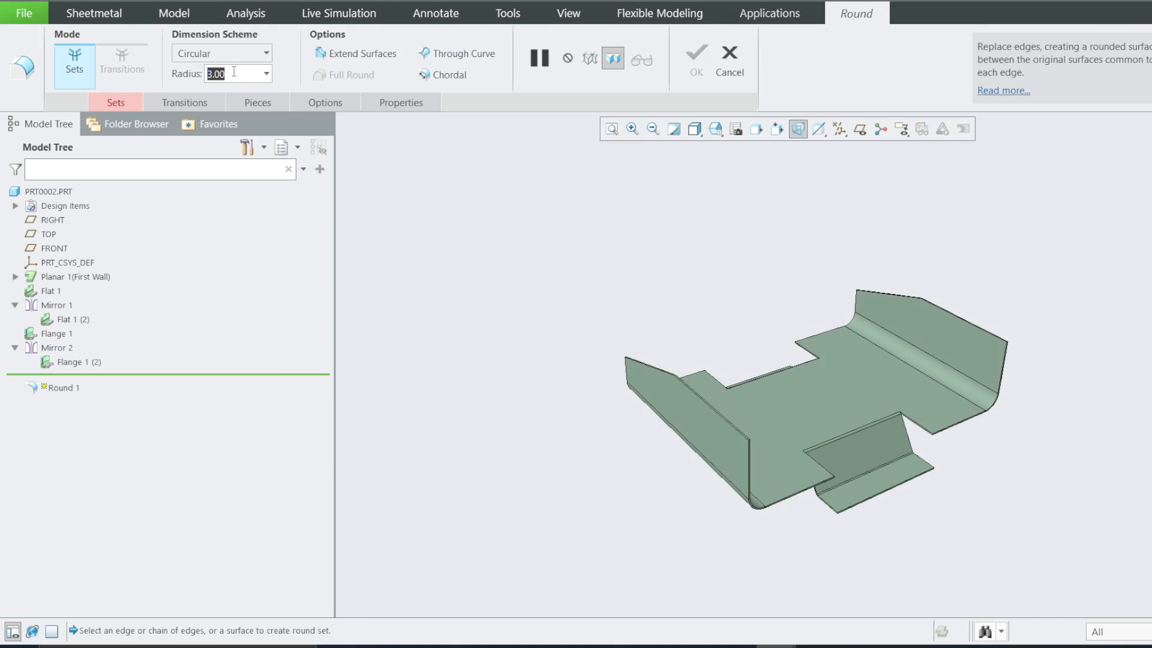
type("0.5")
key("Return")
scroll(986, 429, "up", 2)
scroll(948, 497, "down", 2)
scroll(948, 497, "up", 2)
scroll(1025, 544, "down", 1)
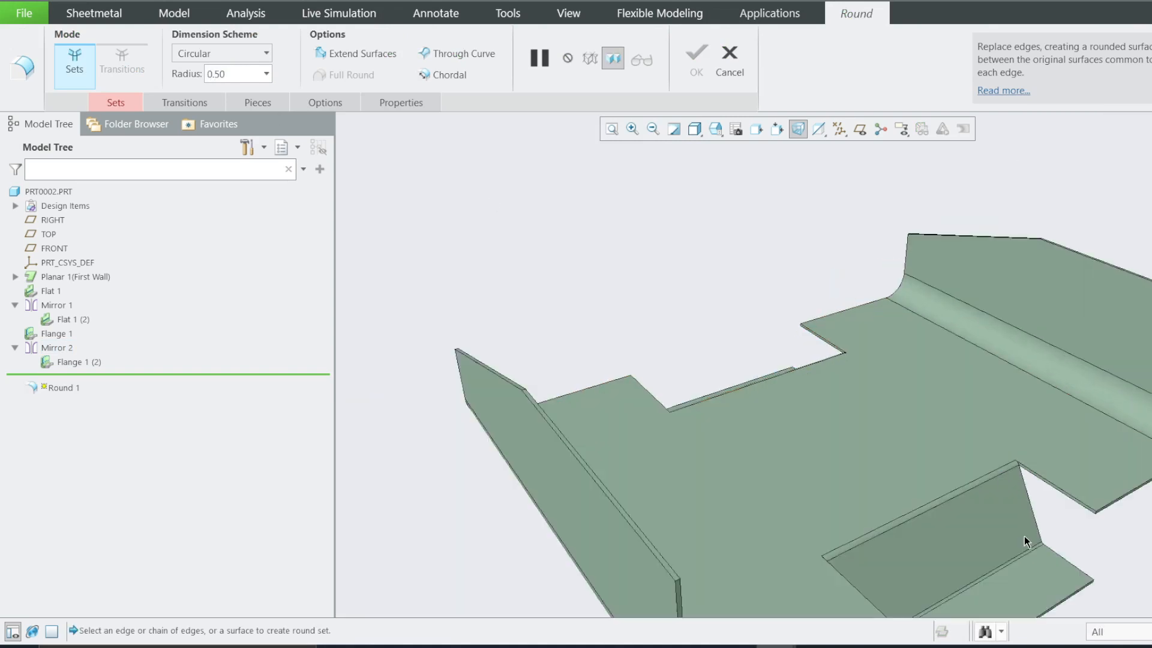
scroll(1025, 539, "up", 2)
left_click(632, 128)
left_click(789, 456)
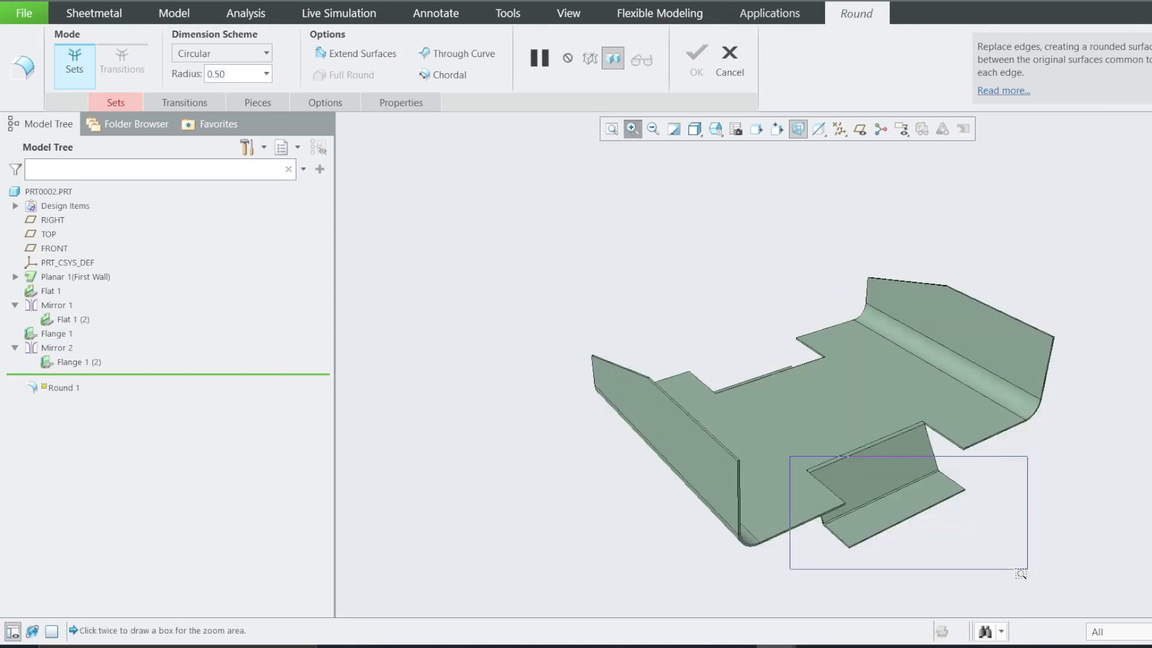
left_click(1012, 579)
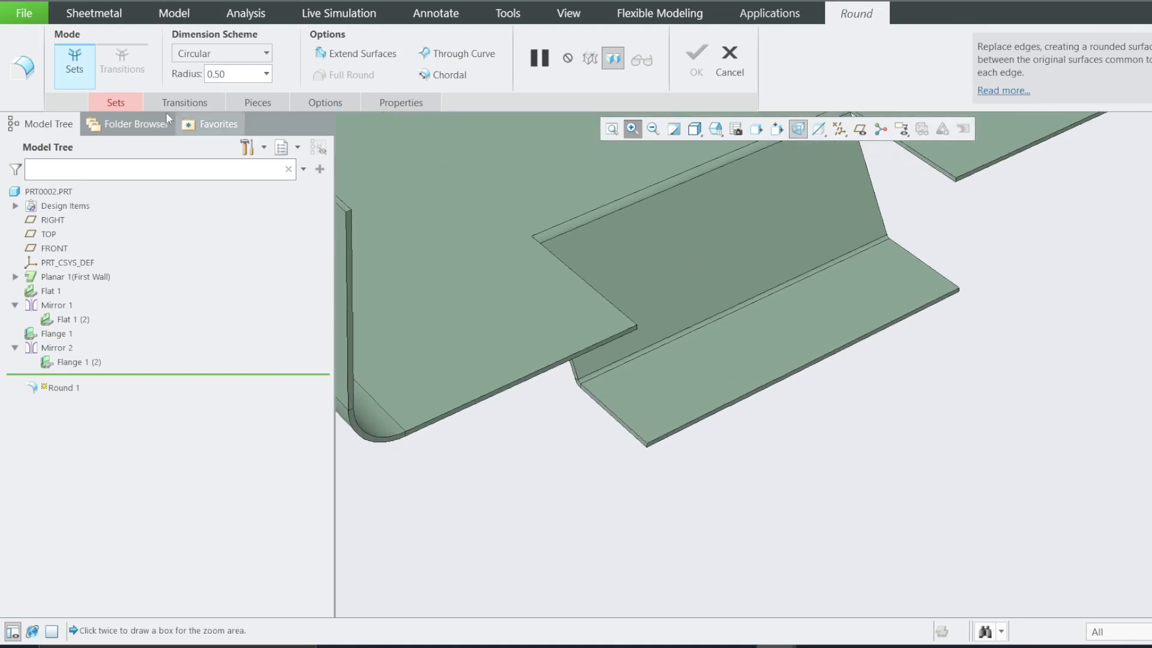
left_click(117, 111)
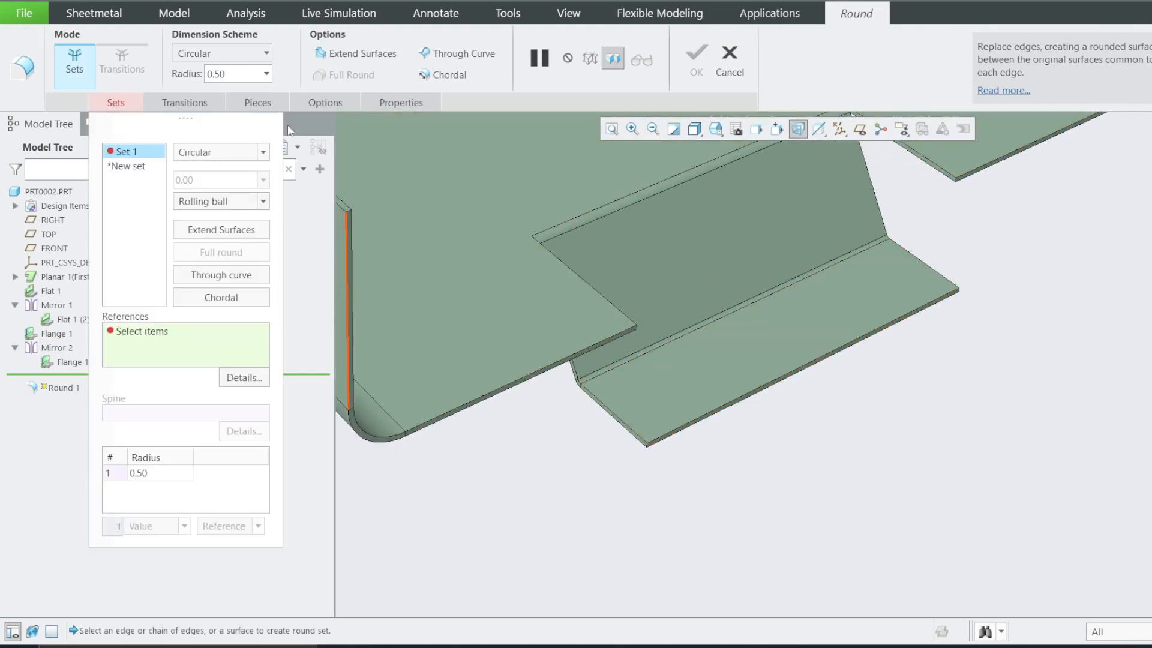
scroll(965, 276, "down", 2)
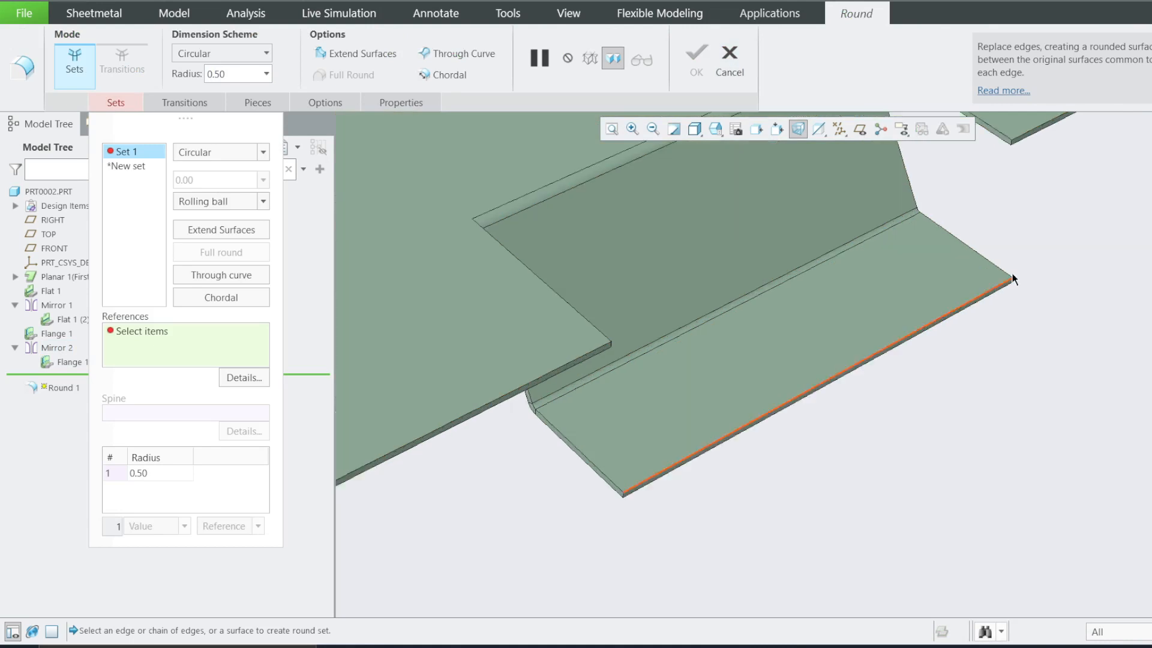
scroll(1036, 280, "down", 1)
left_click(1111, 273)
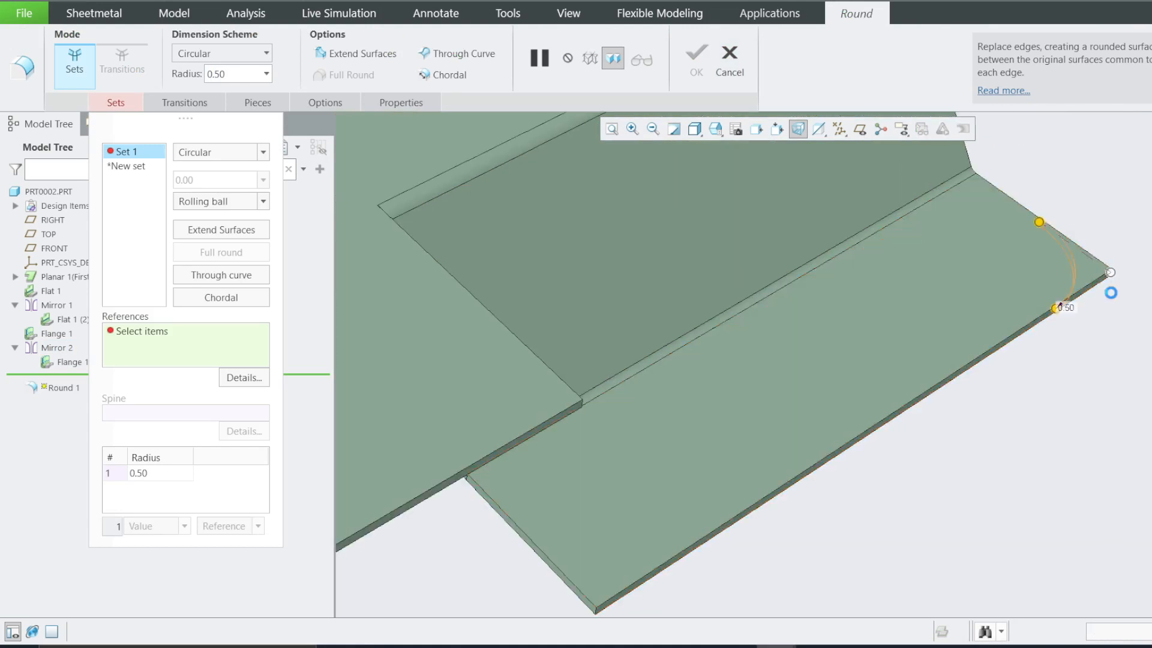
Step: Add the mirrored tab's other outer corner edge to the round feature as a second 0.50 set
scroll(779, 484, "up", 2)
scroll(643, 451, "down", 1)
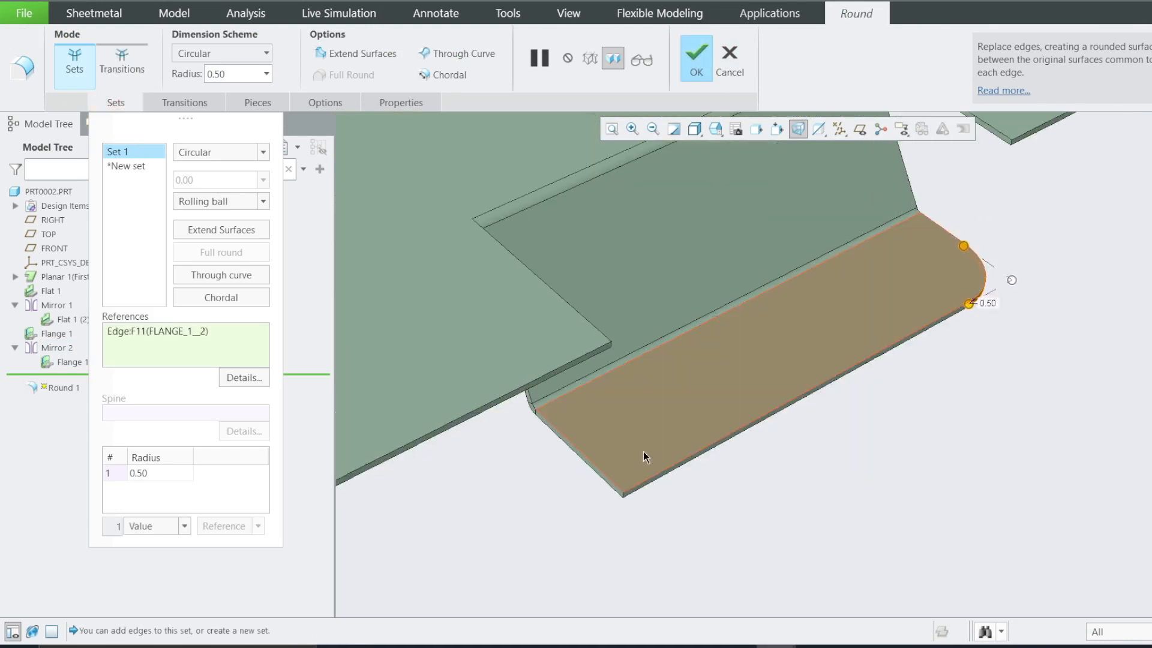
left_click(628, 495)
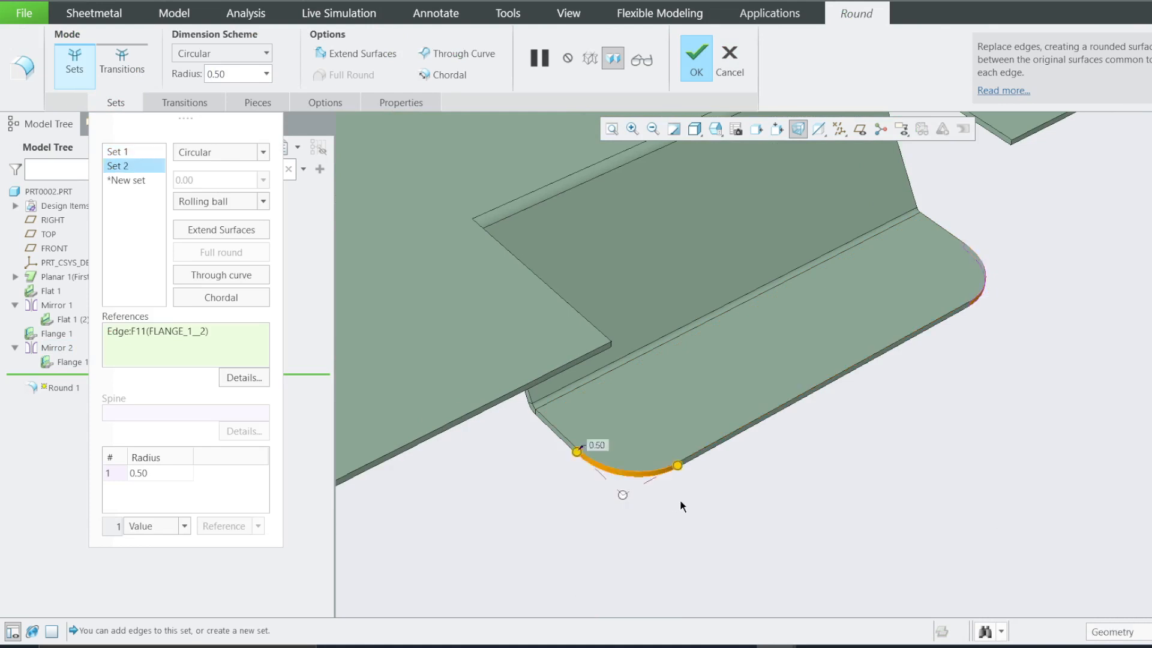
Step: Add the upper corner edge at the shorter end of the mirrored side wall as a third 0.50 round set
scroll(720, 474, "up", 2)
scroll(492, 199, "up", 1)
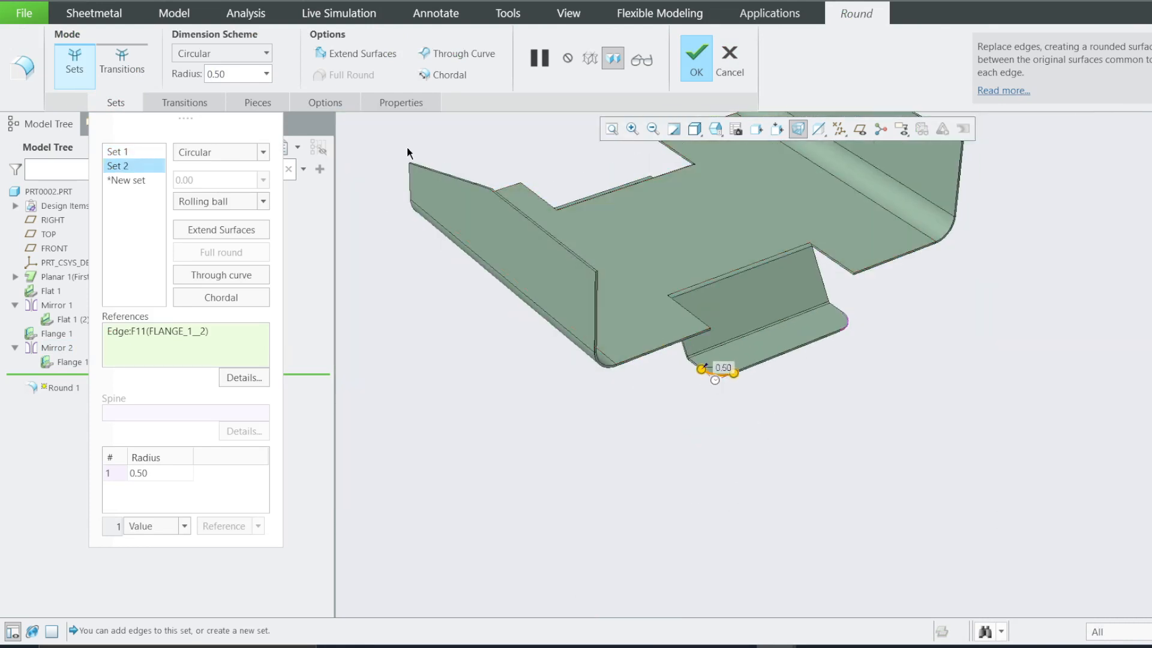
middle_click_drag(440, 185, 512, 226)
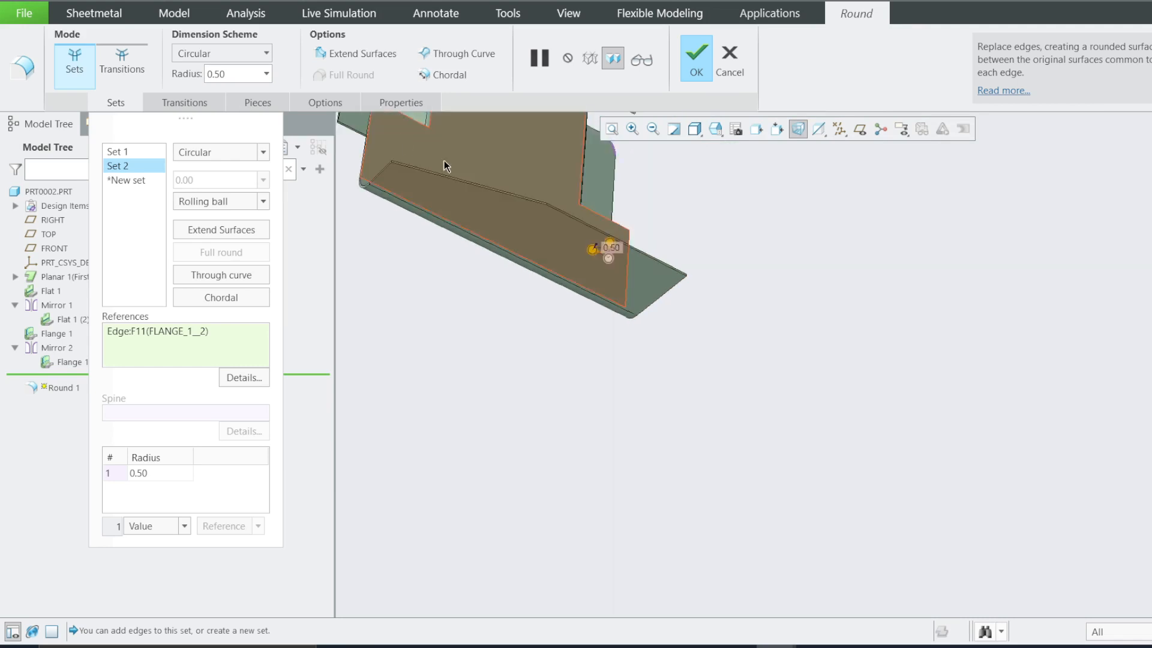
left_click(633, 129)
left_click(368, 151)
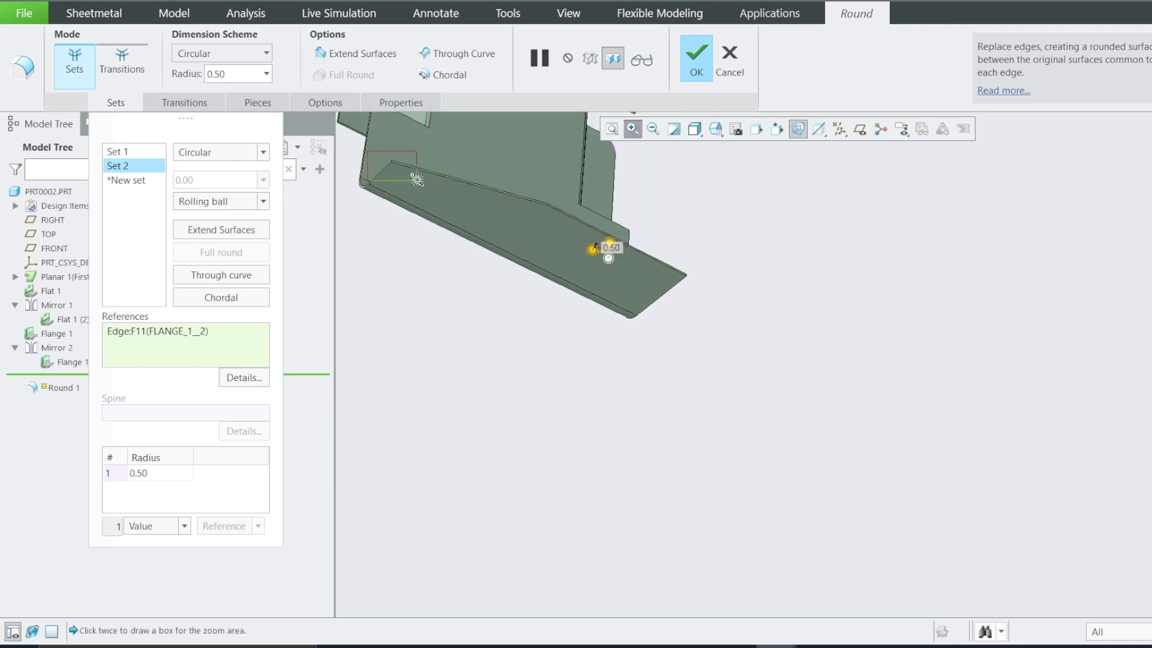
left_click(418, 180)
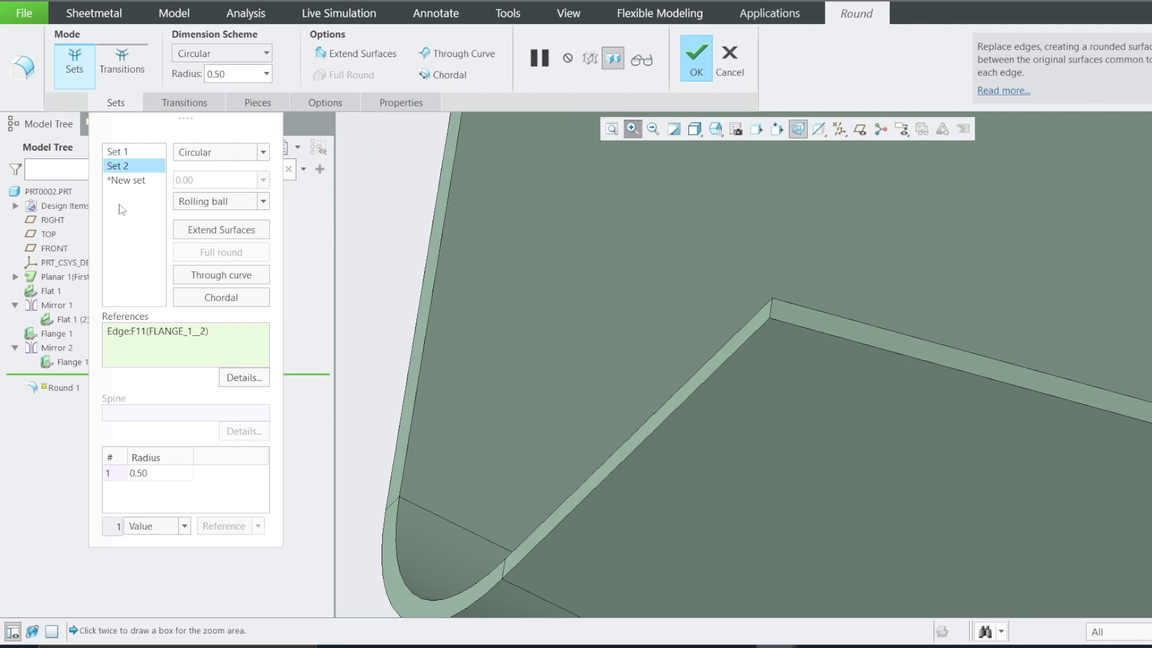
left_click(771, 311)
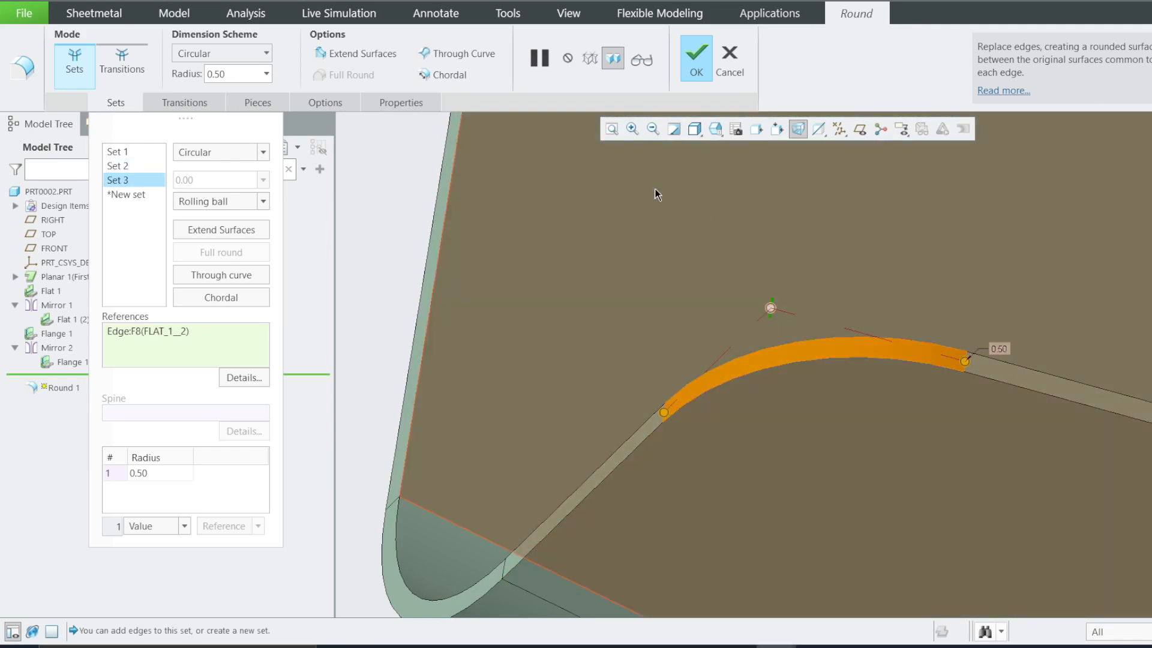
left_click(612, 129)
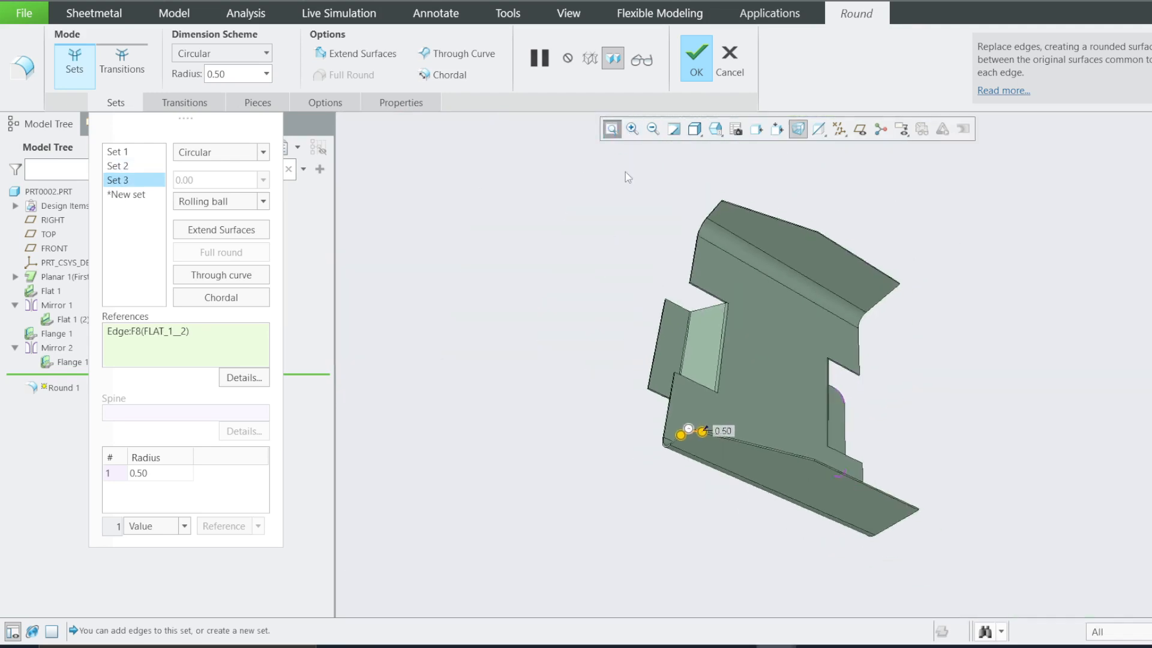
Step: Add the first outer corner edge of the original bent tab as a fourth 0.50 round set
left_click(632, 128)
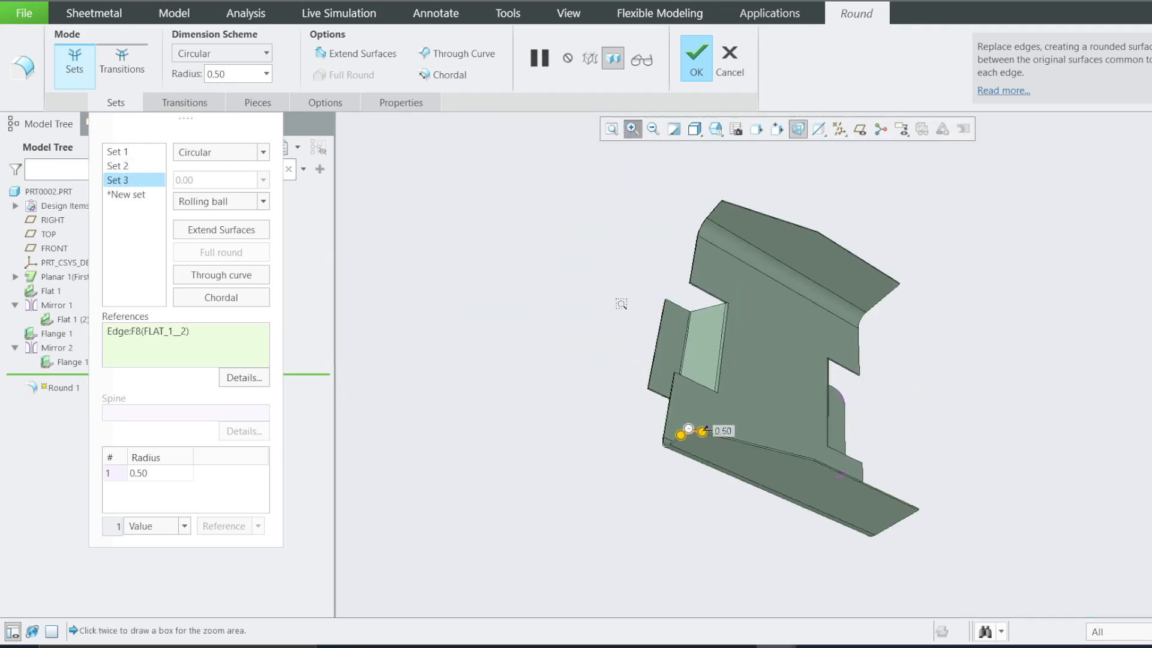
left_click(614, 288)
left_click(705, 414)
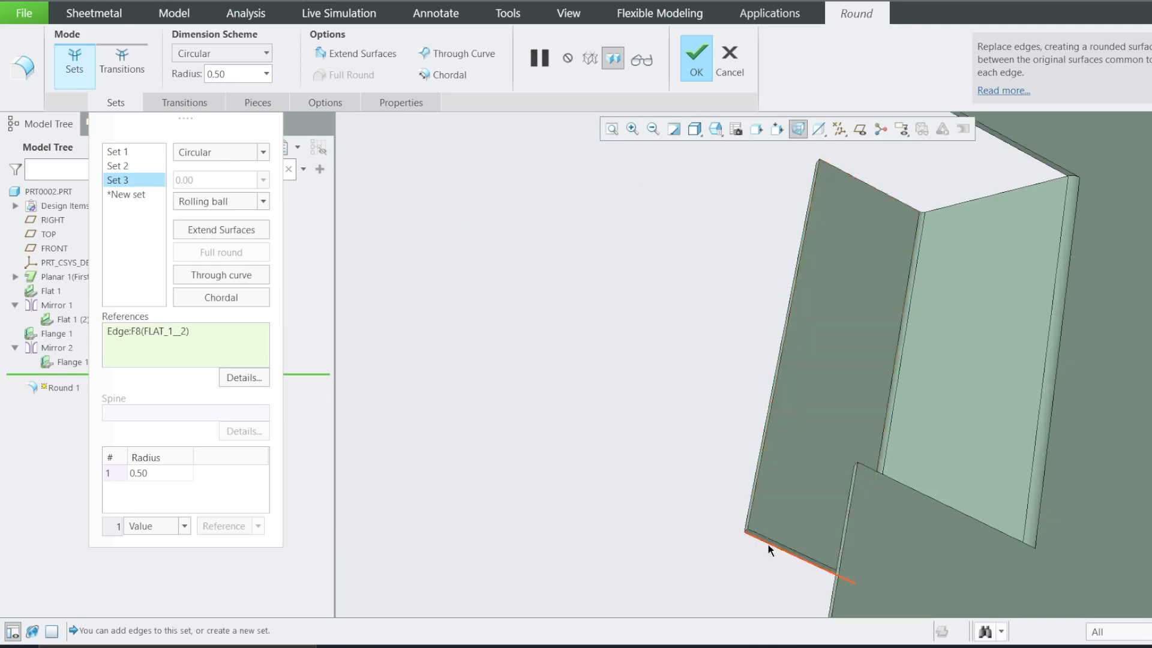
scroll(768, 546, "down", 2)
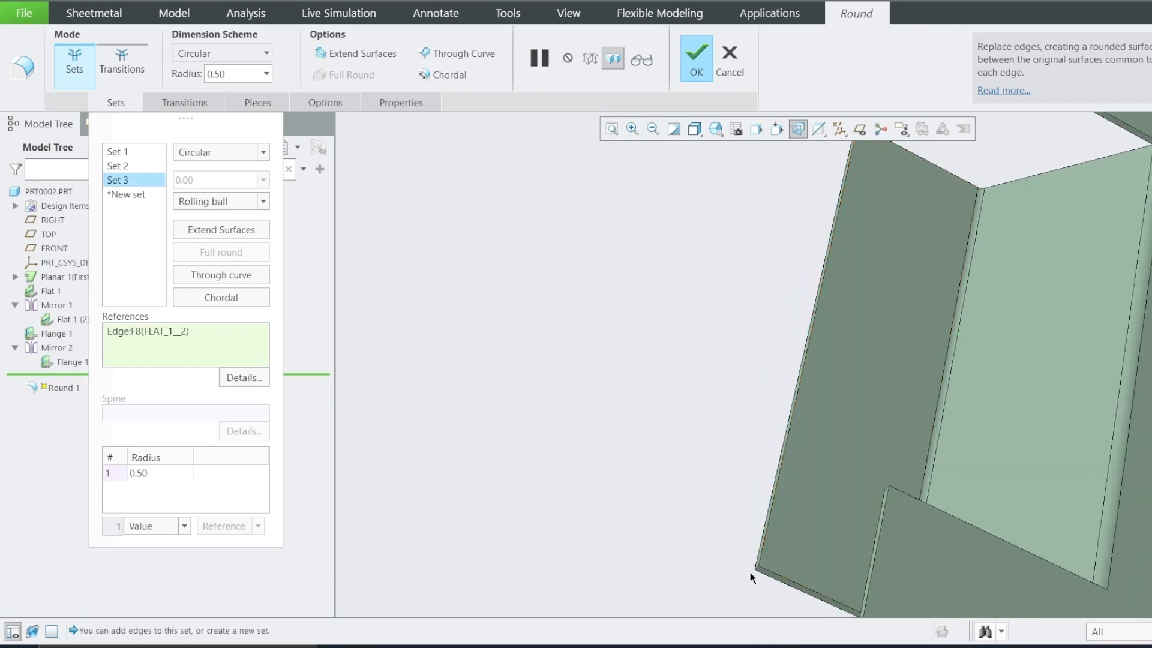
left_click(751, 575)
Step: Add the original bent tab's other outer corner edge as a fifth 0.50 round set
middle_click_drag(792, 319, 706, 451)
scroll(678, 429, "up", 6)
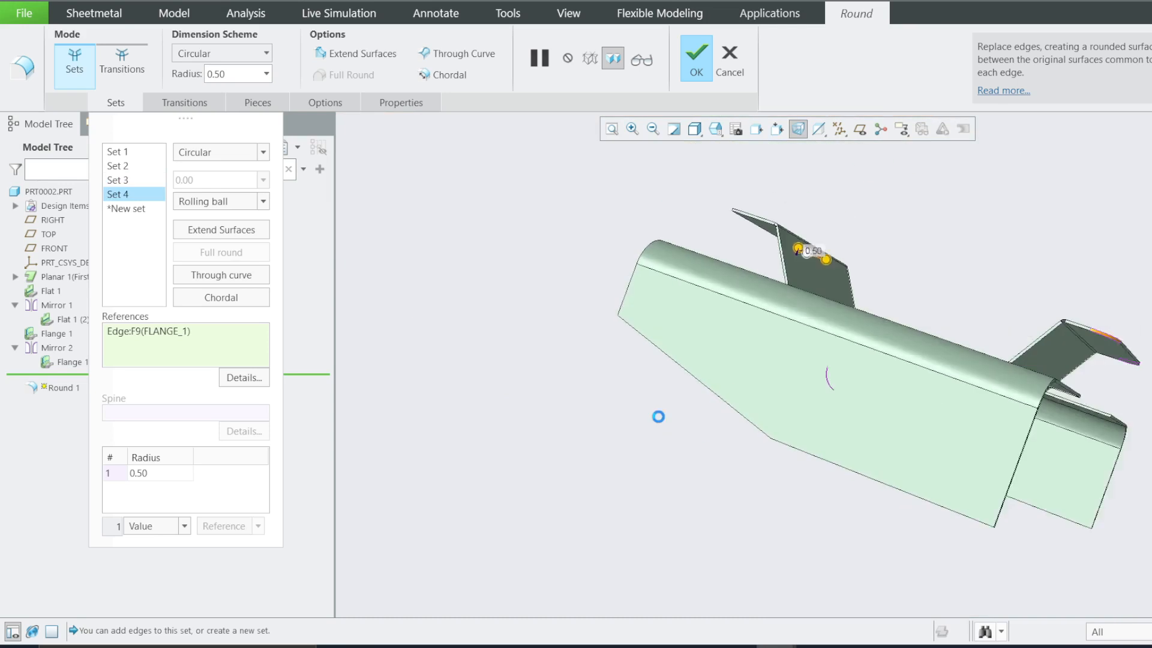
scroll(726, 292, "down", 3)
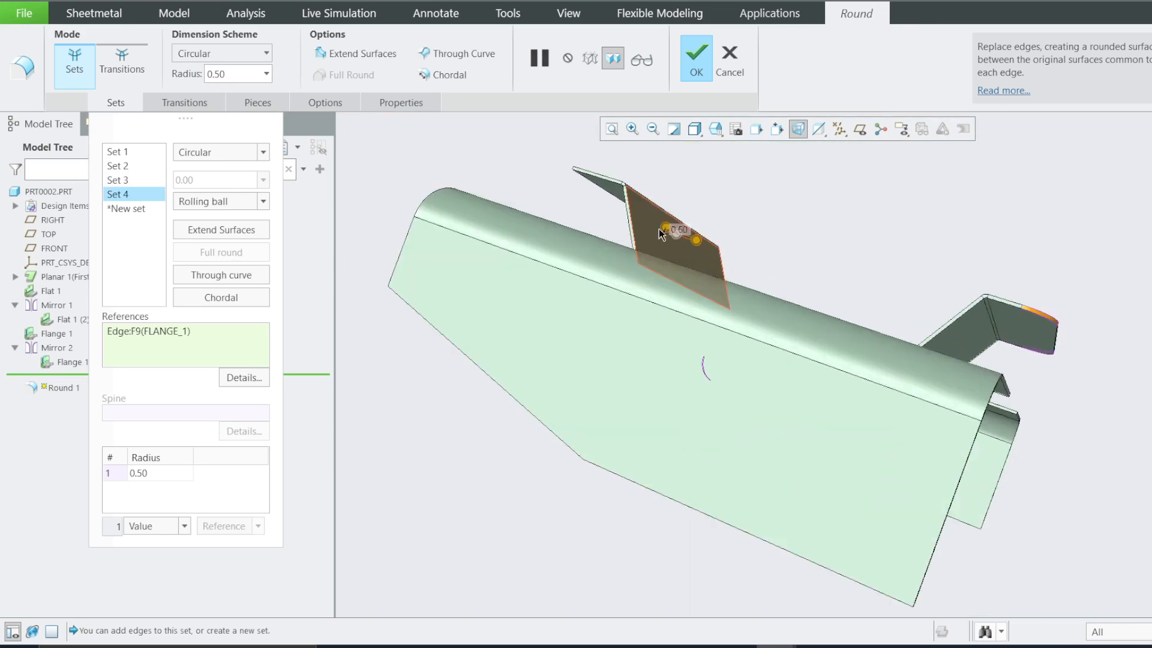
left_click(632, 129)
left_click(561, 166)
left_click(609, 189)
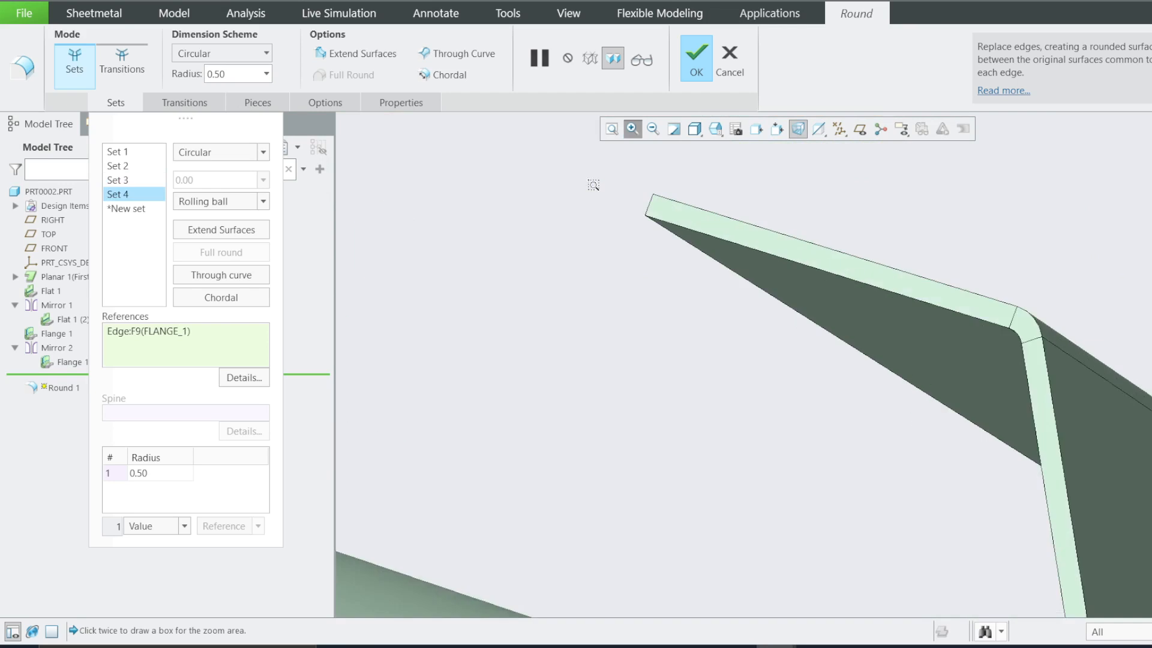
middle_click(144, 258)
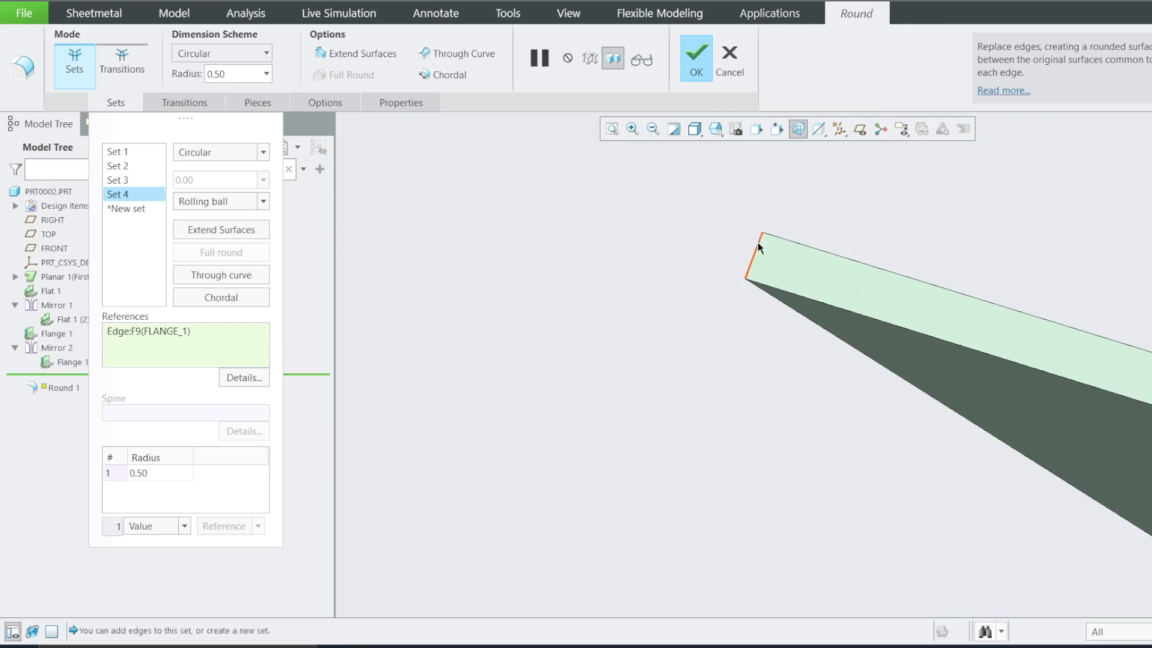
left_click(754, 246)
Step: Add the upper corner edge at the shorter end of the original side wall as a sixth 0.50 round set
scroll(654, 224, "up", 10)
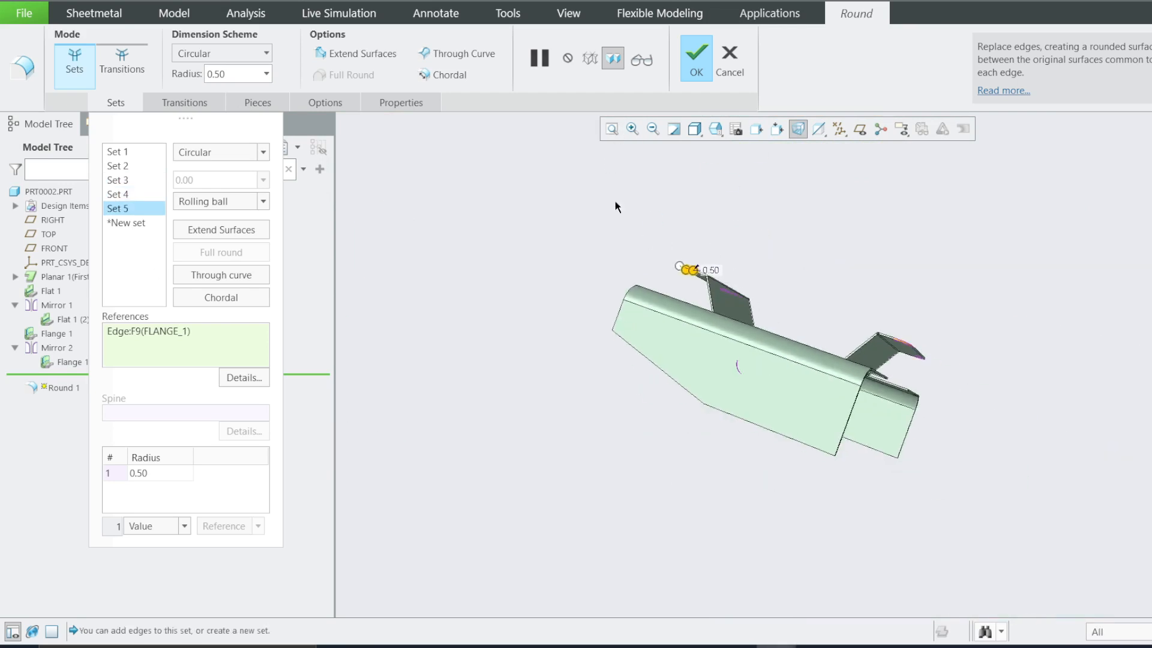
middle_click_drag(653, 236, 667, 236)
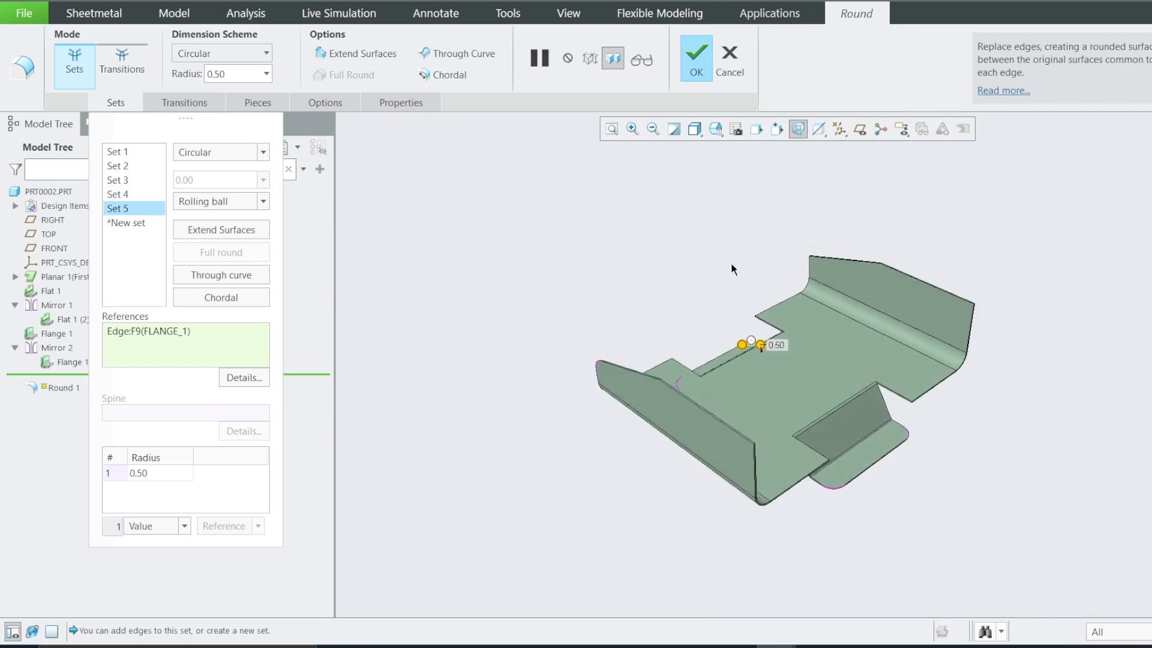
left_click(633, 129)
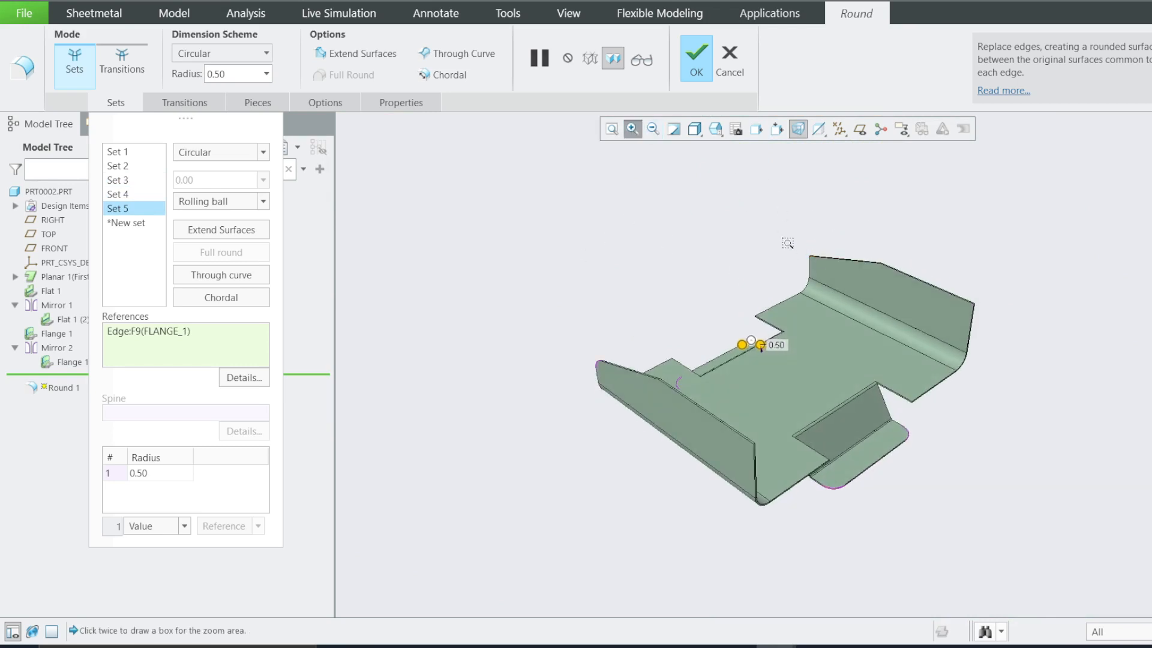
left_click(783, 236)
left_click(852, 278)
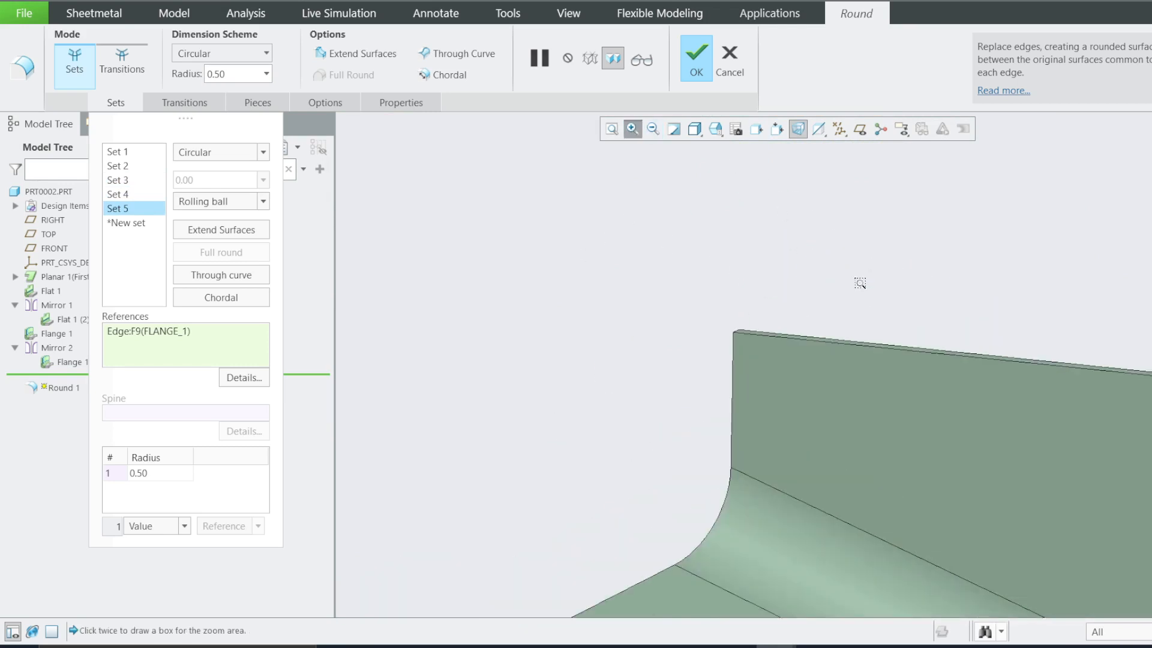
middle_click(536, 332)
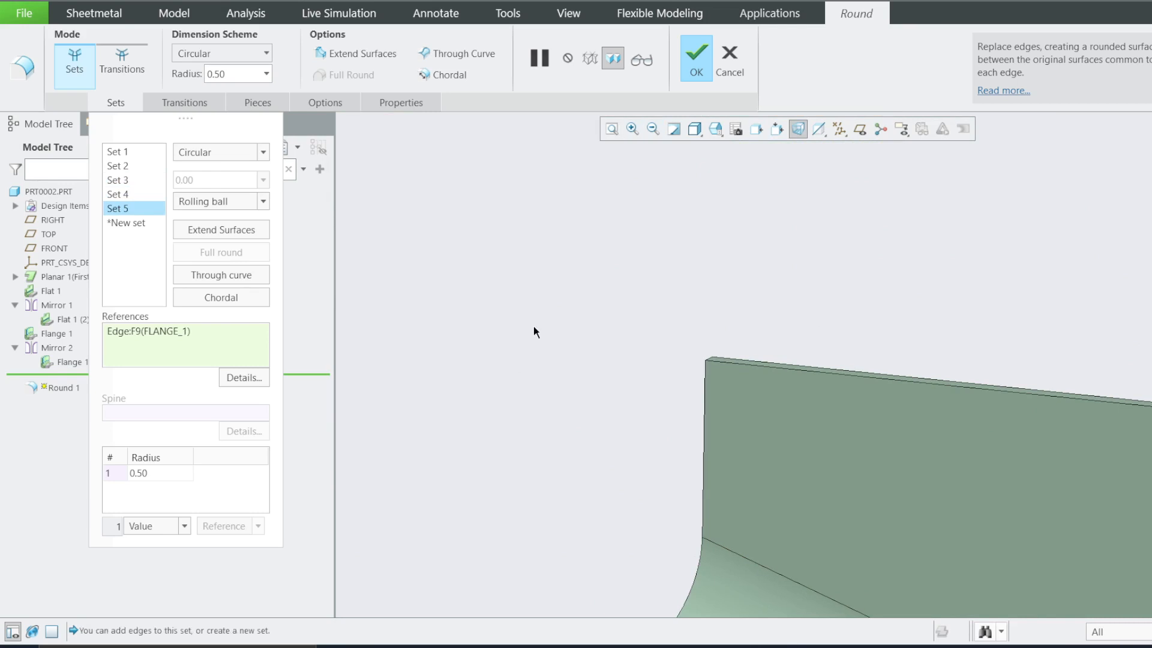
left_click(712, 359)
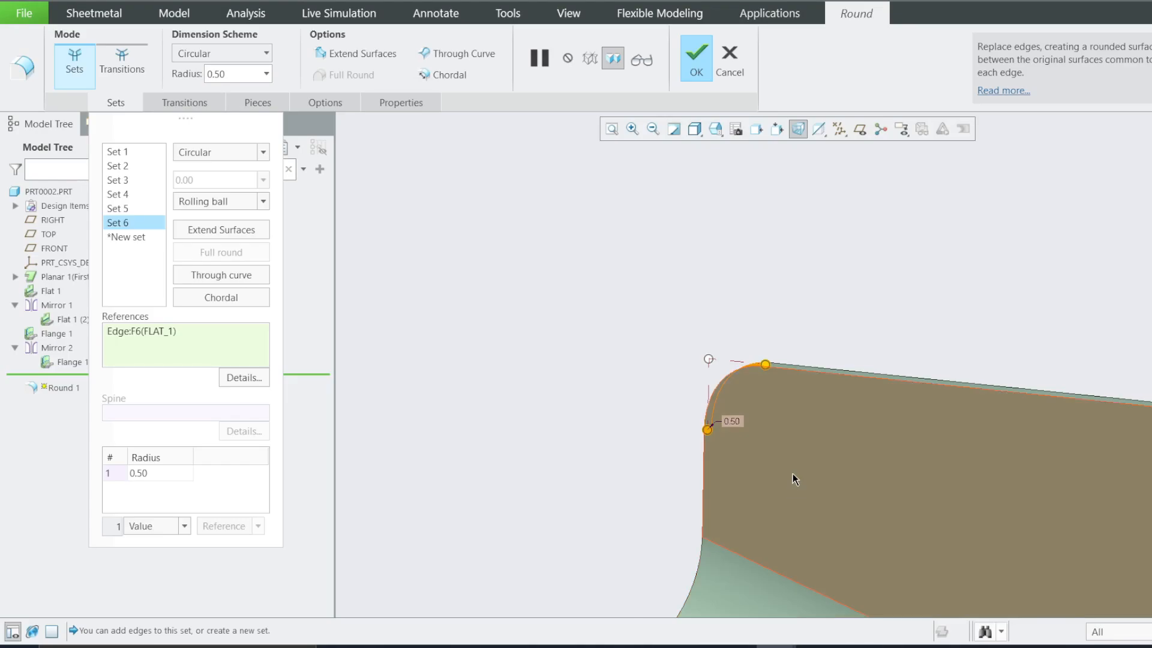
Step: Add the upper corner edge at the taller end of the original side wall as a seventh 0.50 round set
scroll(794, 478, "down", 3)
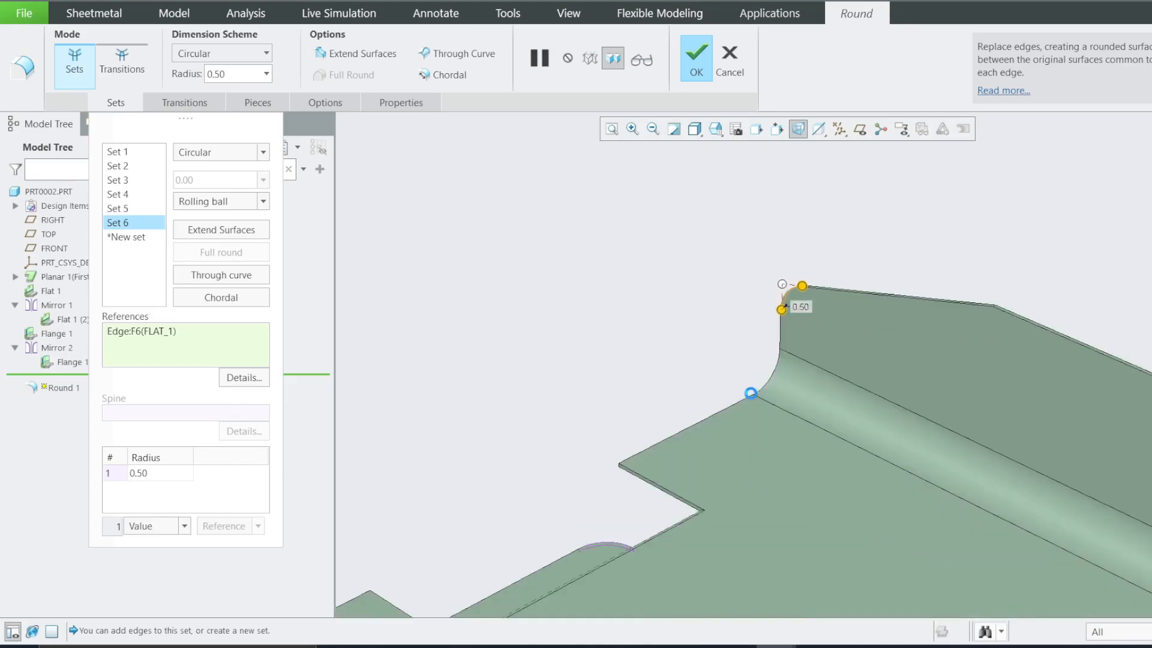
left_click(632, 128)
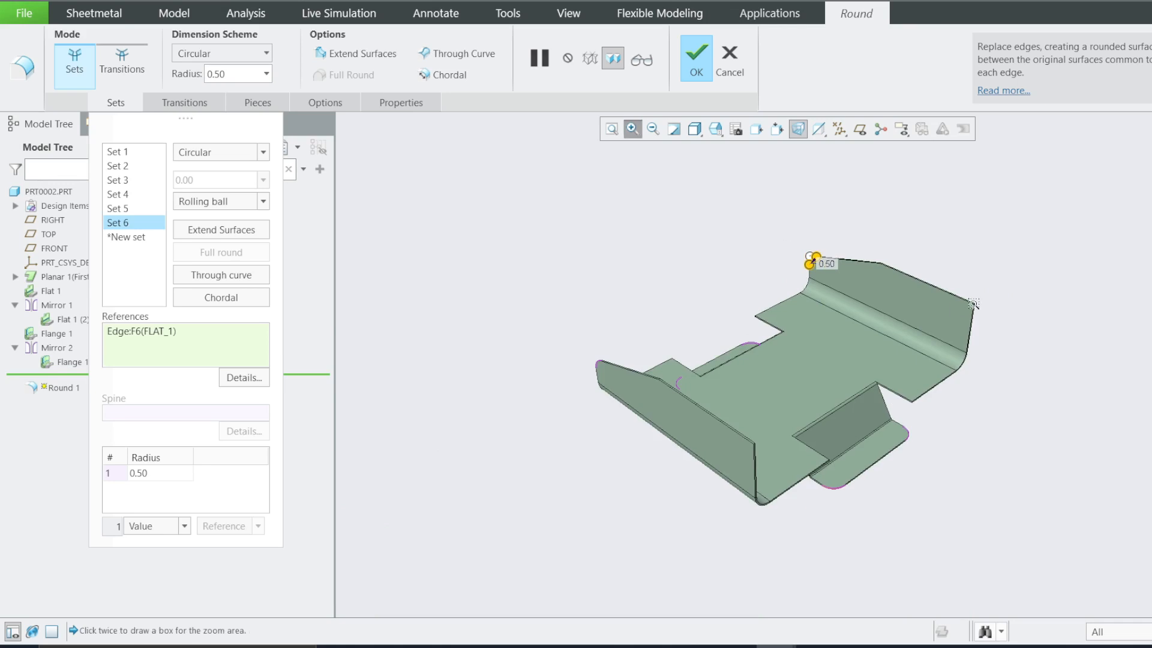
left_click(965, 287)
left_click(1000, 348)
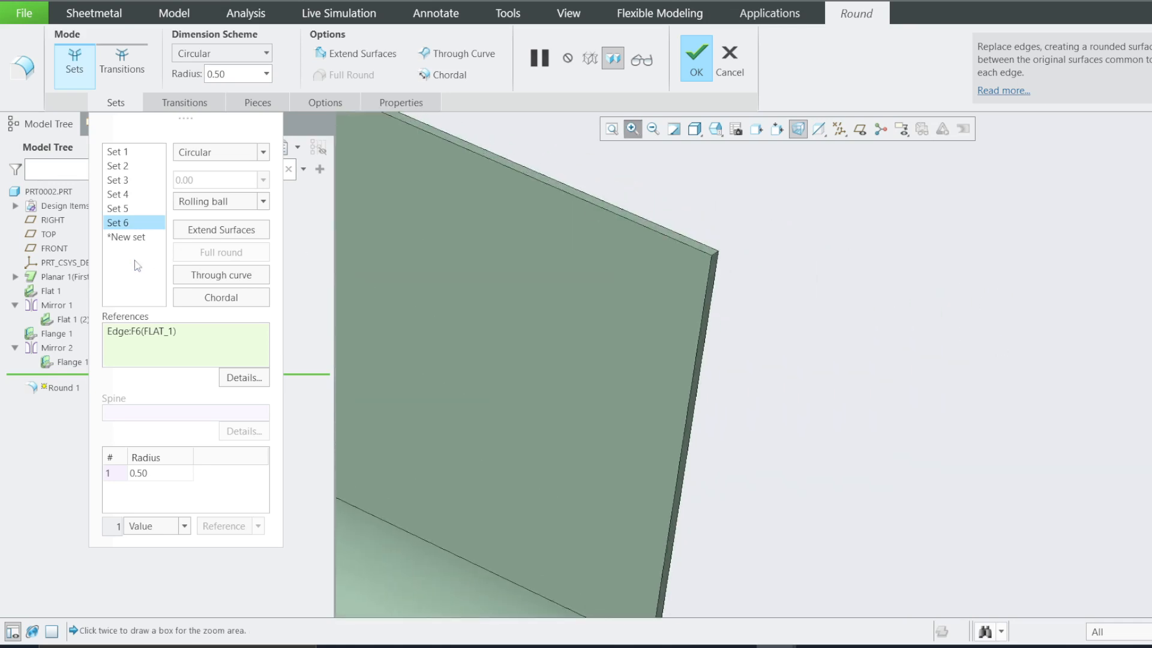
left_click(718, 258)
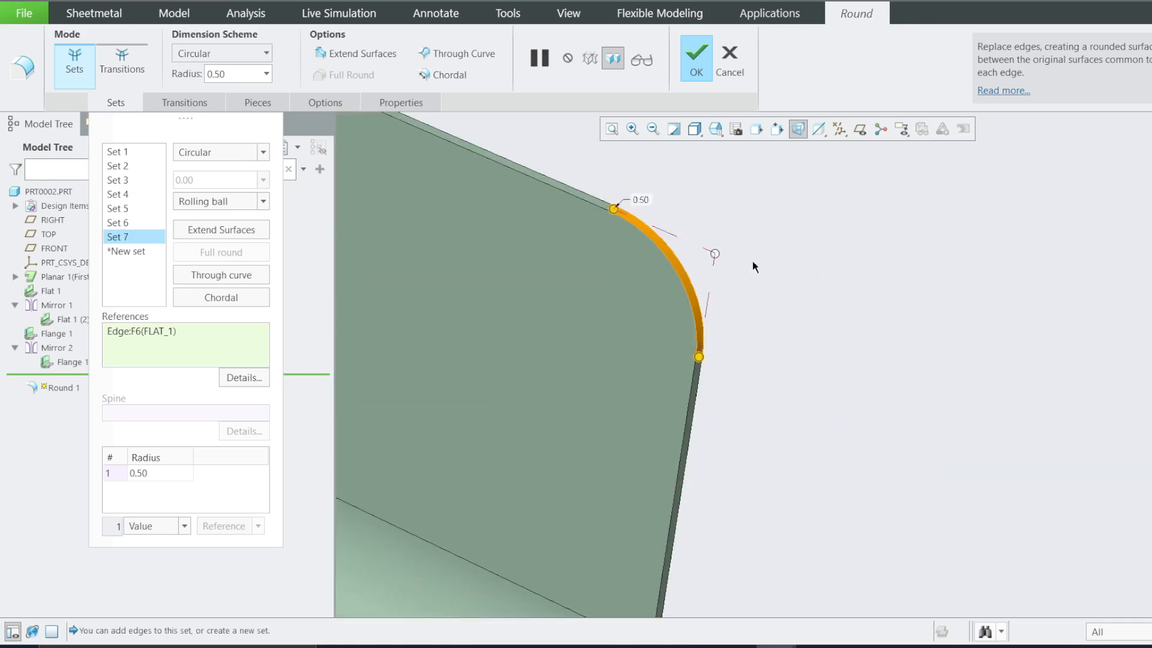
Step: Add the upper corner edge at the taller end of the mirrored side wall at 0.50 and complete the round feature
scroll(820, 294, "up", 8)
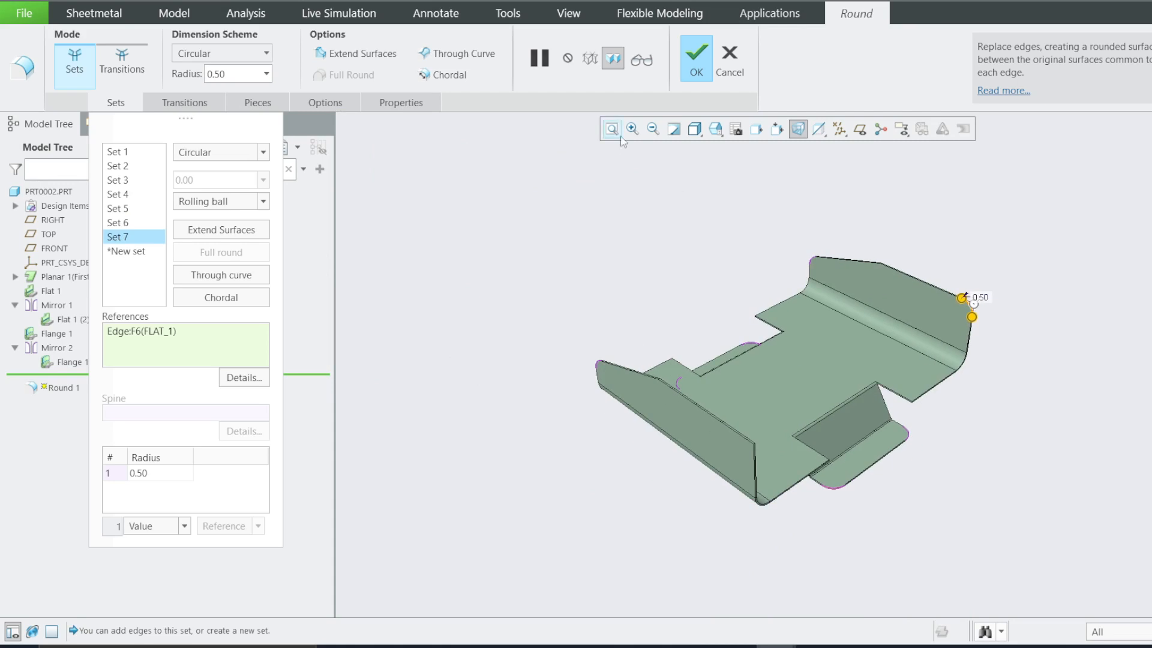
left_click(755, 455)
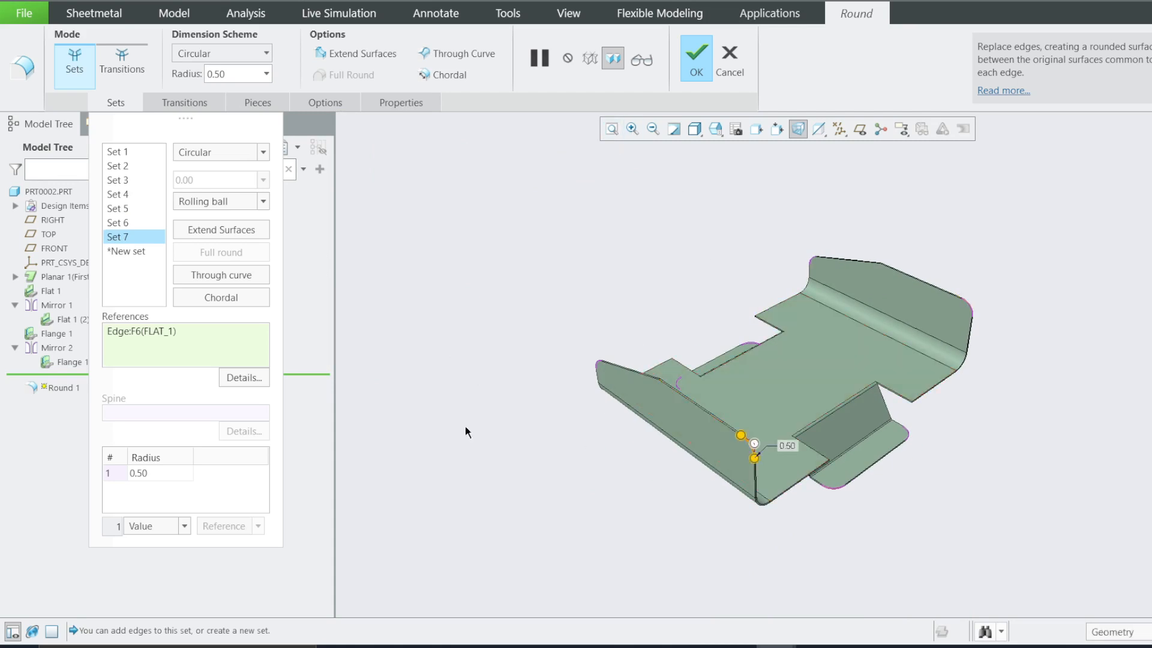
left_click(695, 60)
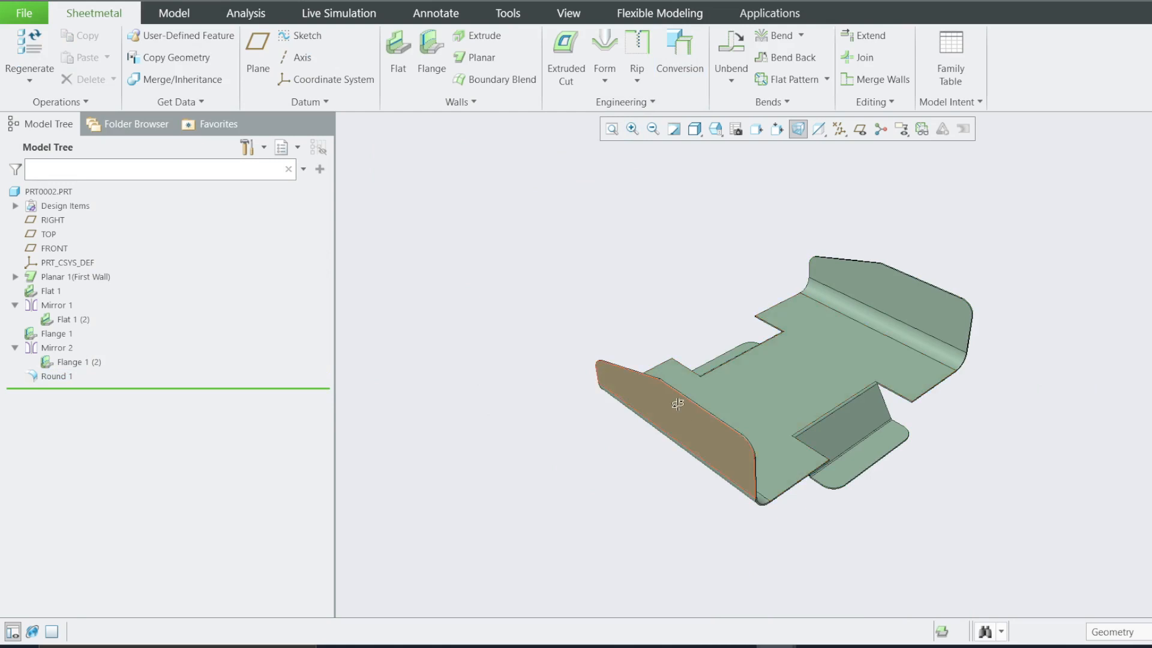
Step: Flatten the side walls and both tabs of the bracket with an Unbend feature
middle_click_drag(674, 406, 644, 463)
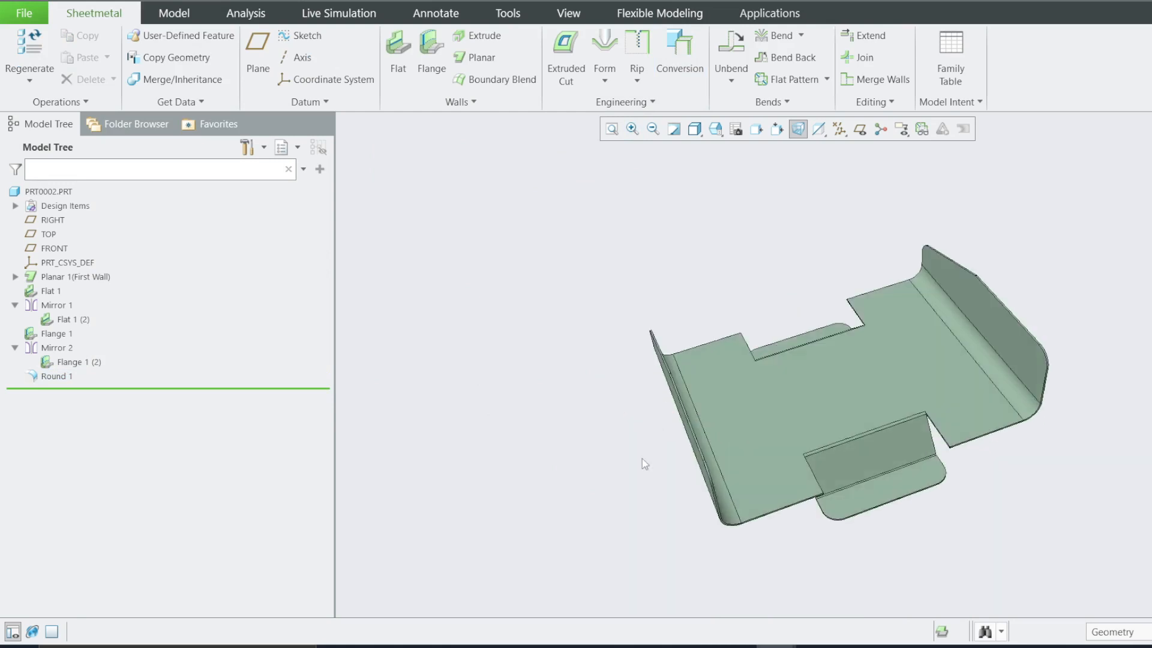
left_click(816, 647)
left_click(732, 81)
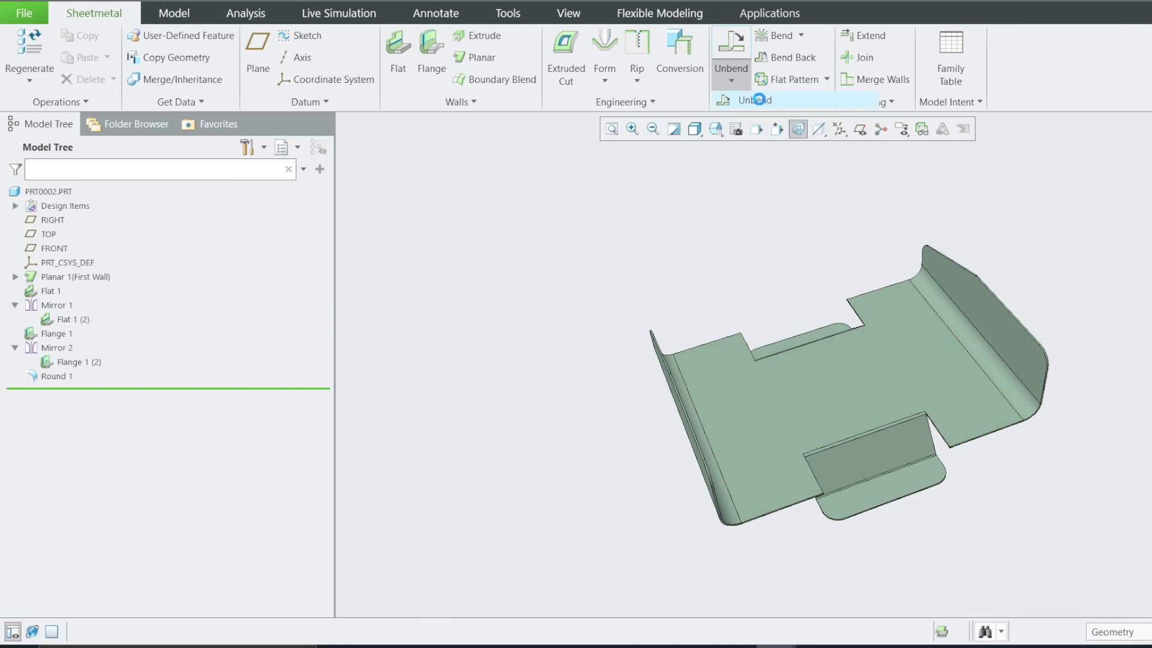
left_click(757, 101)
left_click(597, 58)
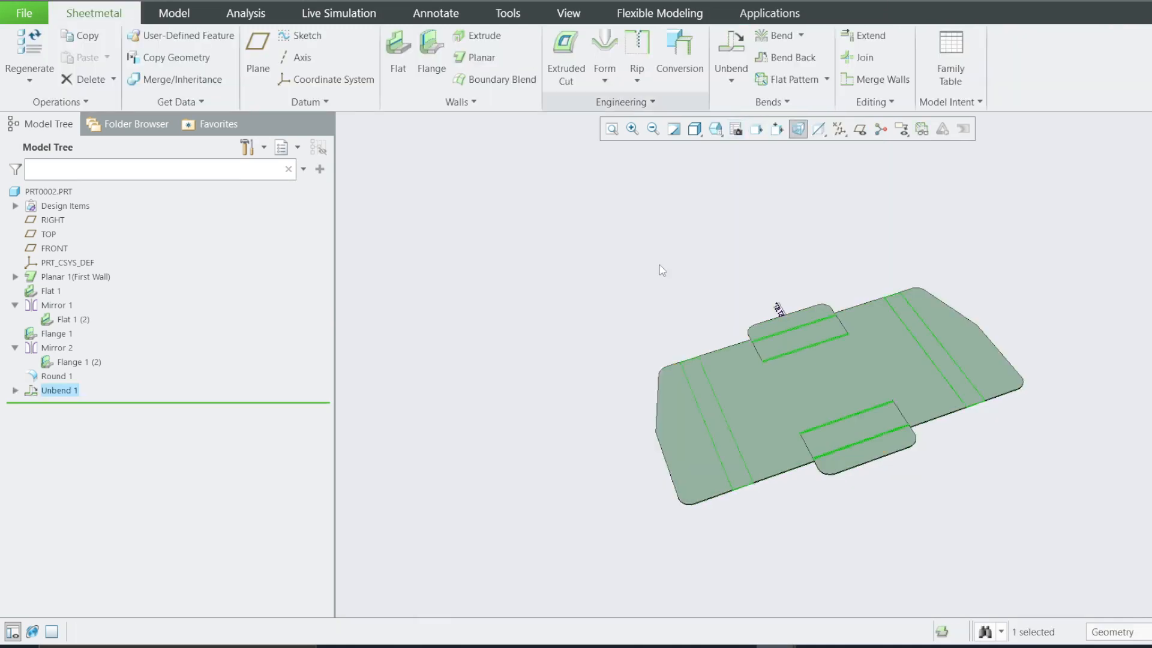
left_click(750, 384)
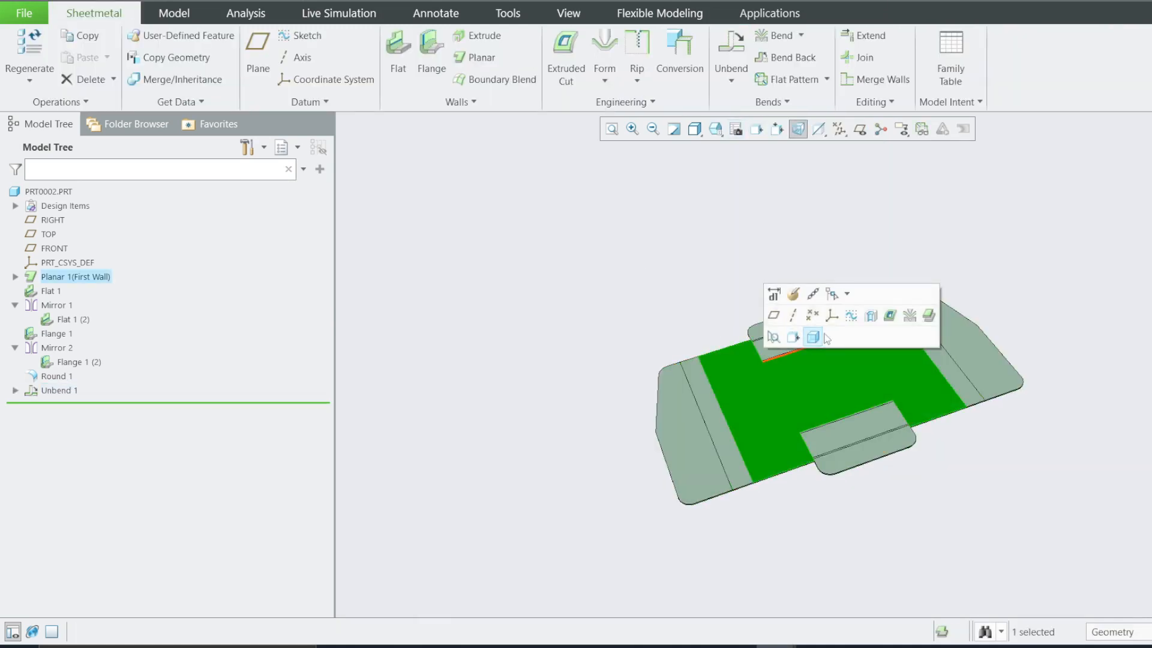
left_click(849, 316)
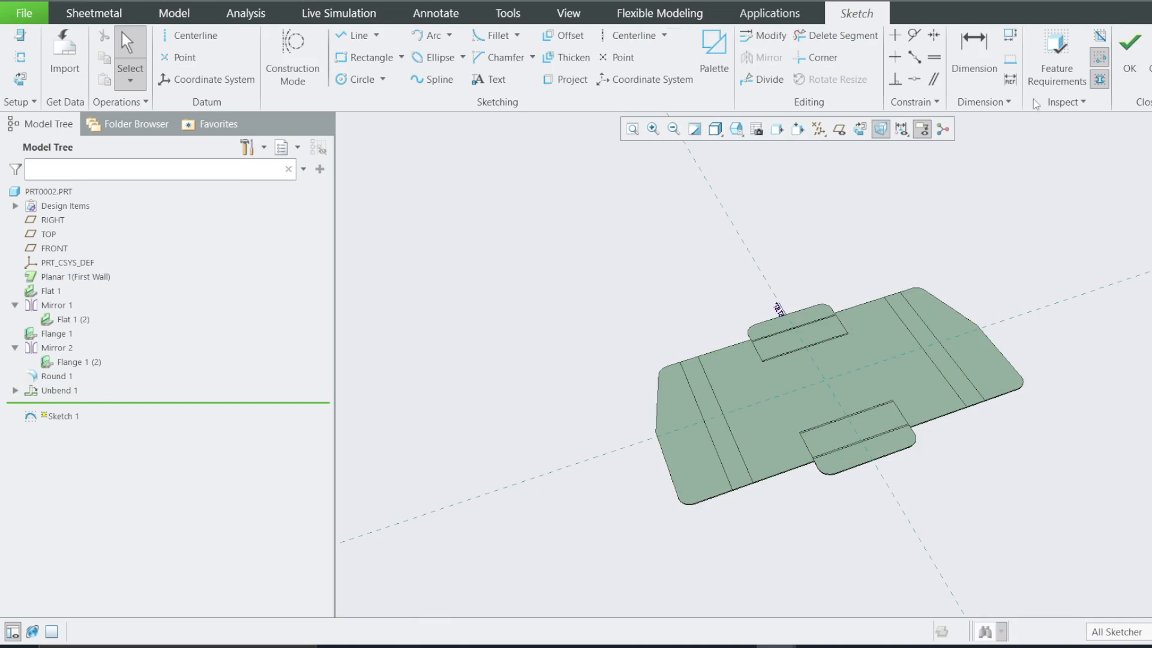
left_click(1149, 59)
left_click(675, 349)
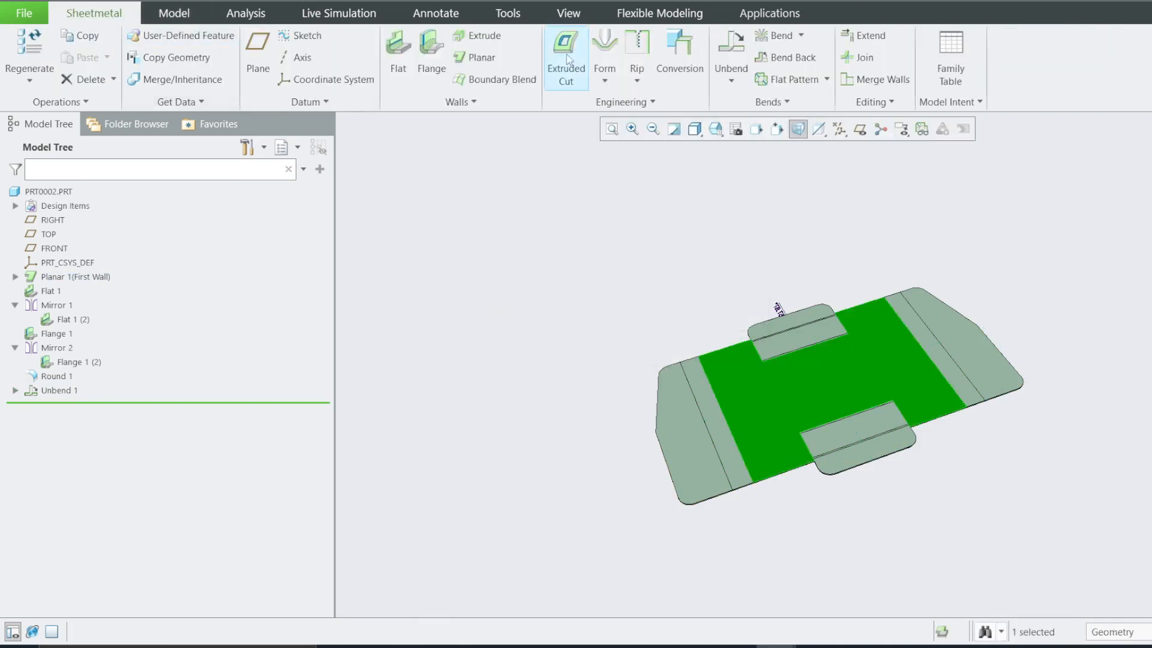
Step: Start an extruded cut sketch on the central wall, face the sketch plane, and draw vertical and horizontal centerlines through the origin
left_click(567, 72)
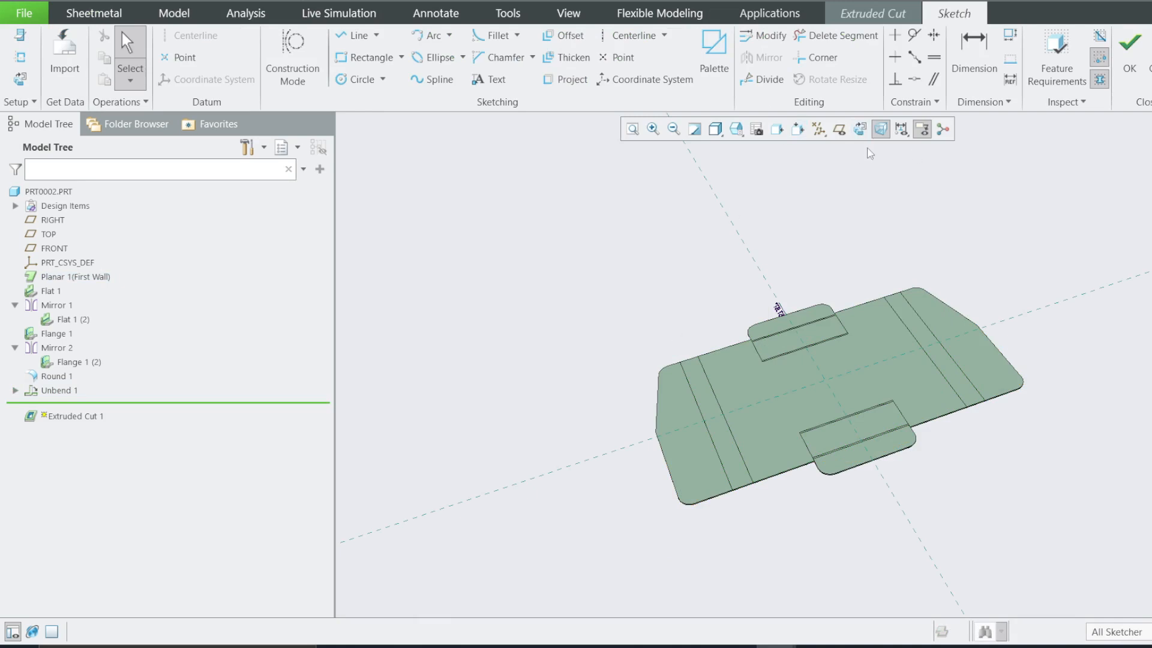
left_click(859, 129)
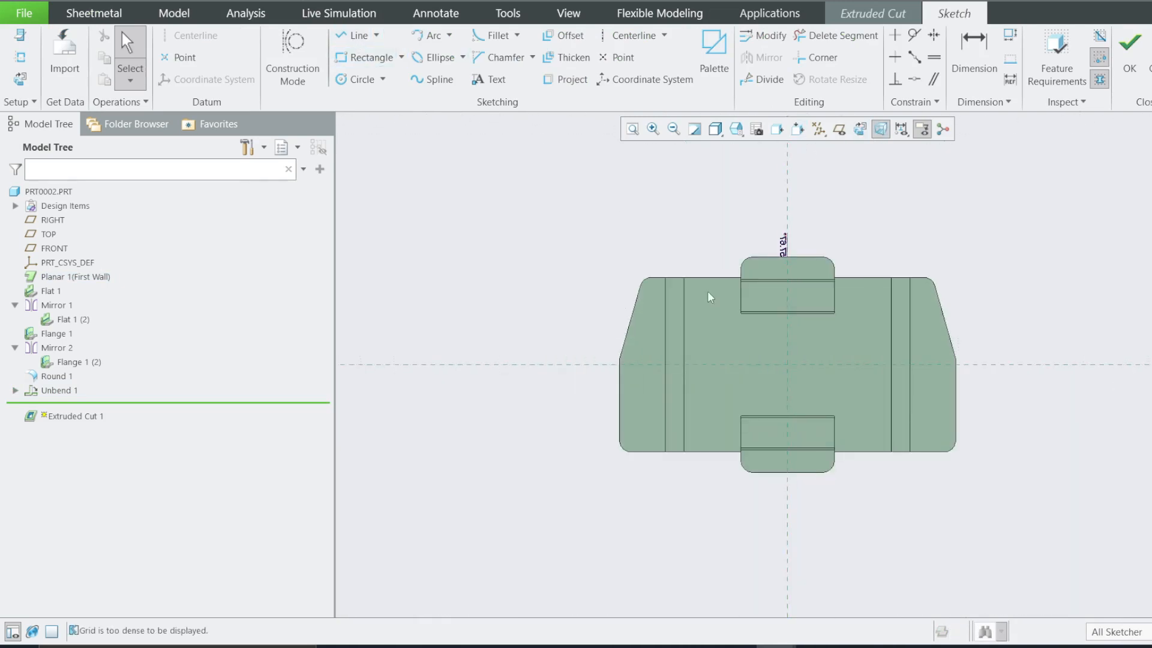
left_click(630, 35)
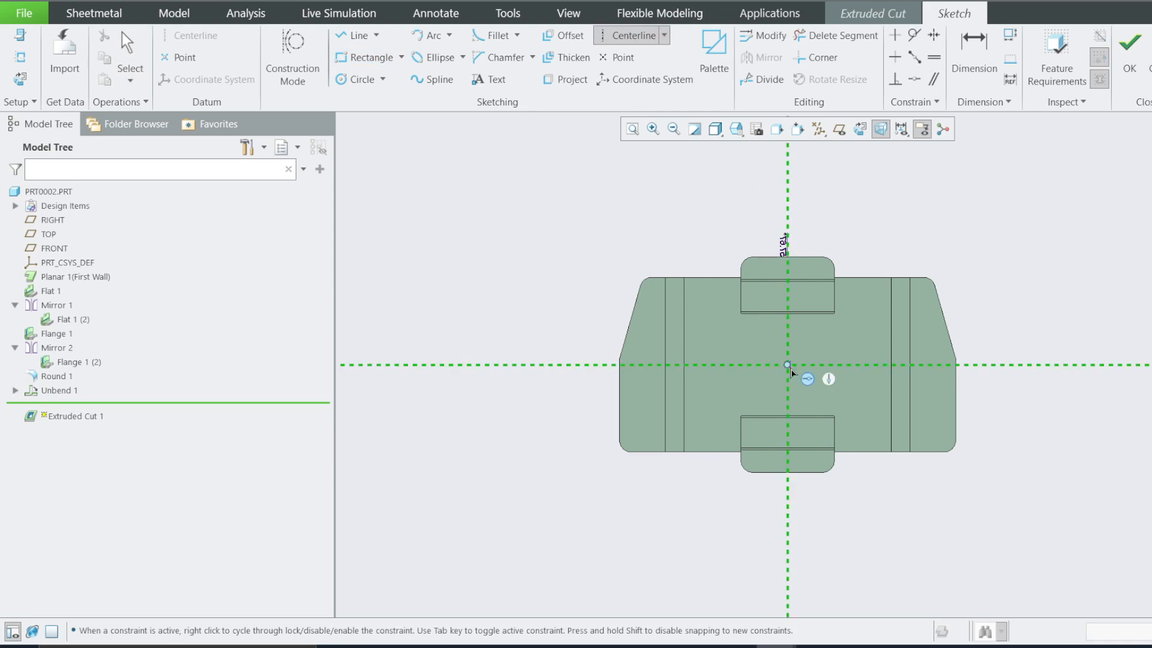
left_click(787, 364)
left_click(787, 211)
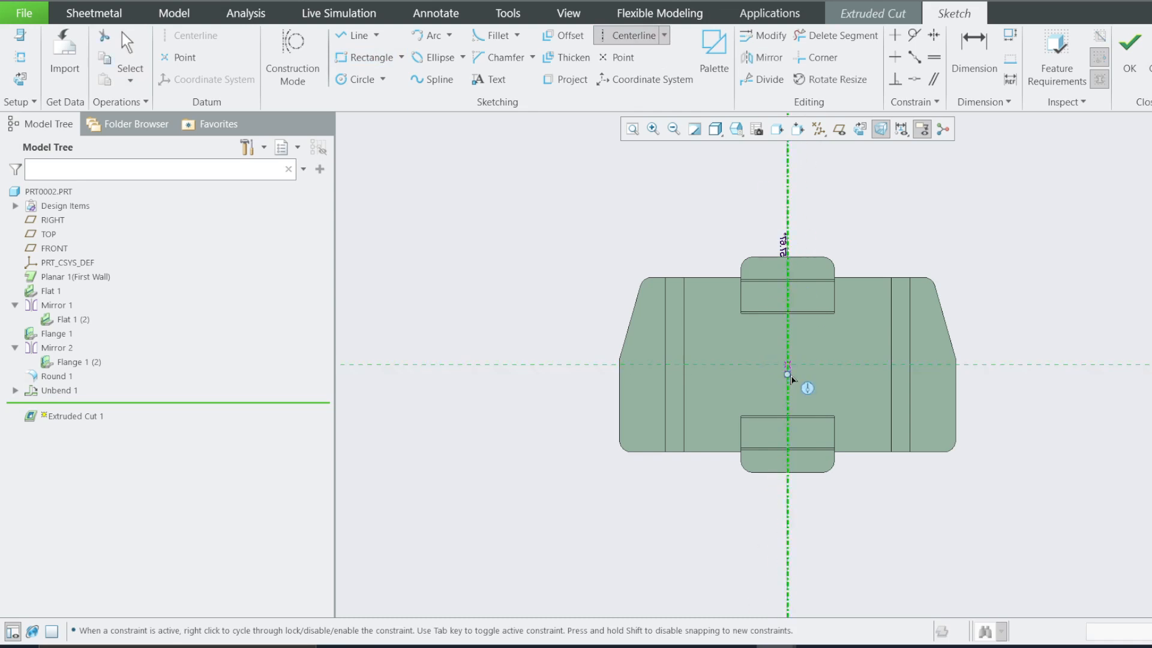
left_click(1005, 365)
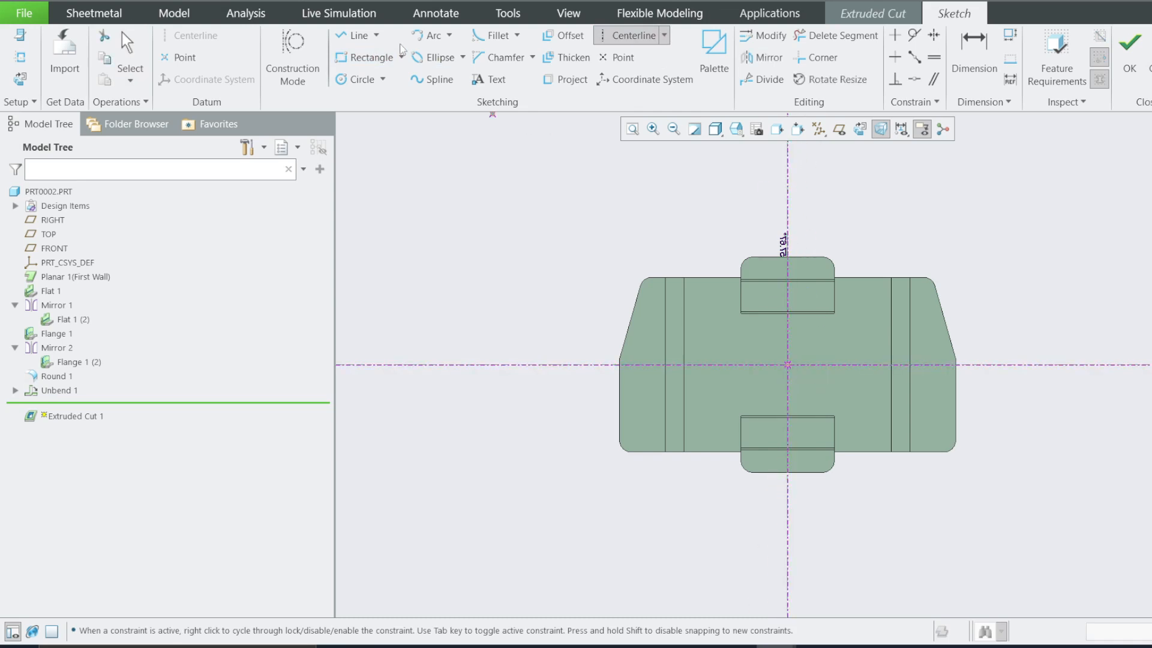
Step: Sketch a circle about 1.20 in diameter on the central wall, above and to the left of the origin
left_click(358, 79)
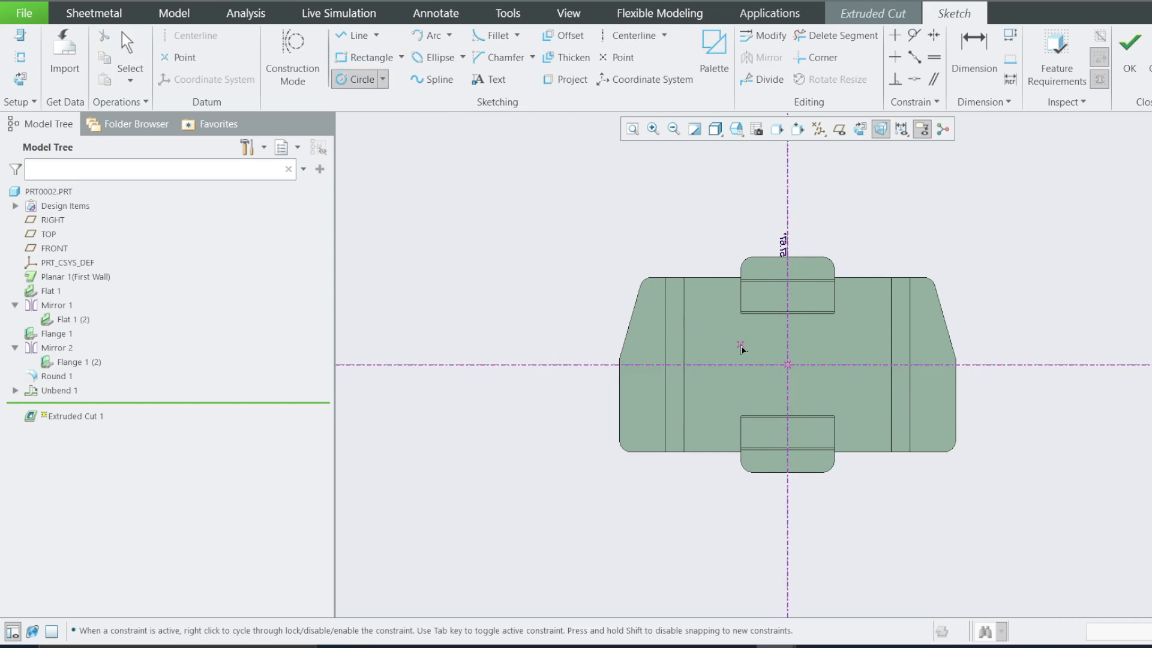
left_click(741, 345)
left_click(742, 360)
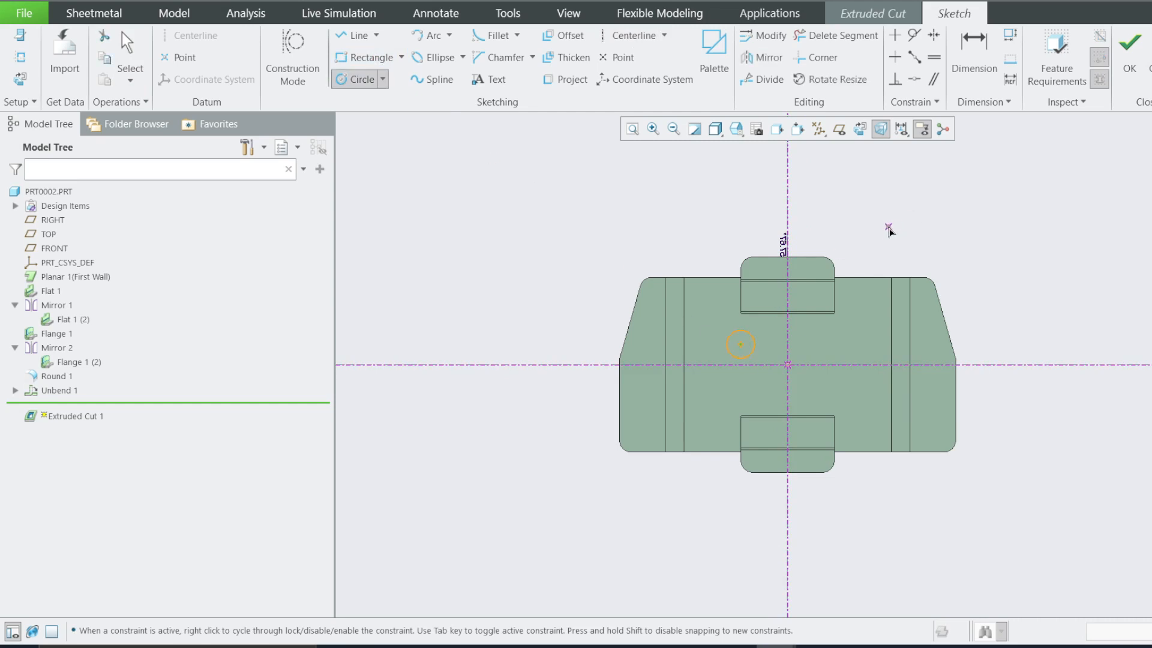
middle_click(900, 227)
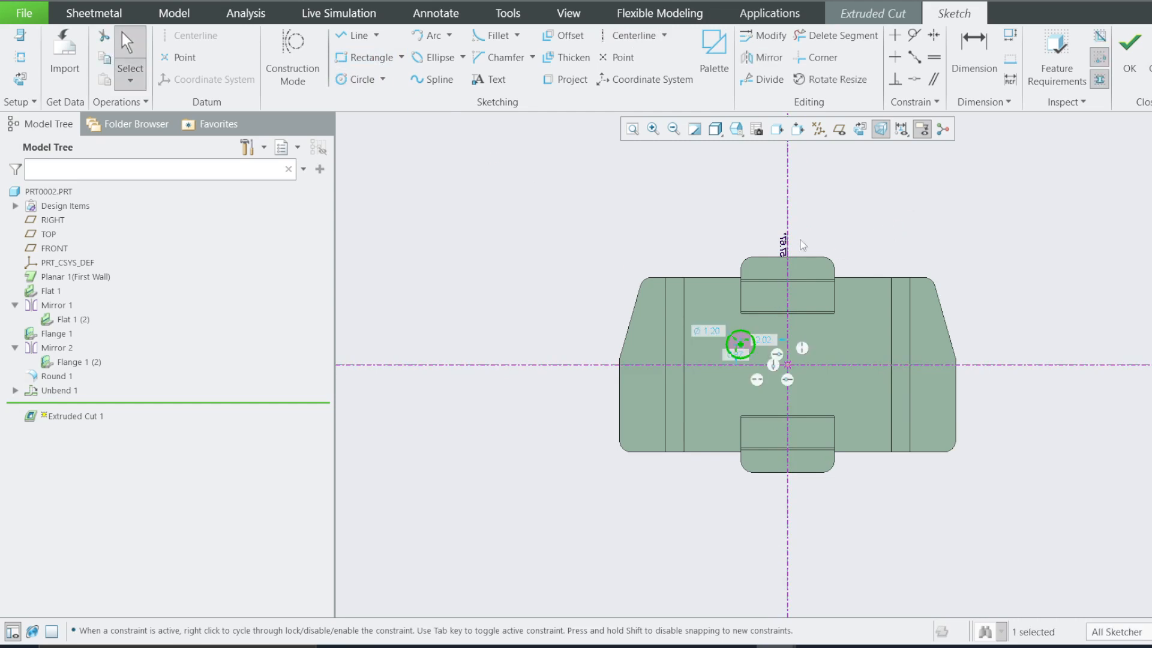
Step: Convert the circle's diameter dimension to a radius and set it to 0.63
double_click(708, 331)
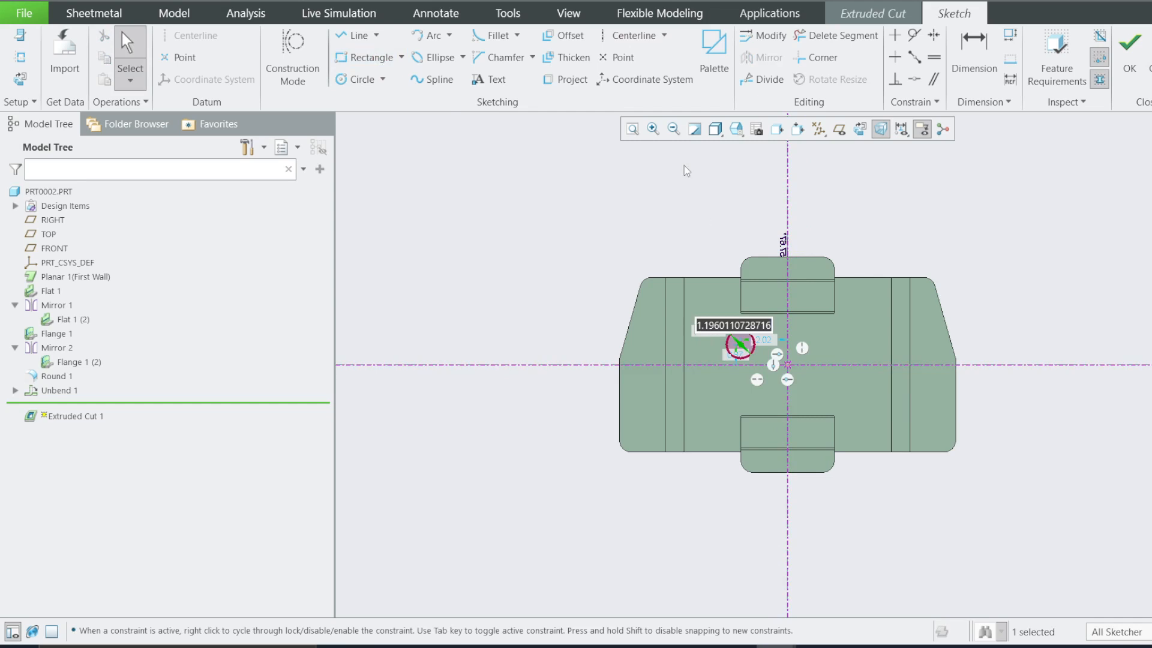
key("End")
key("Return")
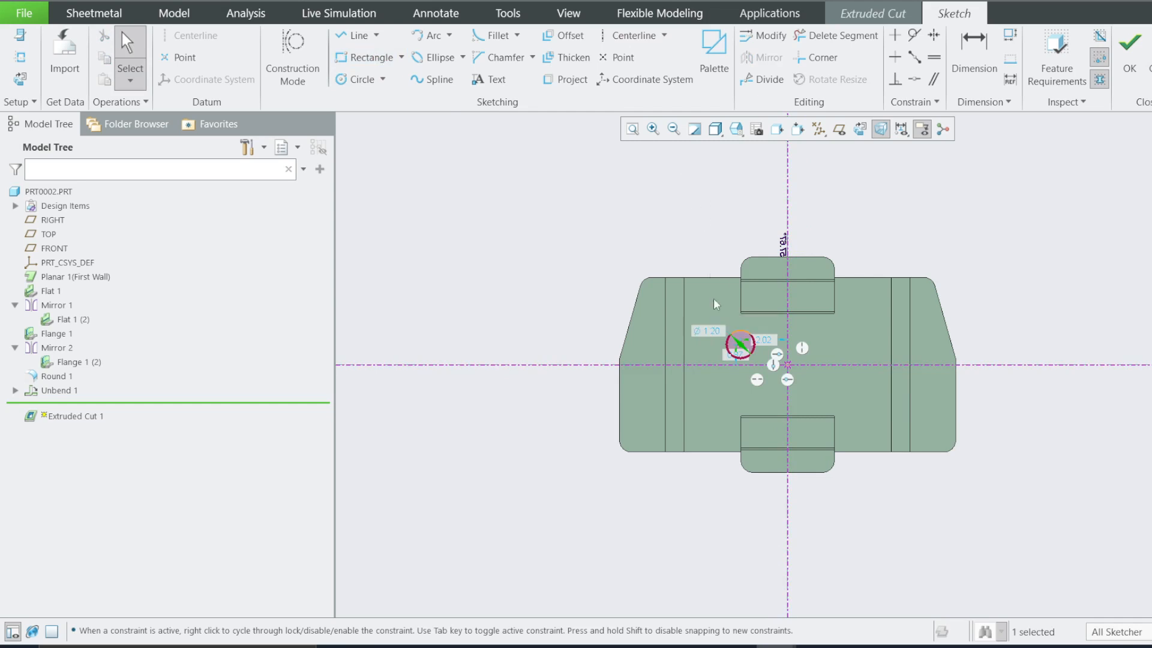
left_click(708, 331)
double_click(707, 330)
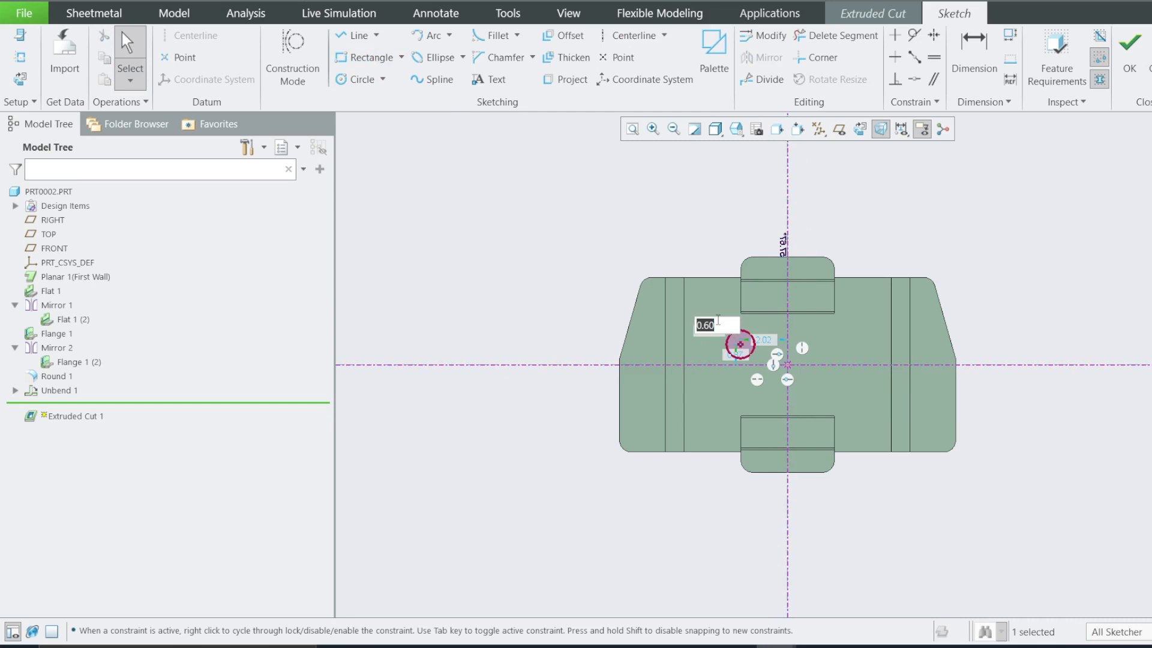
type("0.")
key("Return")
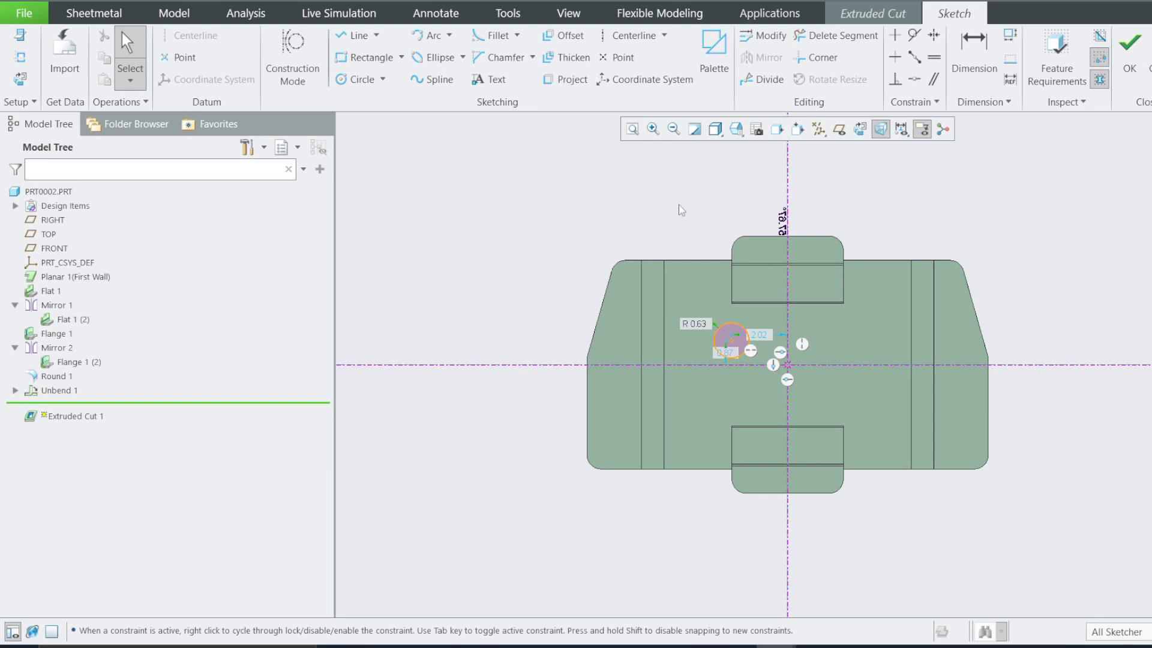
Step: Check the hole spacing in the reference drawing and dimension the circle's center from the vertical centerline at 1.75/2
left_click(818, 646)
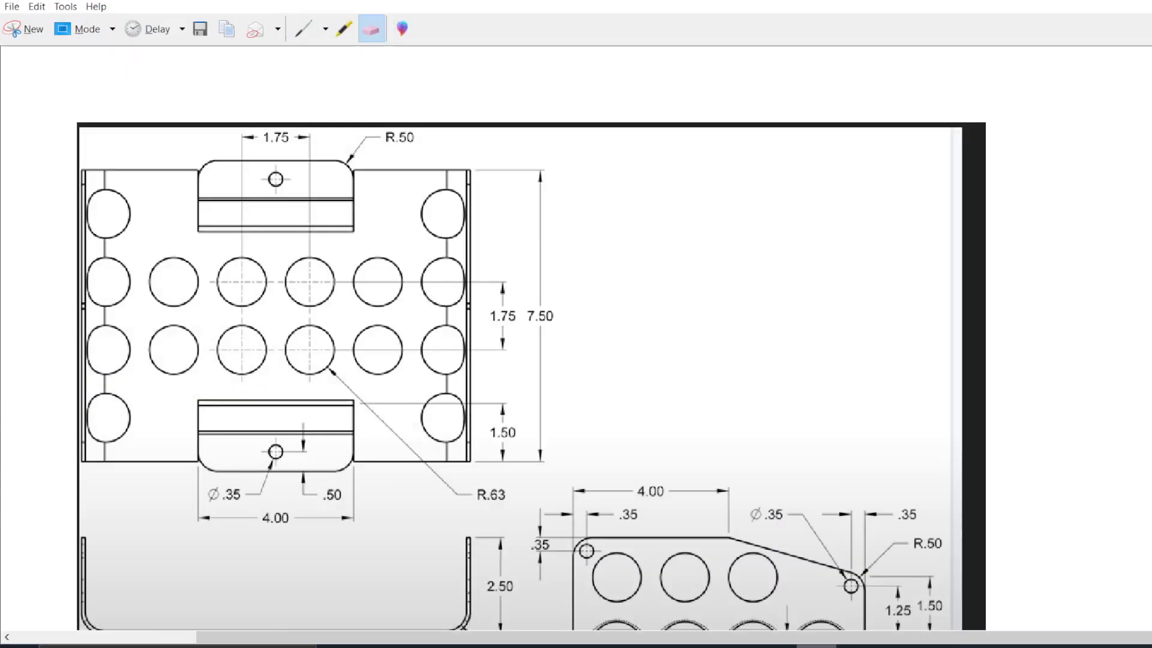
left_click(817, 647)
left_click(817, 646)
left_click(817, 646)
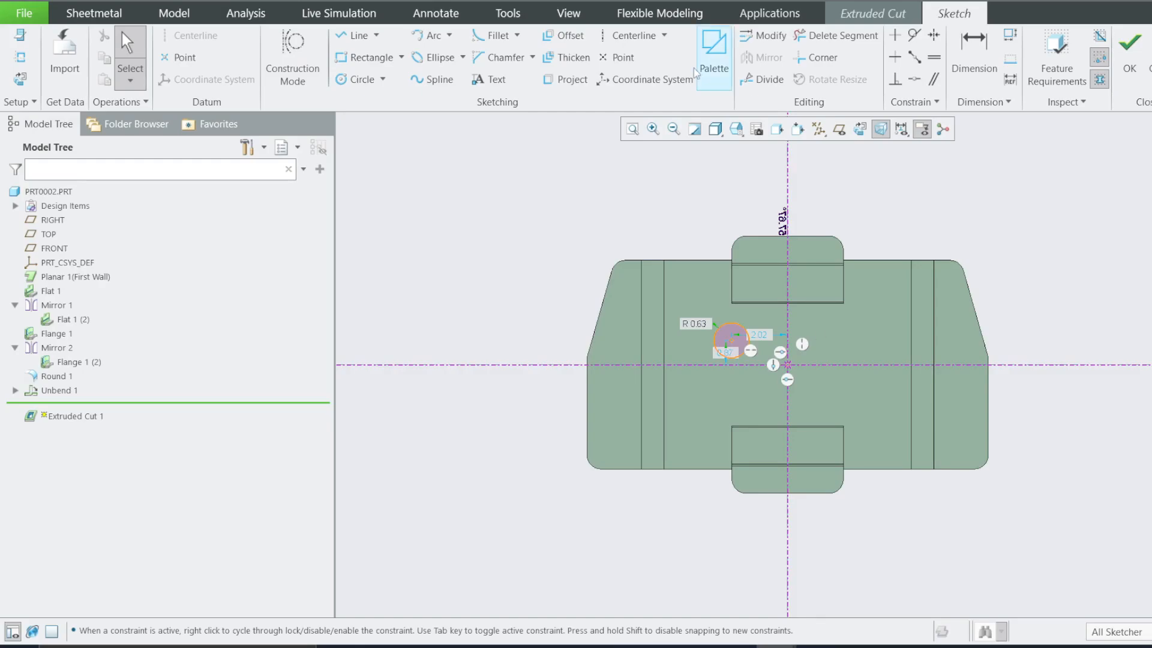
key("d")
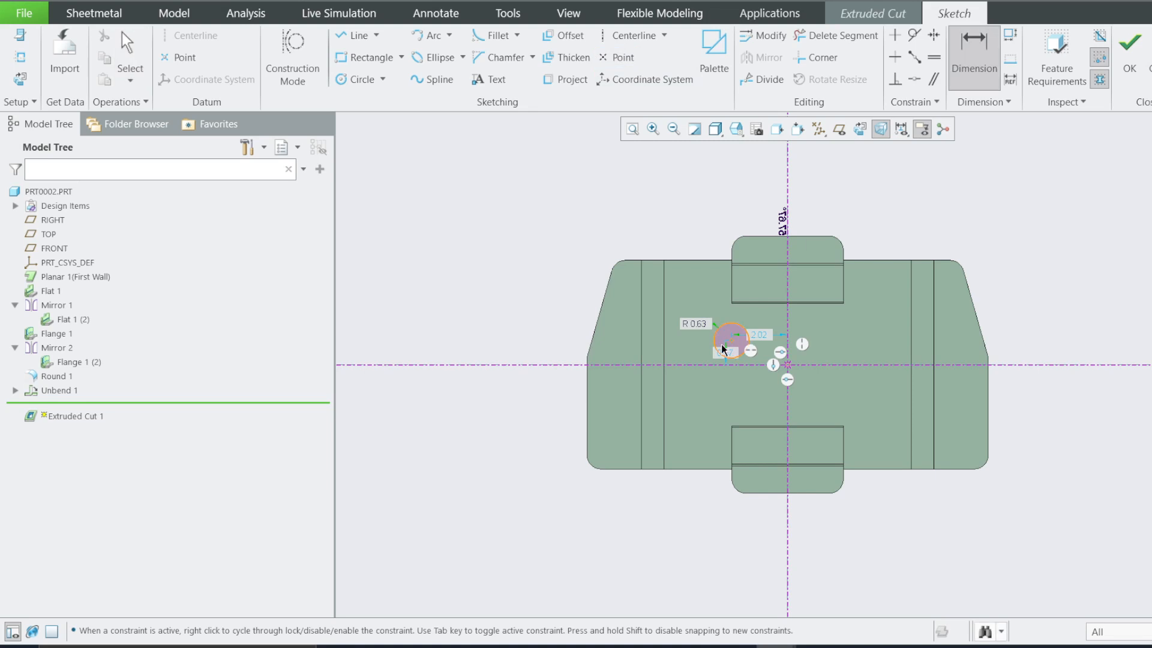
left_click(788, 321)
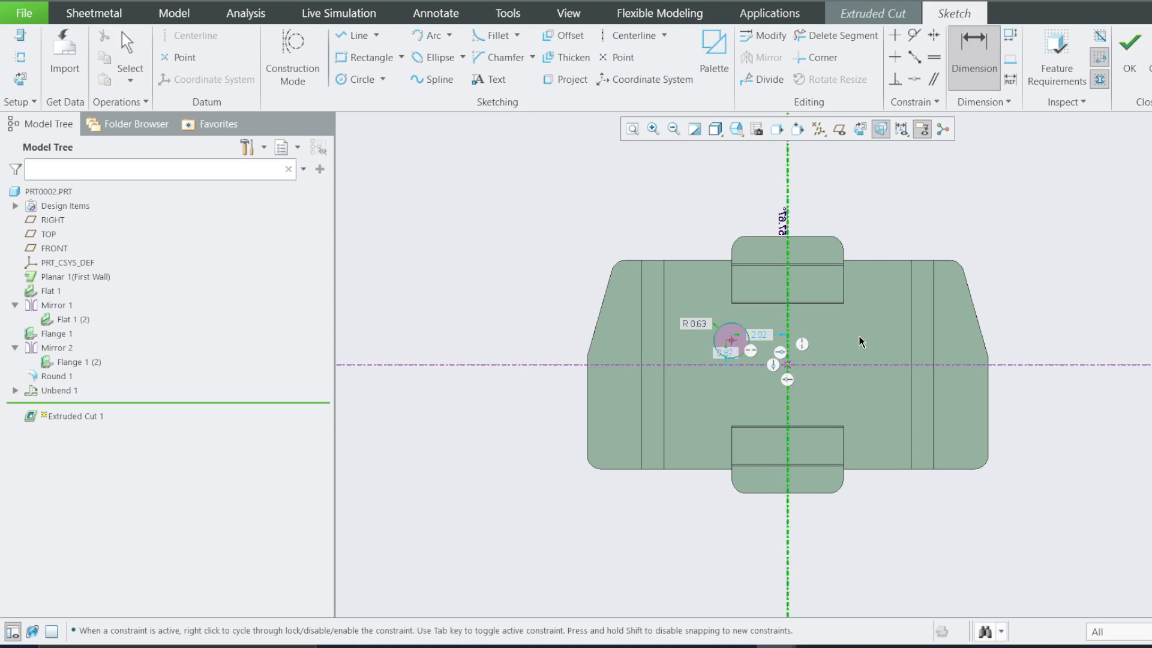
middle_click(864, 333)
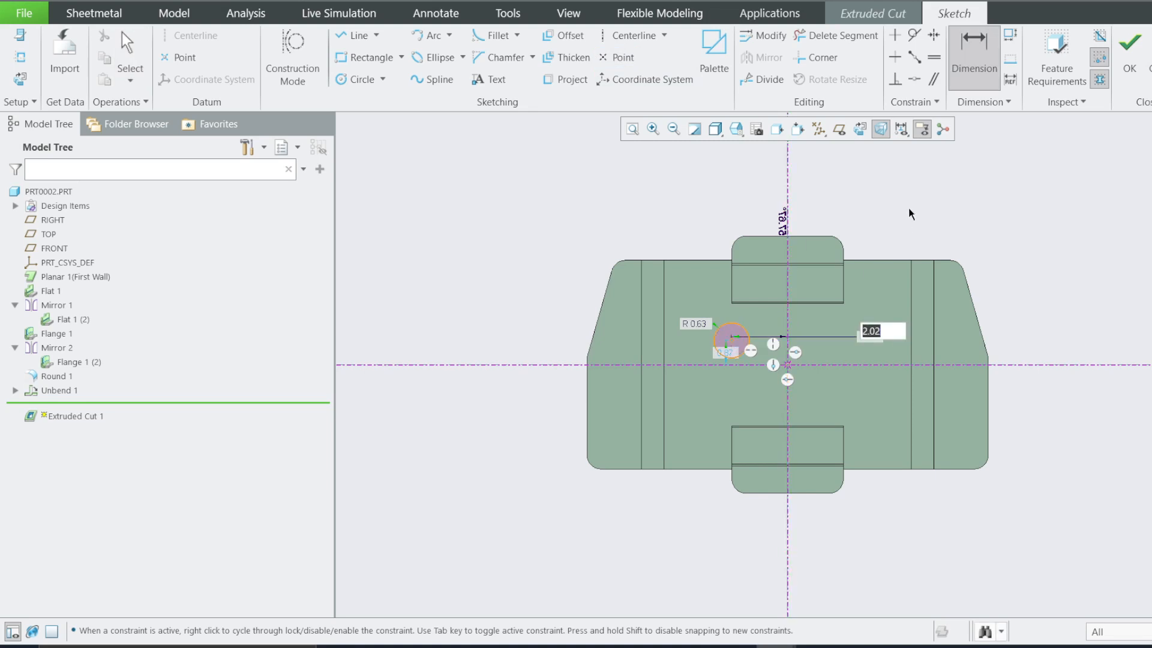
type("1.75/2")
key("Return")
Step: Set the circle center's distance from the horizontal centerline to 1.75/2
scroll(761, 354, "down", 5)
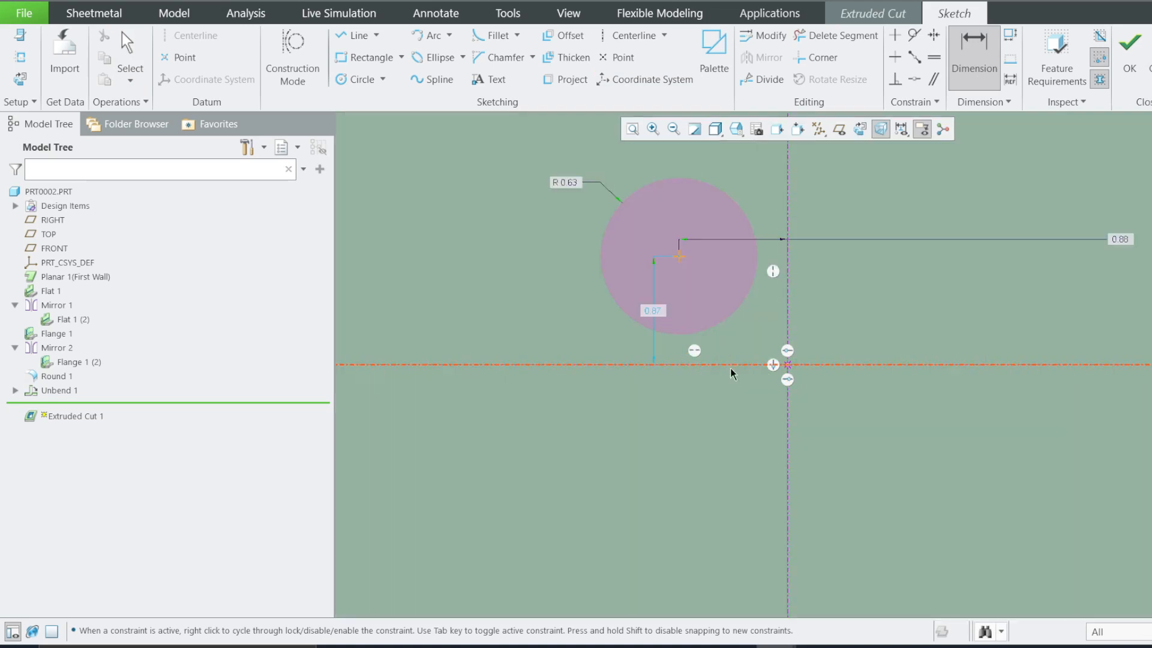
middle_click(655, 316)
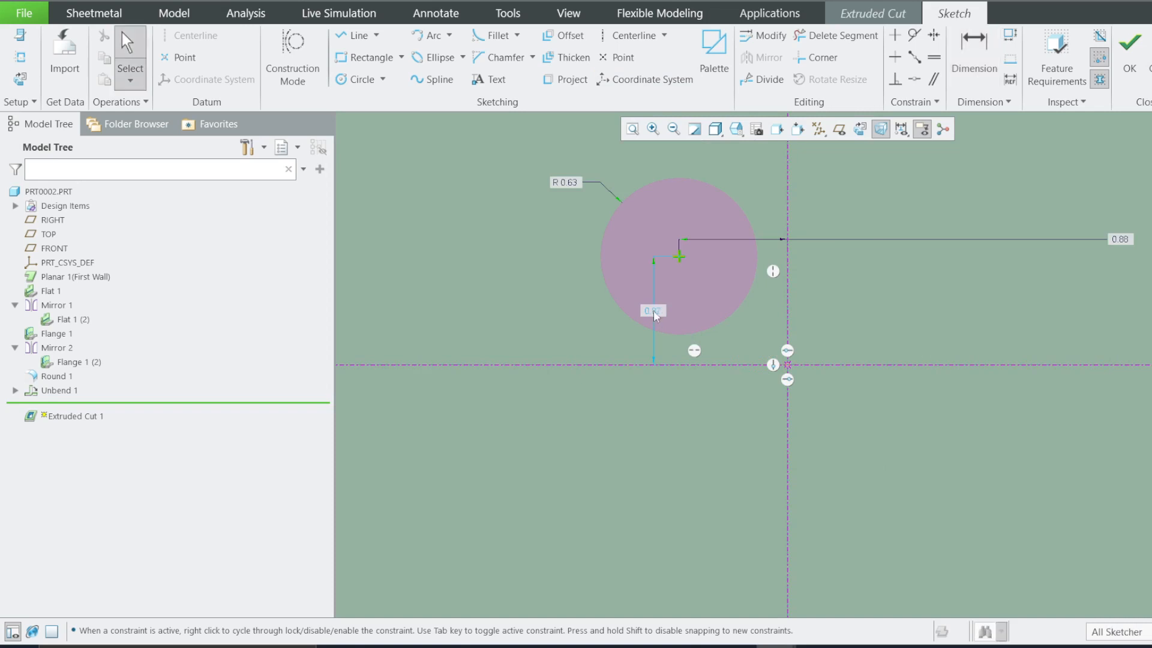
double_click(656, 315)
type("1.75/2")
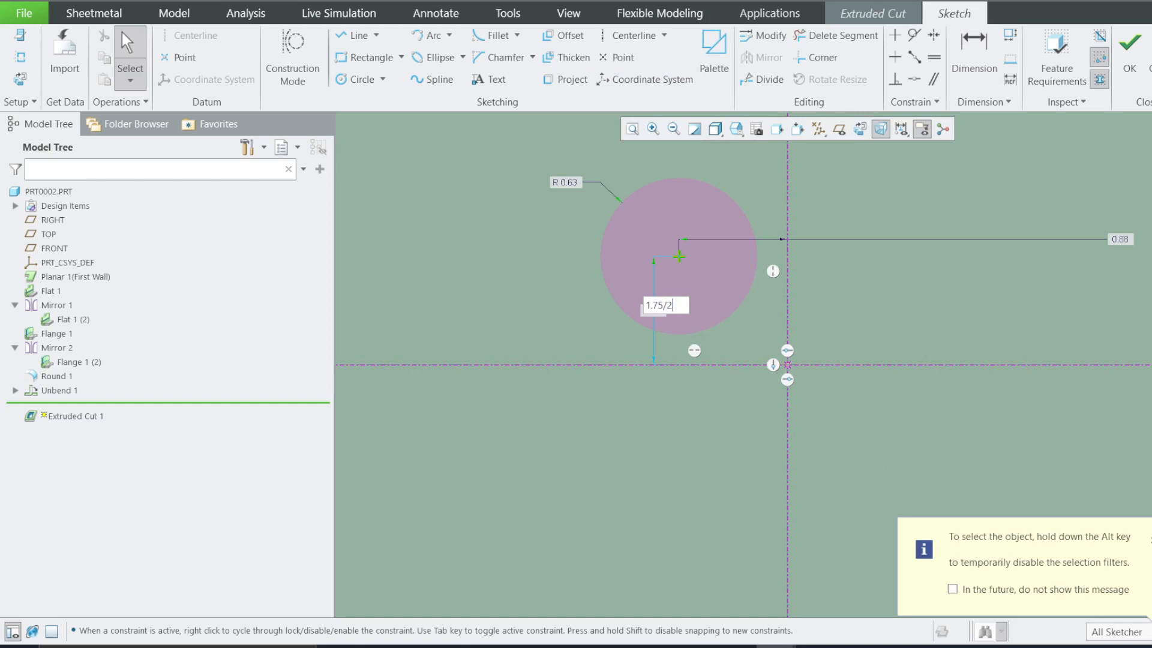
key("Return")
Step: Accept the circle sketch and complete the extruded cut normal to the surface
key("ctrl+d")
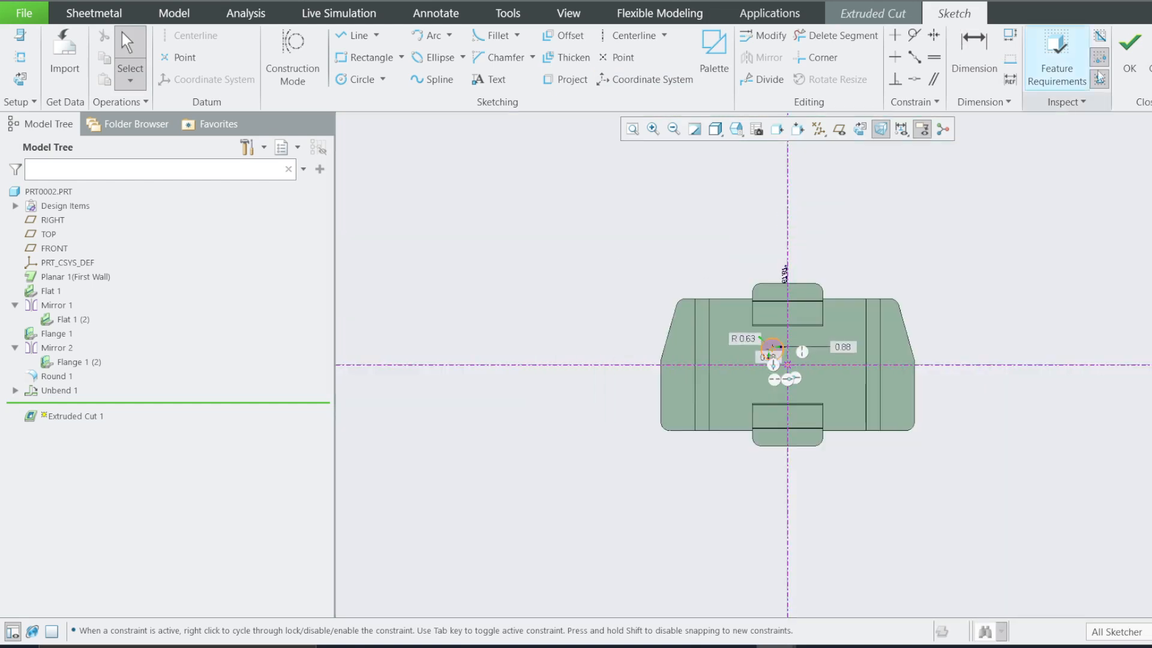
left_click(1130, 48)
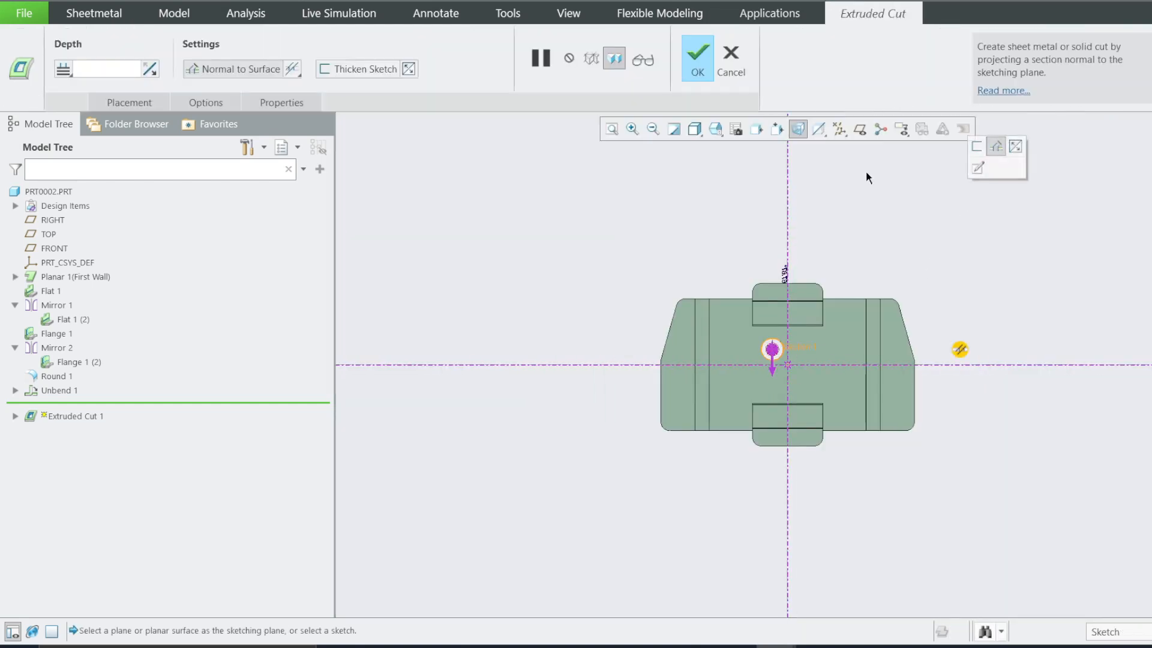
left_click(699, 65)
Step: Start a pattern of the circular extruded cut and set its type to Fill
scroll(787, 336, "down", 2)
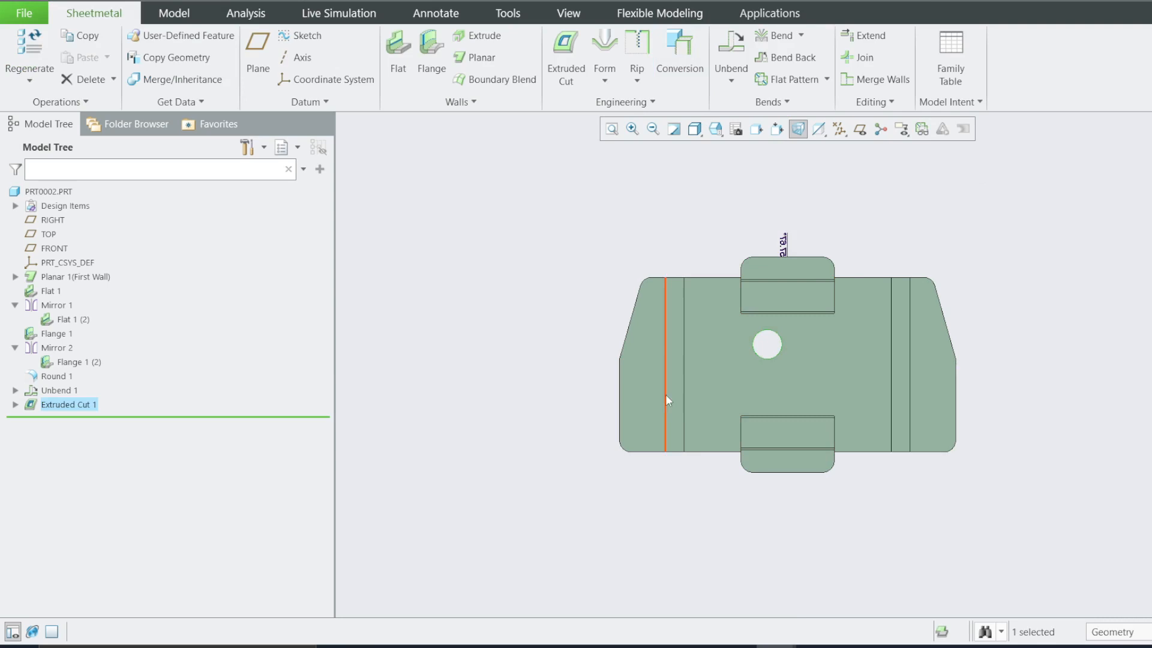
right_click(65, 406)
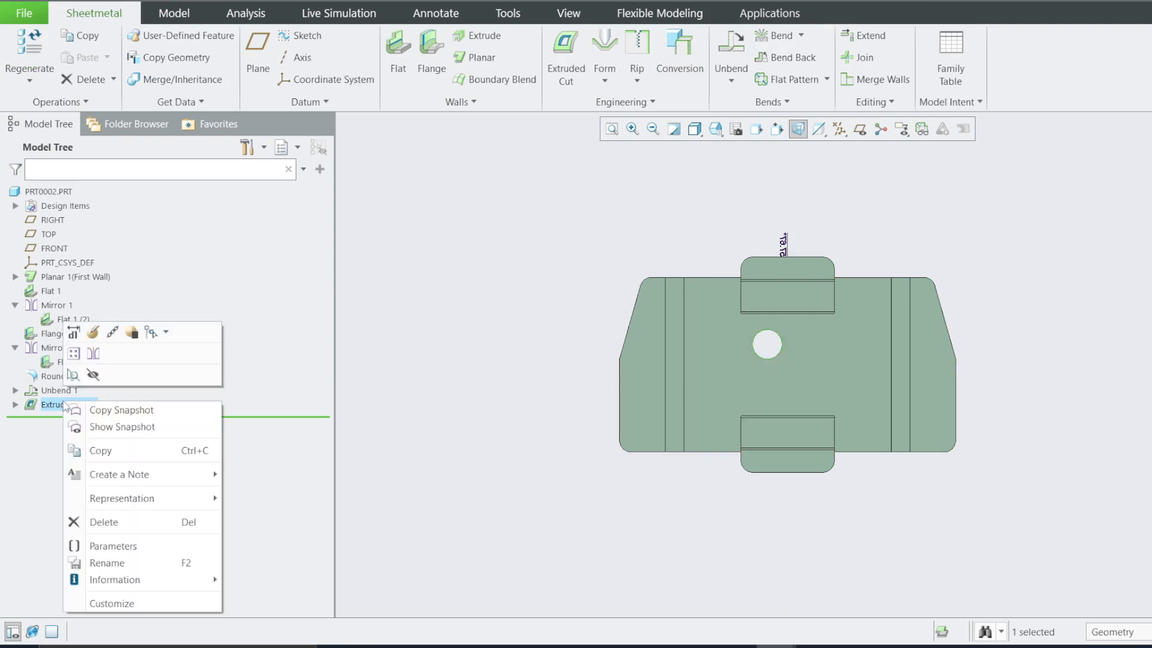
left_click(74, 353)
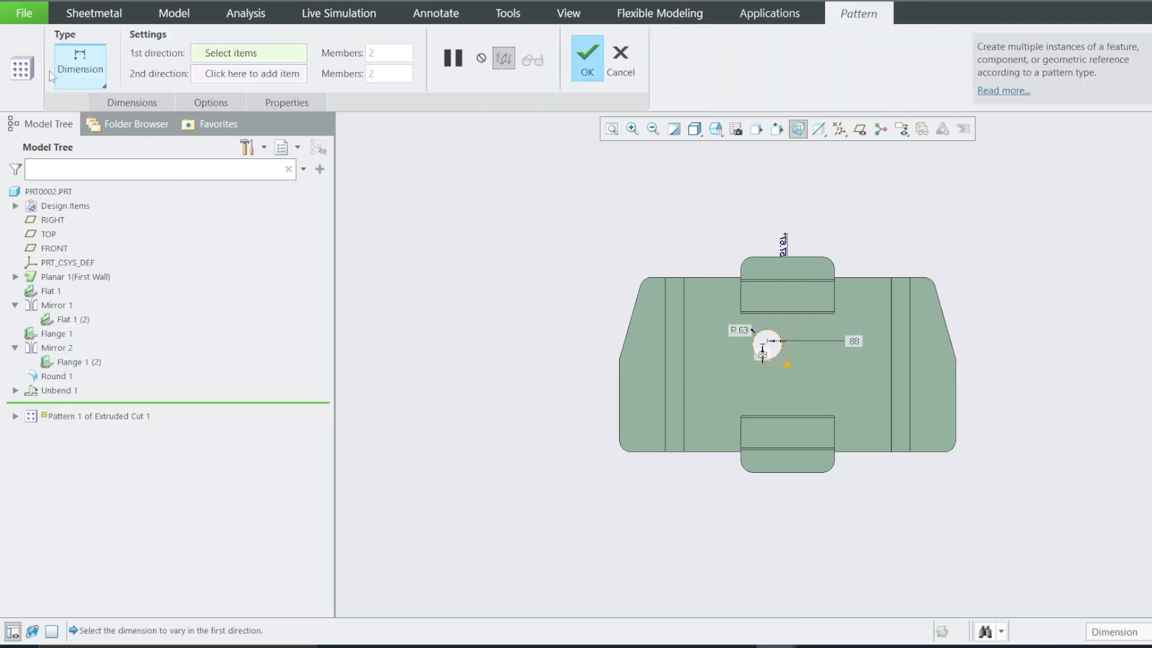
left_click(56, 71)
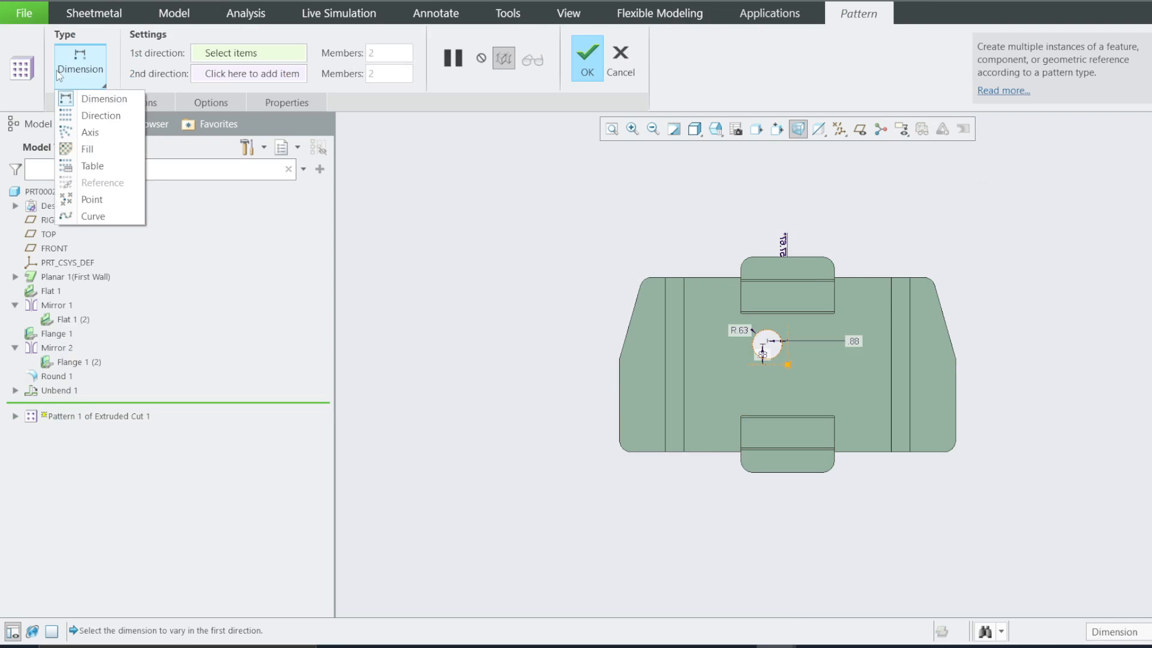
left_click(89, 150)
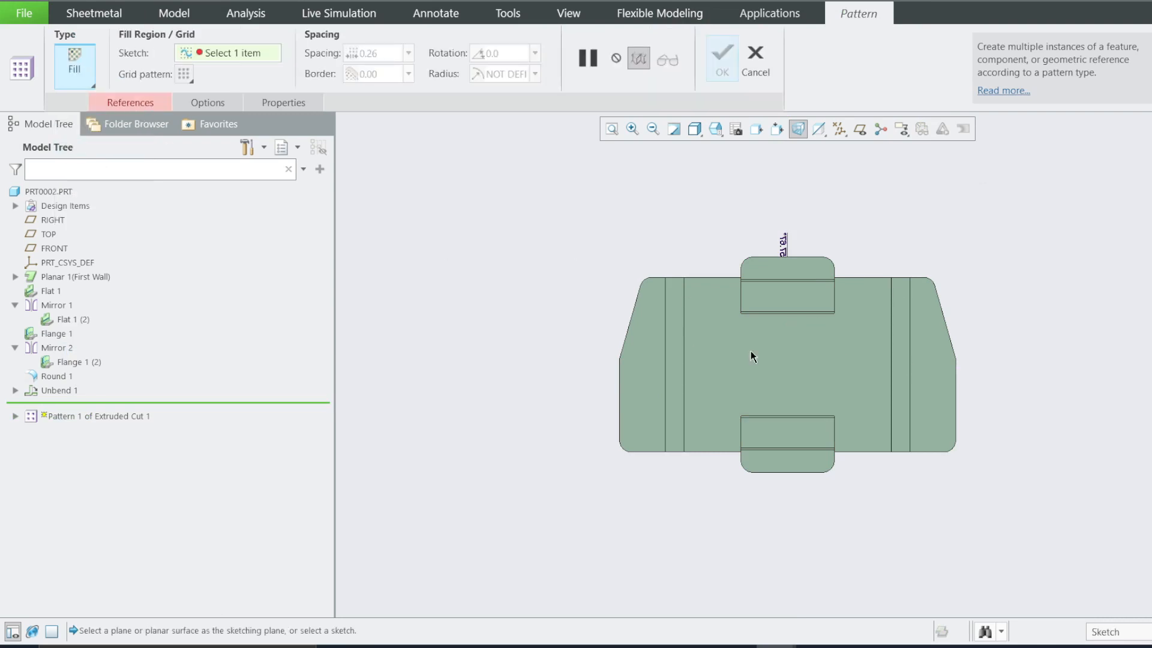
left_click(132, 103)
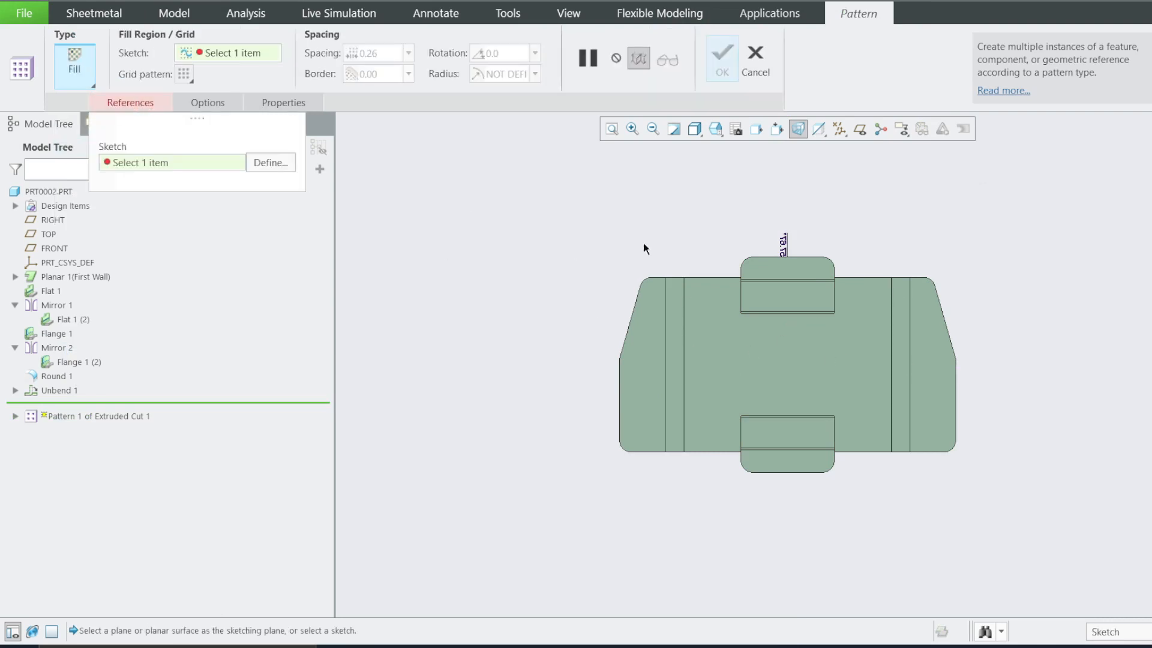
left_click(268, 164)
left_click(837, 357)
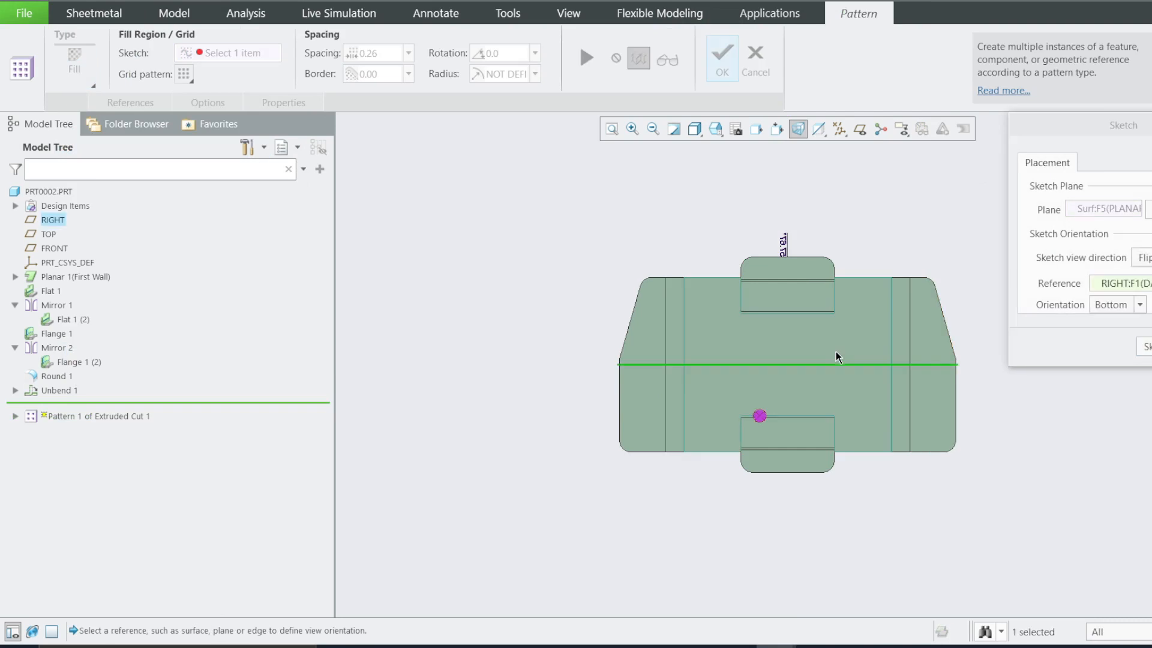
left_click(1147, 346)
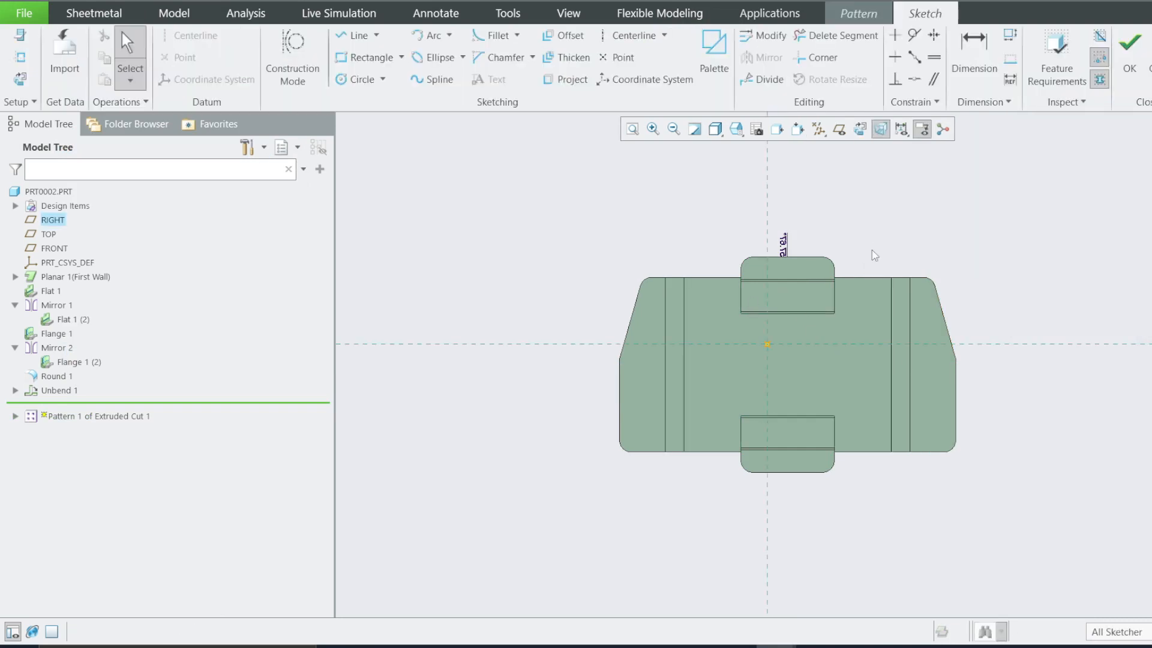
scroll(987, 276, "up", 1)
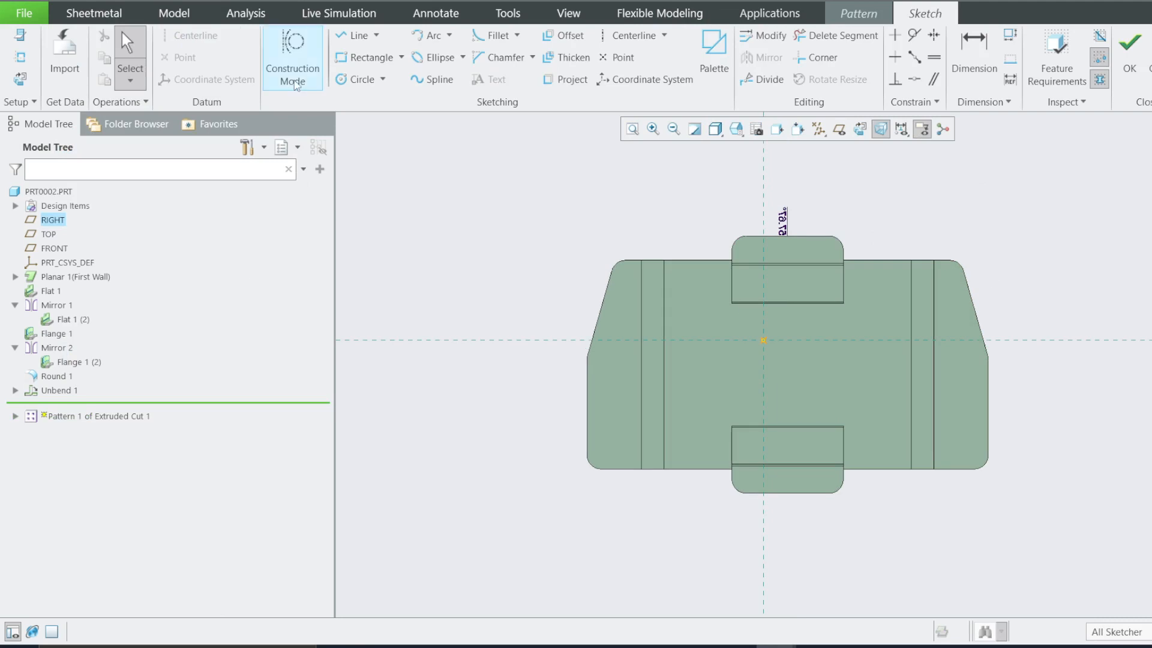
left_click(1149, 58)
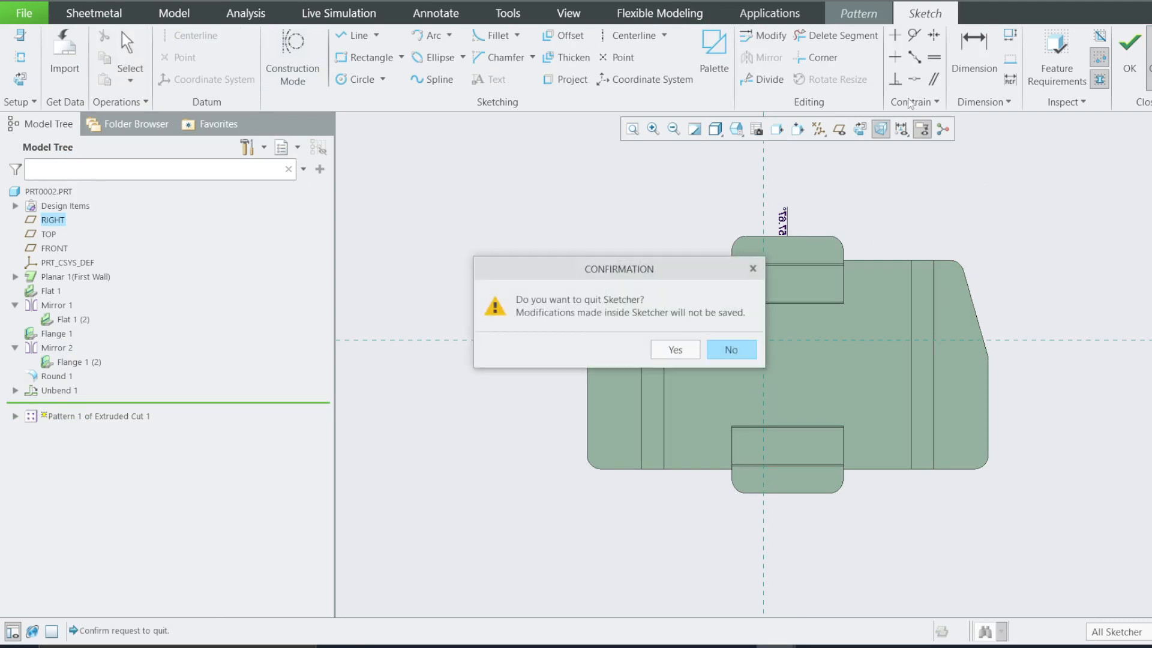
left_click(676, 350)
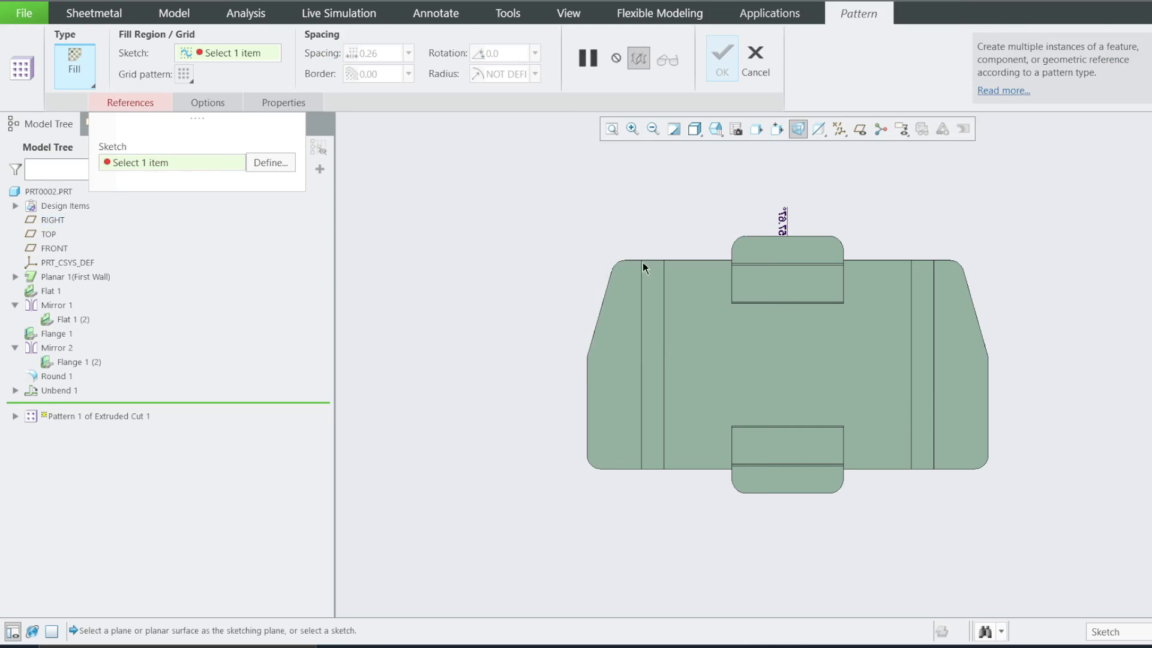
Step: Start the fill region sketch on the central wall's surface, with the RIGHT plane as the bottom orientation reference
left_click(270, 162)
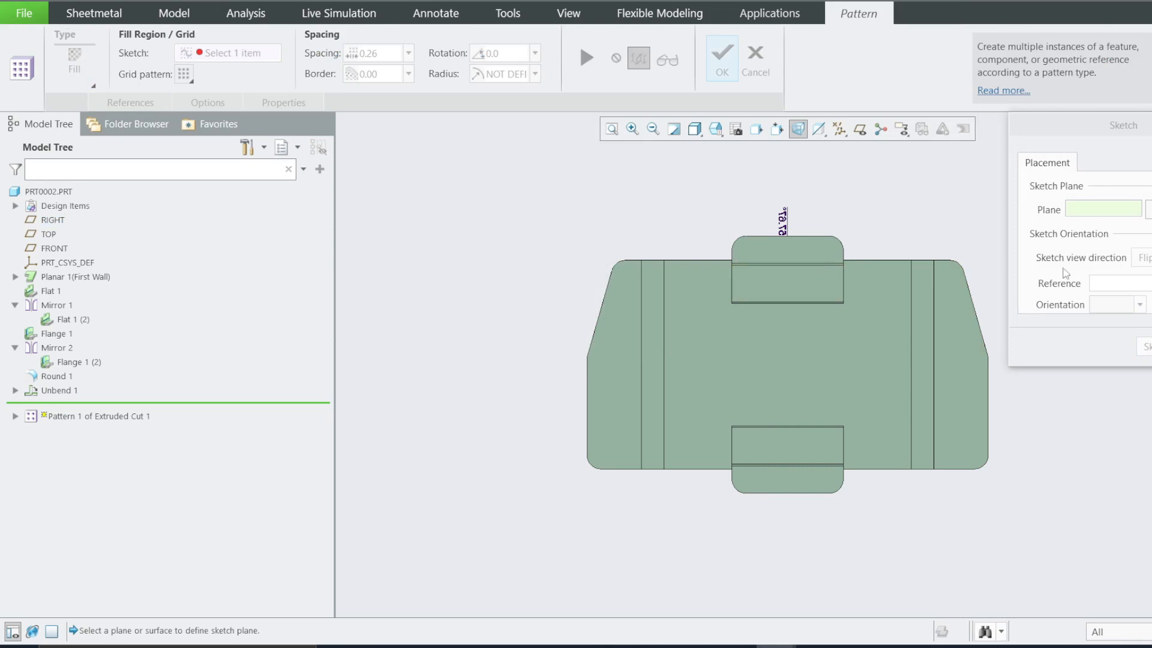
left_click(776, 350)
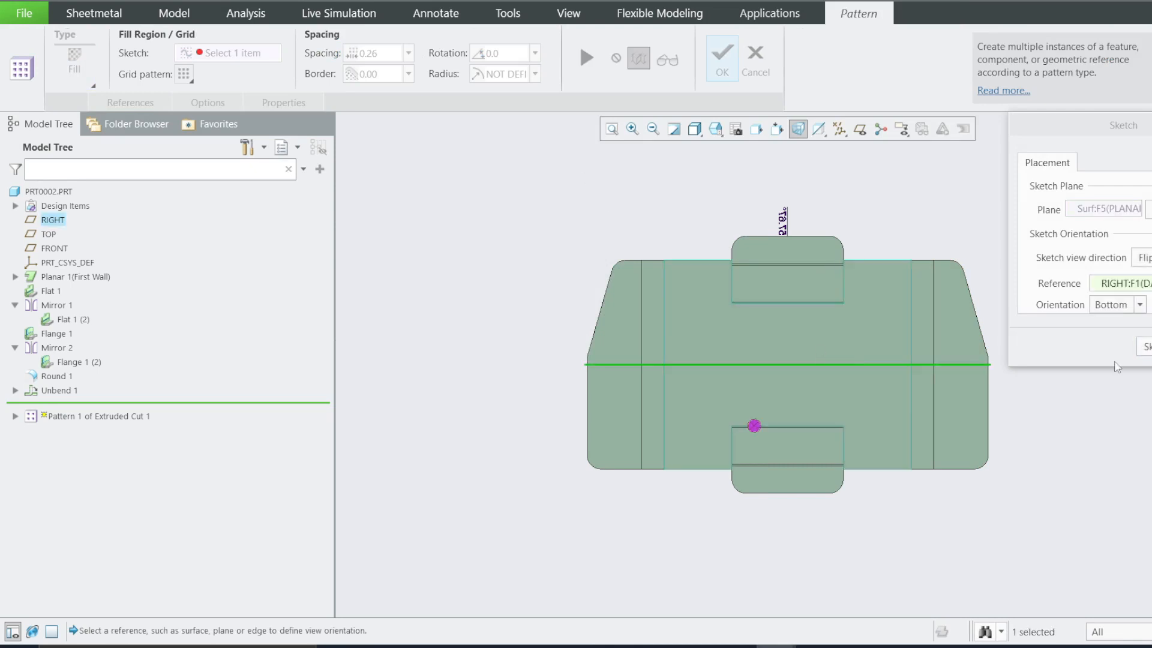
left_click(1143, 347)
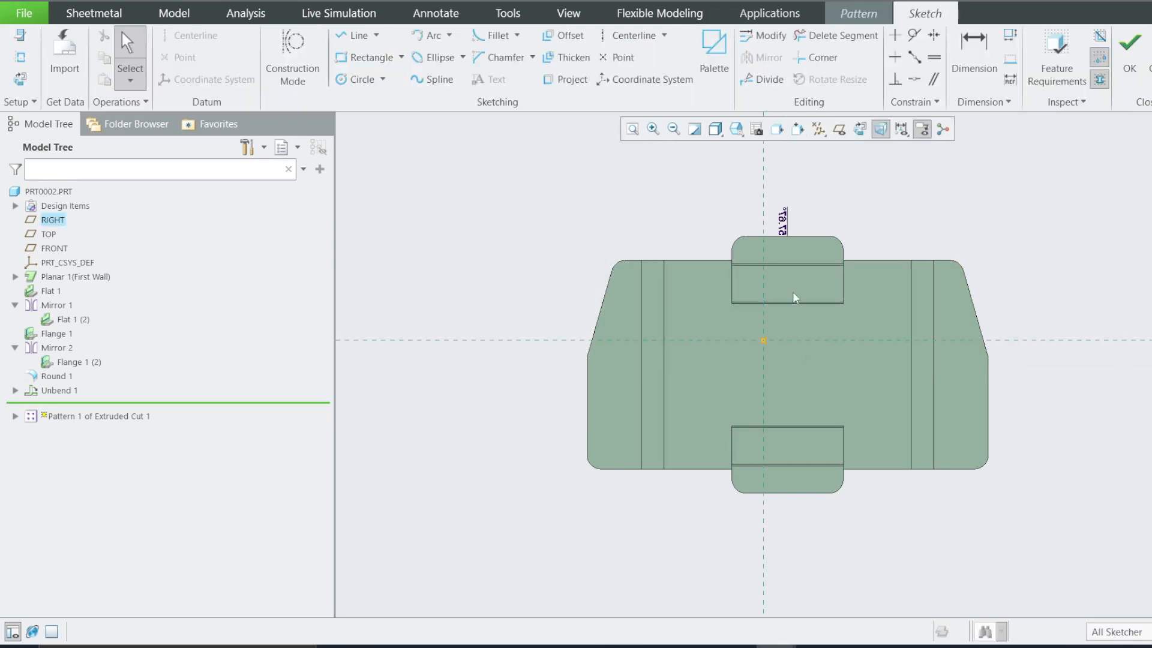
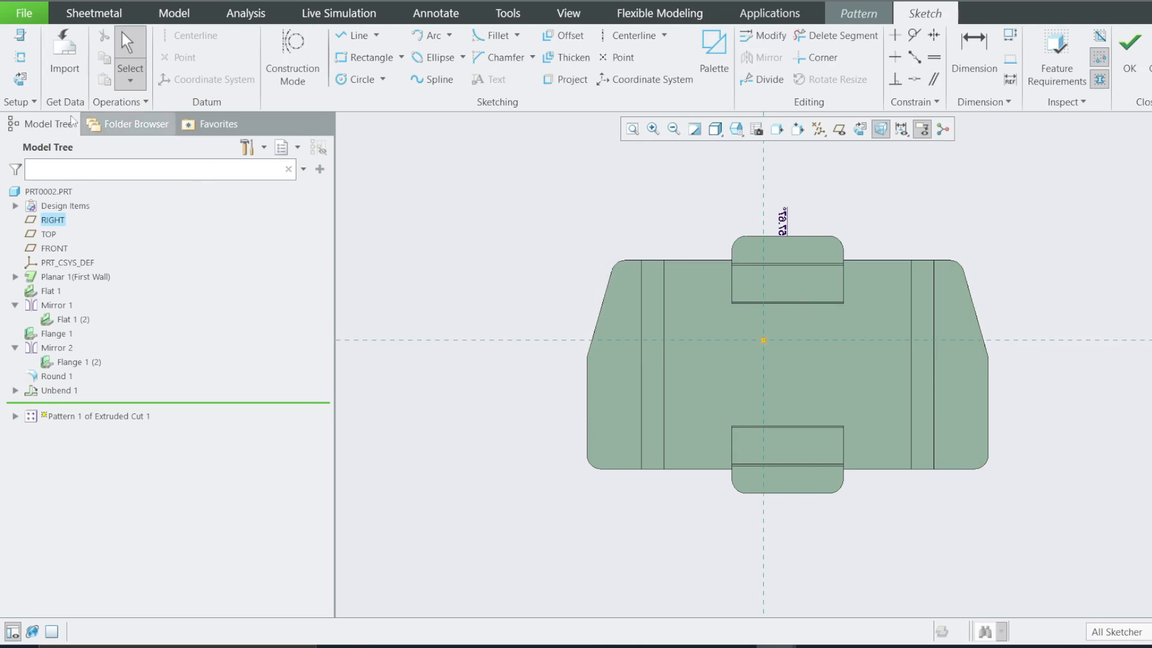
Step: Add the central wall's upper and lower edges and the outer edges of both flattened side walls as sketch references
left_click(685, 261)
left_click(690, 469)
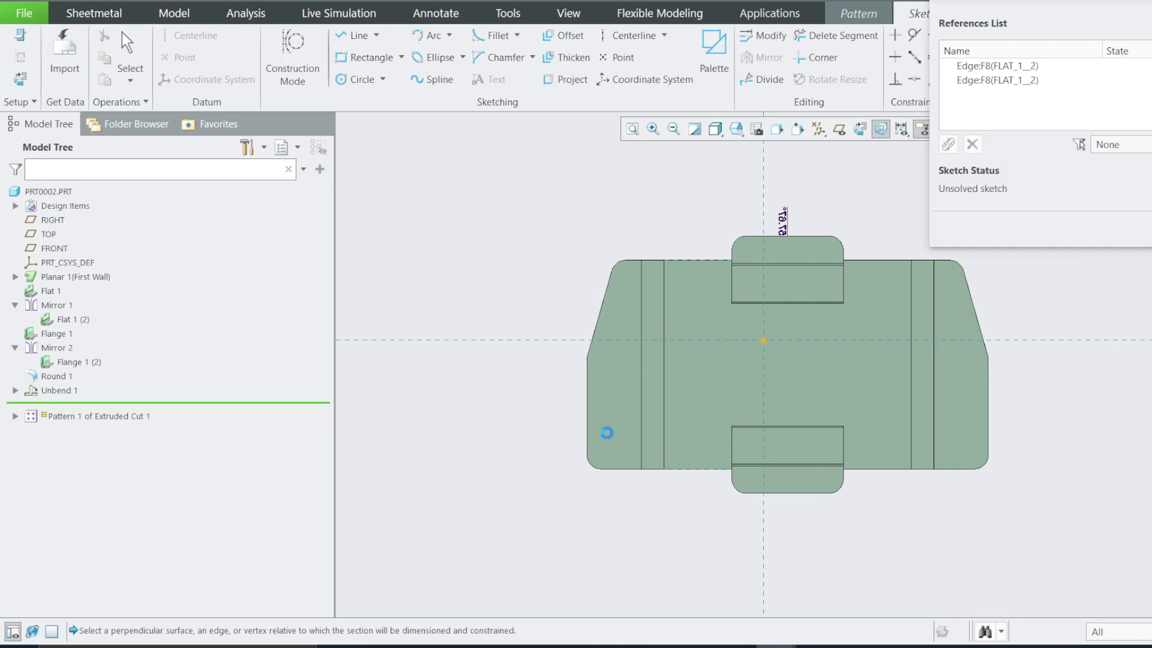
left_click(606, 433)
left_click(989, 408)
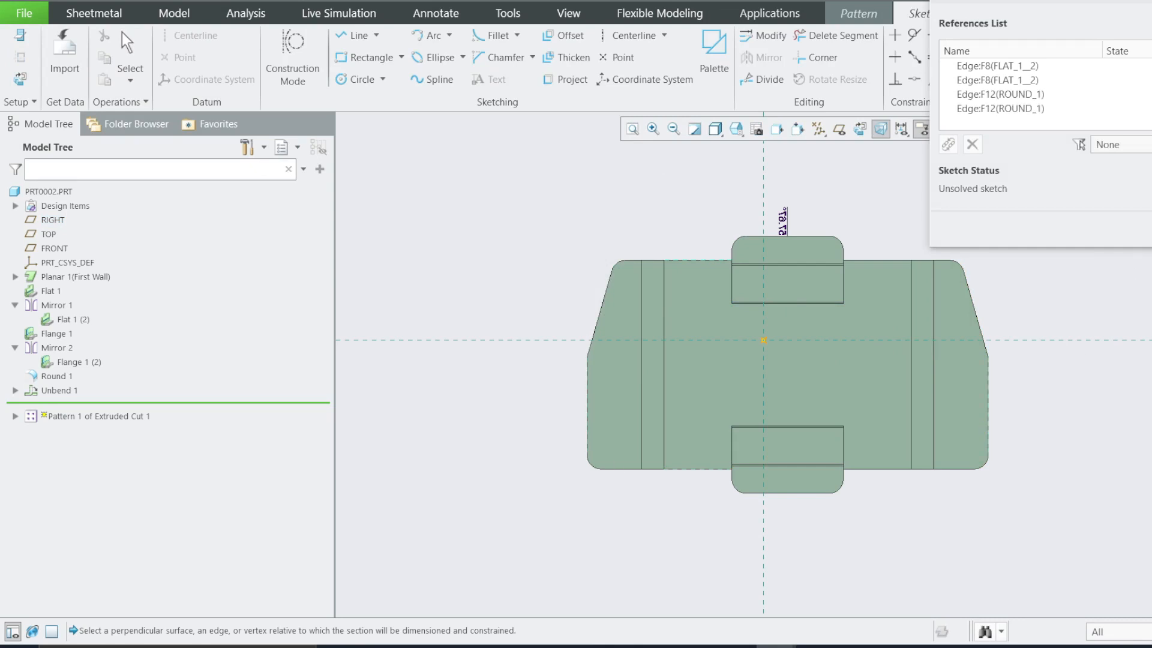
key("Escape")
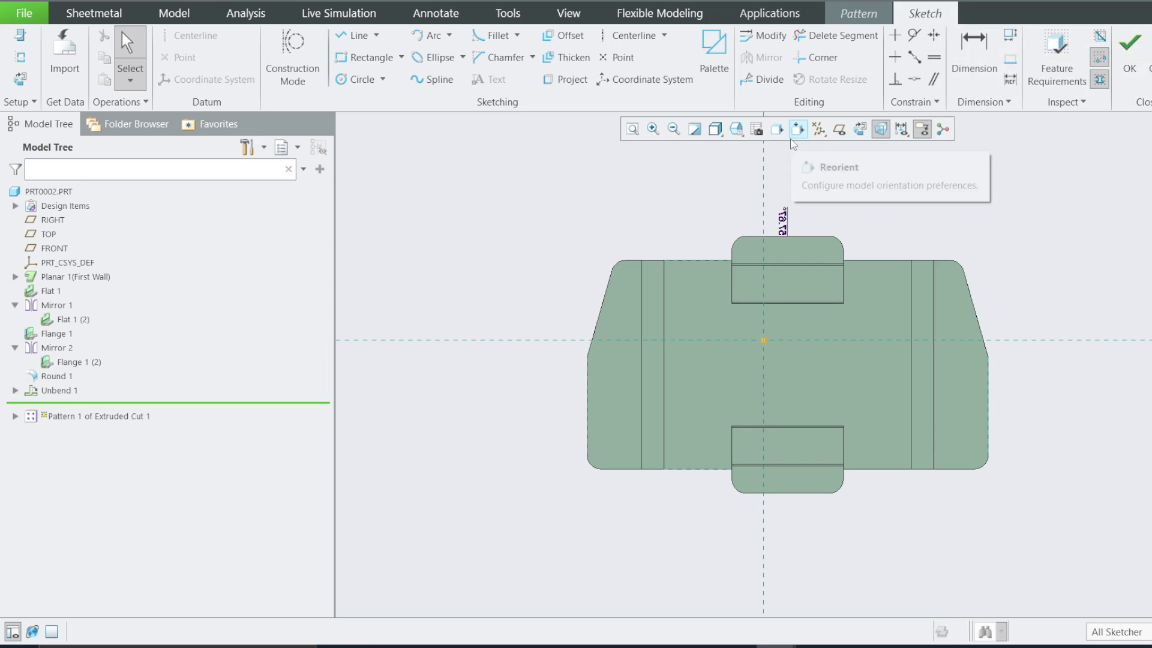
Step: Sketch a corner rectangle about 19.79 by 10.25 enclosing the whole flattened part as the fill region
left_click(401, 58)
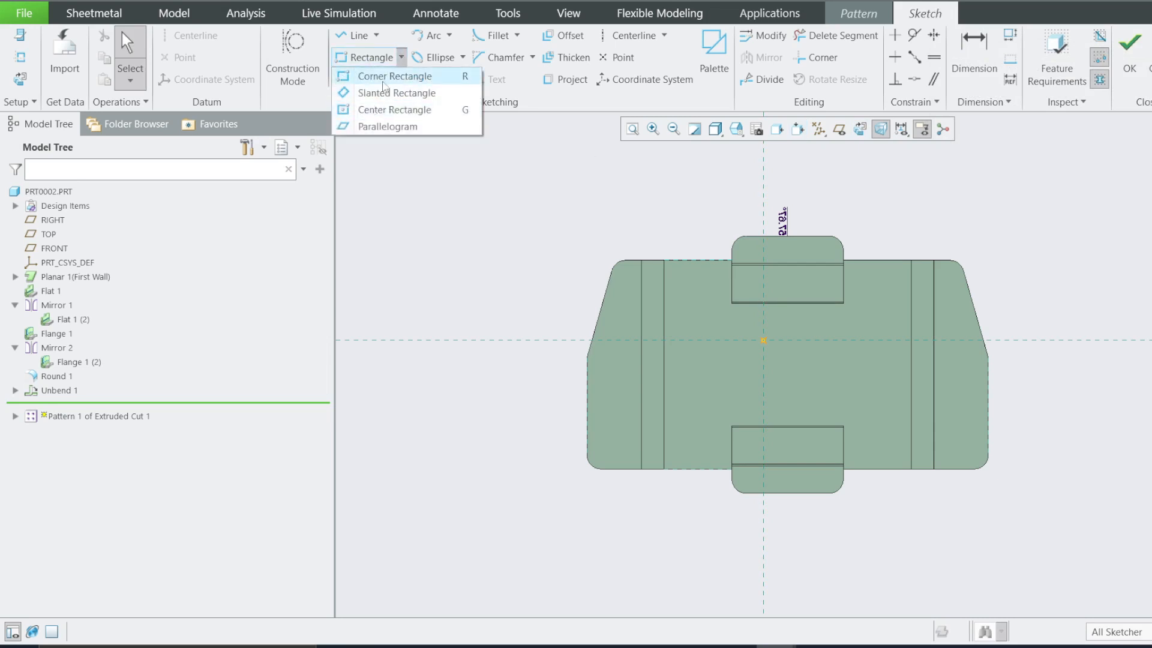
left_click(382, 83)
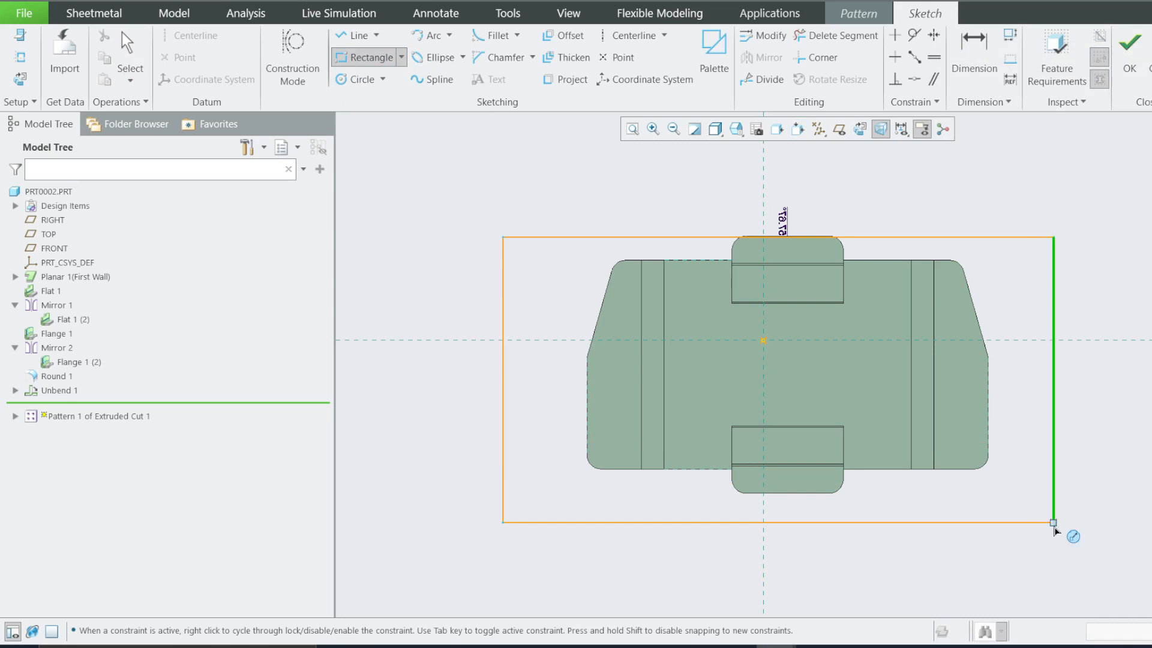
left_click(1054, 522)
middle_click(1125, 378)
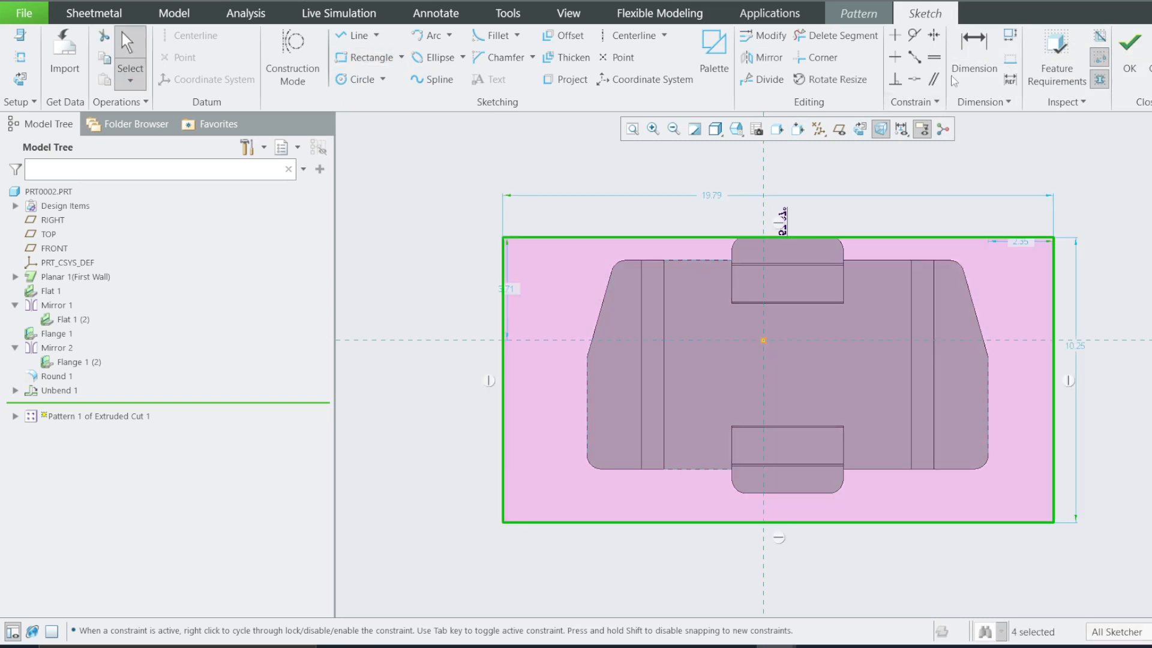
Step: Make the rectangle's four sides coincident with the referenced wall edges and accept the fill region sketch
left_click(914, 78)
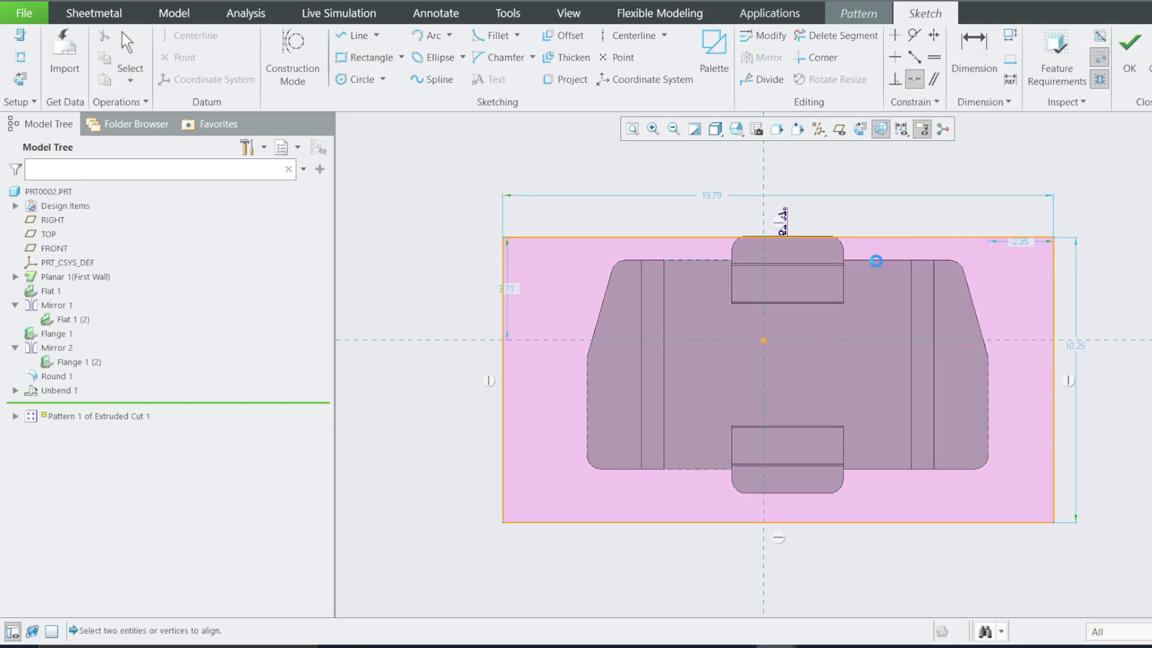
left_click(877, 239)
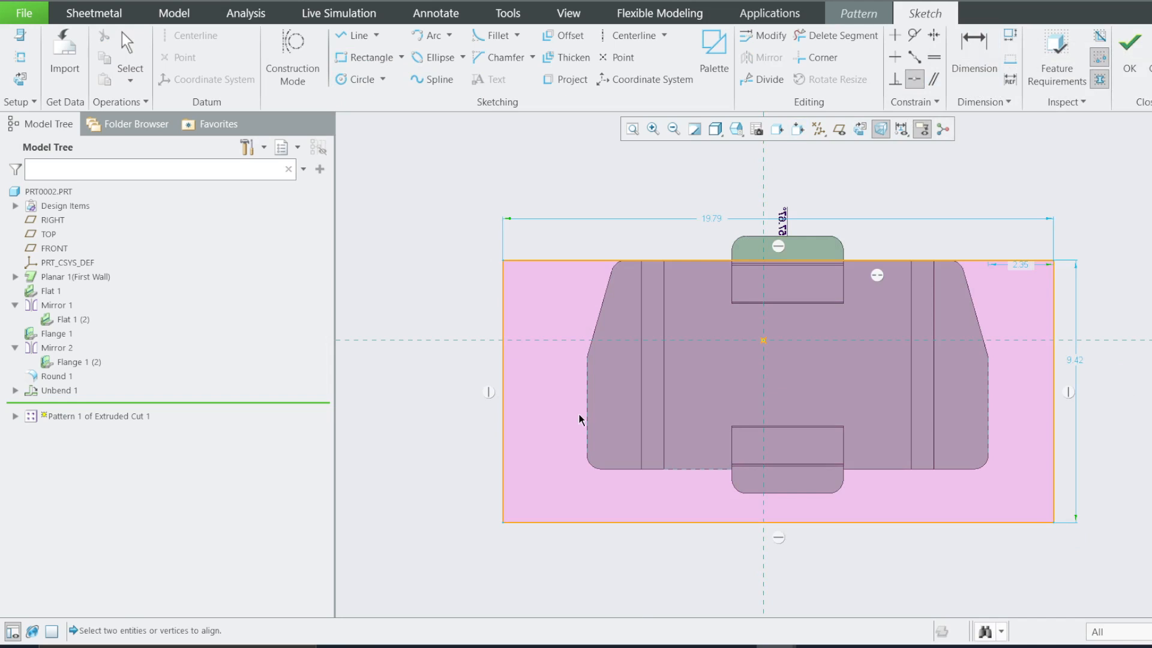
left_click(586, 398)
left_click(506, 434)
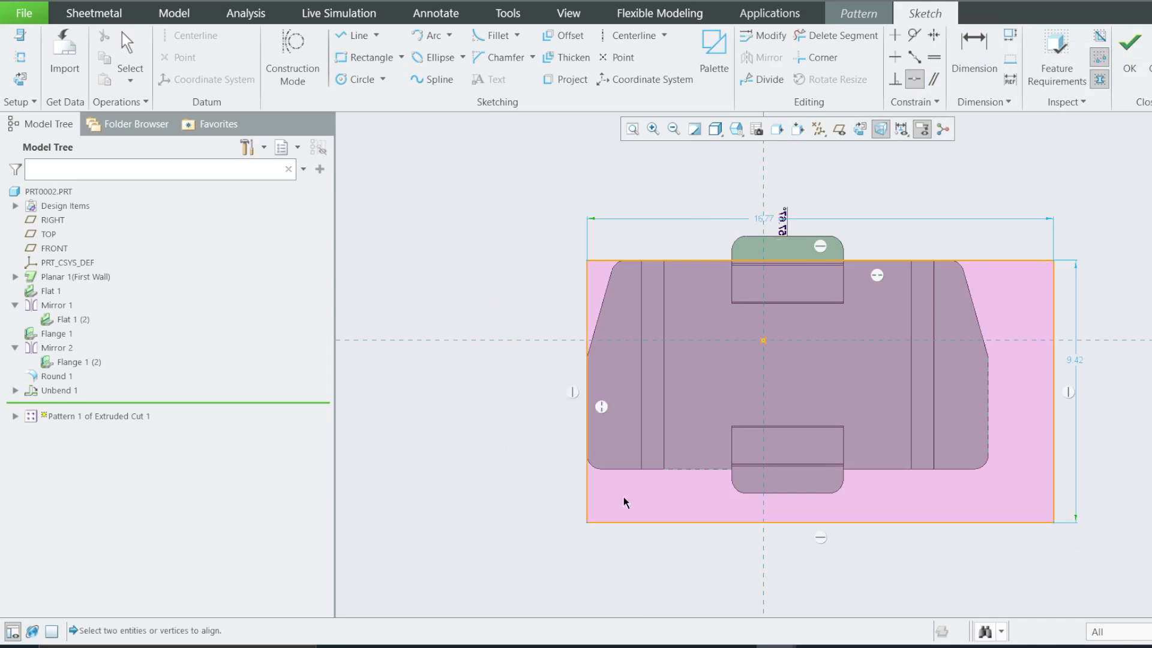
left_click(693, 470)
left_click(695, 521)
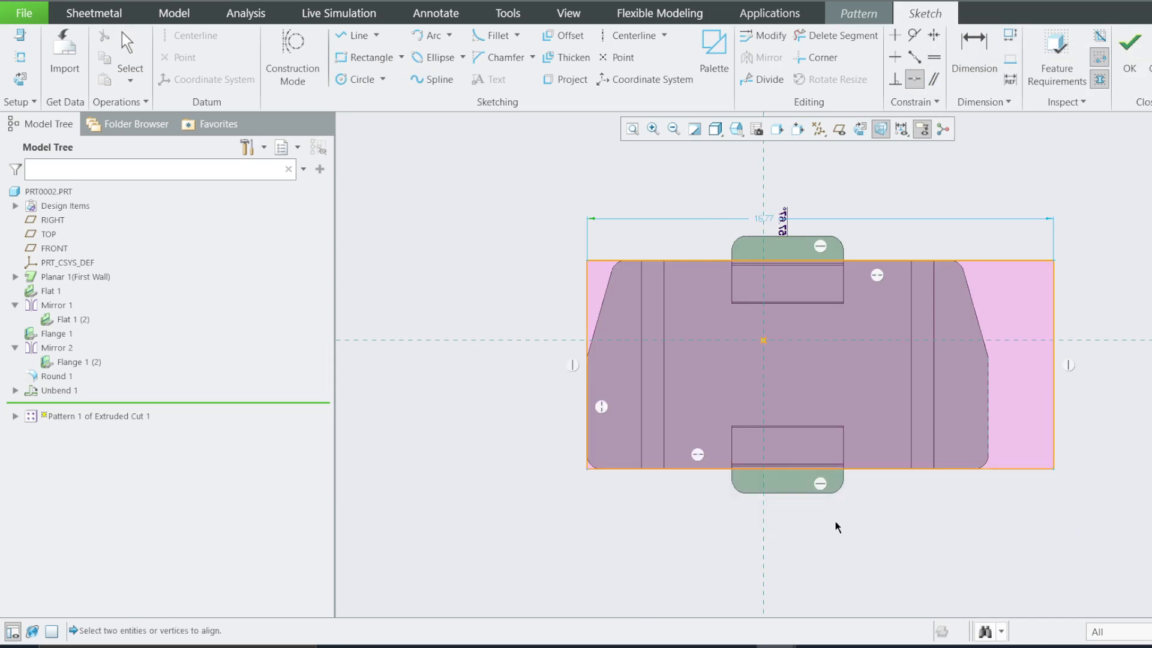
left_click(988, 431)
left_click(1054, 425)
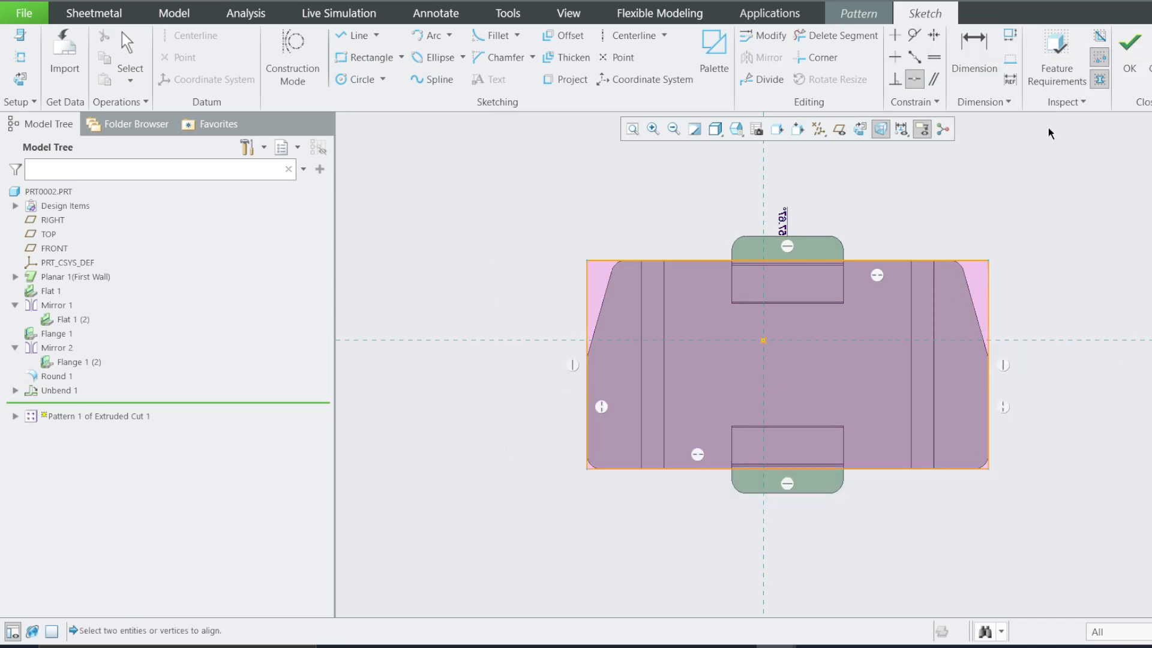
left_click(1129, 51)
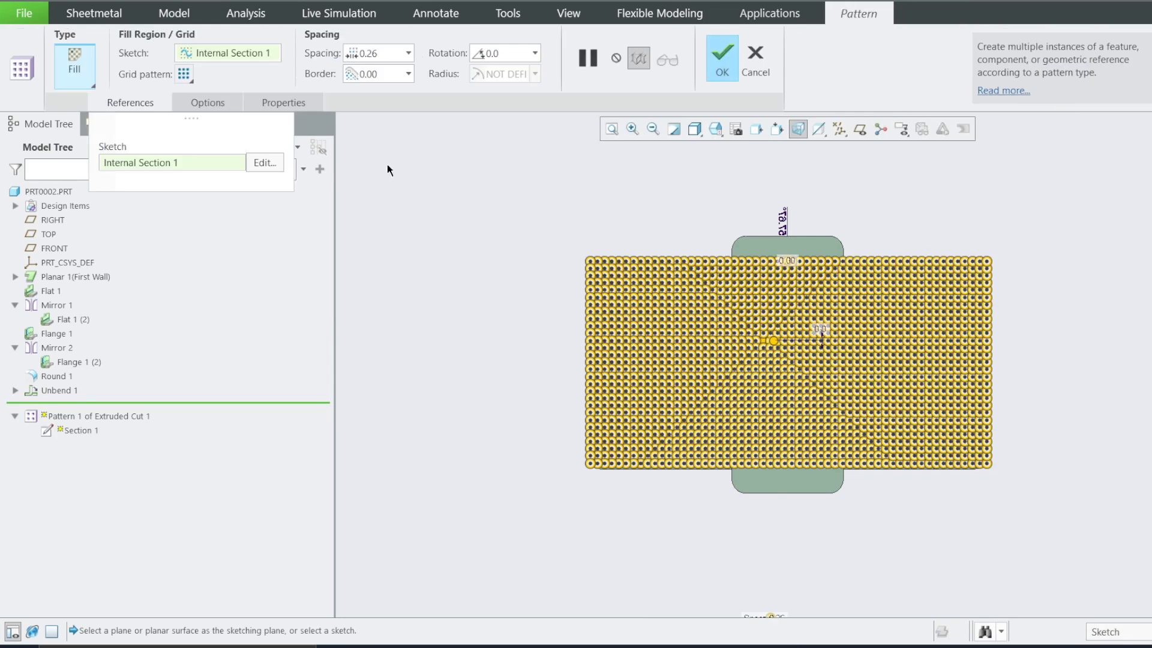
Step: Set the fill pattern's spacing to 1.75 and complete the pattern
double_click(376, 54)
type("1.7")
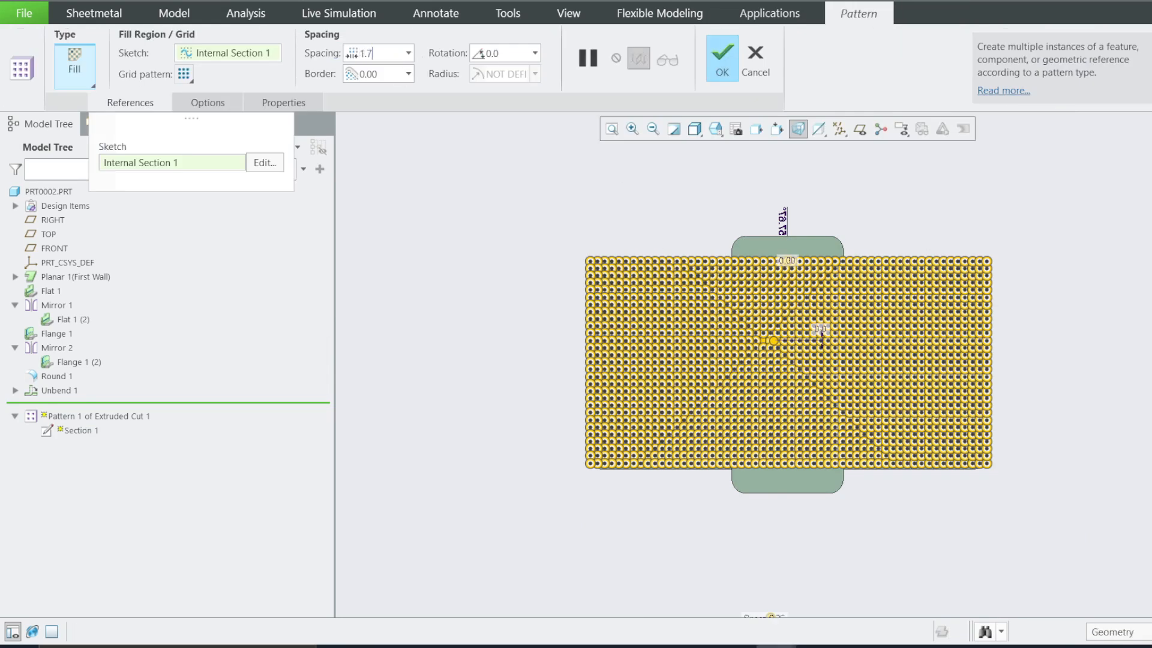
type("5")
key("Return")
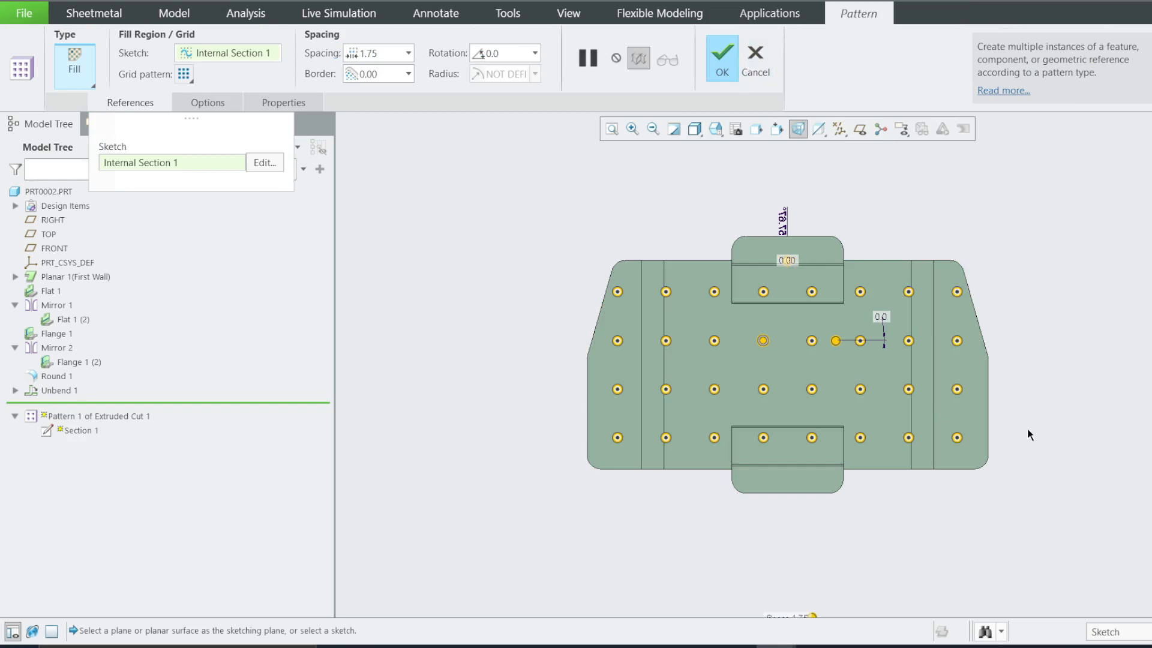
left_click(721, 60)
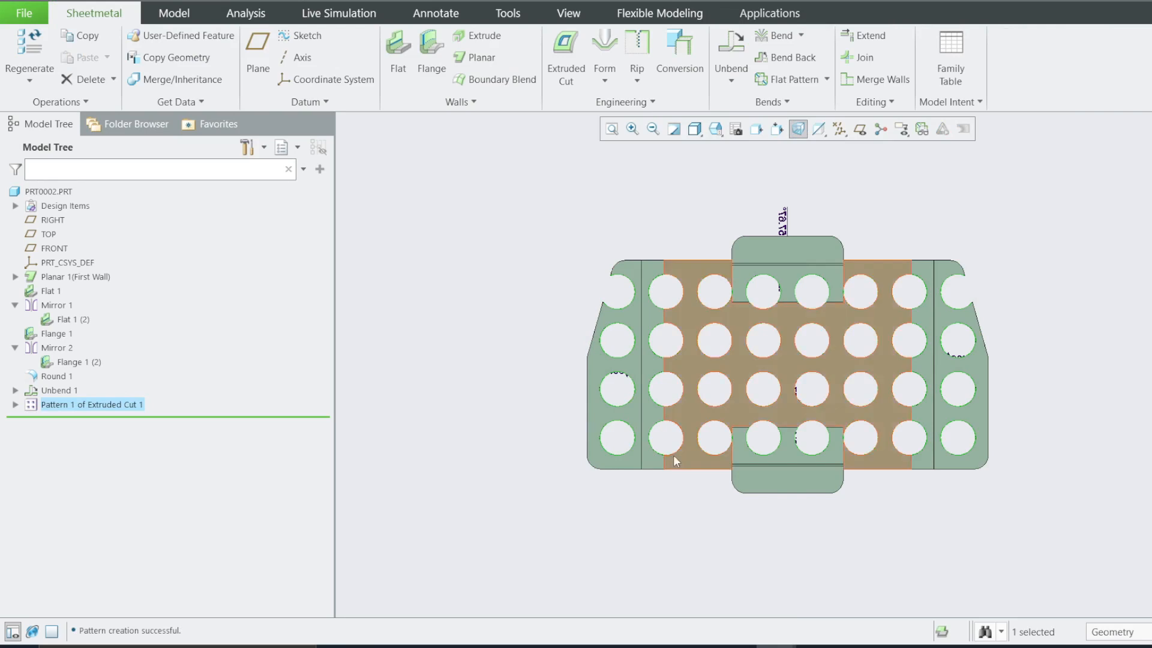
Step: Edit the fill pattern's definition and exclude the four middle and two outermost hole positions of the upper row
middle_click_drag(673, 455, 662, 459)
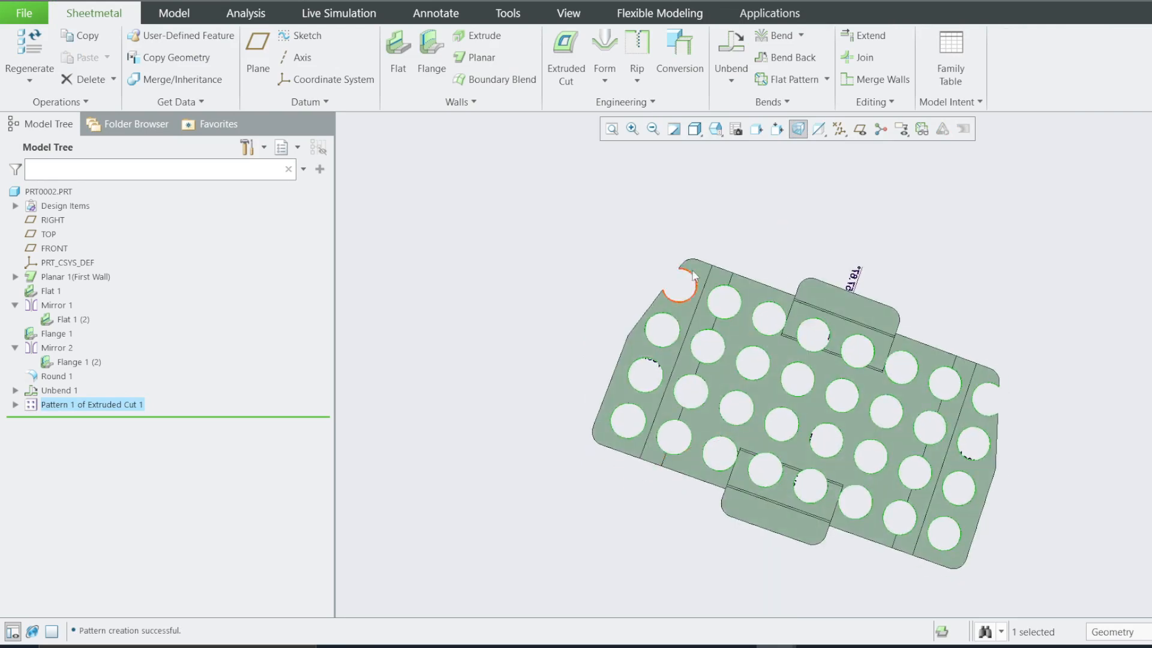
right_click(123, 404)
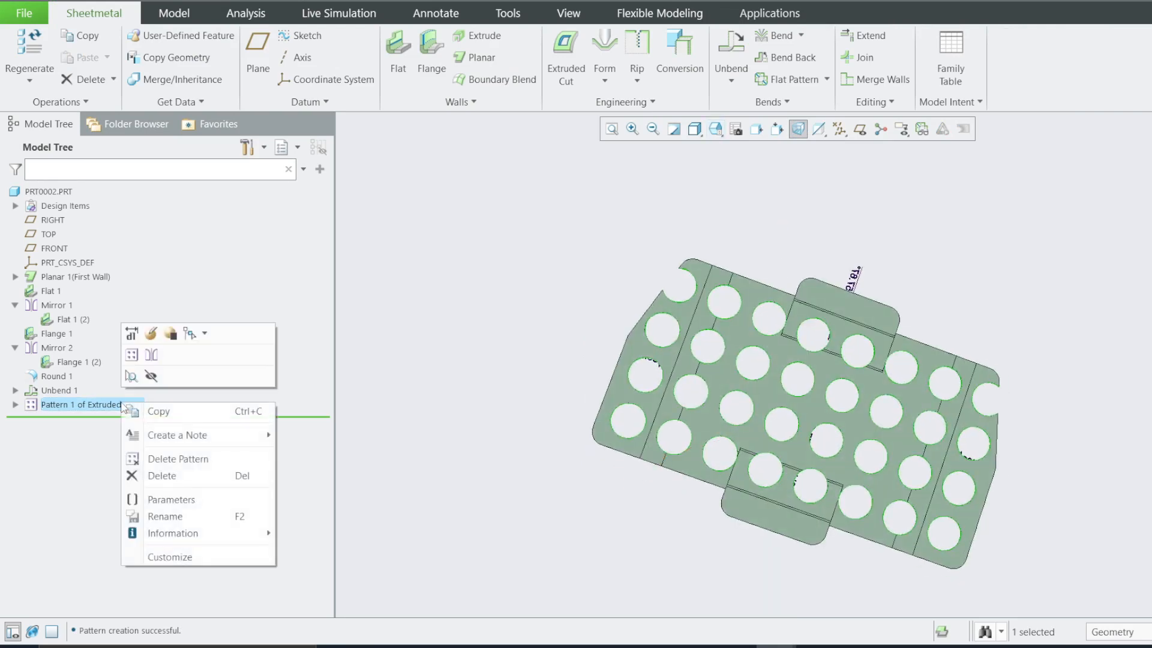
left_click(138, 337)
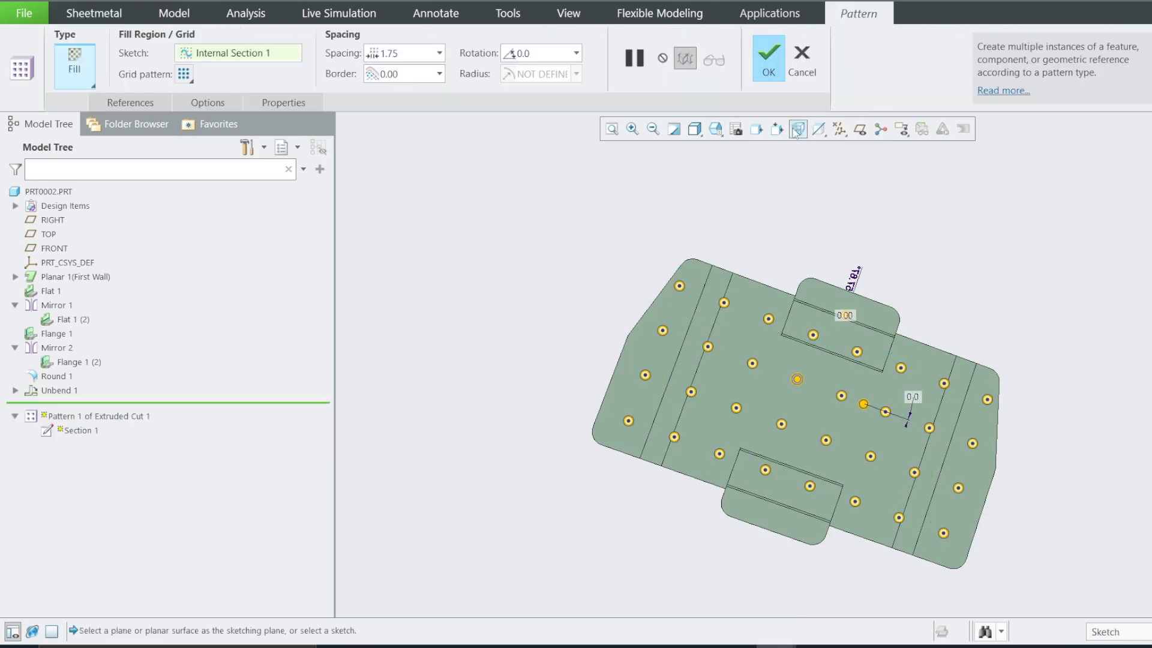
left_click(796, 133)
left_click(795, 133)
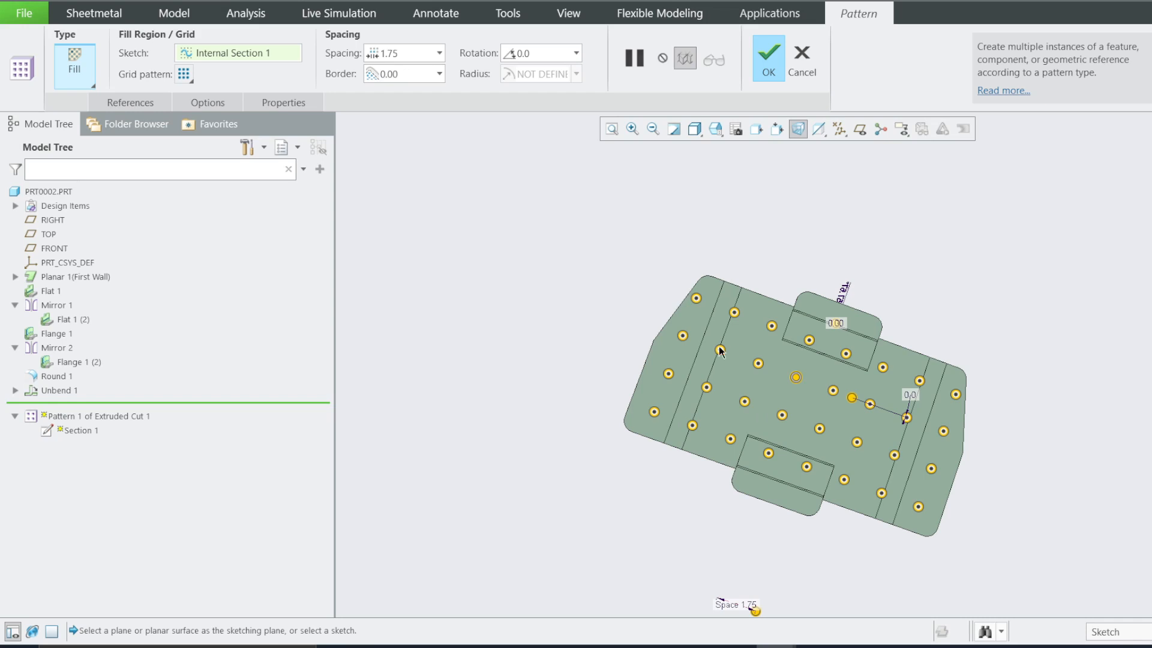
left_click(809, 339)
left_click(846, 354)
left_click(882, 367)
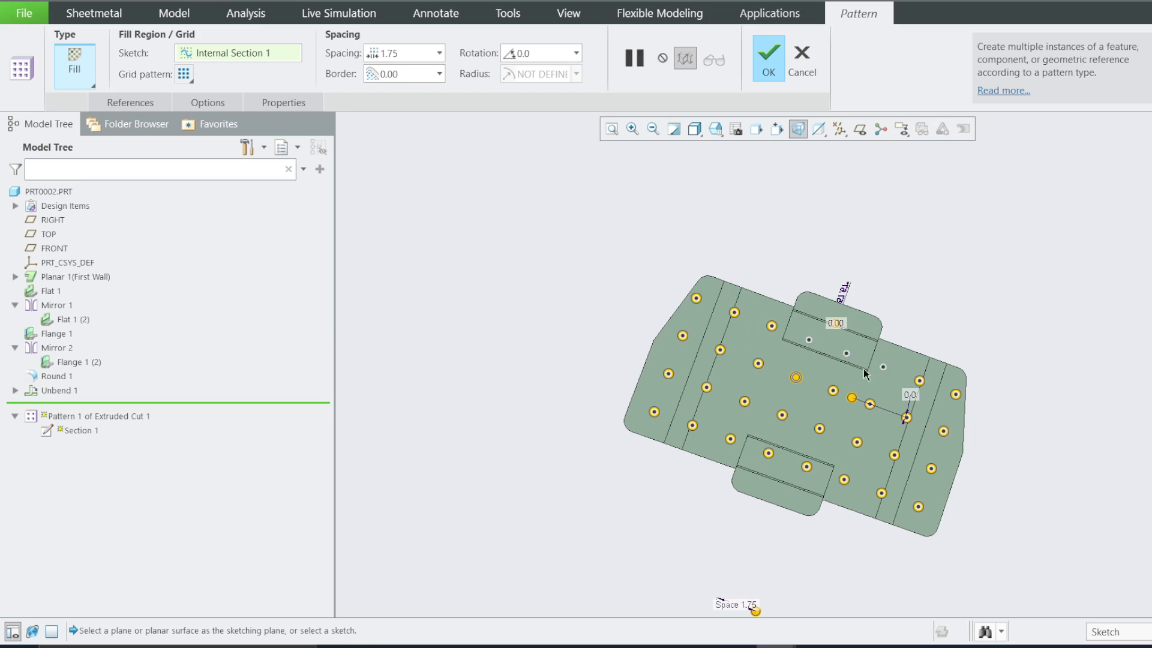
left_click(772, 326)
left_click(696, 298)
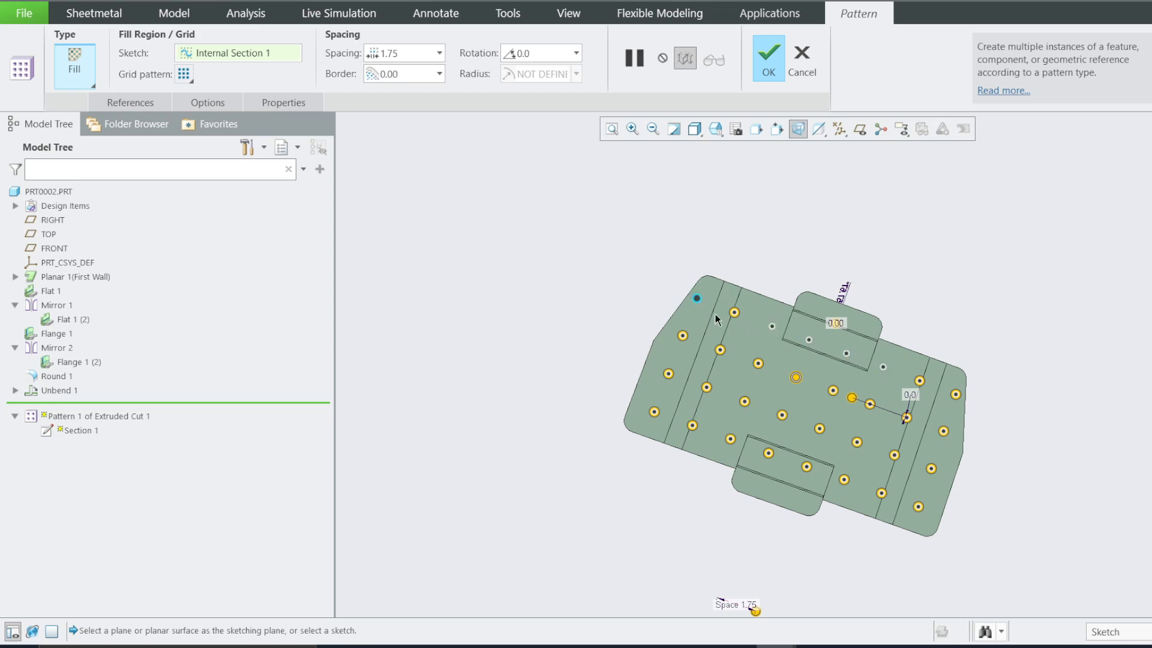
left_click(957, 394)
Step: Exclude the four middle hole positions of the lower row and complete the pattern's redefinition
left_click(730, 440)
left_click(769, 453)
left_click(844, 479)
left_click(806, 466)
left_click(774, 60)
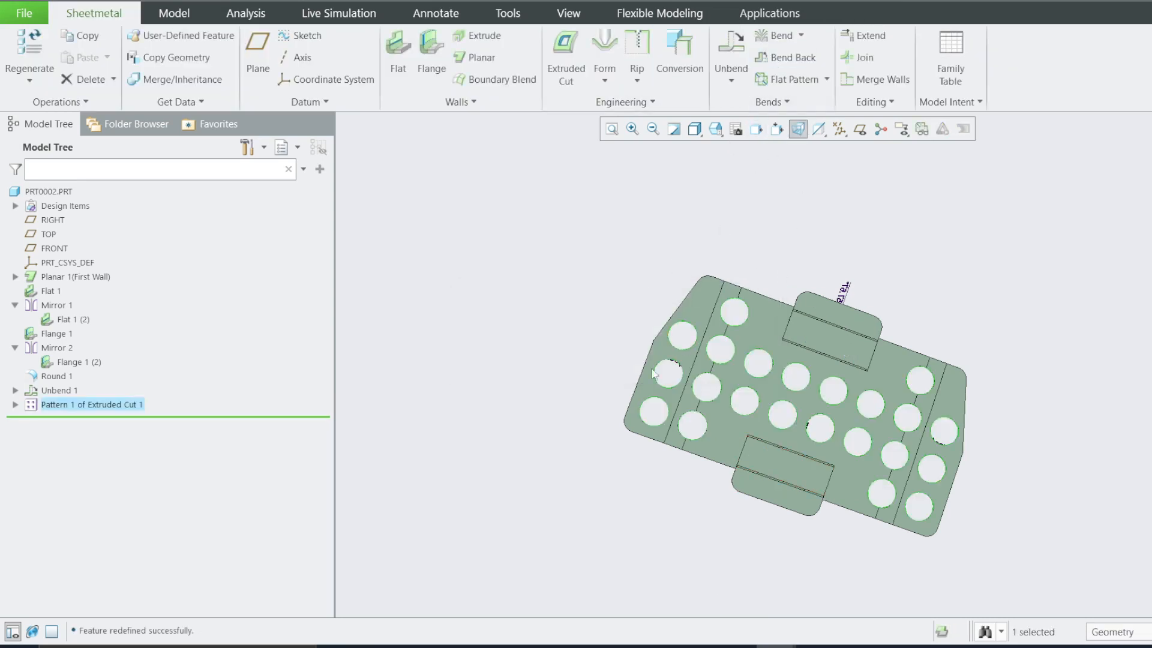
Step: Check the hole dimensions in the reference drawing, then start an extruded cut sketch on the lower tab's face, viewed square to the sketch plane
left_click(816, 647)
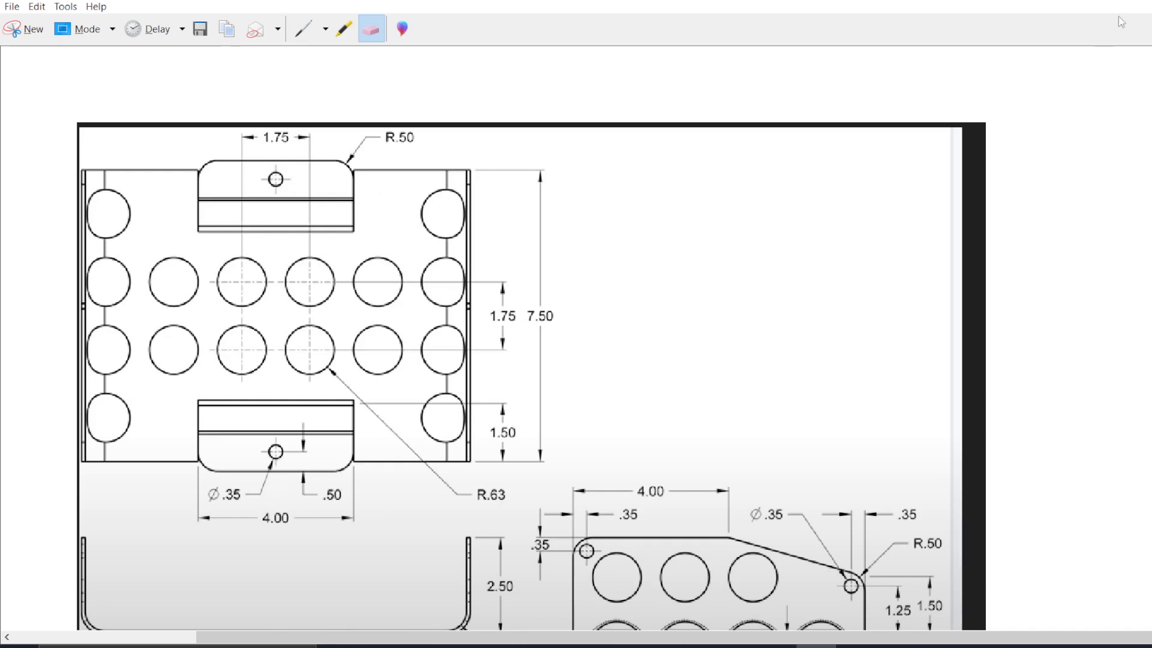
left_click(1138, 0)
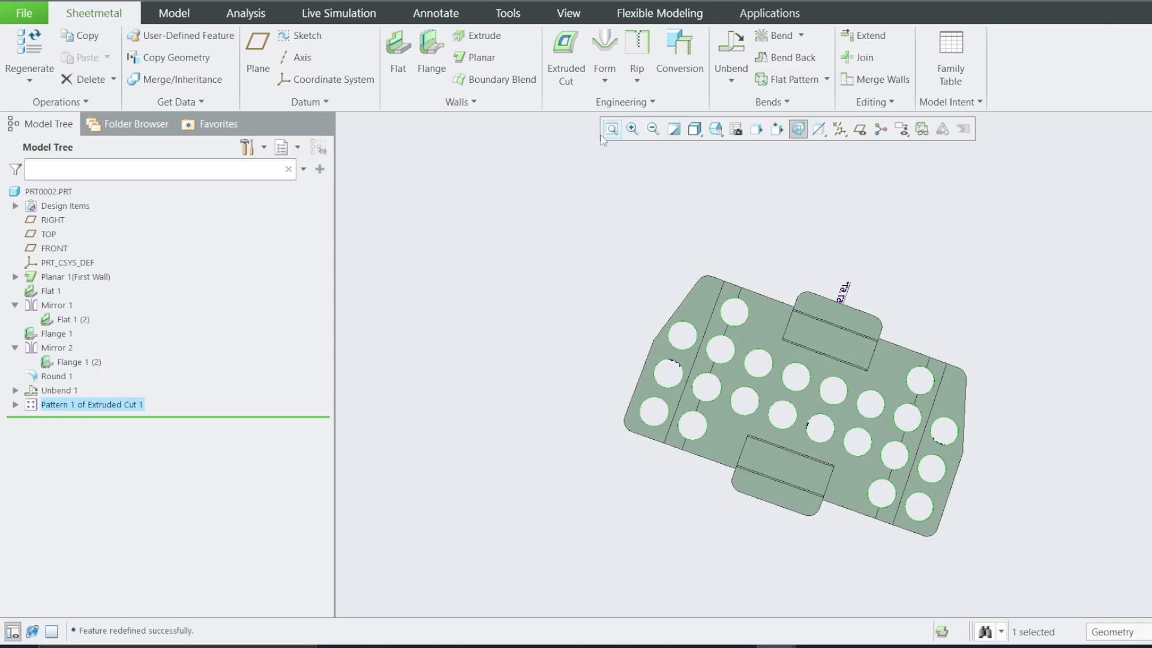
left_click(566, 60)
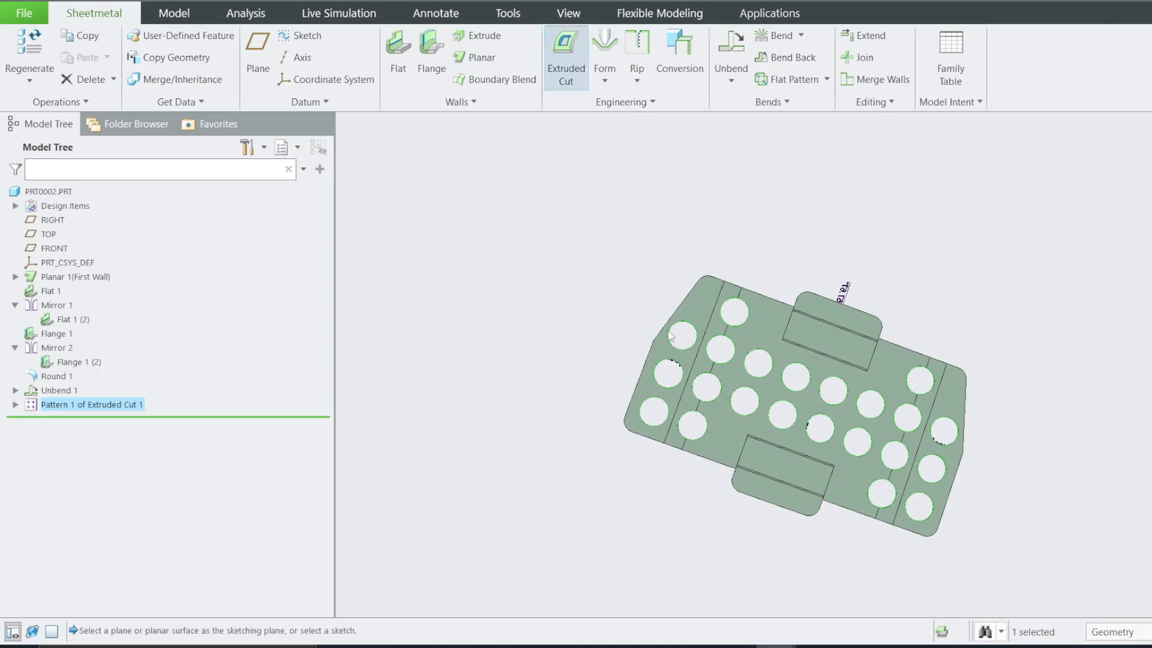
left_click(752, 490)
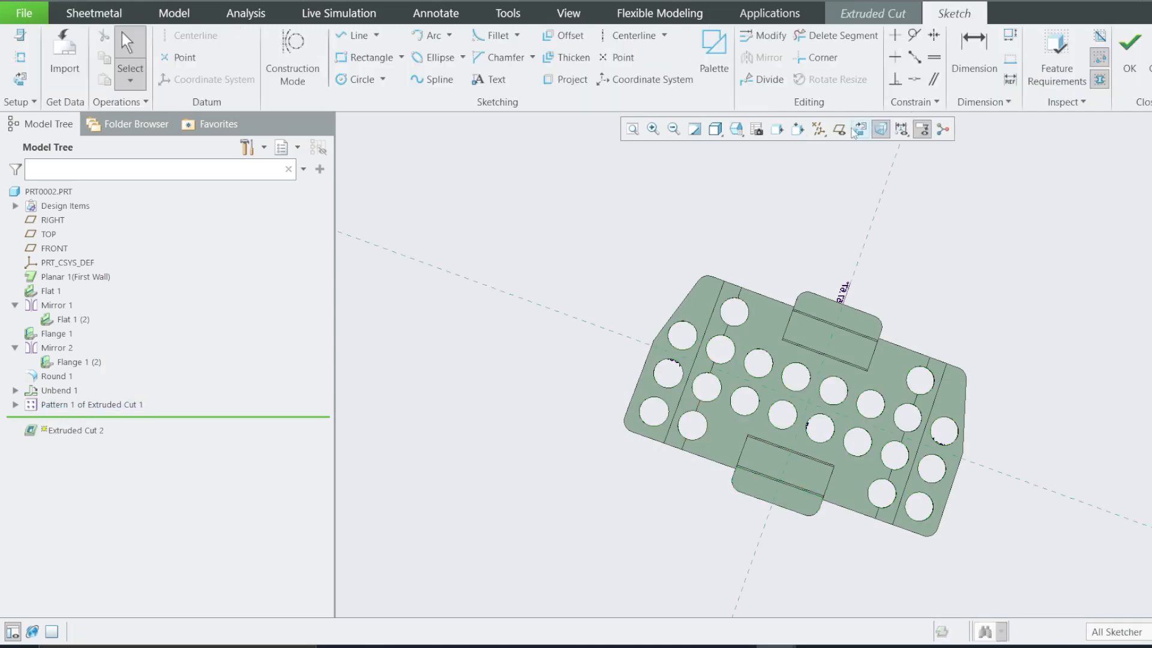
left_click(856, 131)
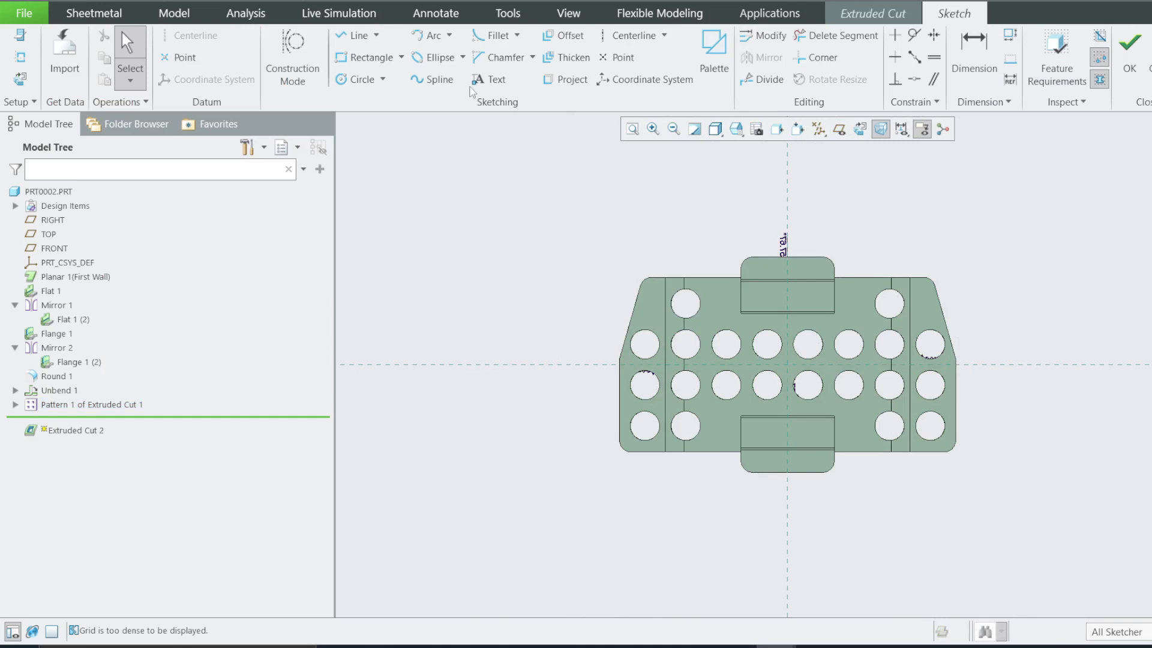
Step: Sketch a circle on the vertical reference near the lower tab's outer edge and set its diameter to 0.35
left_click(359, 79)
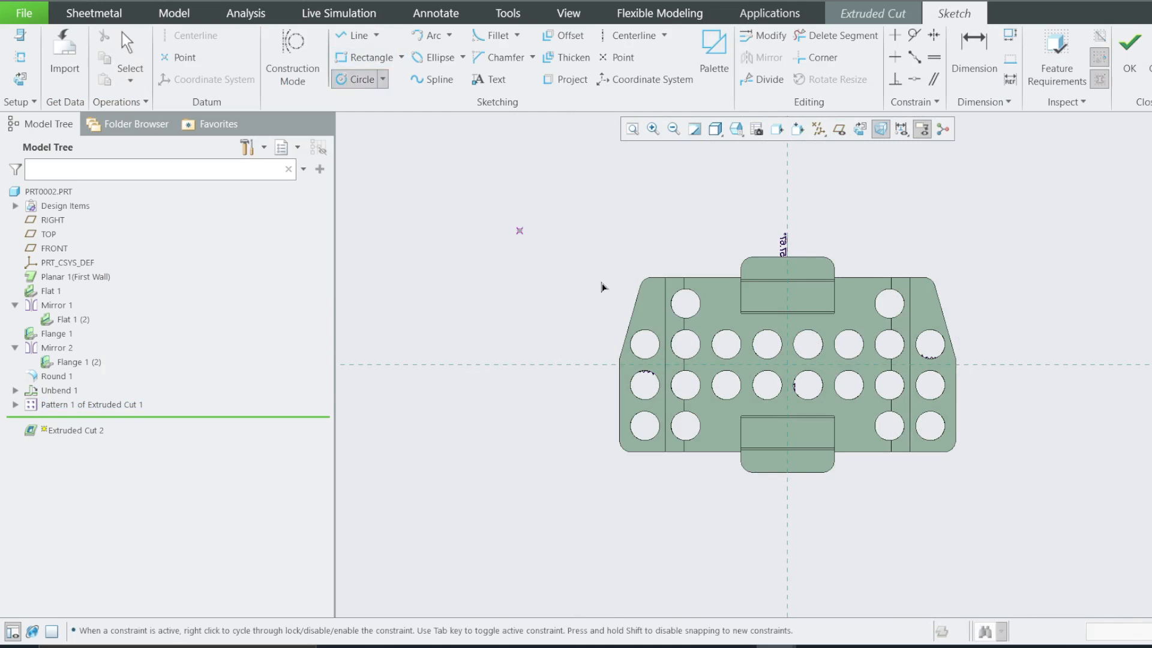
left_click(787, 466)
left_click(805, 484)
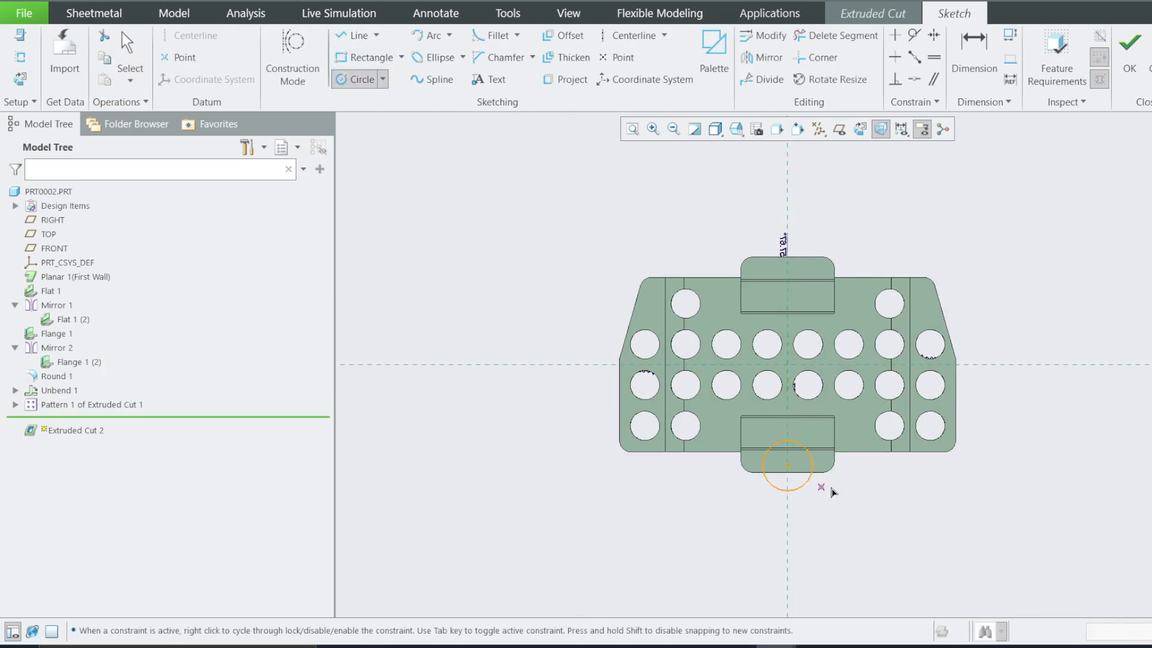
middle_click(974, 480)
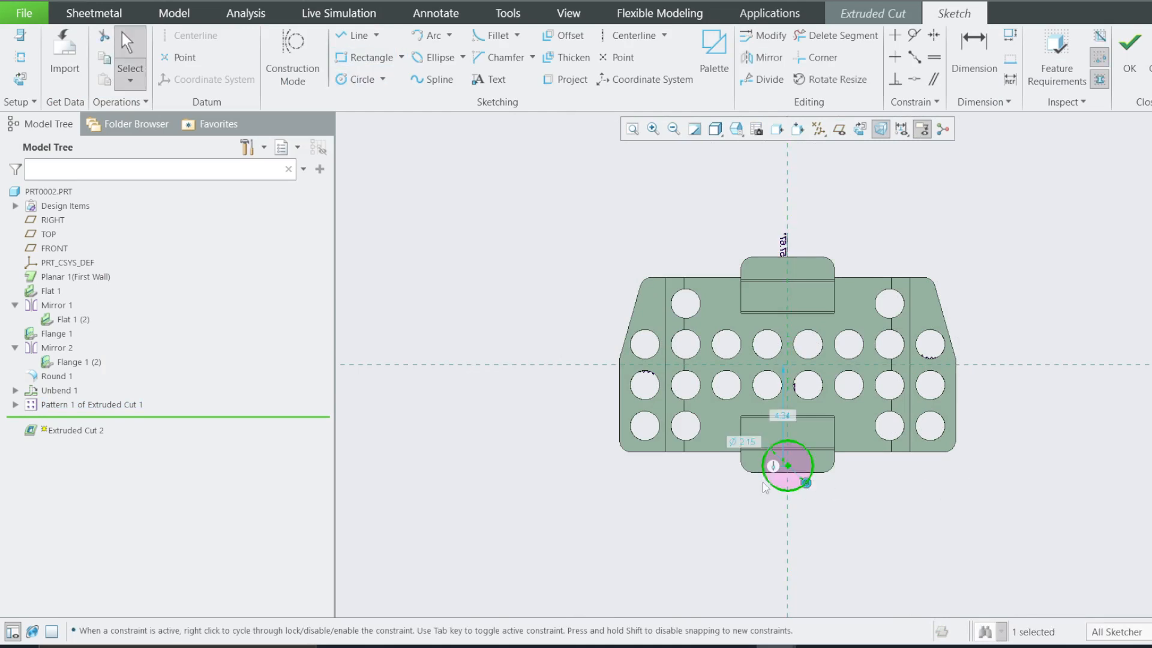
double_click(746, 444)
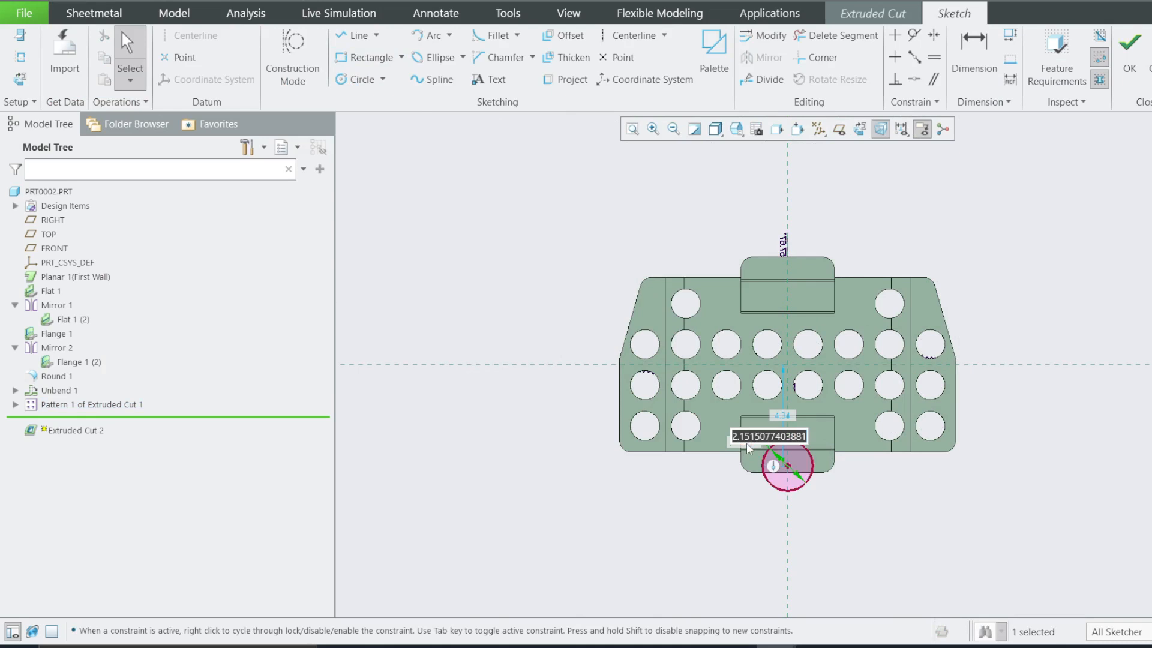
type("0.35")
key("Return")
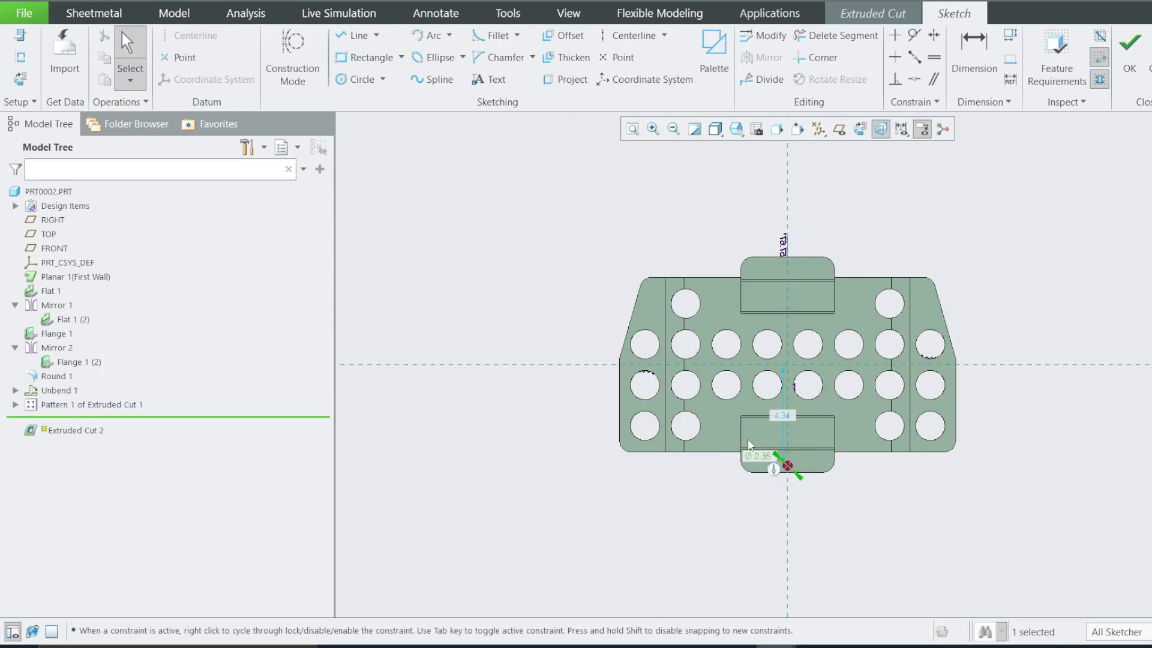
Step: Dimension the circle's centre 0.50 from the lower tab's outer edge
scroll(814, 459, "up", 3)
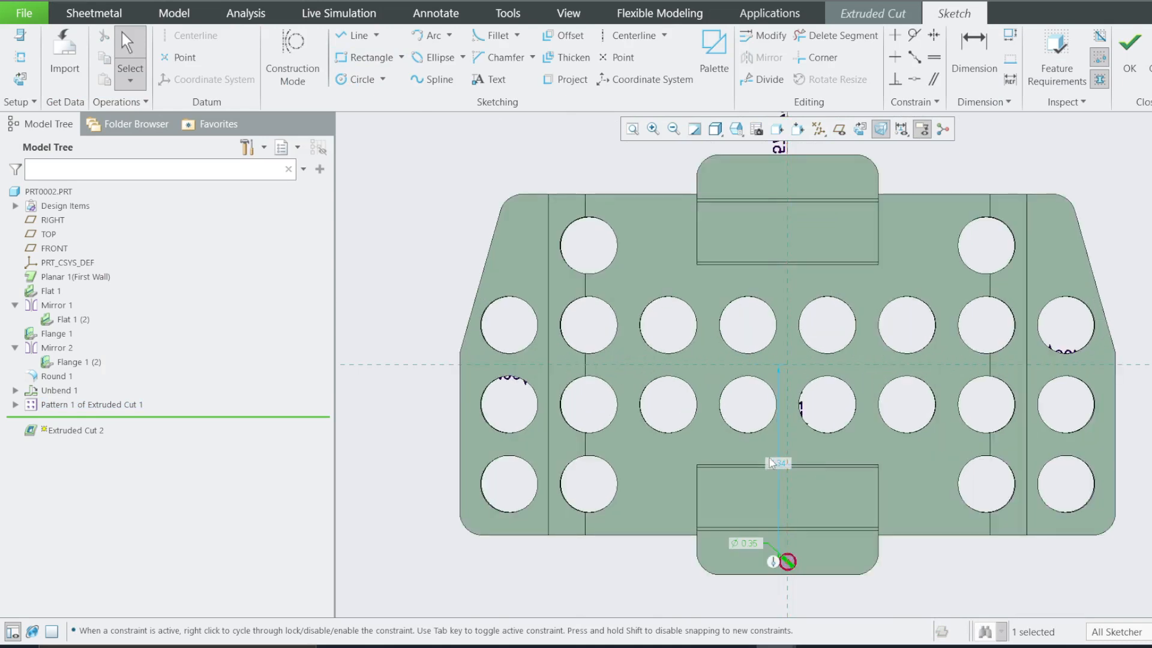
key("d")
scroll(802, 594, "down", 3)
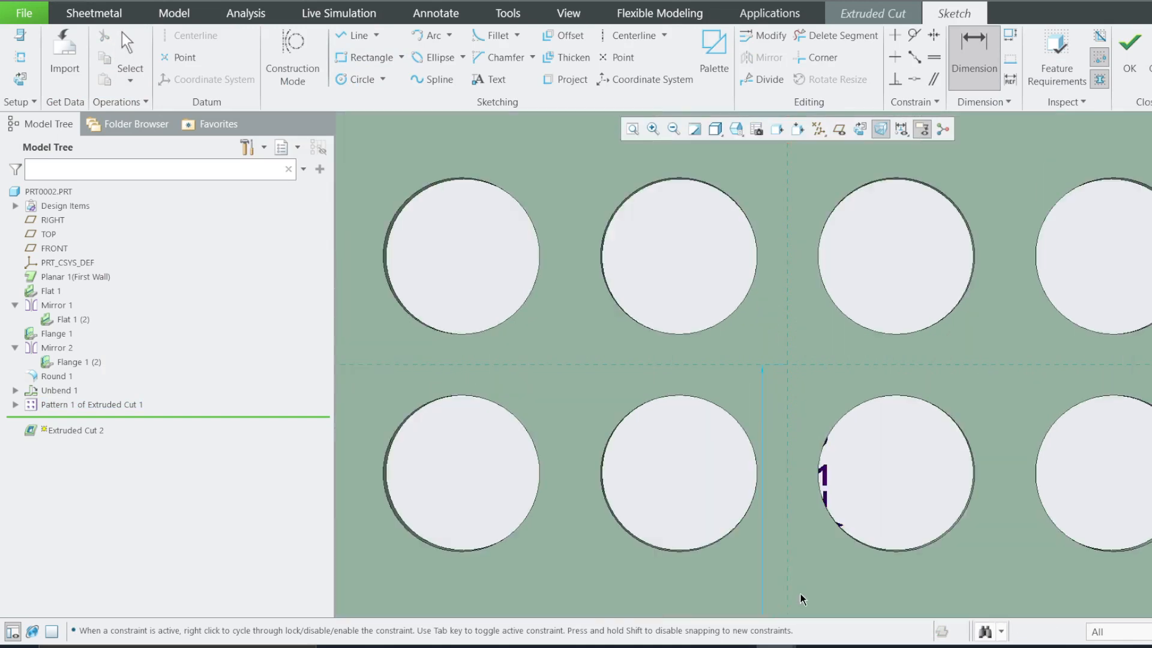
scroll(803, 594, "up", 4)
scroll(785, 555, "down", 2)
scroll(784, 561, "up", 2)
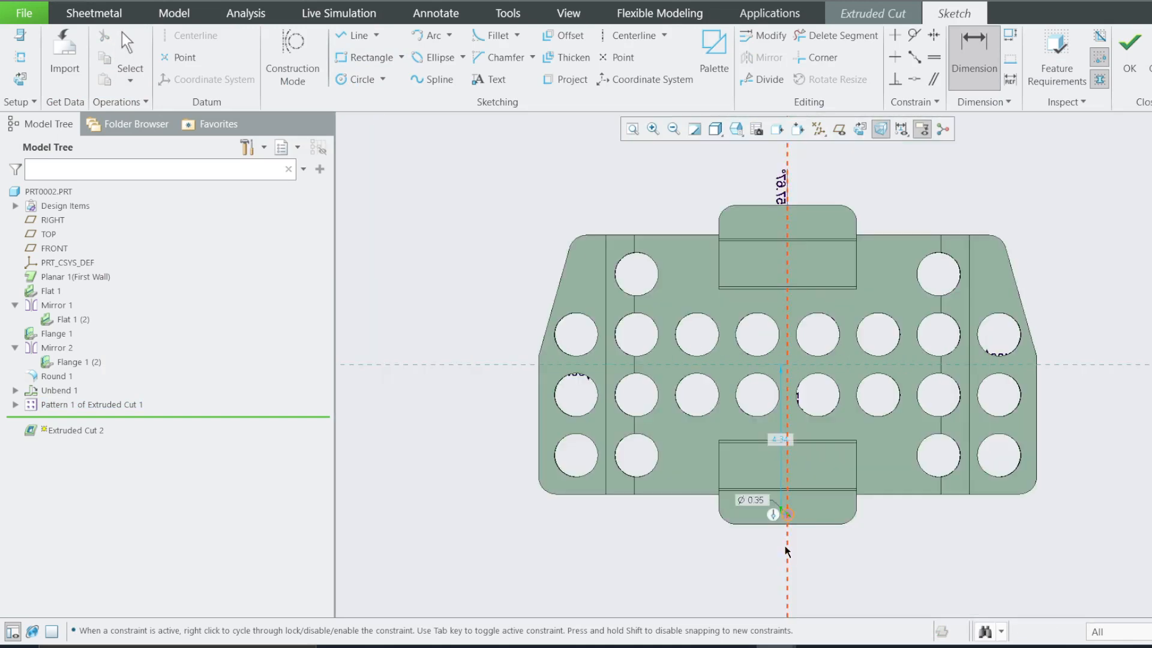
left_click(653, 129)
left_click(750, 479)
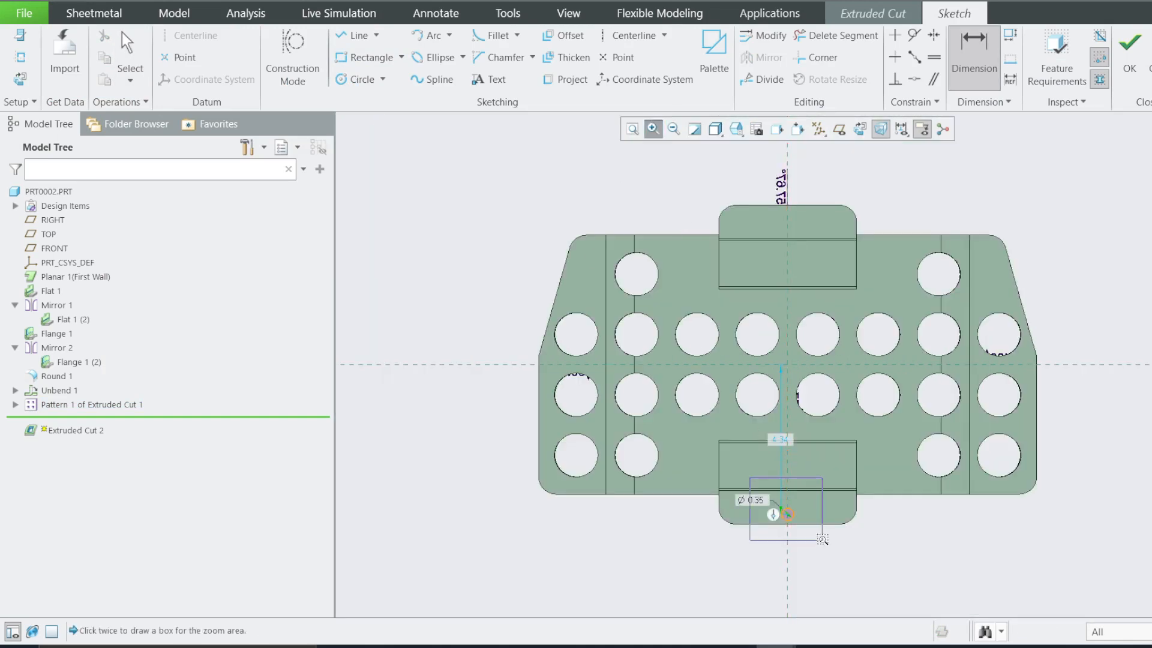
left_click(823, 539)
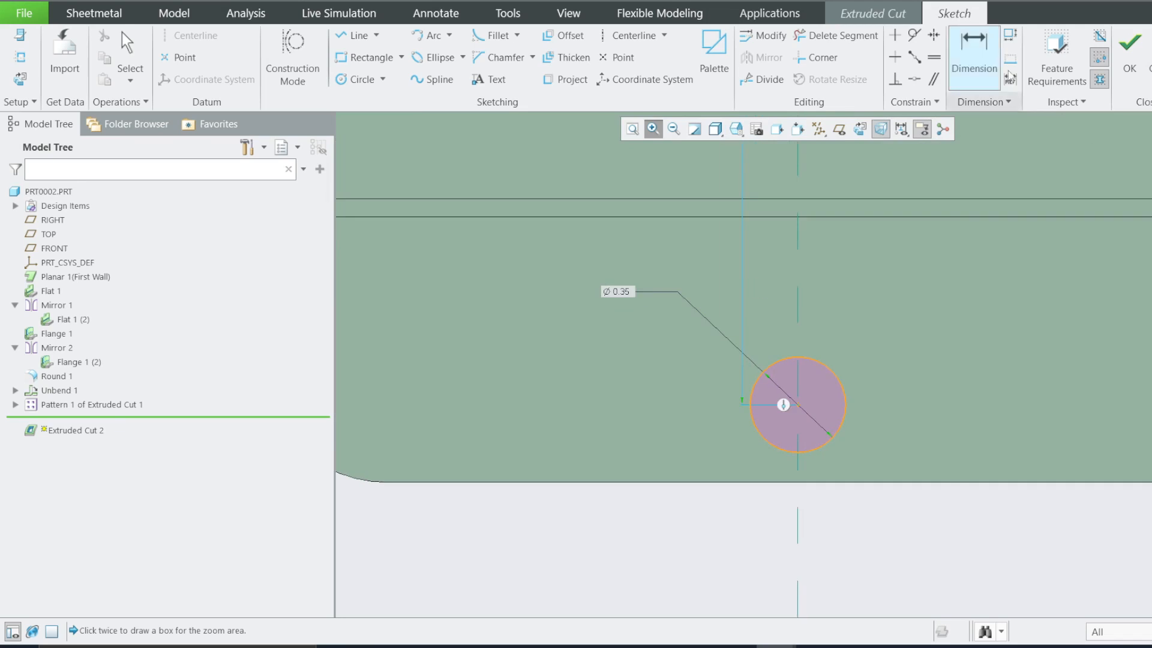
middle_click(663, 164)
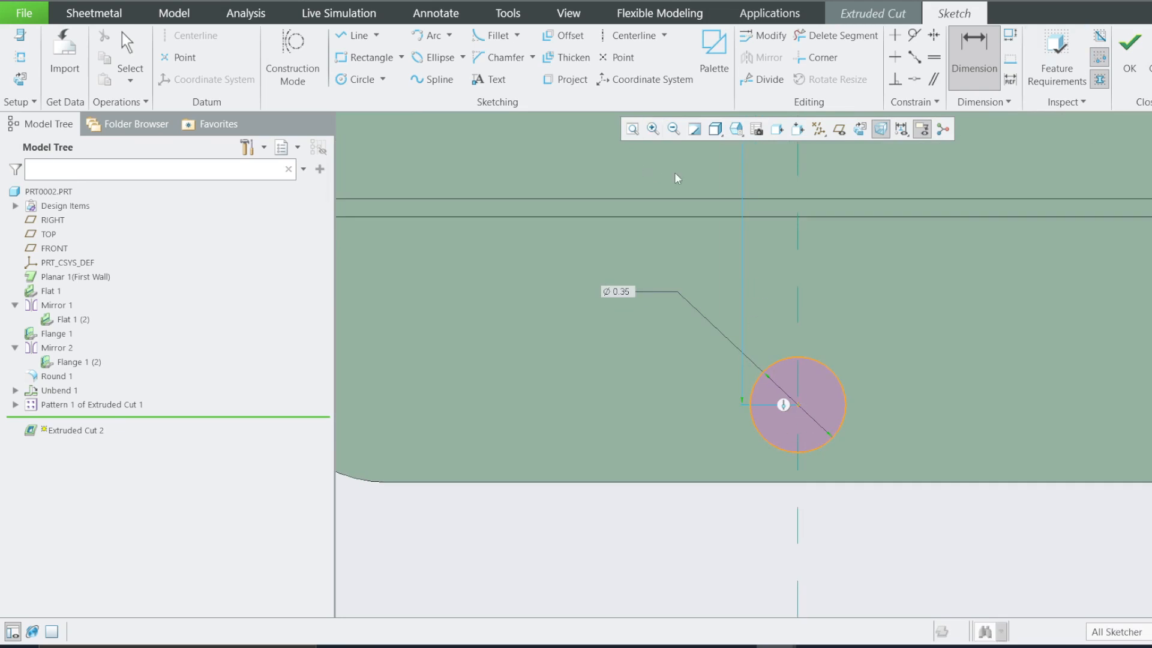
middle_click(674, 171)
left_click(974, 48)
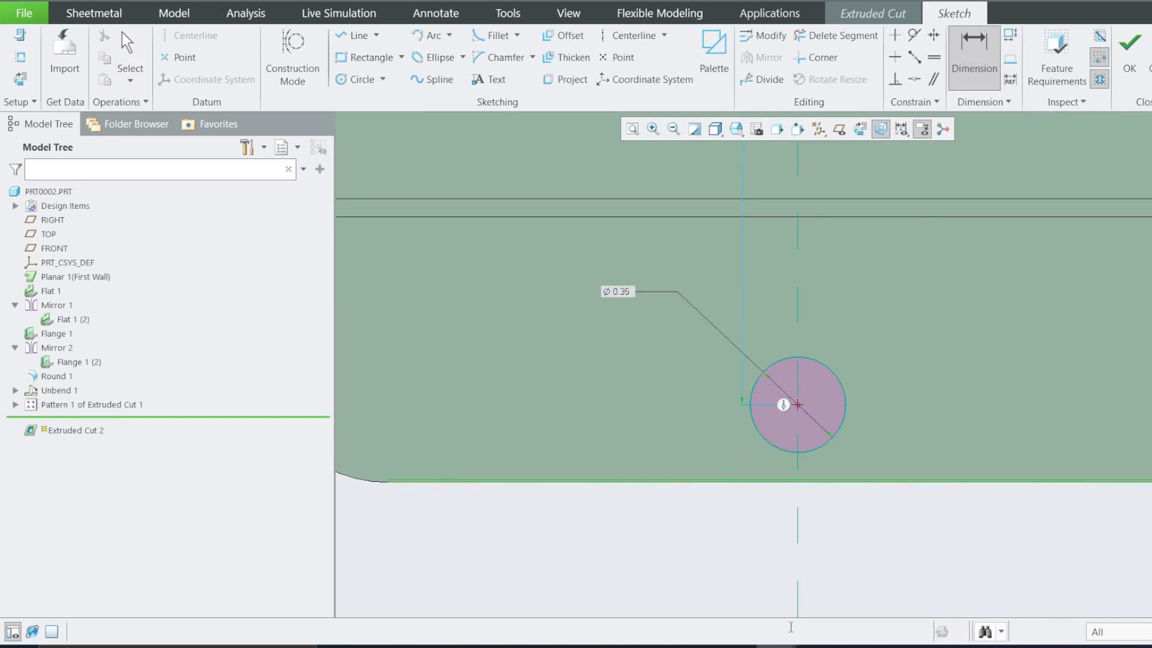
left_click(816, 647)
left_click(807, 647)
middle_click(635, 440)
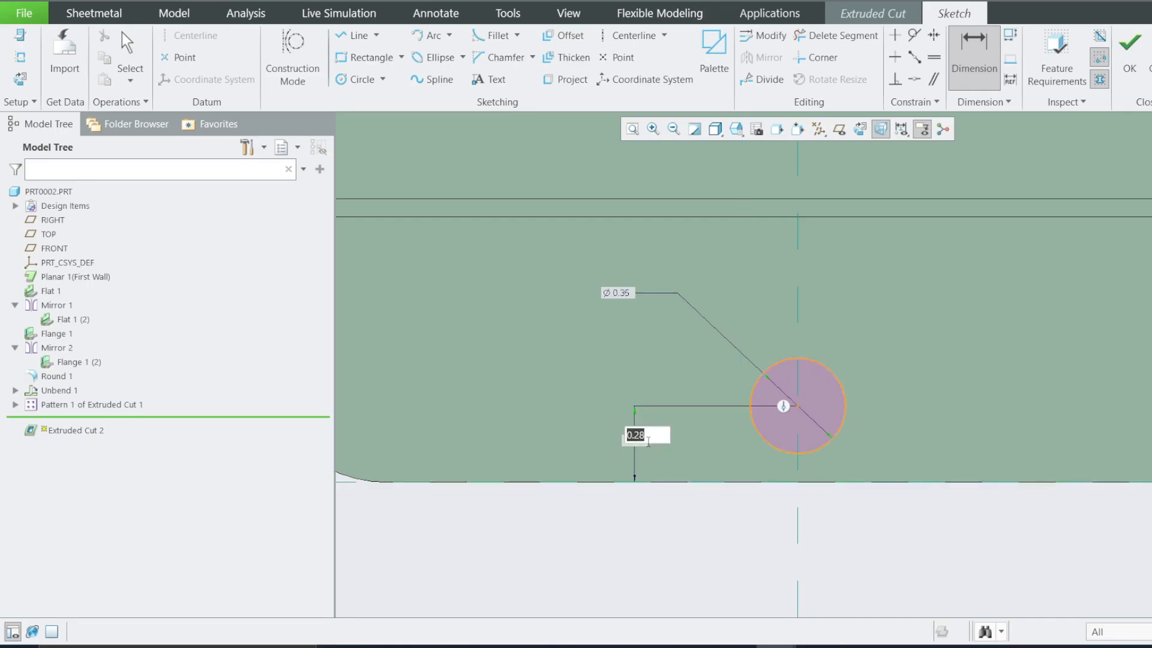
key("Return")
scroll(774, 333, "down", 4)
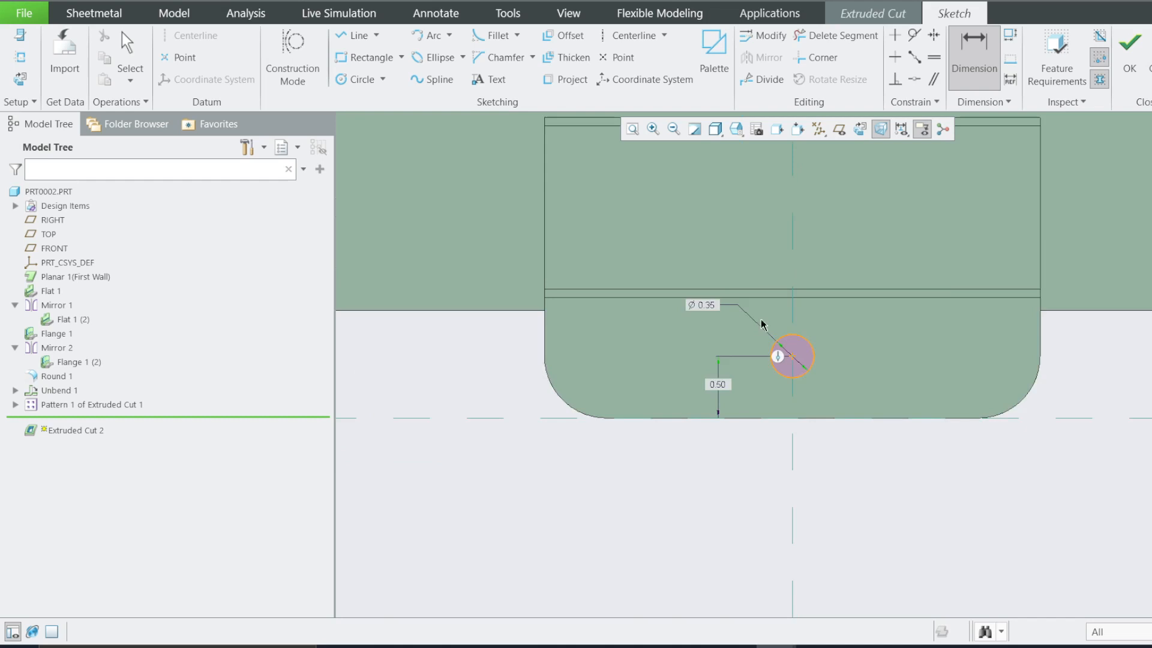
Step: Finish the circle sketch and complete the extruded cut through the lower tab
left_click(1130, 55)
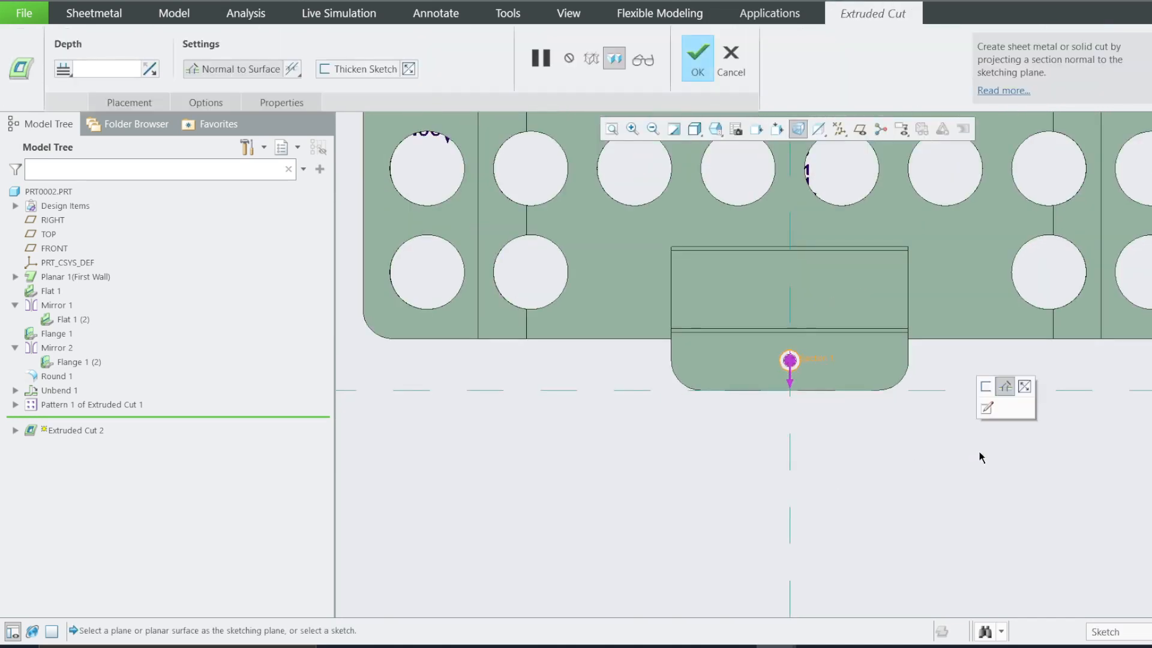
scroll(1020, 461, "down", 4)
scroll(807, 471, "down", 1)
scroll(1018, 385, "up", 3)
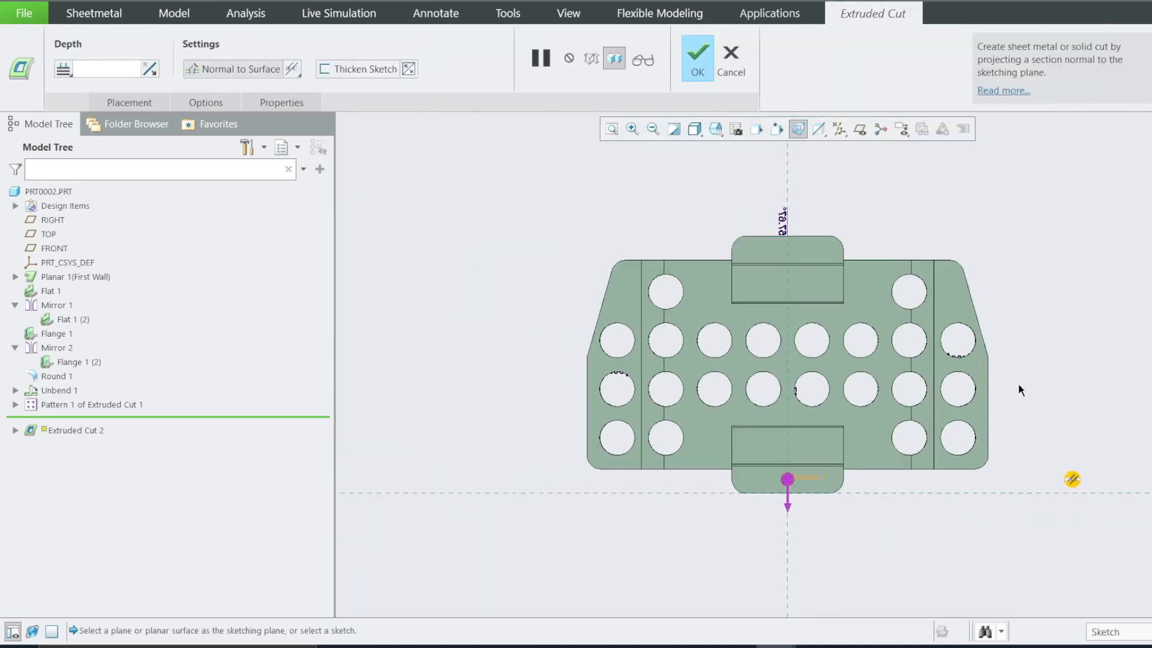
right_click(557, 262)
left_click(697, 60)
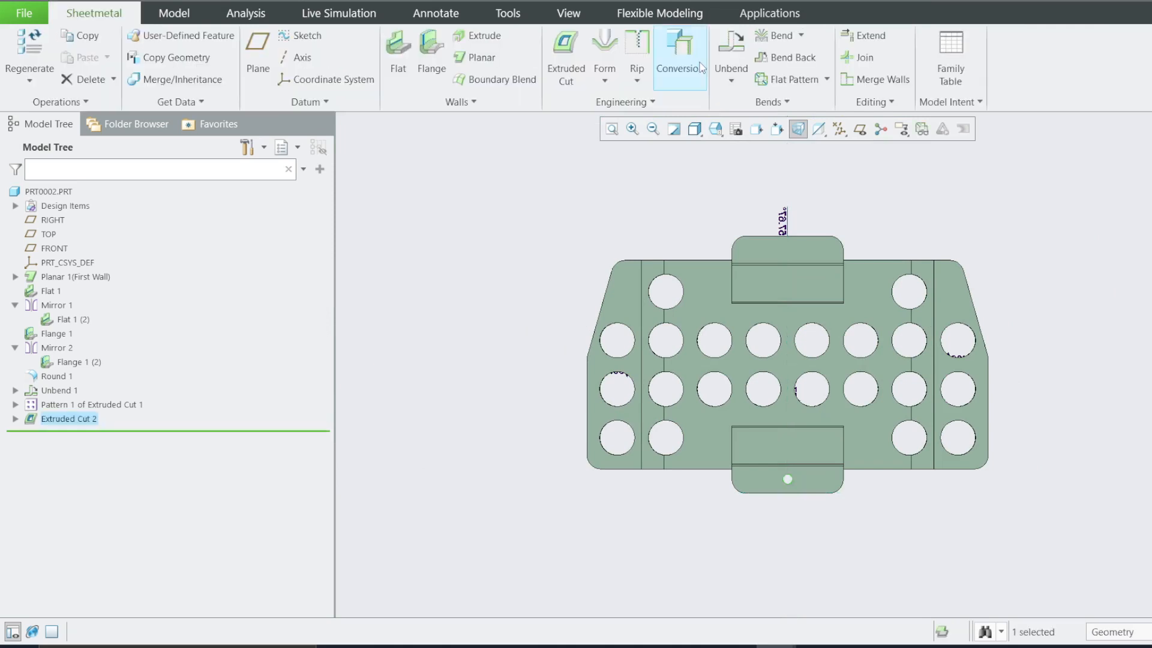
Step: Start a Point pattern of the new tab hole cut and define its point sketch on the flat plate's face
right_click(72, 423)
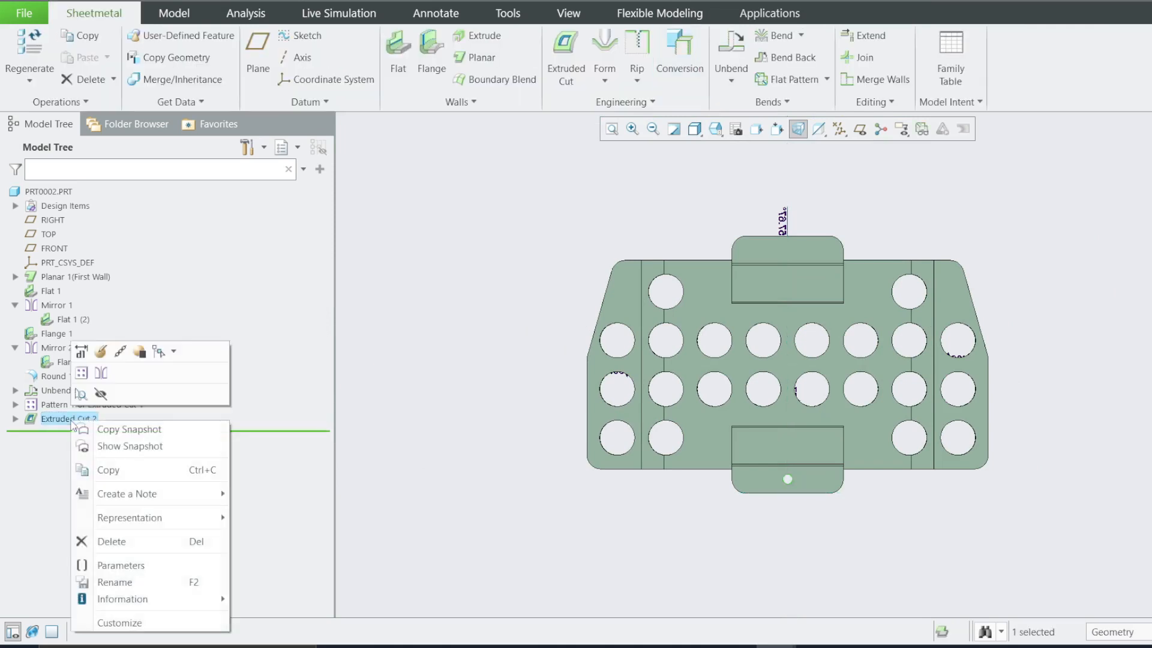
left_click(74, 364)
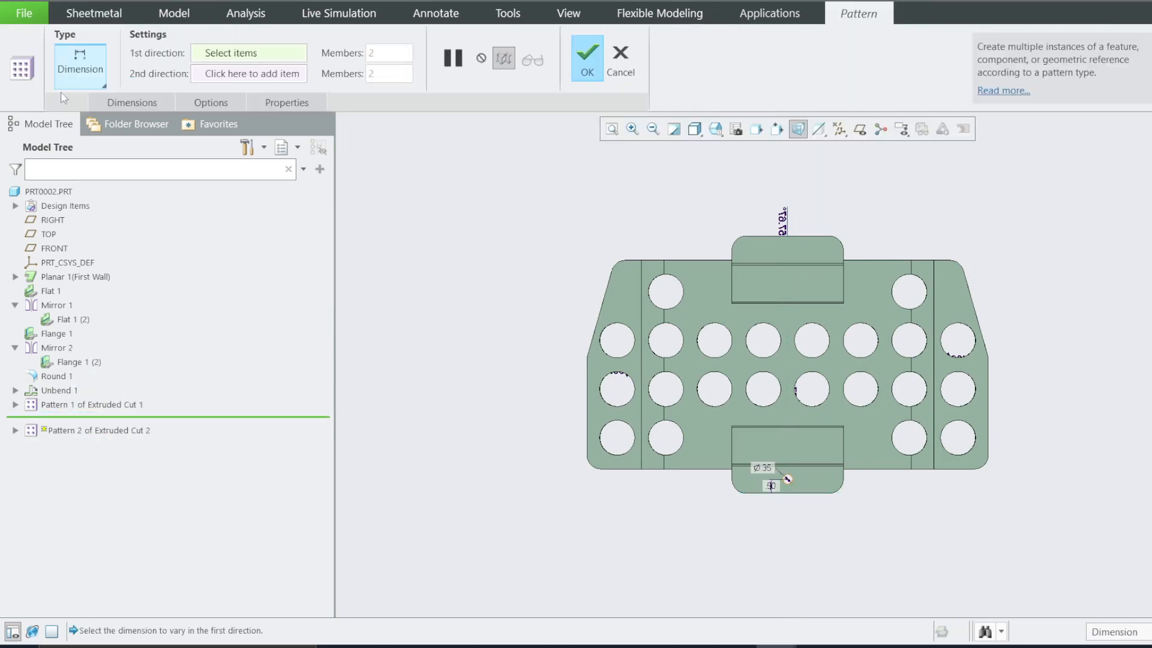
left_click(78, 75)
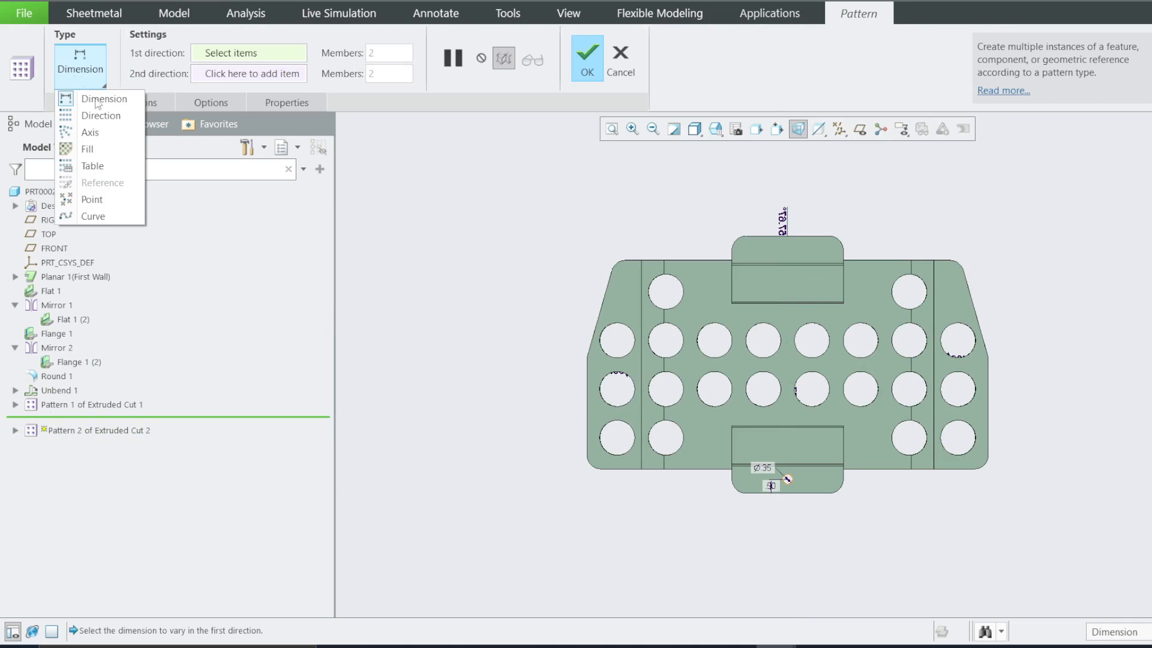
left_click(94, 200)
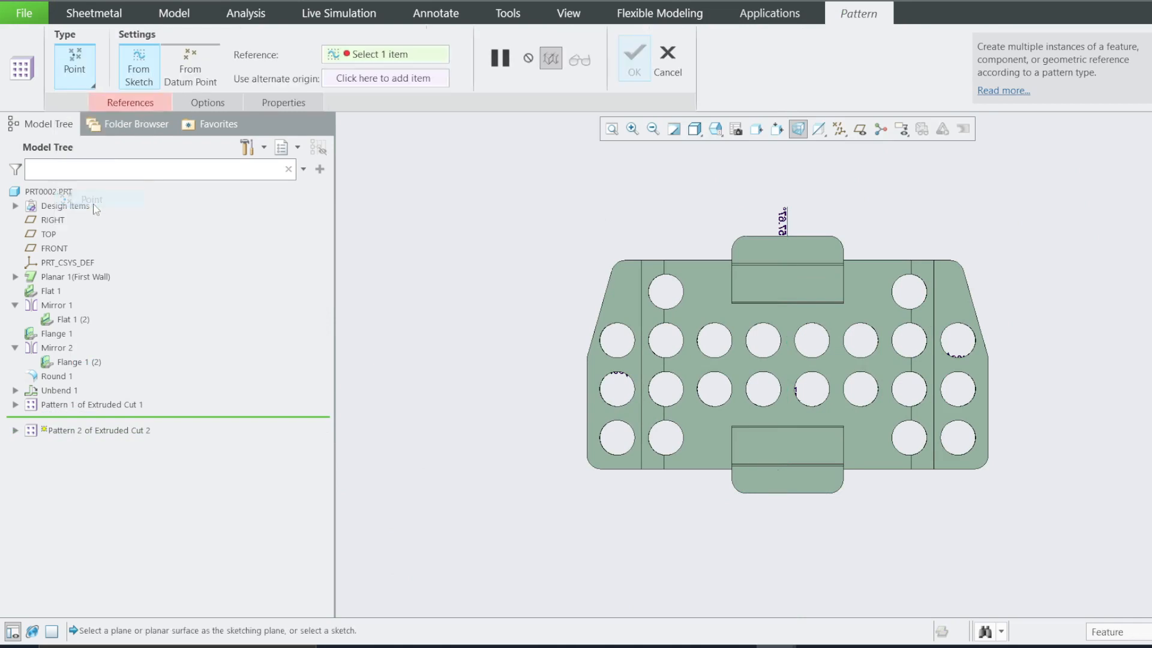
left_click(130, 103)
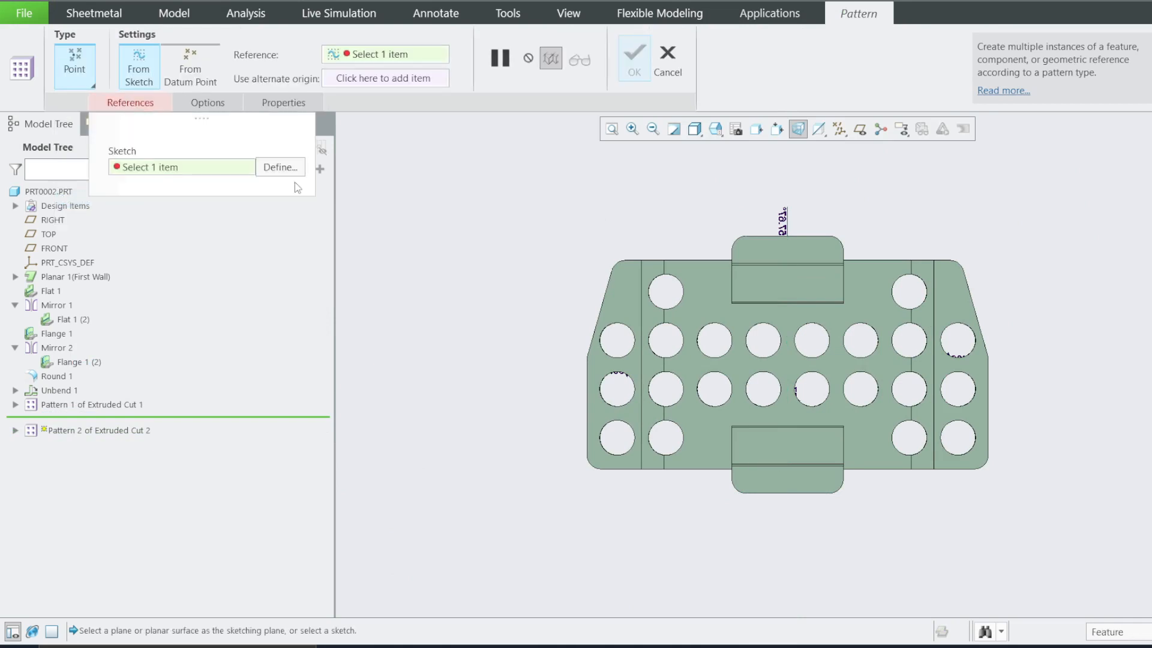
left_click(267, 169)
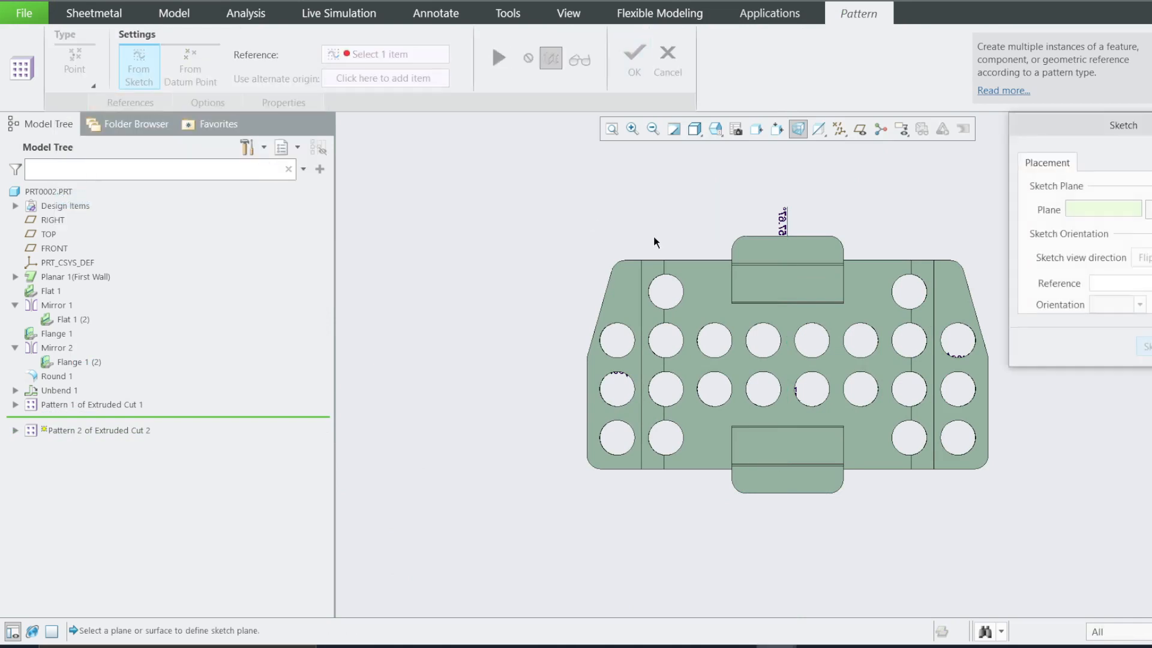
left_click(703, 307)
left_click(1145, 346)
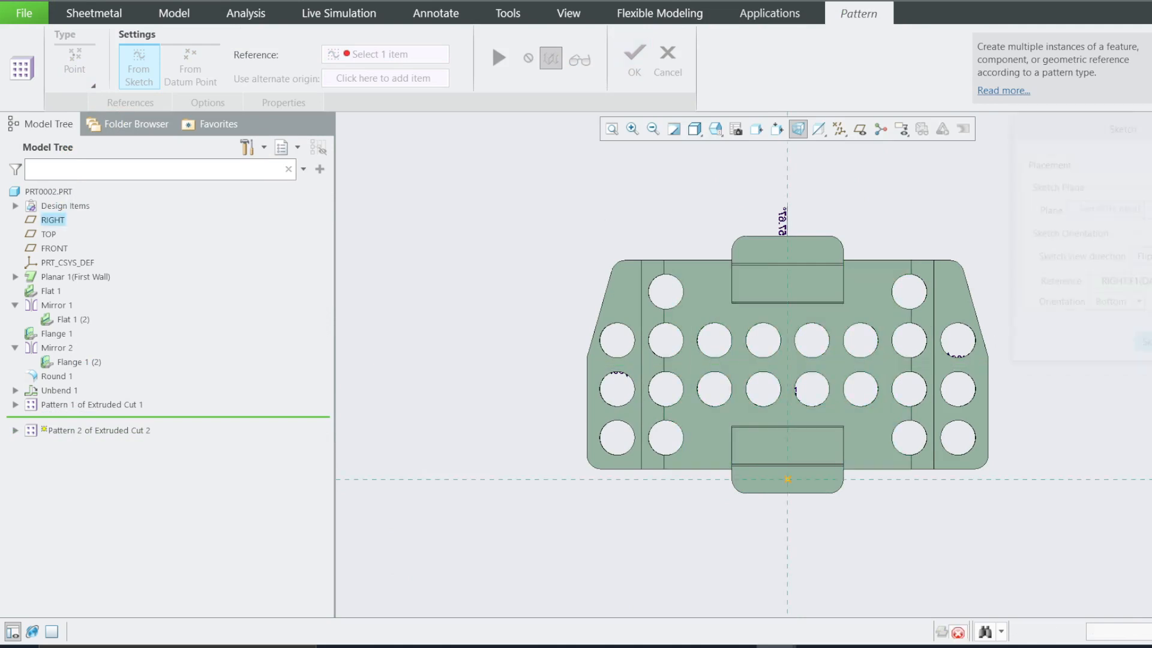
Step: Check the reference drawing and place datum points at the centres of the upper-left and lower-left corner rounds
left_click(197, 60)
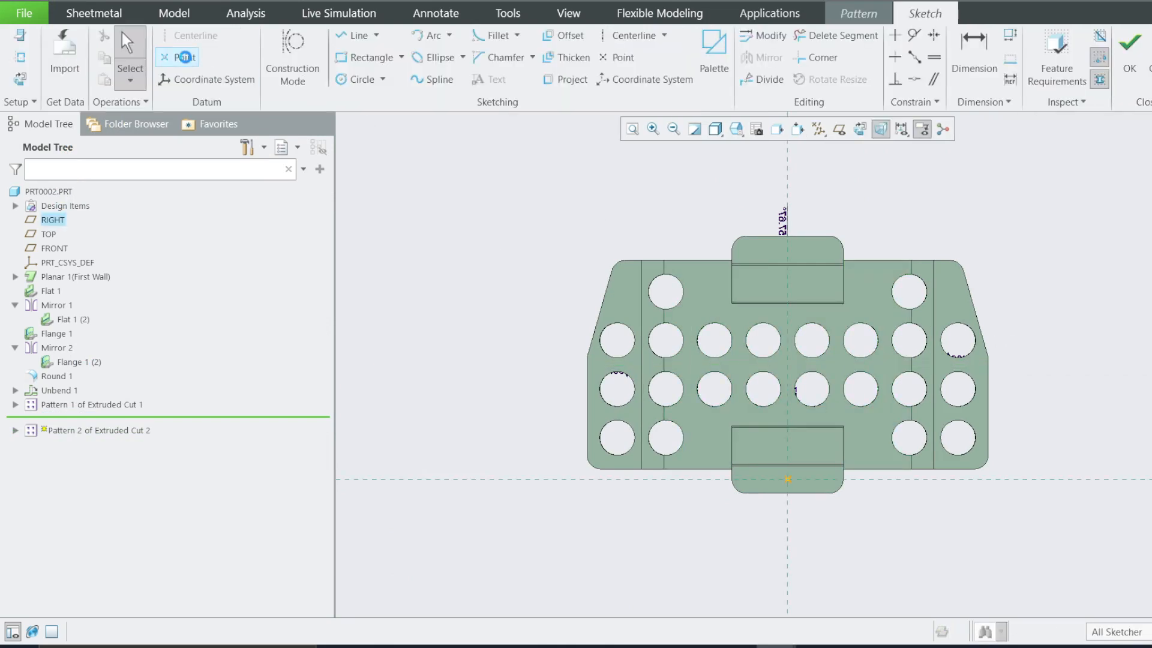
left_click(625, 273)
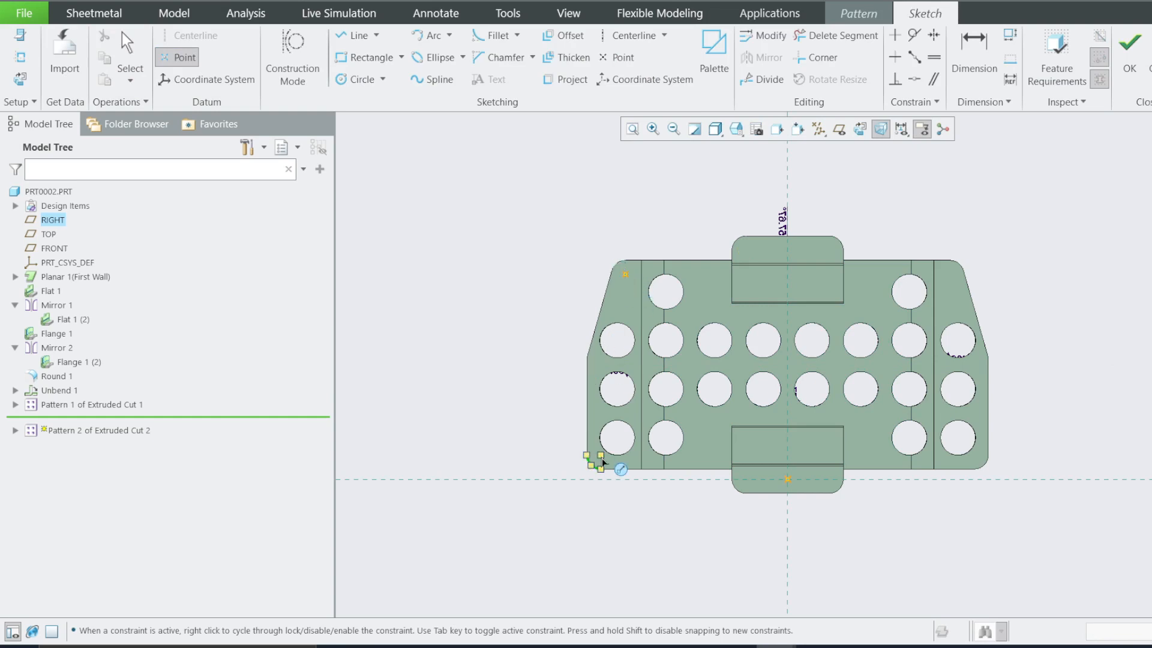
left_click(816, 646)
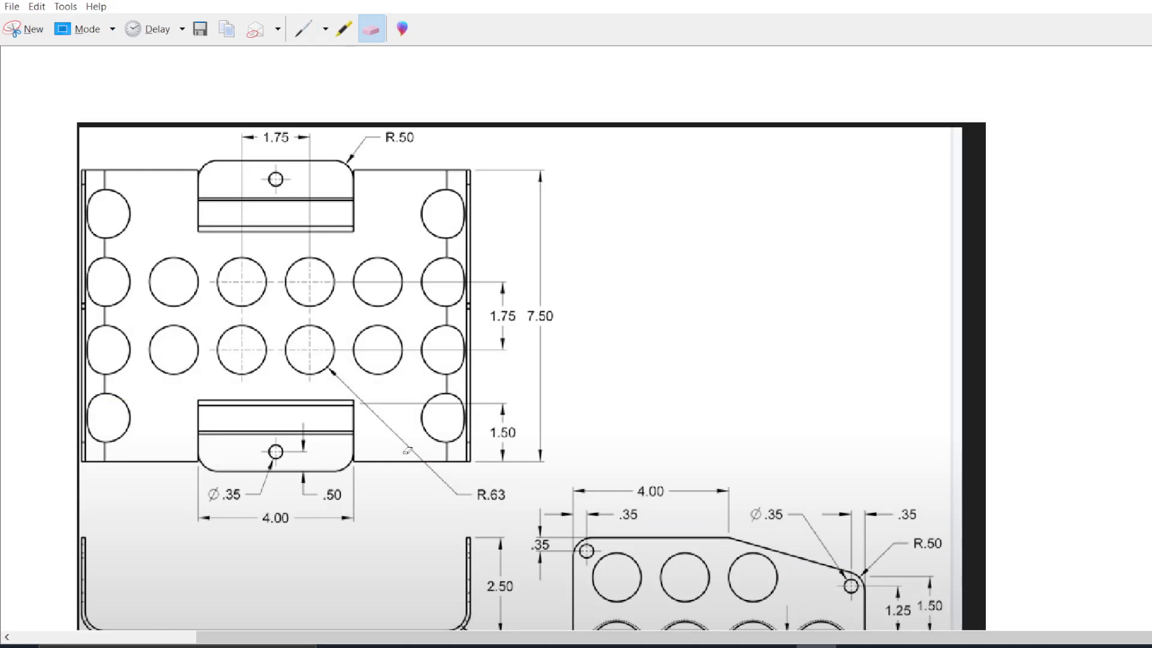
scroll(1062, 509, "down", 1)
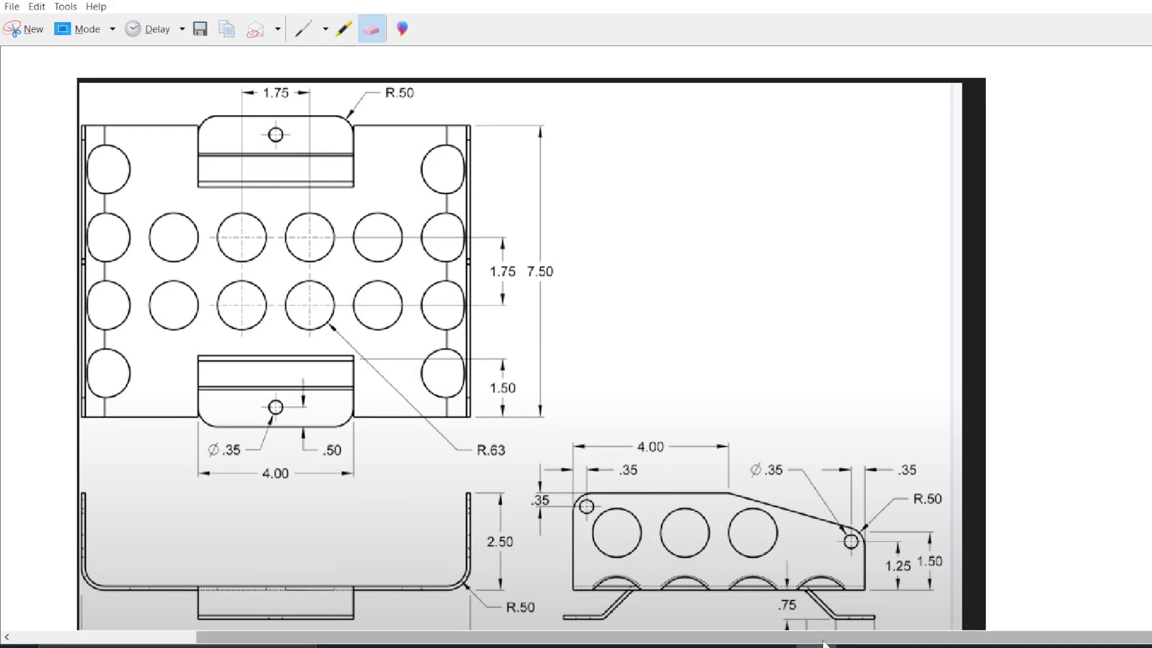
left_click(773, 646)
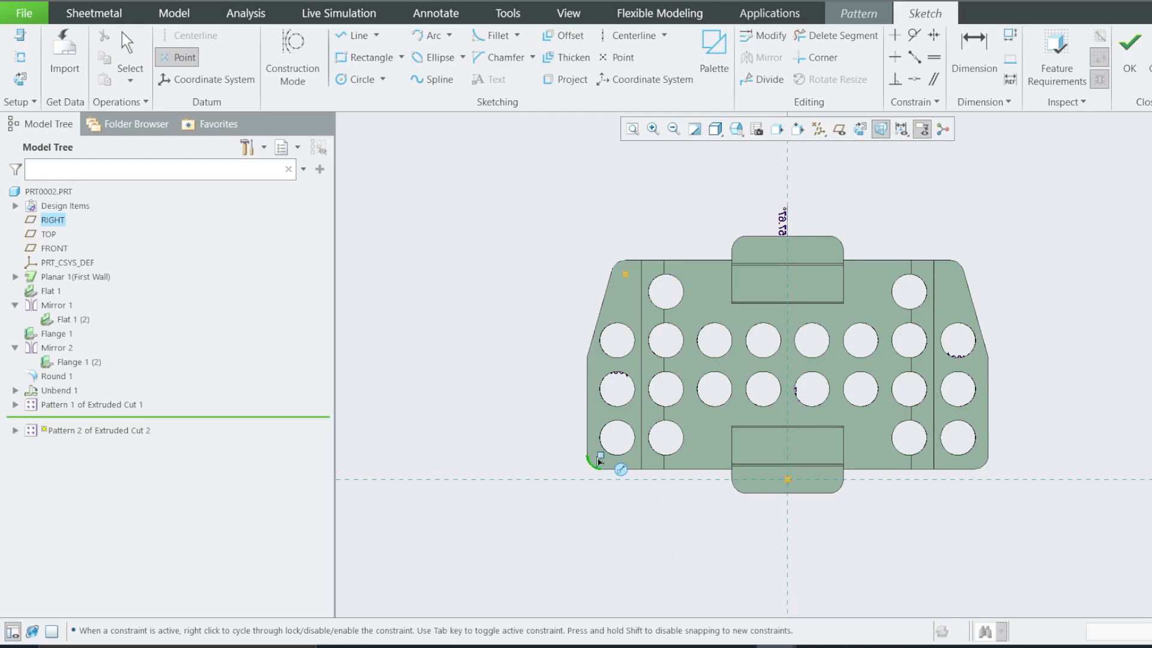
scroll(602, 461, "up", 3)
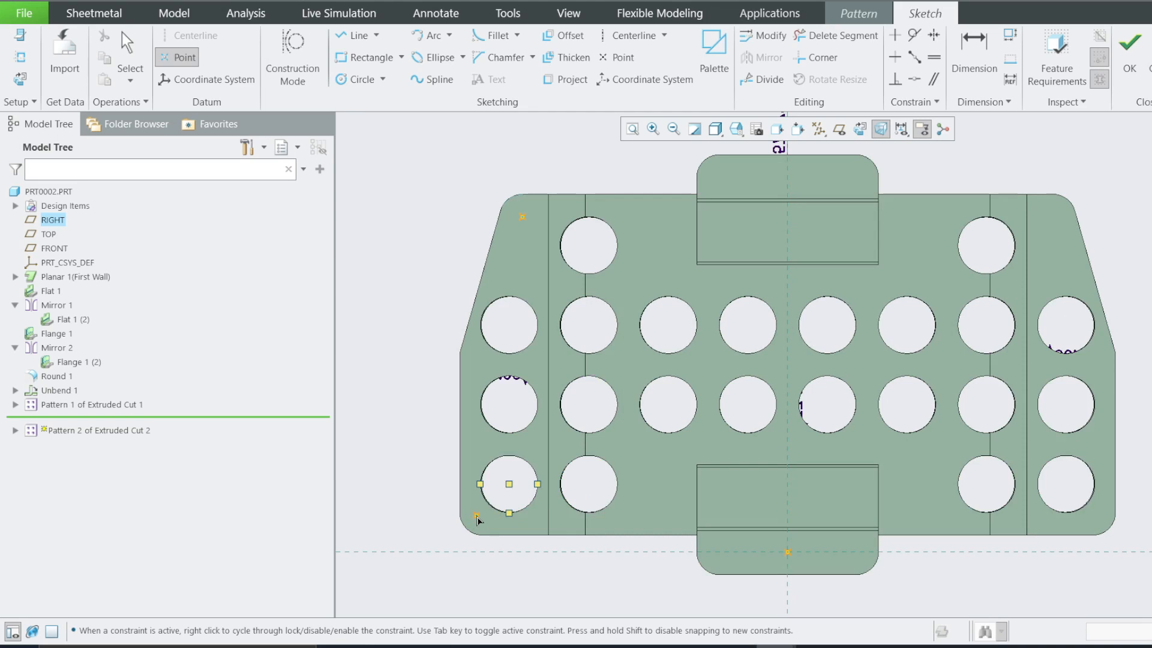
left_click(474, 525)
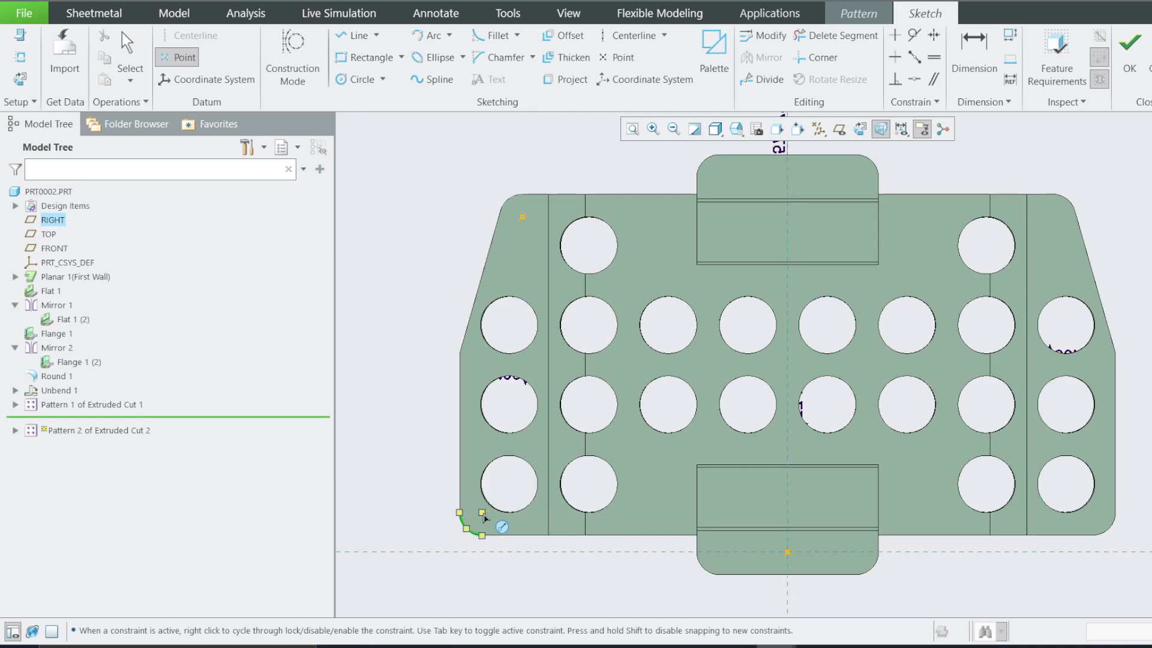
left_click(483, 515)
Step: Check the corner hole offsets in the reference drawing and dimension the lower-left point from the plate's left edge, deleting the conflicting Coincide constraint
left_click(816, 646)
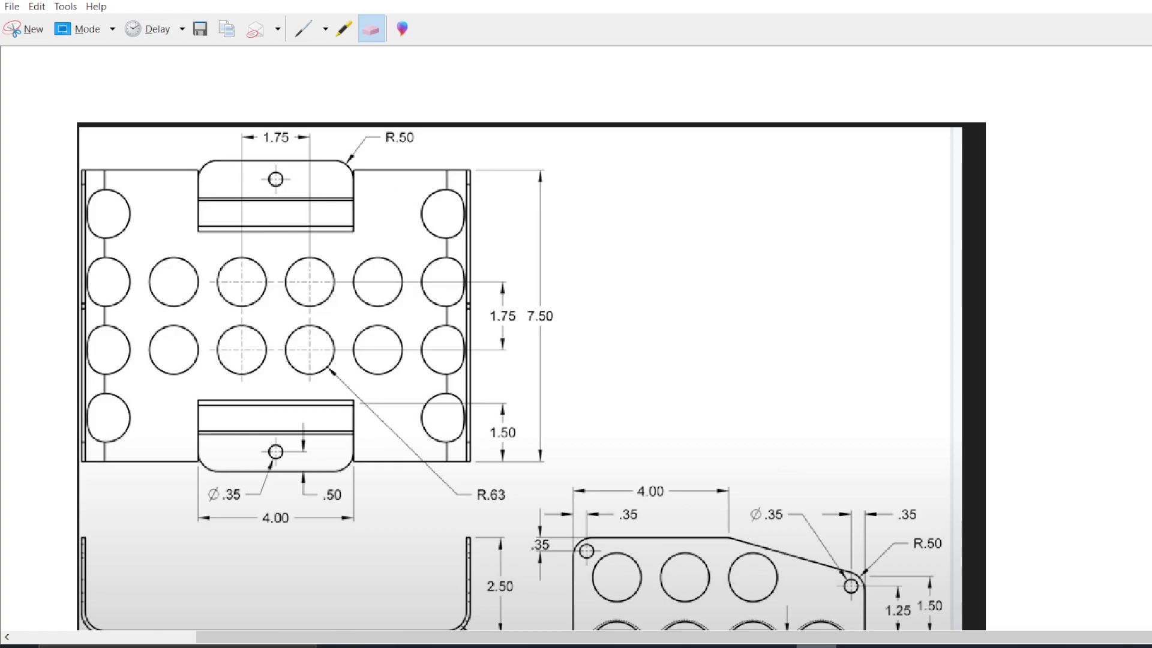
scroll(819, 507, "down", 1)
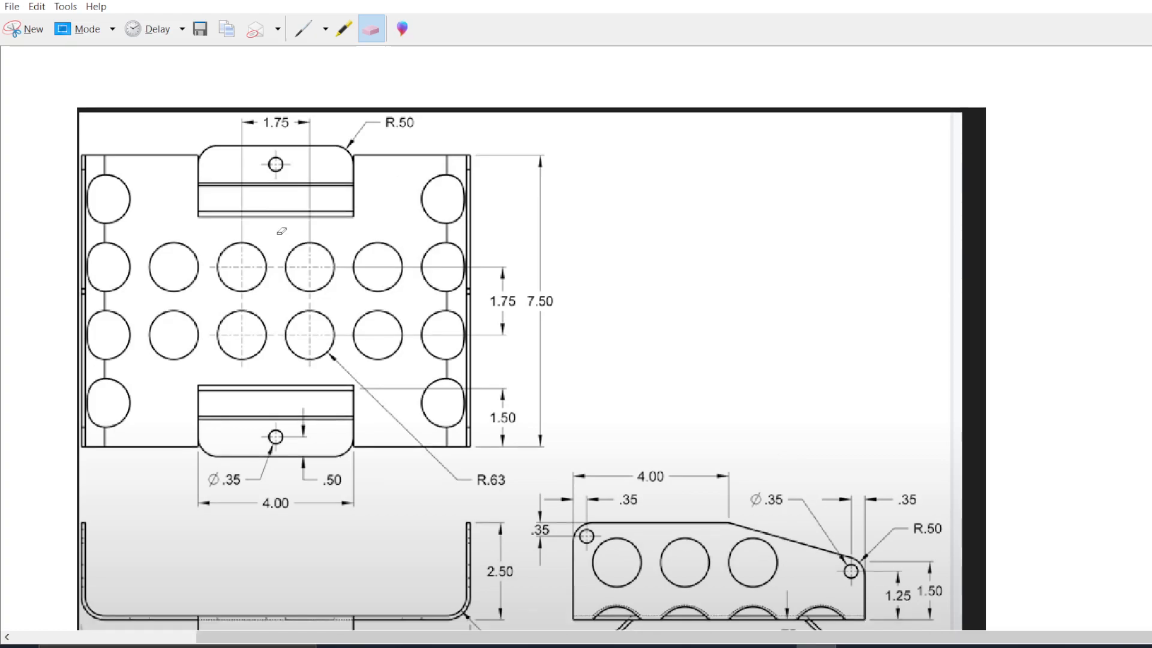
scroll(611, 480, "down", 1)
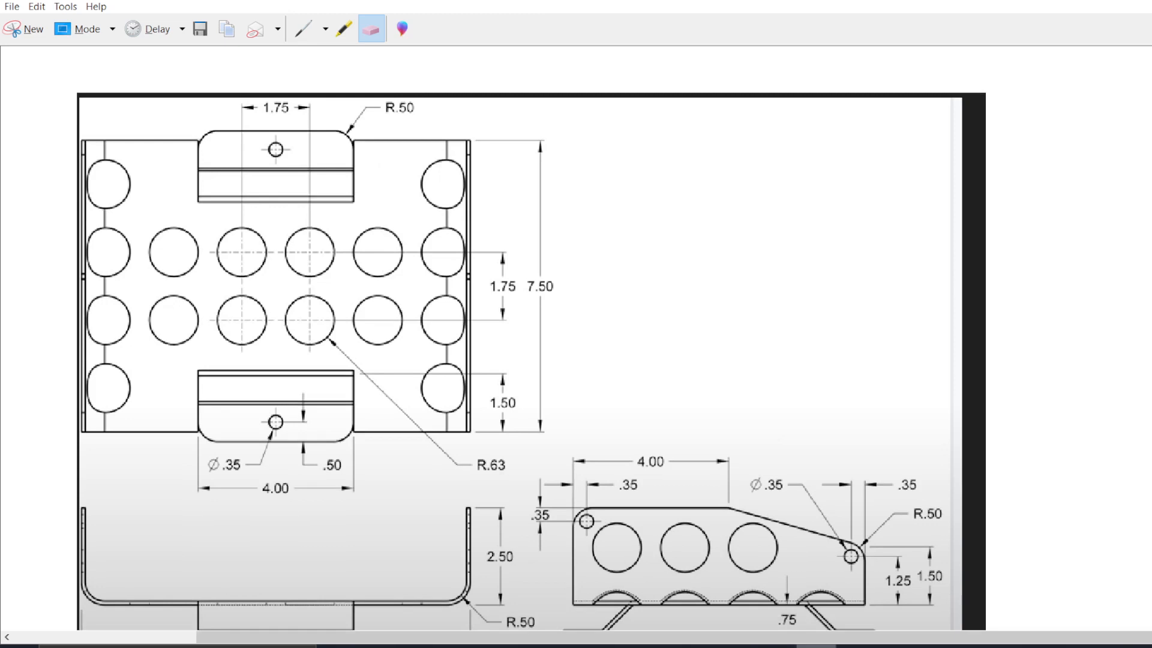
left_click(816, 646)
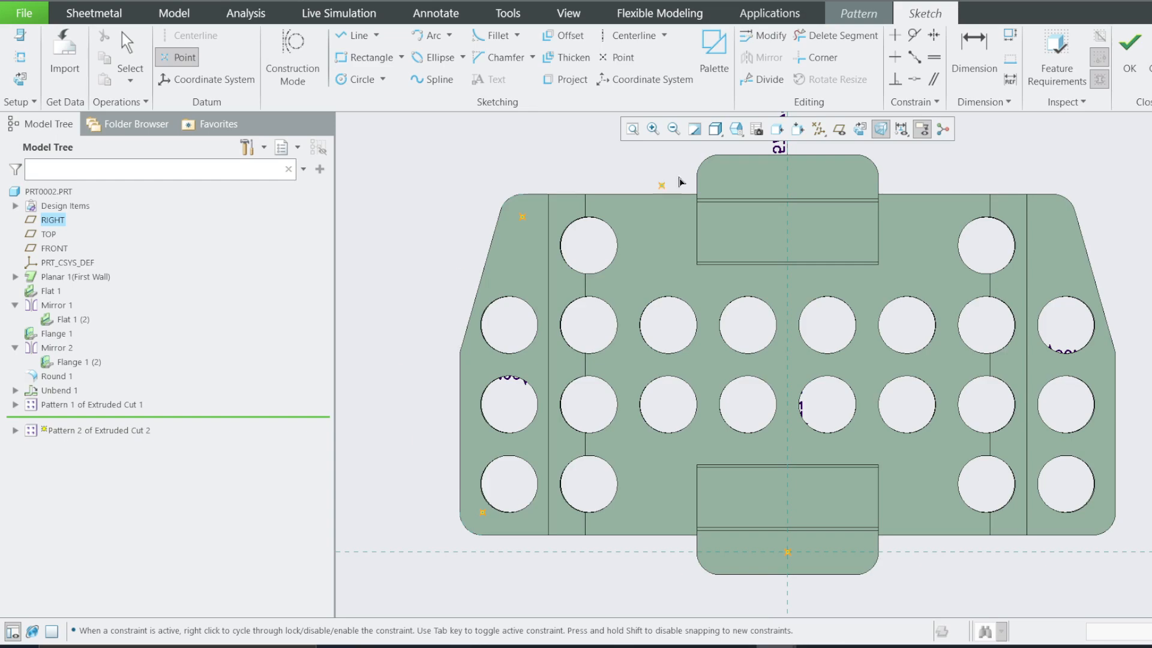
left_click(972, 66)
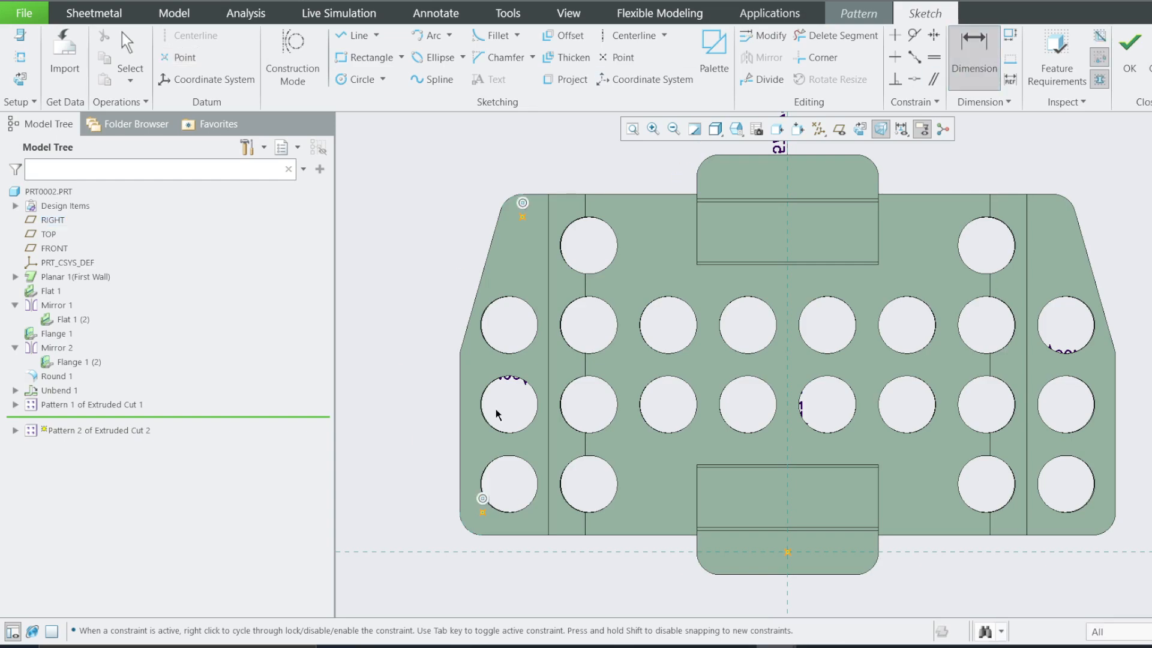
left_click(463, 493)
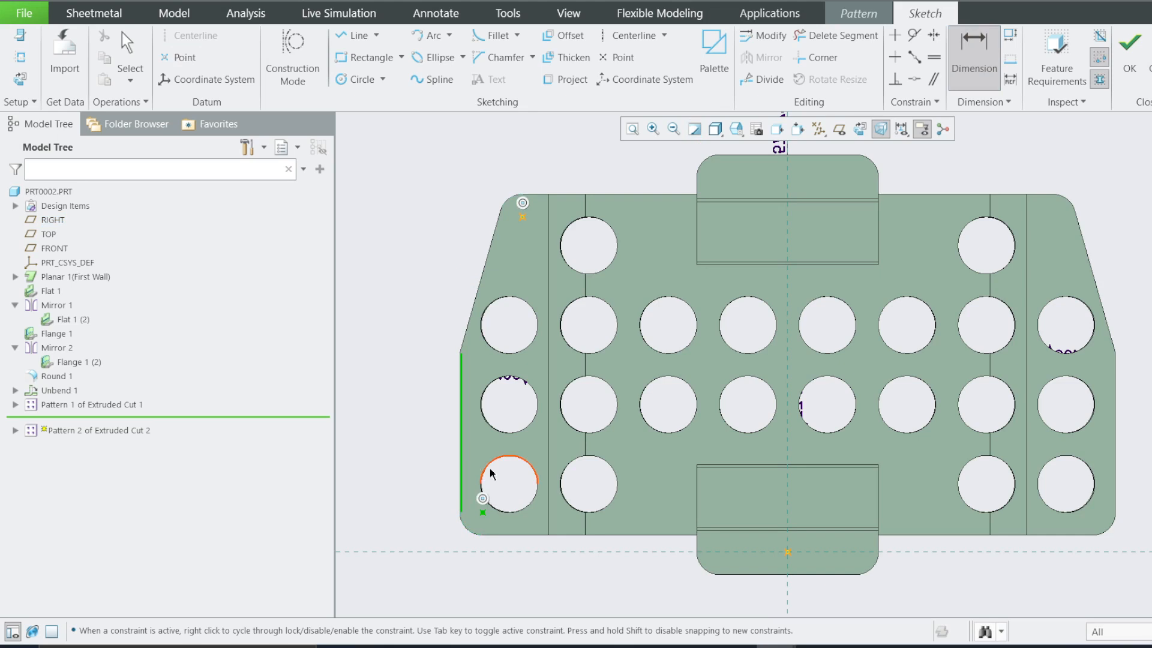
middle_click(472, 460)
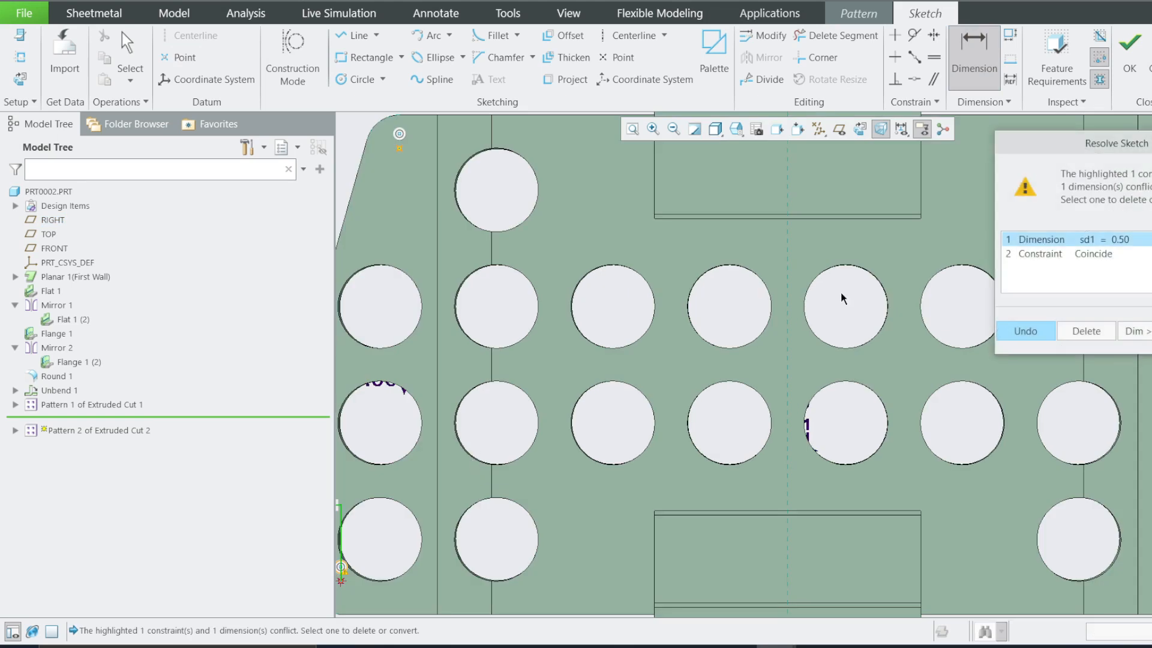
left_click(1088, 256)
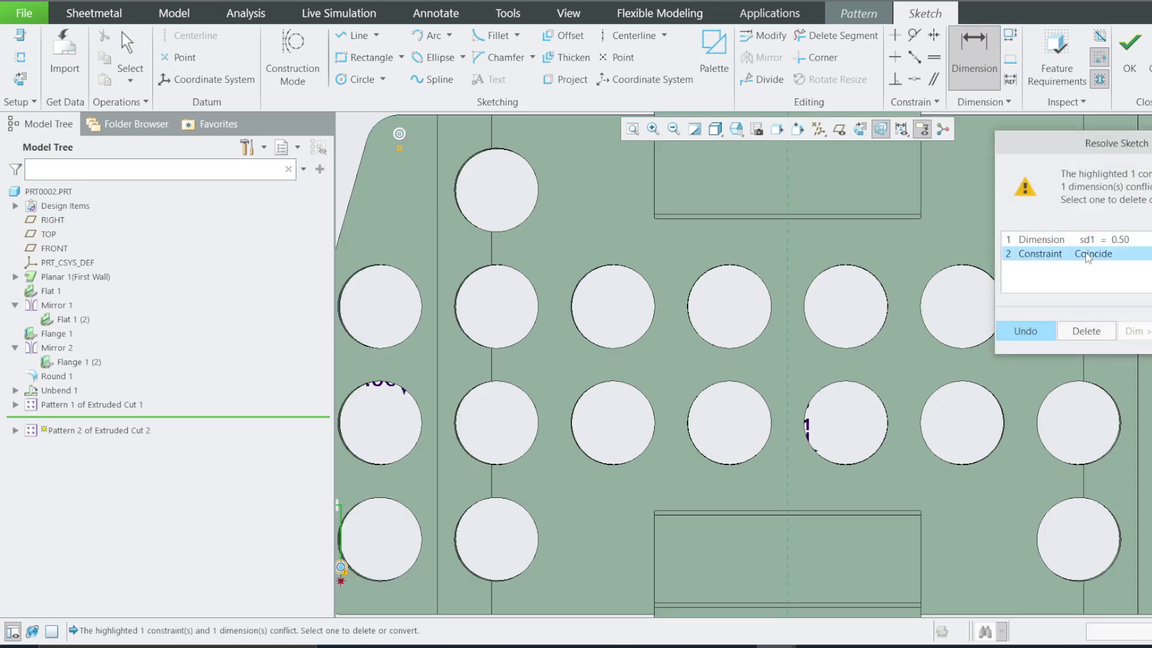
left_click(1080, 334)
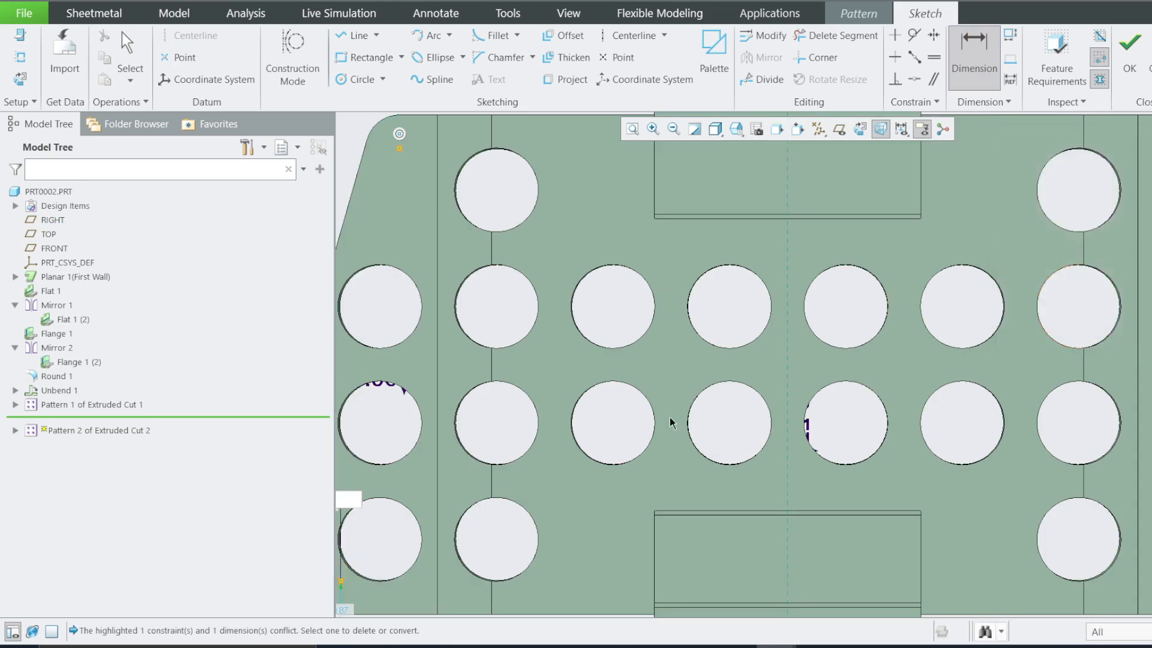
Step: Set the lower-left point's distance from the plate's left outer edge to 0.35
scroll(547, 478, "up", 3)
scroll(551, 477, "down", 4)
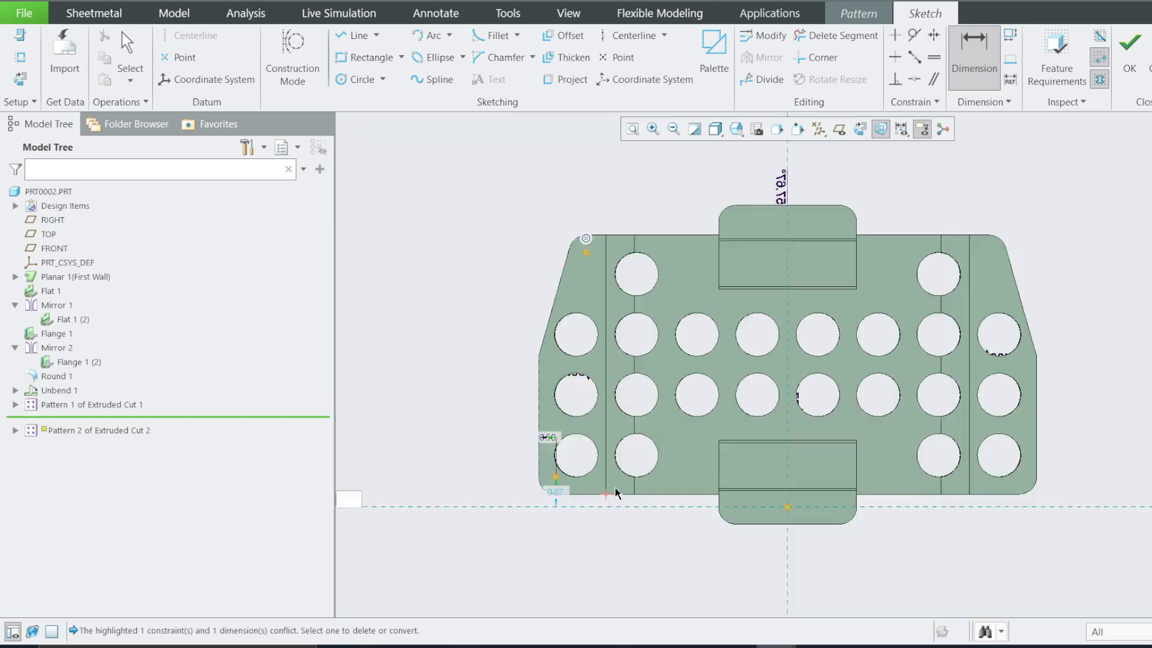
double_click(595, 424)
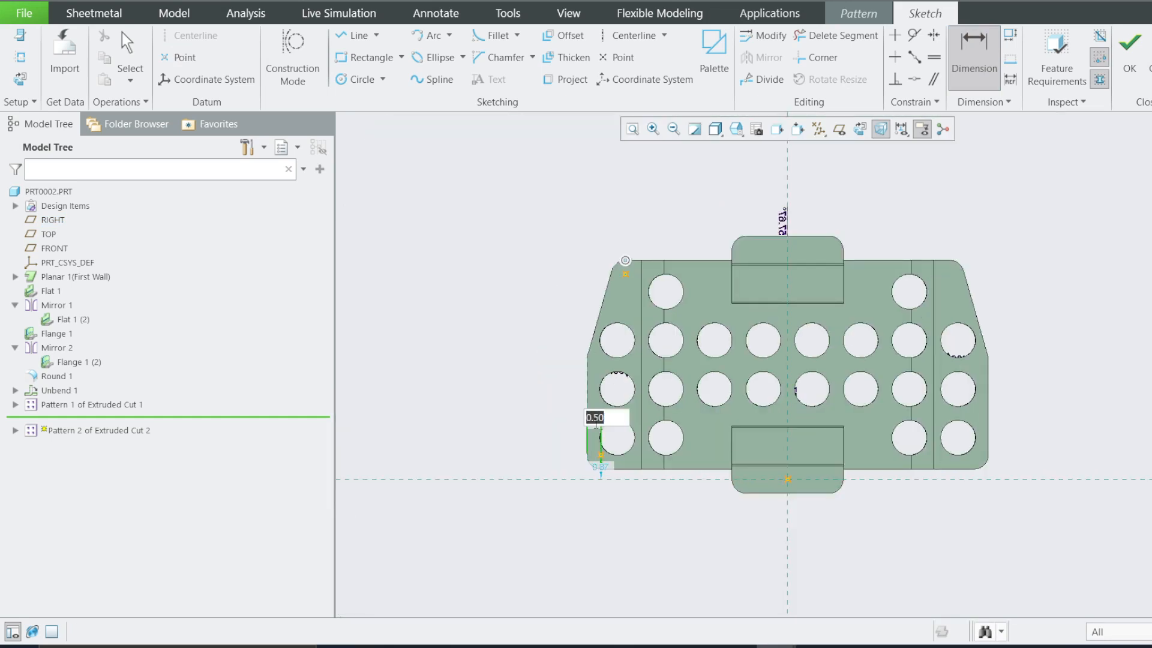
type(".35")
key("Return")
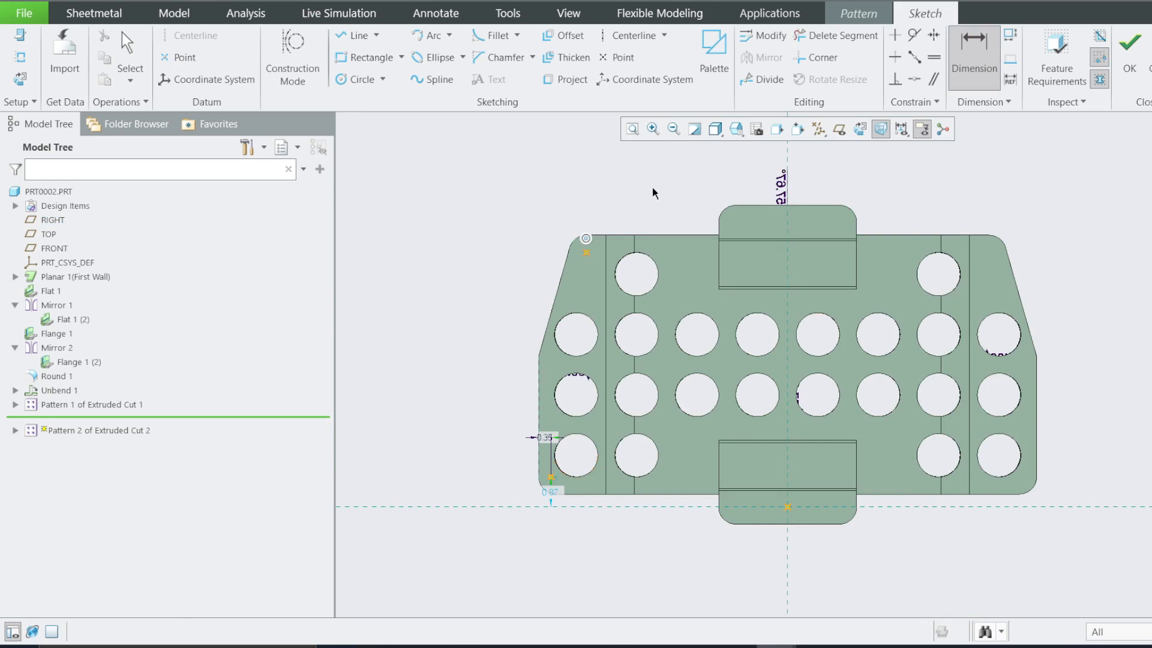
Step: Delete the upper-left point's coincident constraint and dimension the point 0.35 from the plate's upper edge
middle_click(626, 214)
left_click(588, 239)
key("Delete")
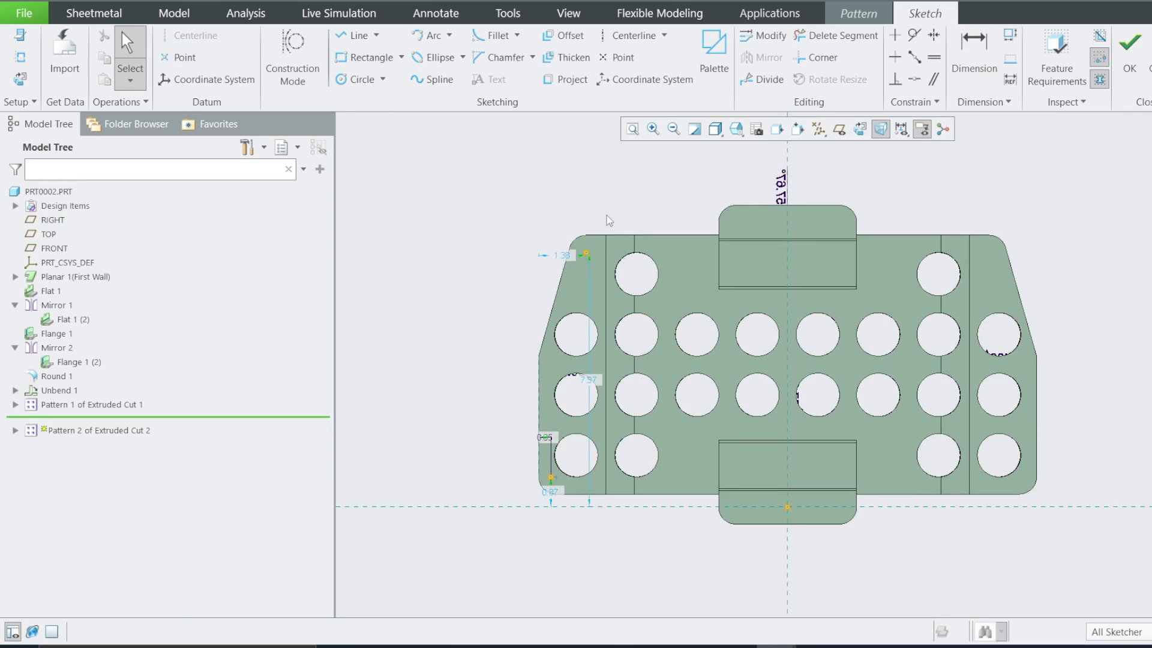
key("d")
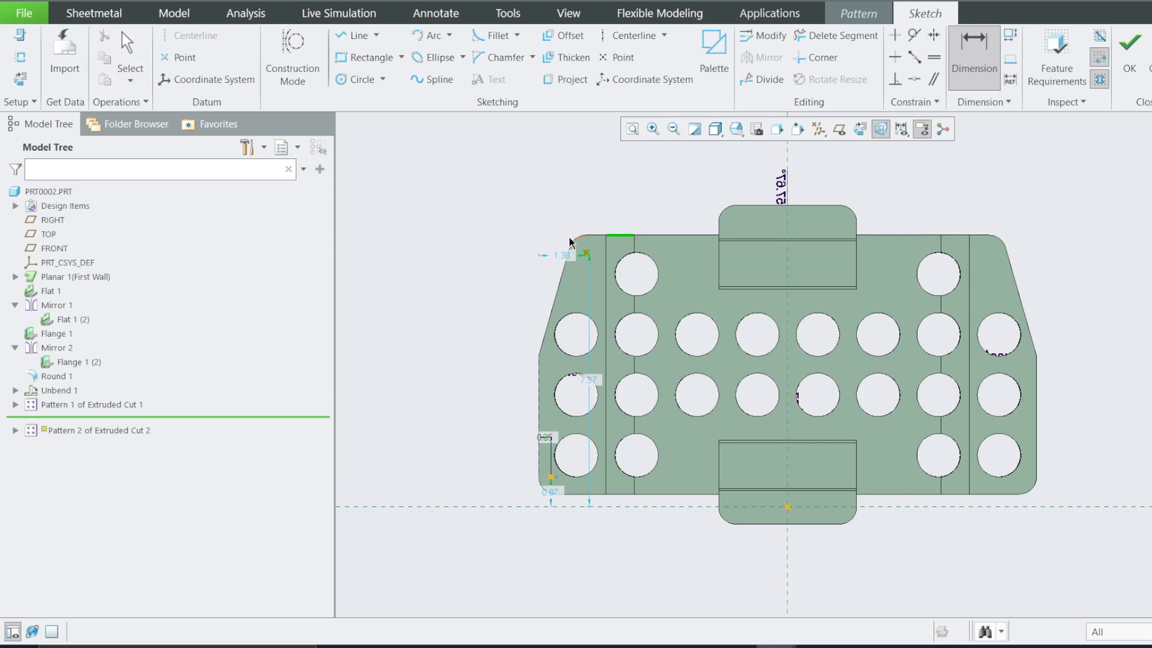
middle_click(577, 222)
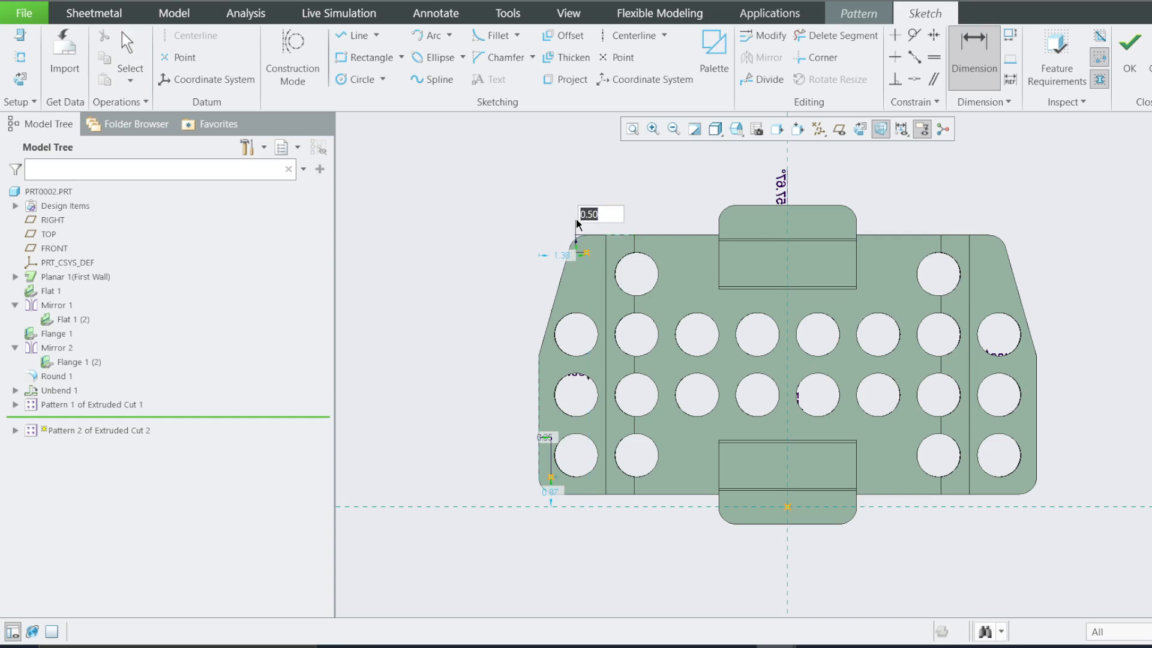
type(".")
key("Return")
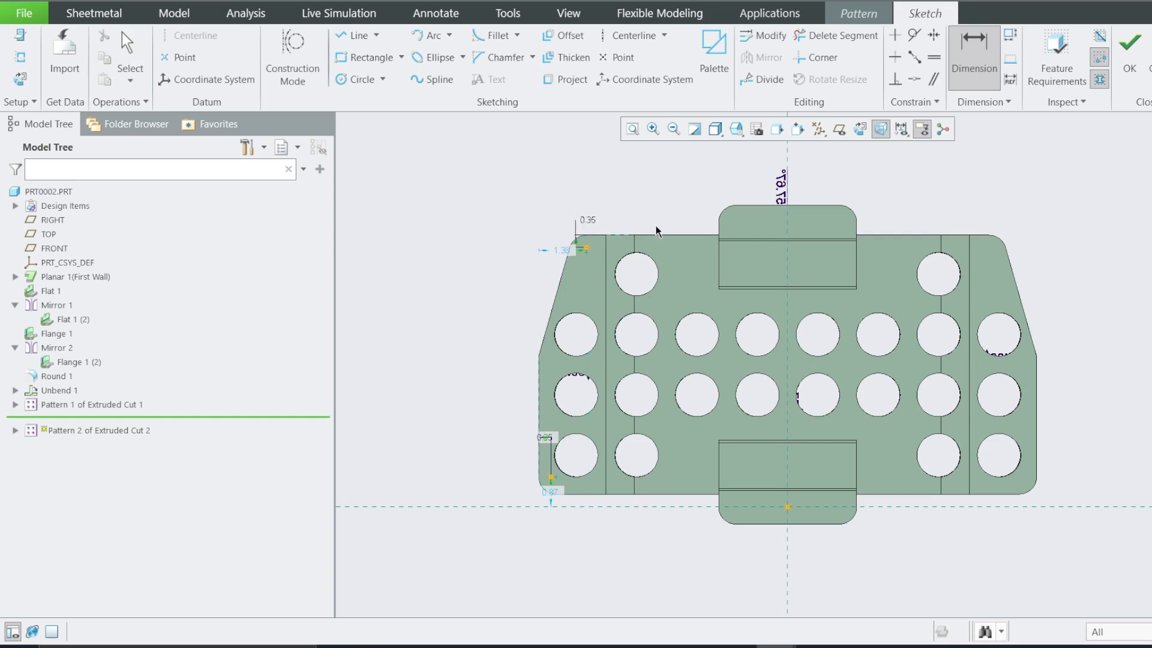
Step: Check the reference drawing and set the upper-left point's horizontal distance from the plate's left outer edge to 1.25
left_click(815, 646)
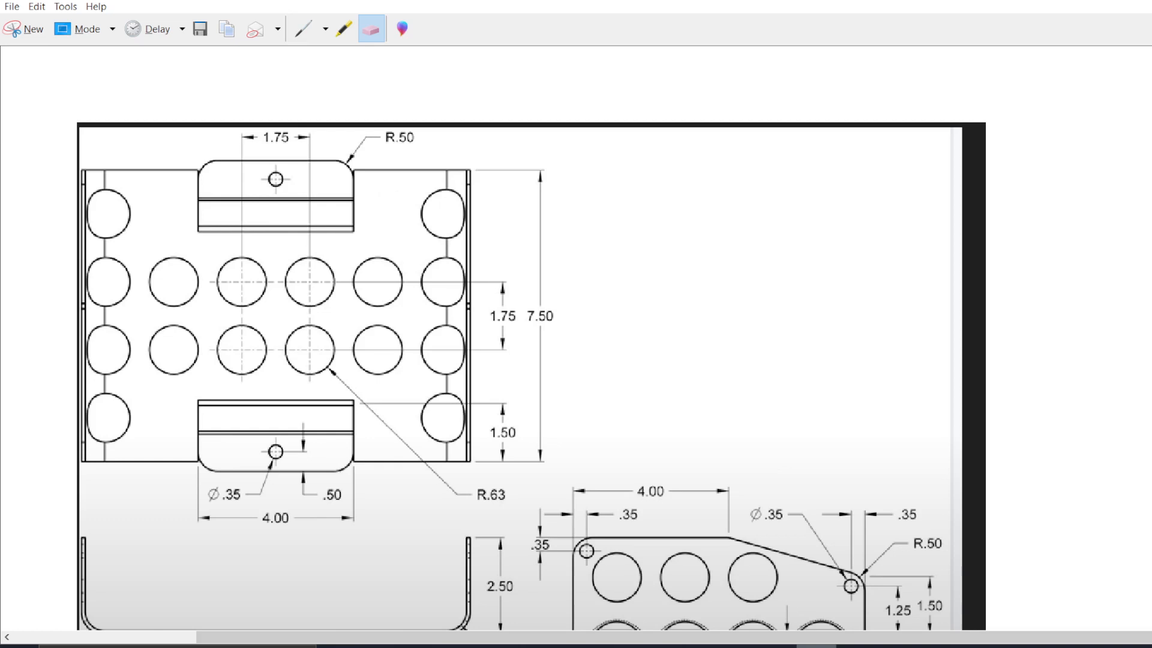
scroll(901, 590, "down", 1)
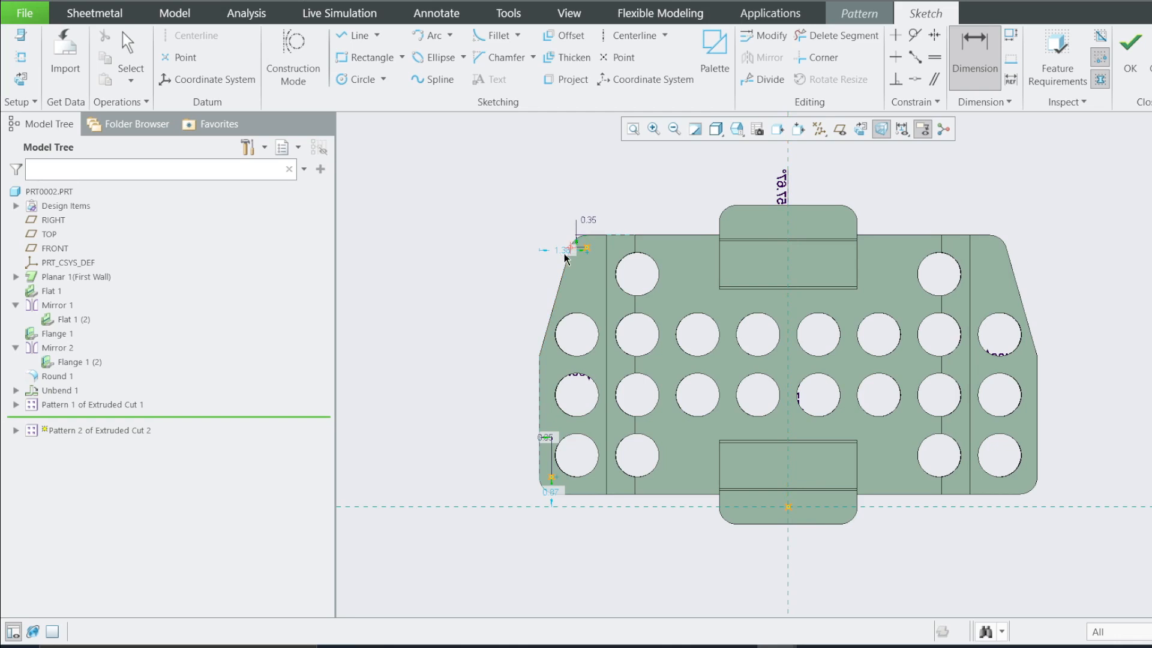
middle_click(616, 208)
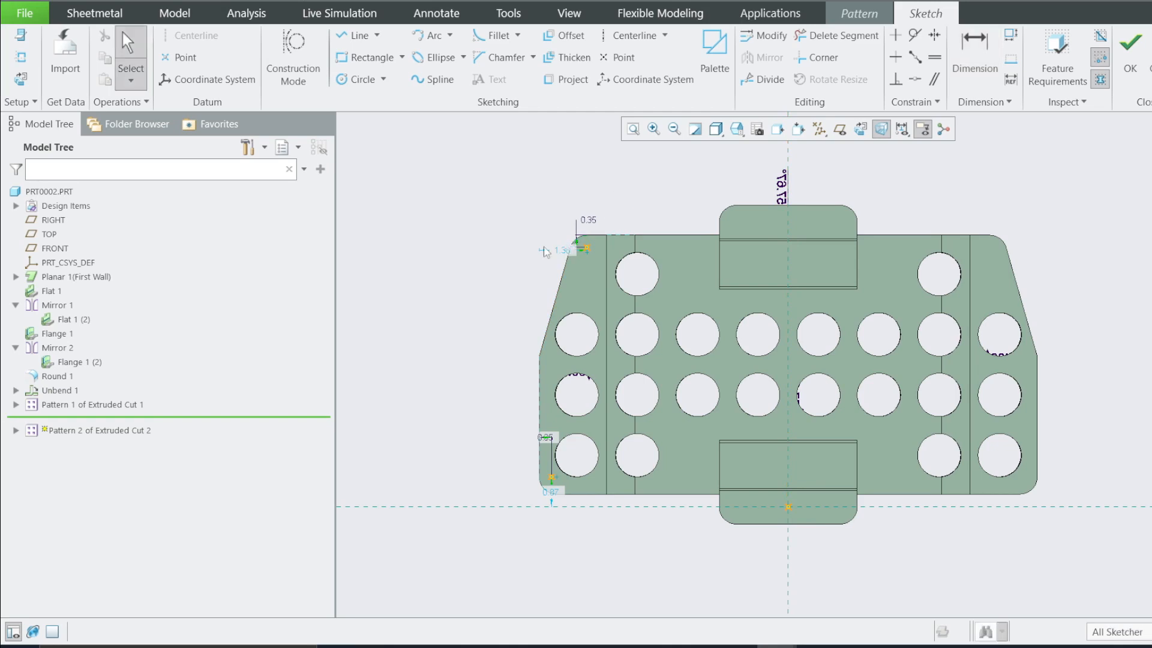
scroll(544, 246, "down", 2)
scroll(465, 216, "up", 2)
double_click(567, 251)
type("1")
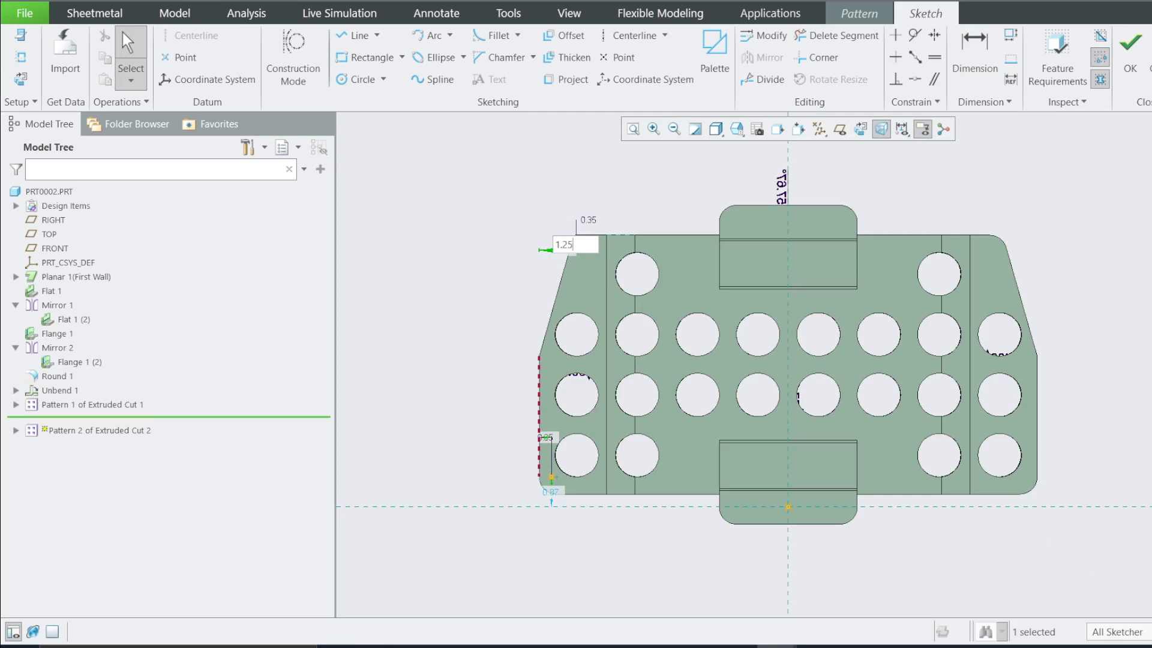
type(".25")
key("Return")
left_click(471, 325)
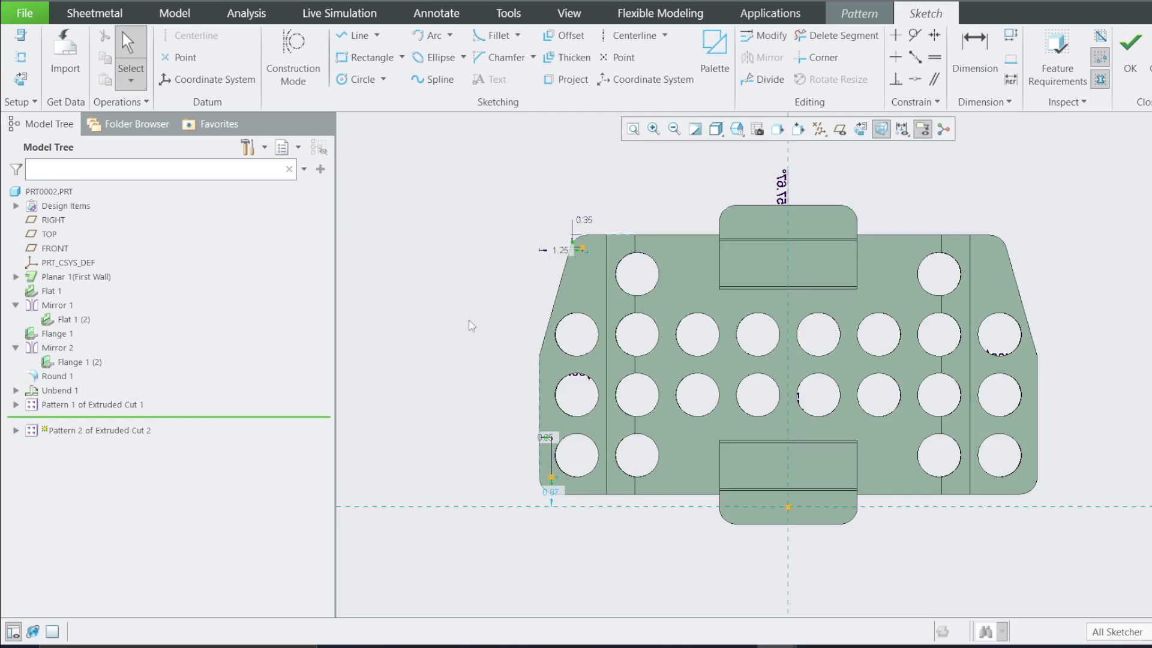
Step: Dimension the lower-left point 0.35 from the plate's lower edge
scroll(562, 496, "up", 2)
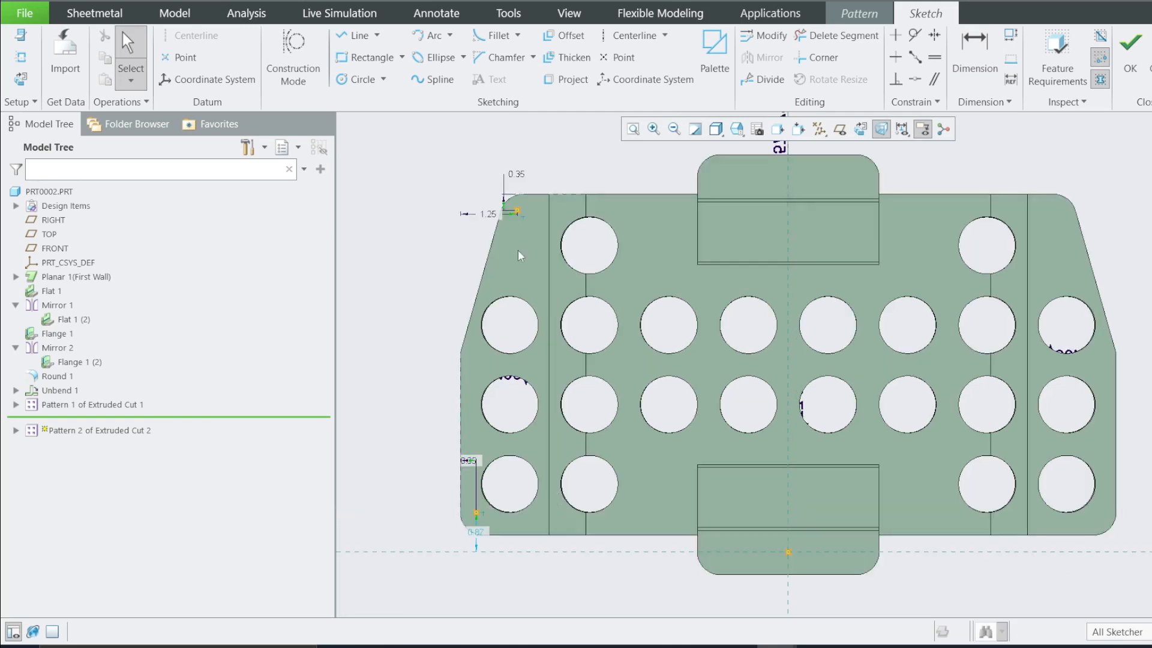
left_click(975, 54)
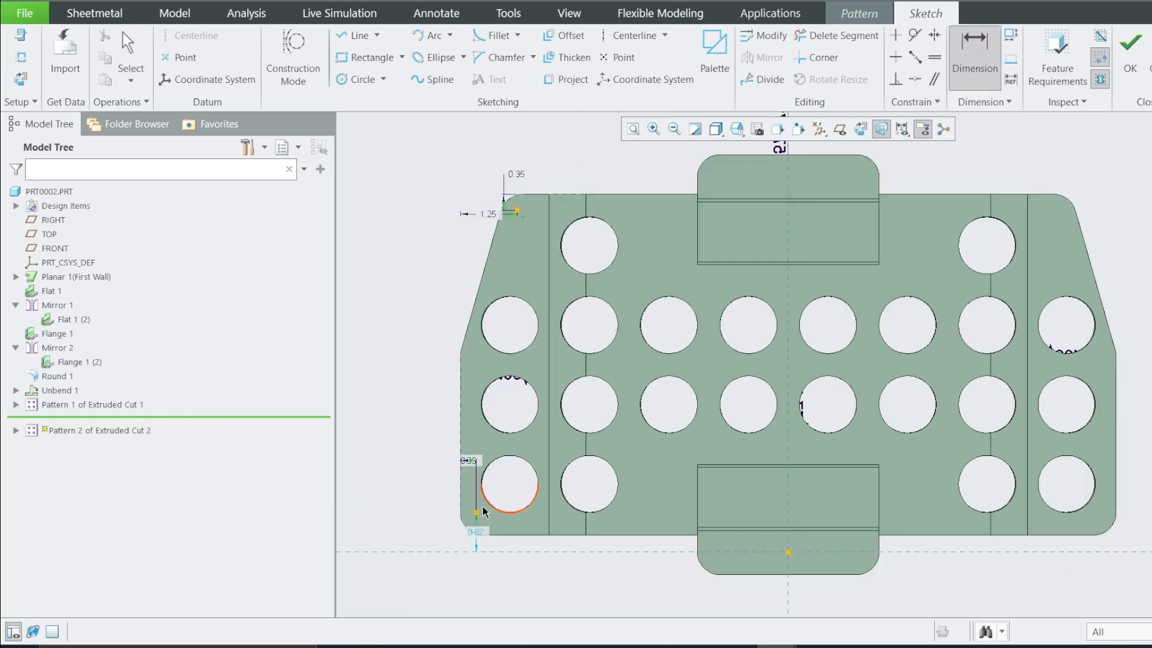
left_click(476, 514)
left_click(512, 535)
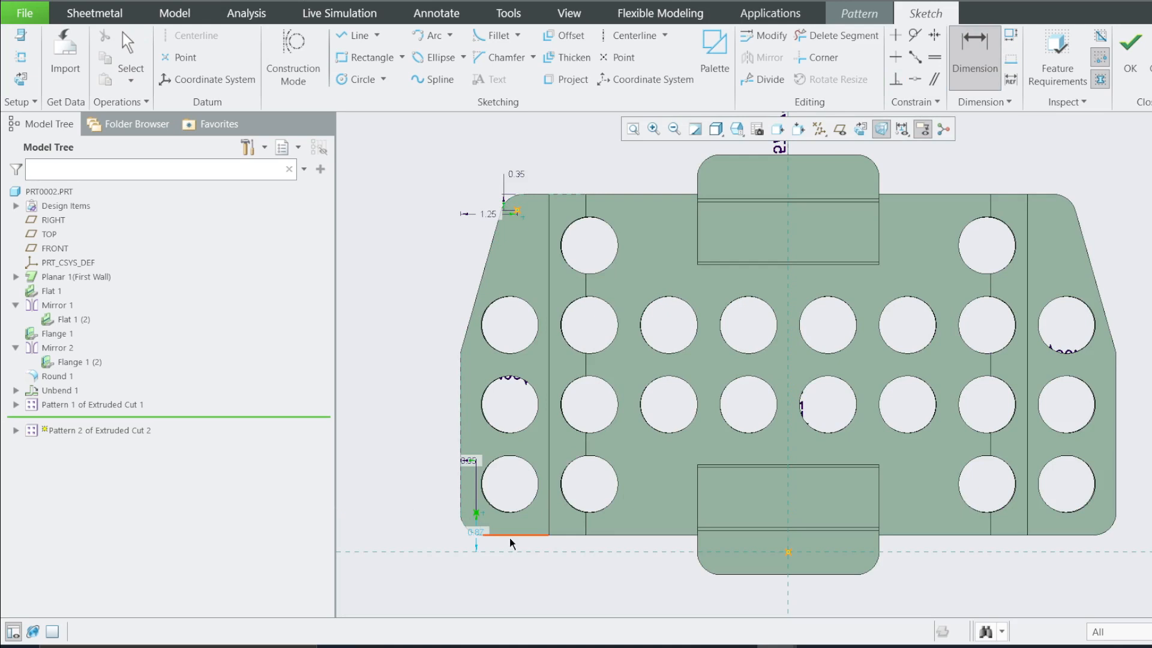
middle_click(395, 515)
type("0.35")
key("Return")
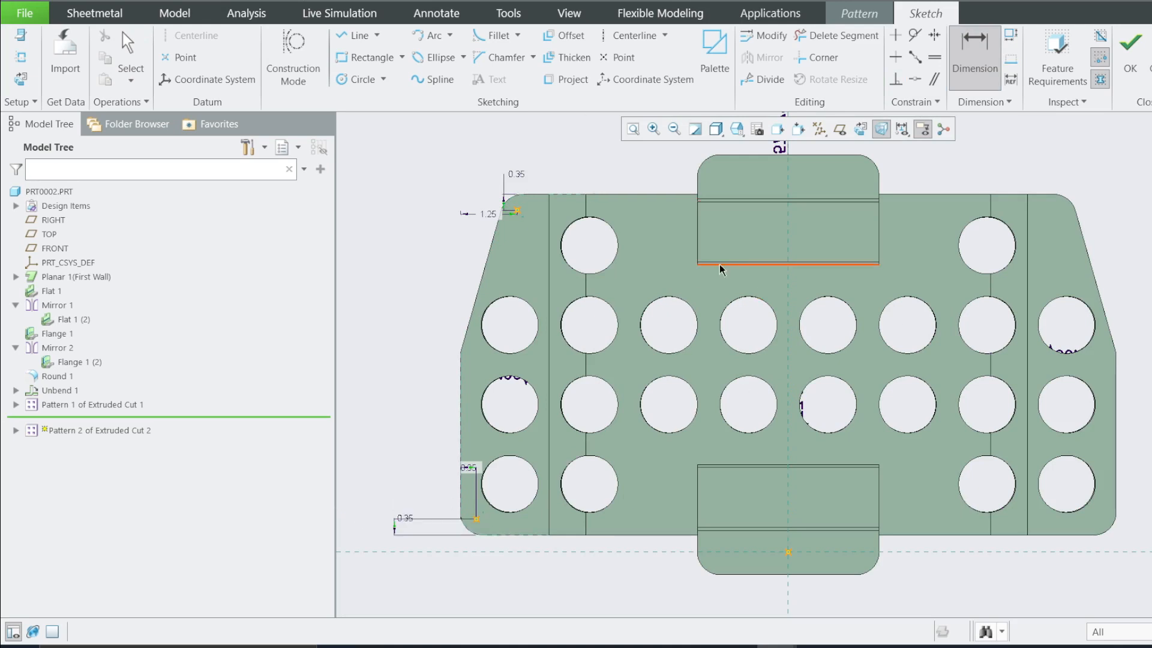
Step: Draw a vertical centerline along the plate's vertical mid-plane reference
left_click(630, 35)
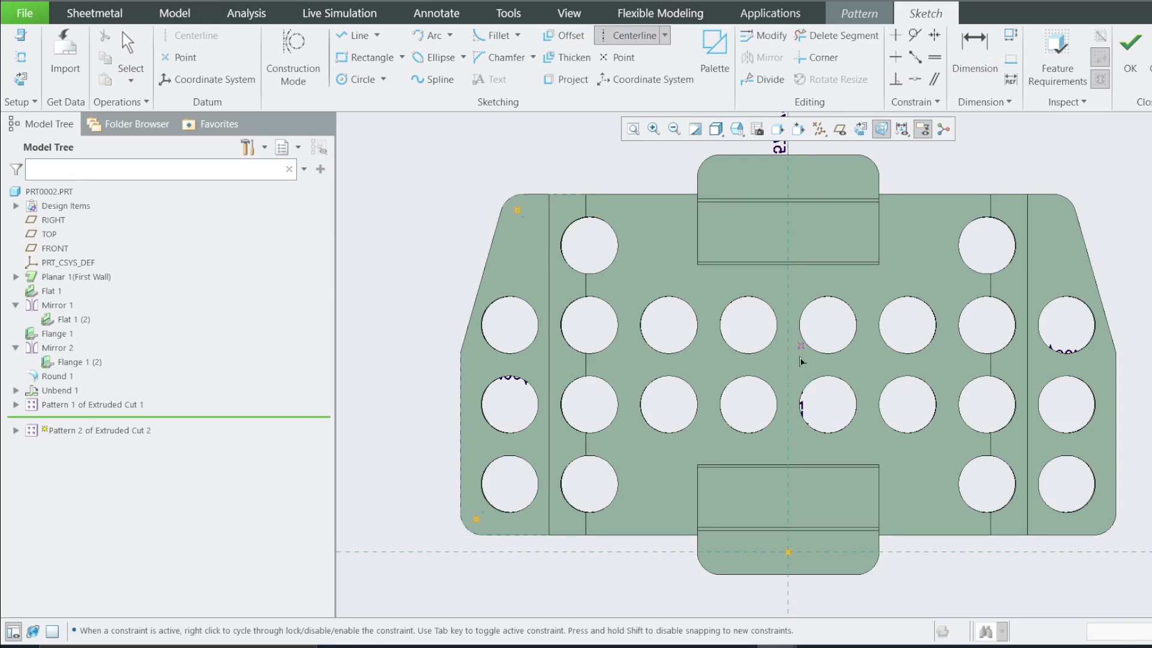
left_click(787, 425)
left_click(792, 285)
middle_click(900, 240)
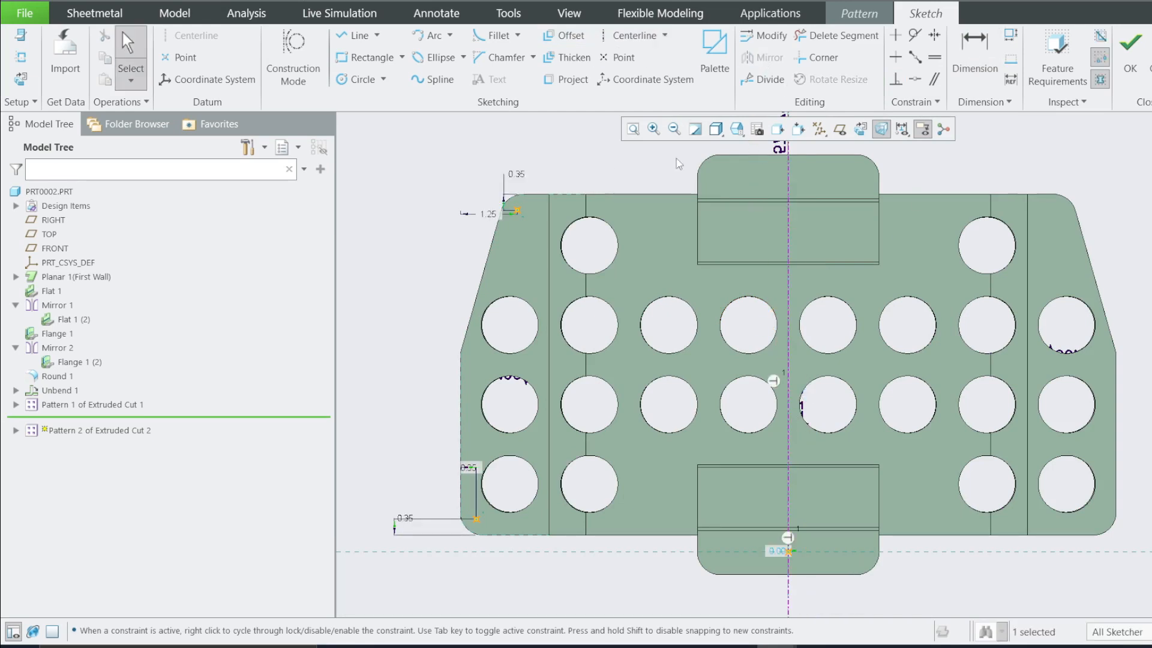
Step: Mirror the upper-left and lower-left points about the vertical centerline
left_click(518, 211)
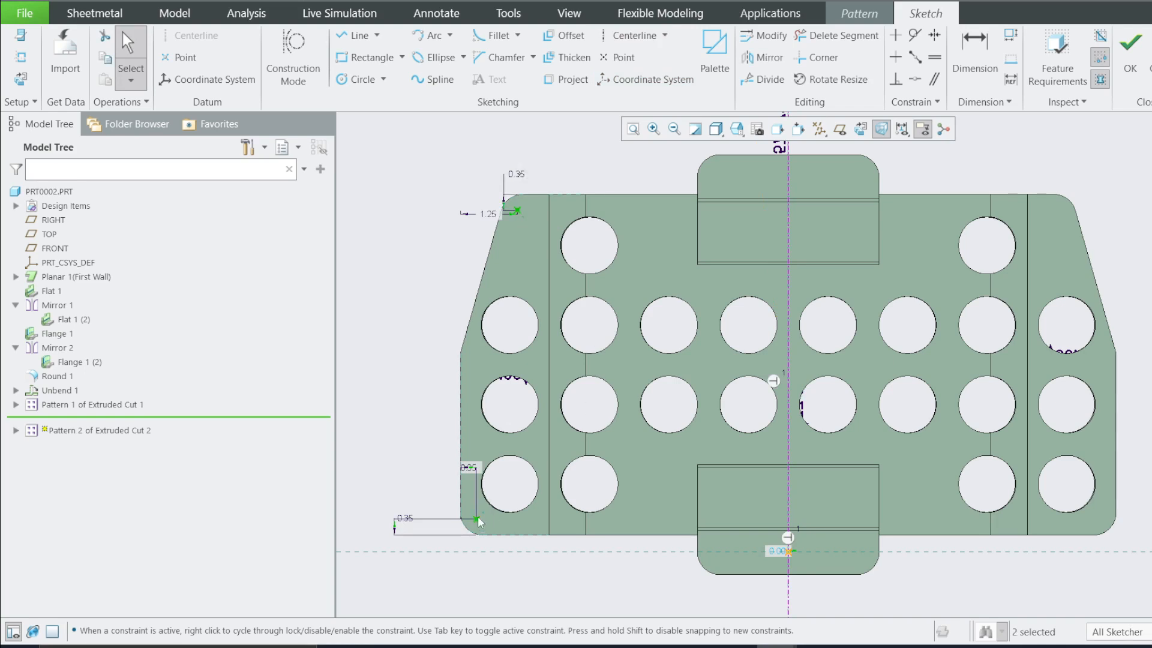
left_click(762, 57)
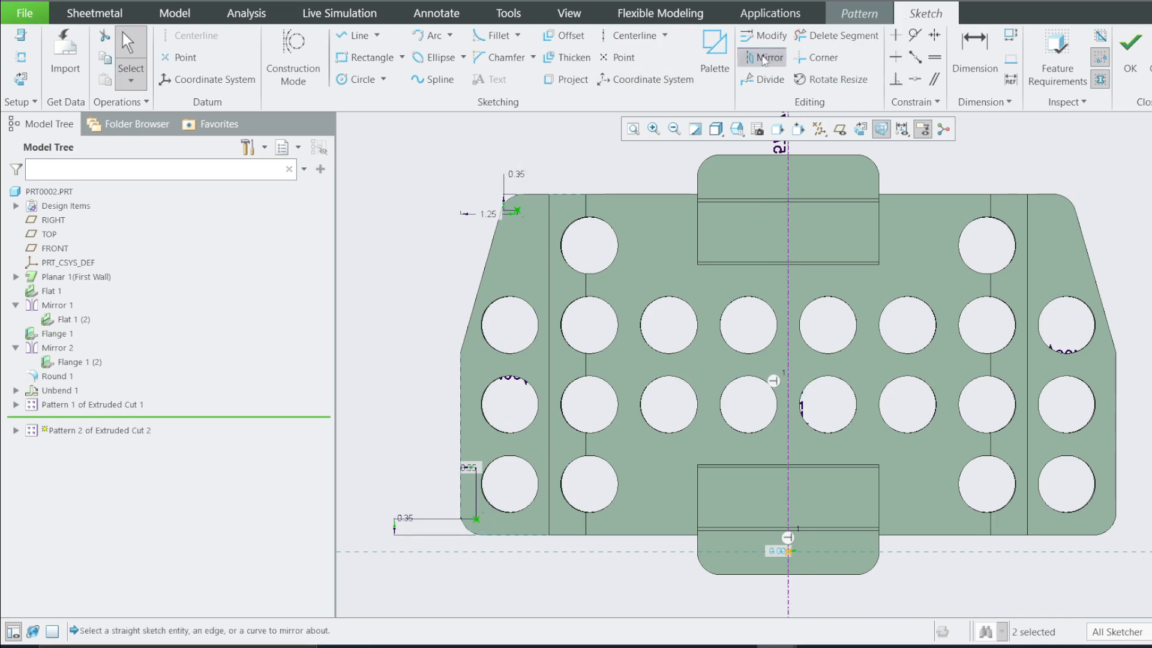
left_click(788, 288)
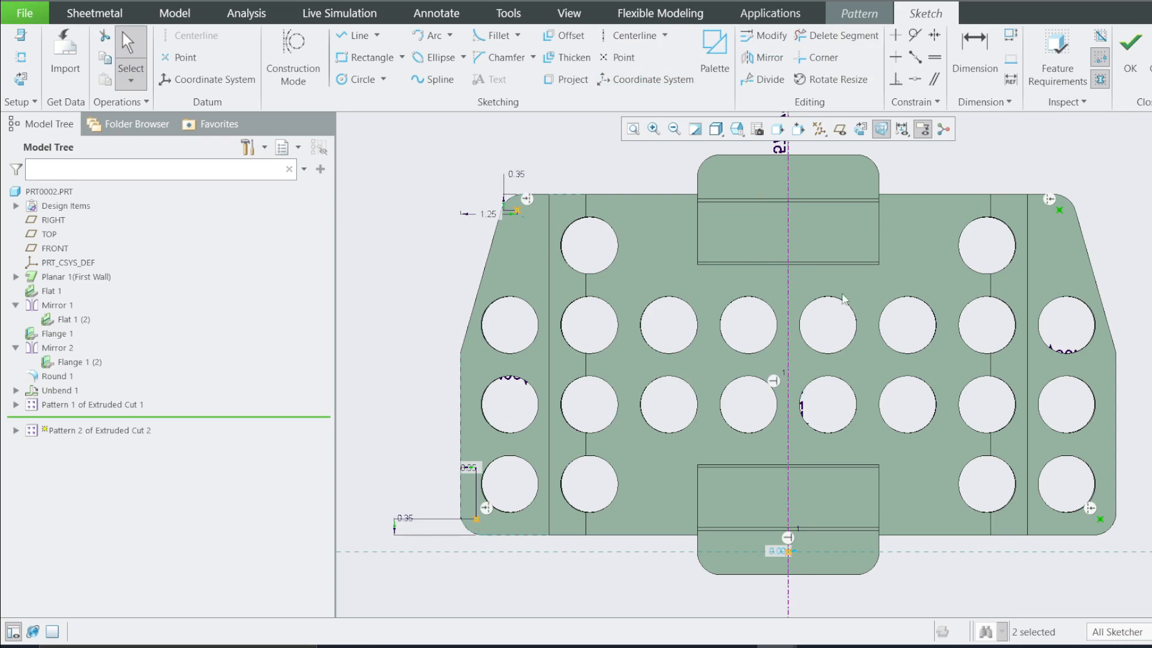
Step: Turn on the display of all datum features and draw a horizontal centerline along the horizontal datum plane through the part's coordinate system
left_click(617, 36)
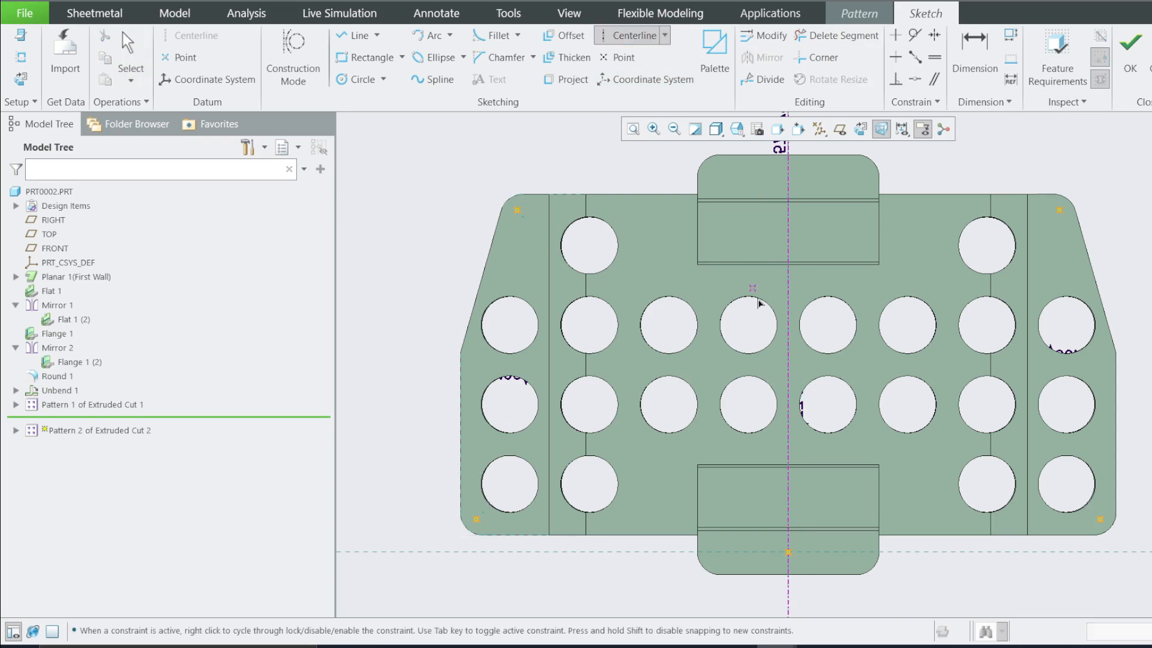
left_click(788, 362)
left_click(789, 384)
left_click(819, 130)
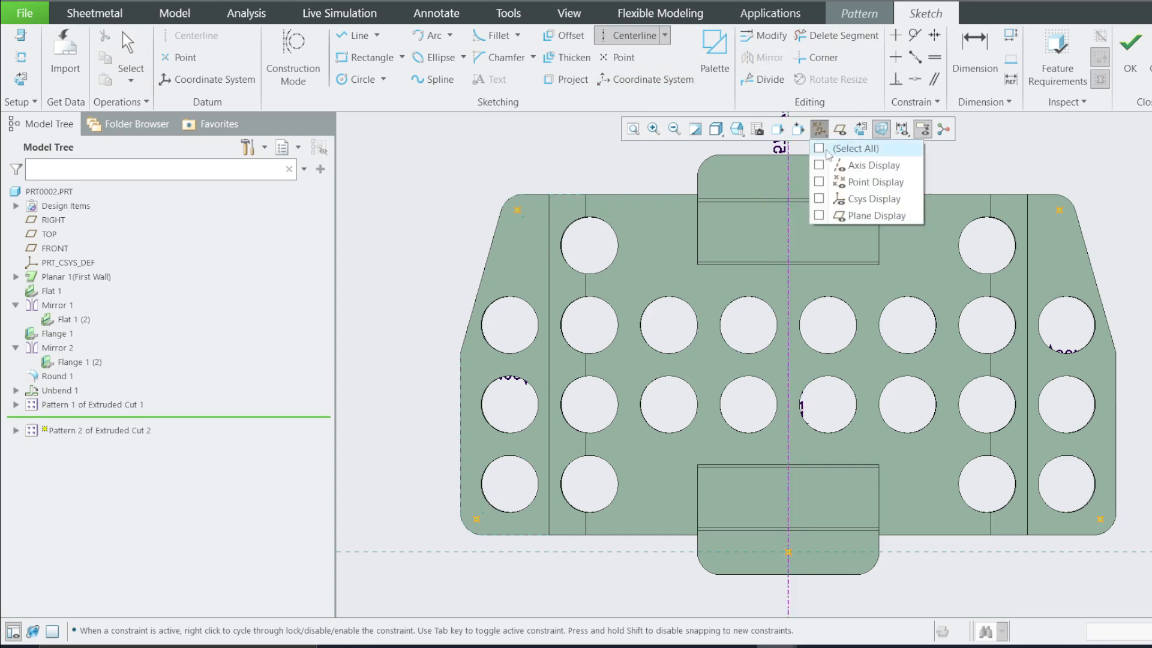
left_click(825, 151)
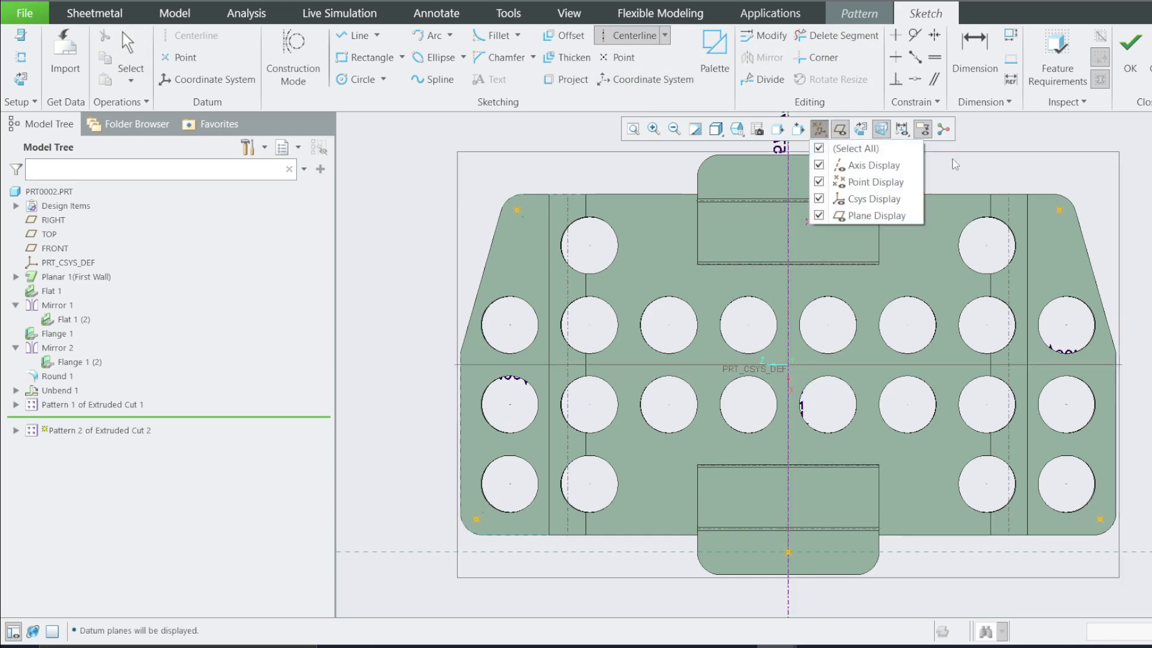
left_click(1037, 128)
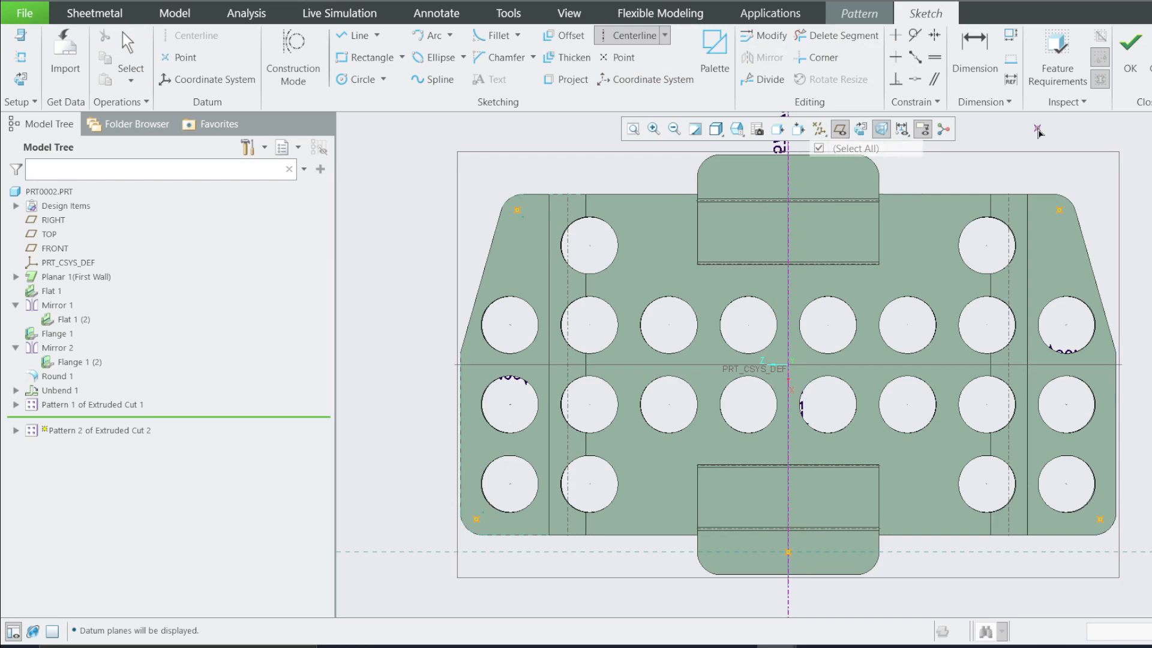
left_click(797, 371)
left_click(898, 366)
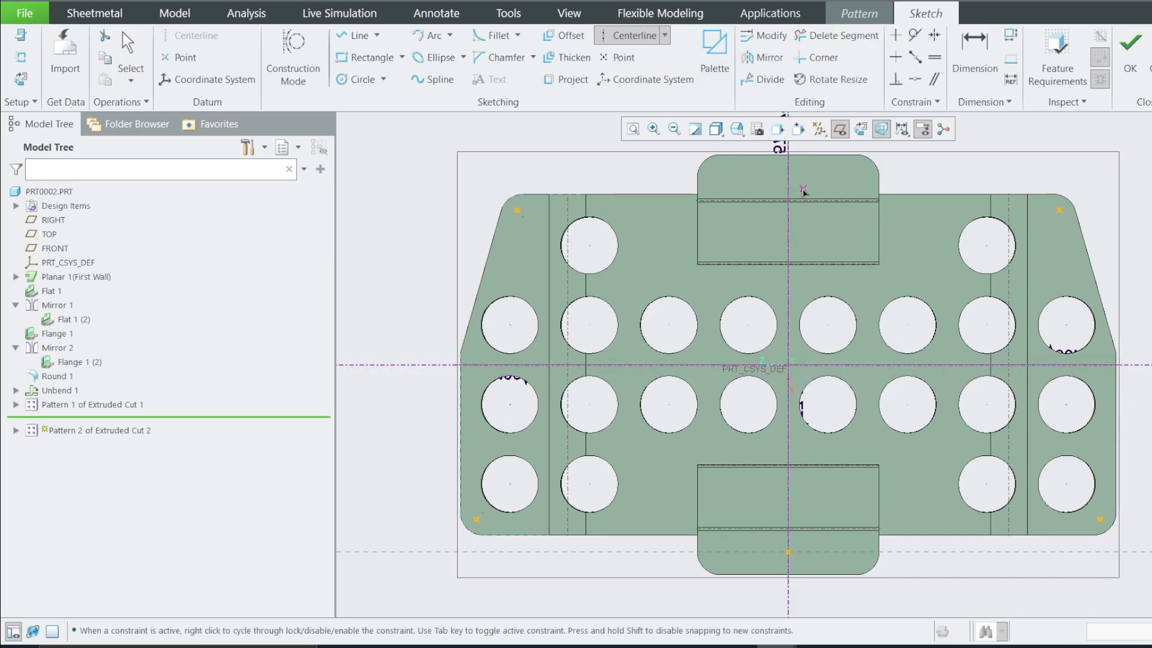
Step: Turn off the display of the datum planes and finish the centerline command
left_click(819, 129)
left_click(821, 148)
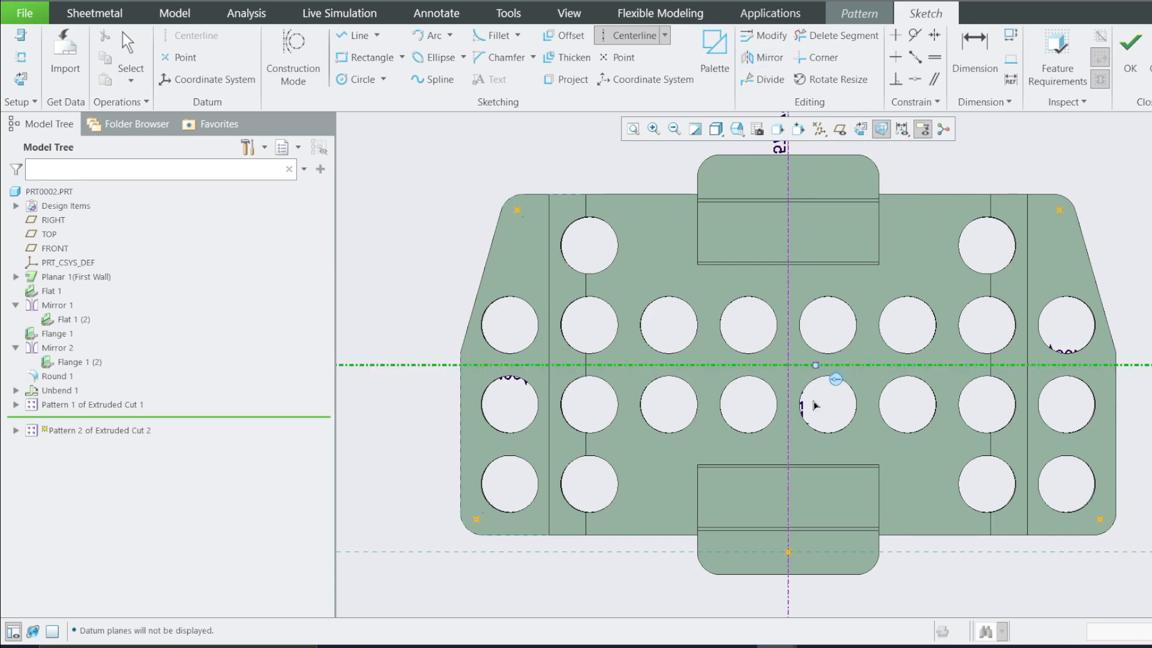
middle_click(858, 408)
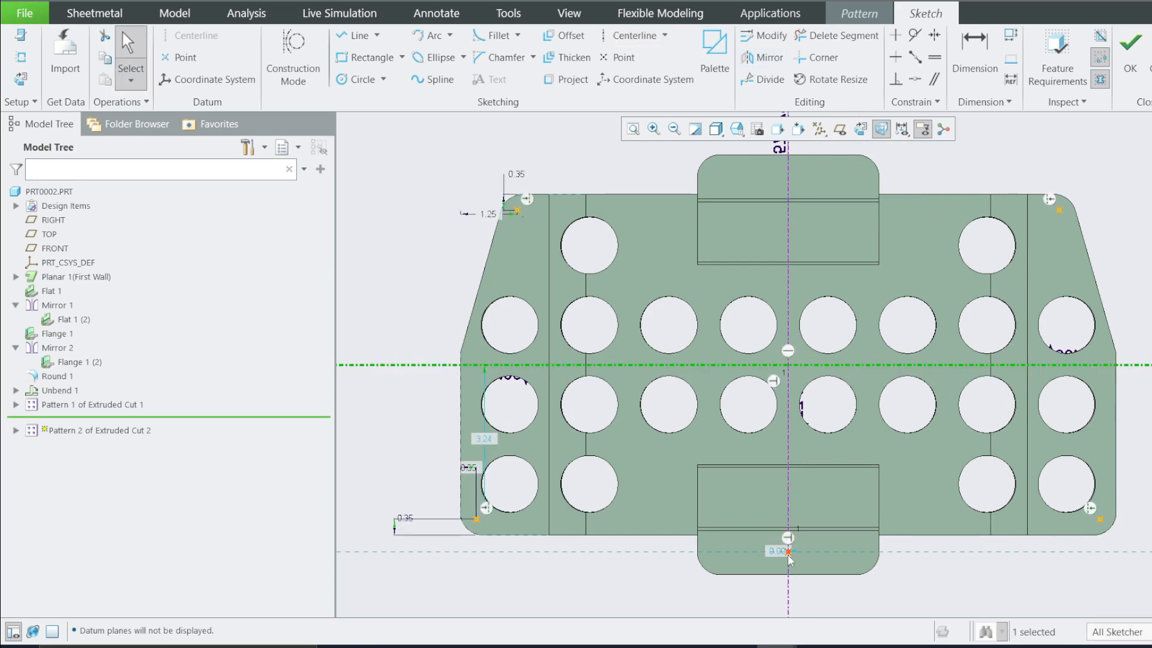
Step: Try to mirror the lower tab's hole point about the horizontal centerline
left_click(760, 69)
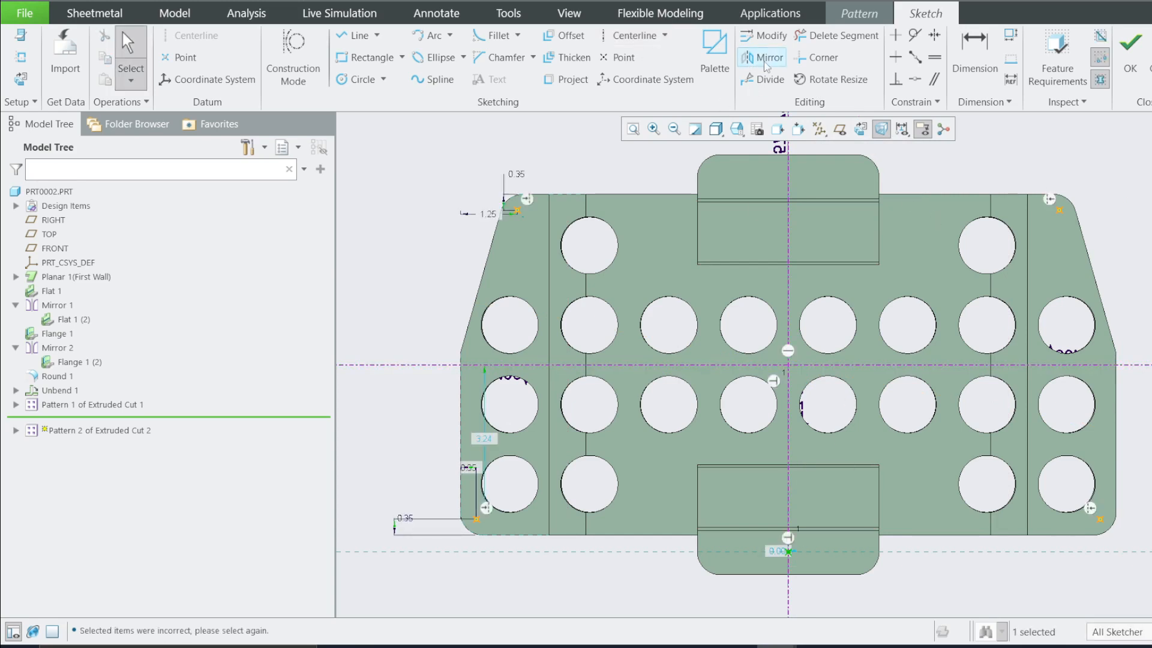
left_click(821, 365)
left_click(902, 177)
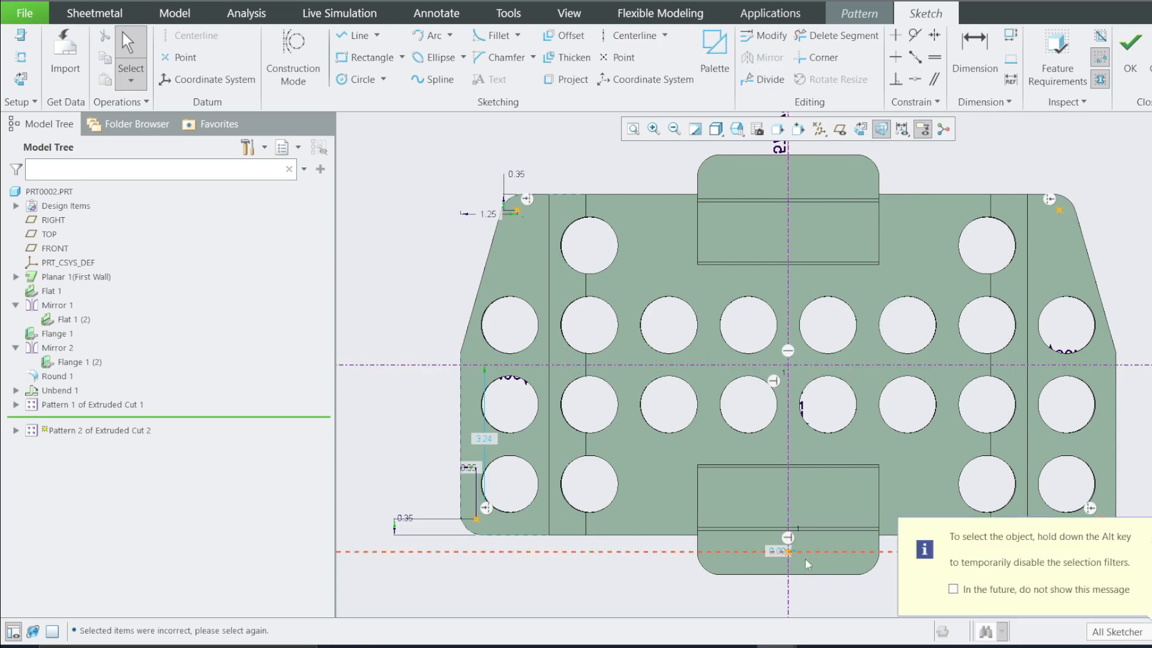
left_click(653, 129)
left_click(770, 536)
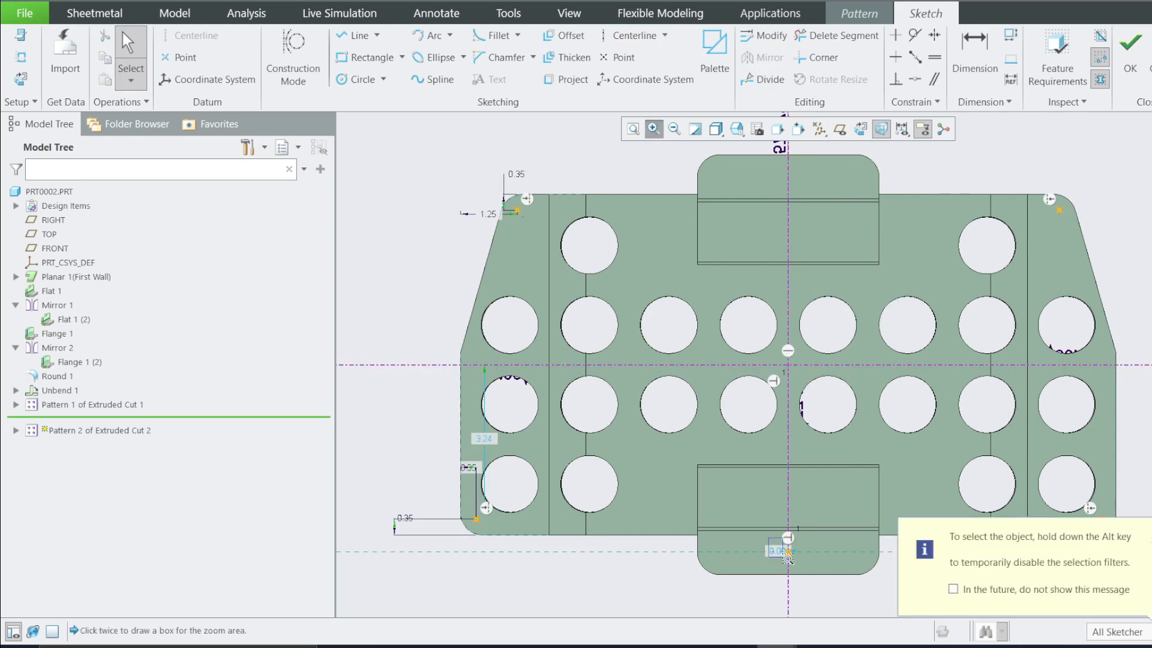
left_click(824, 584)
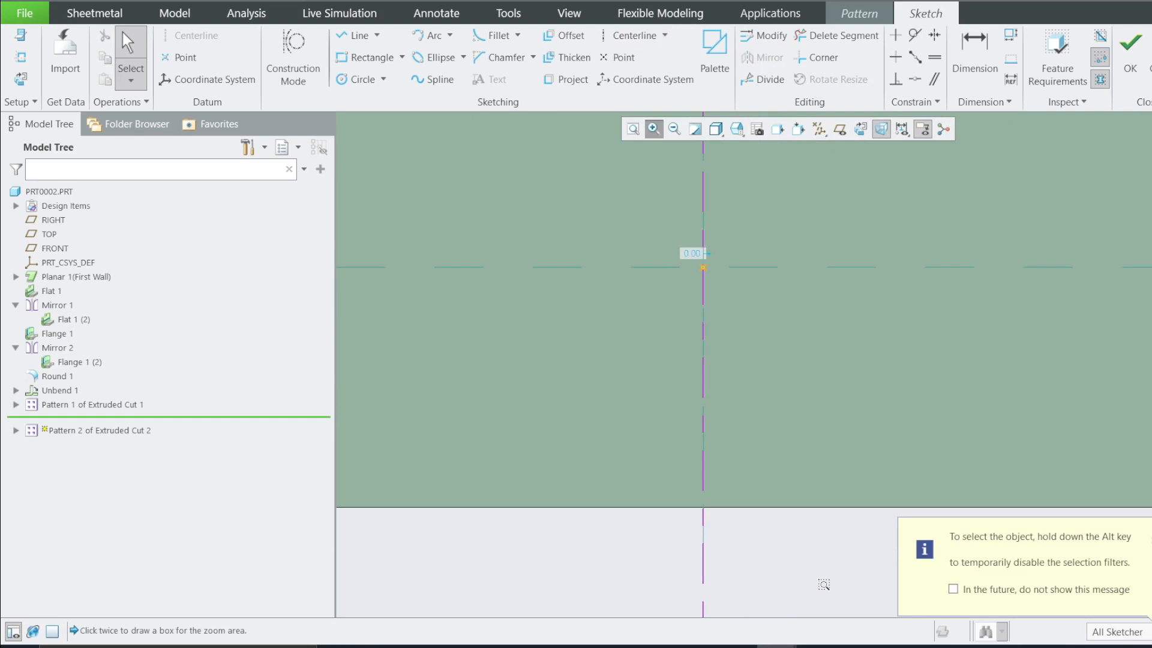
left_click(773, 549)
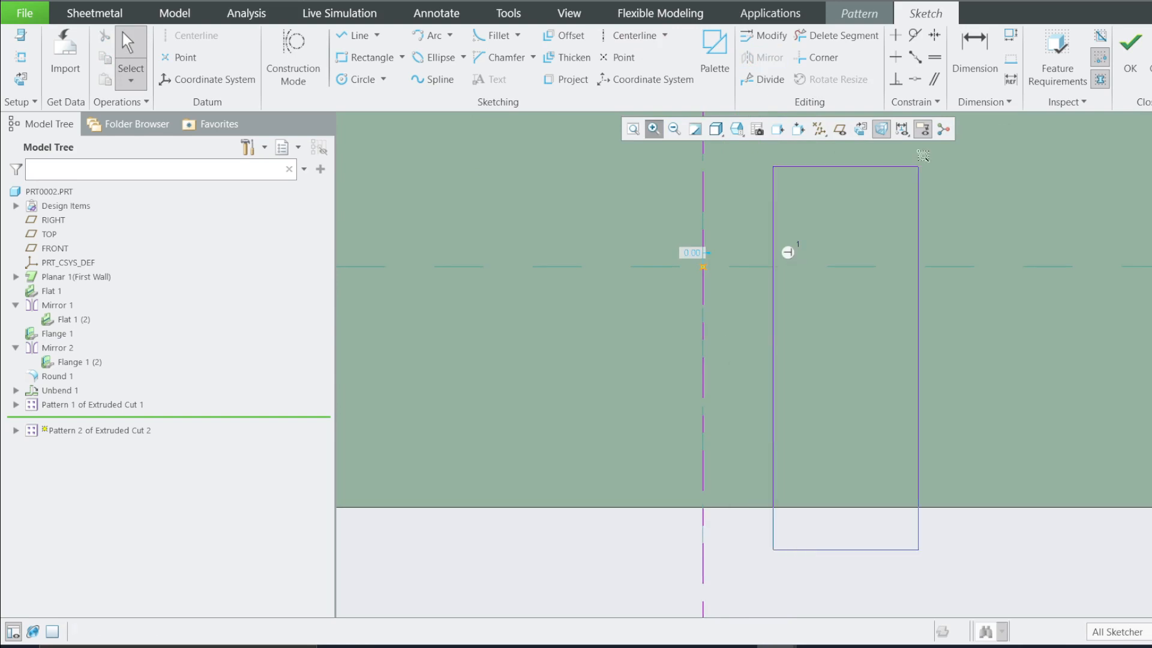
left_click(671, 324)
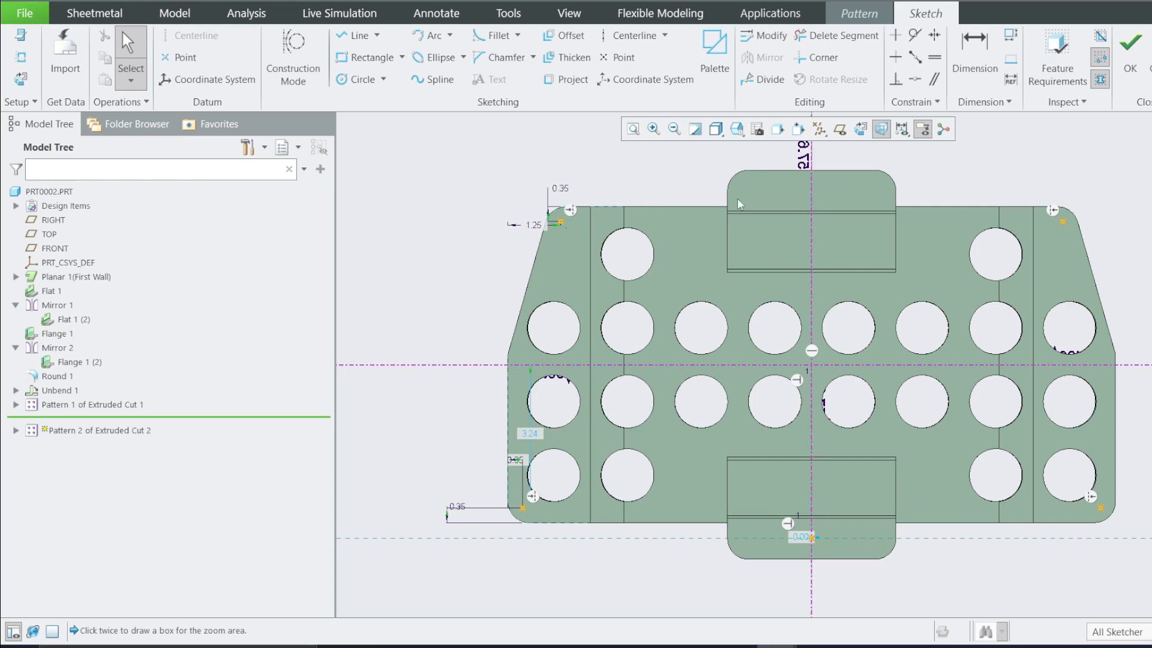
left_click(654, 128)
left_click(789, 515)
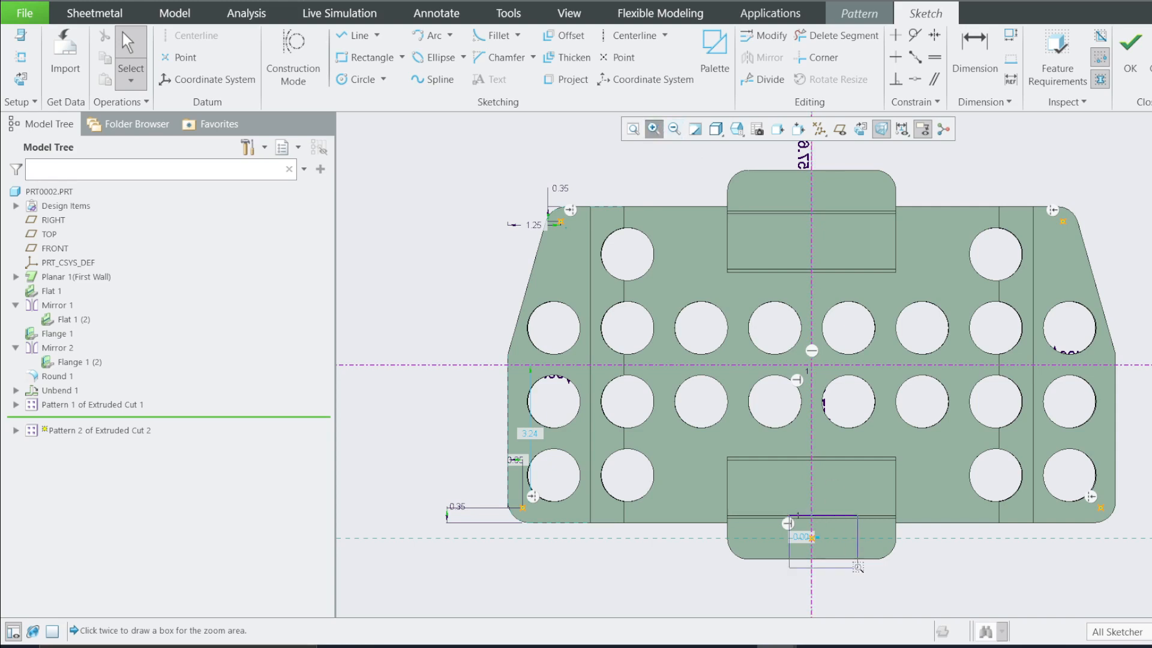
left_click(879, 579)
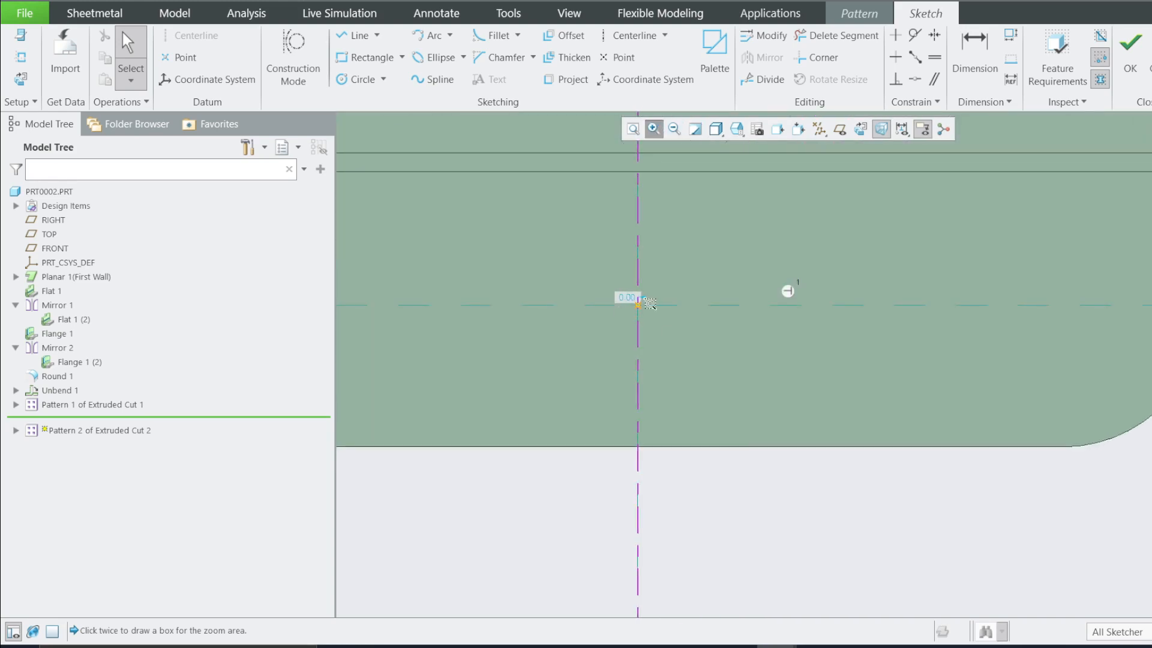
left_click(763, 42)
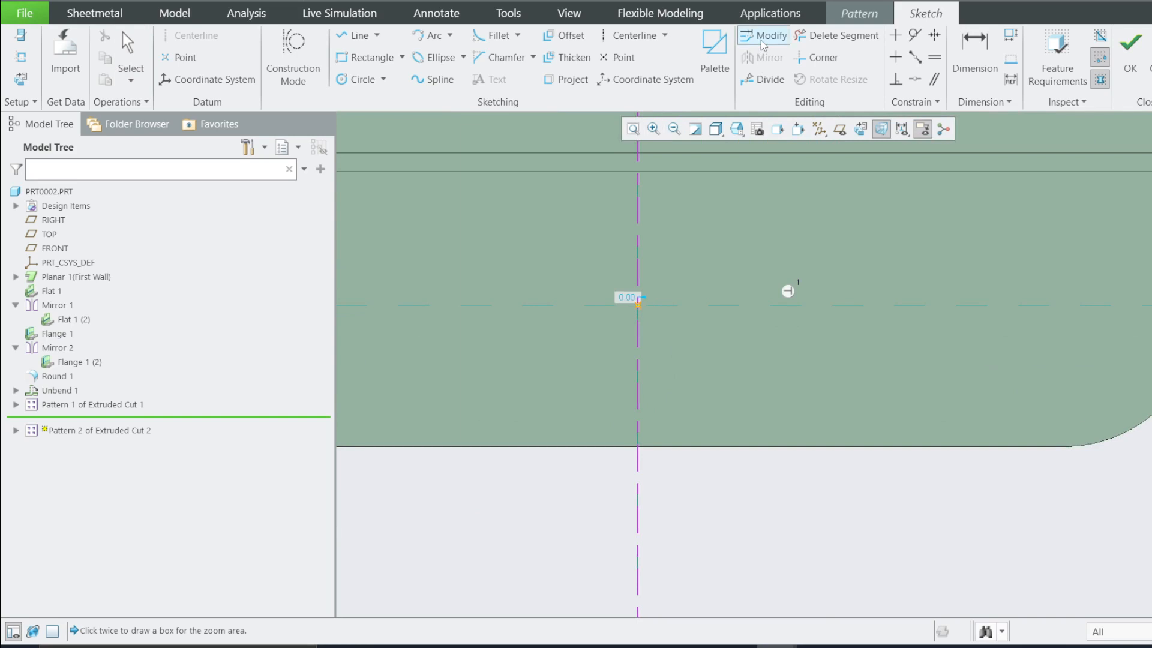
left_click(639, 309)
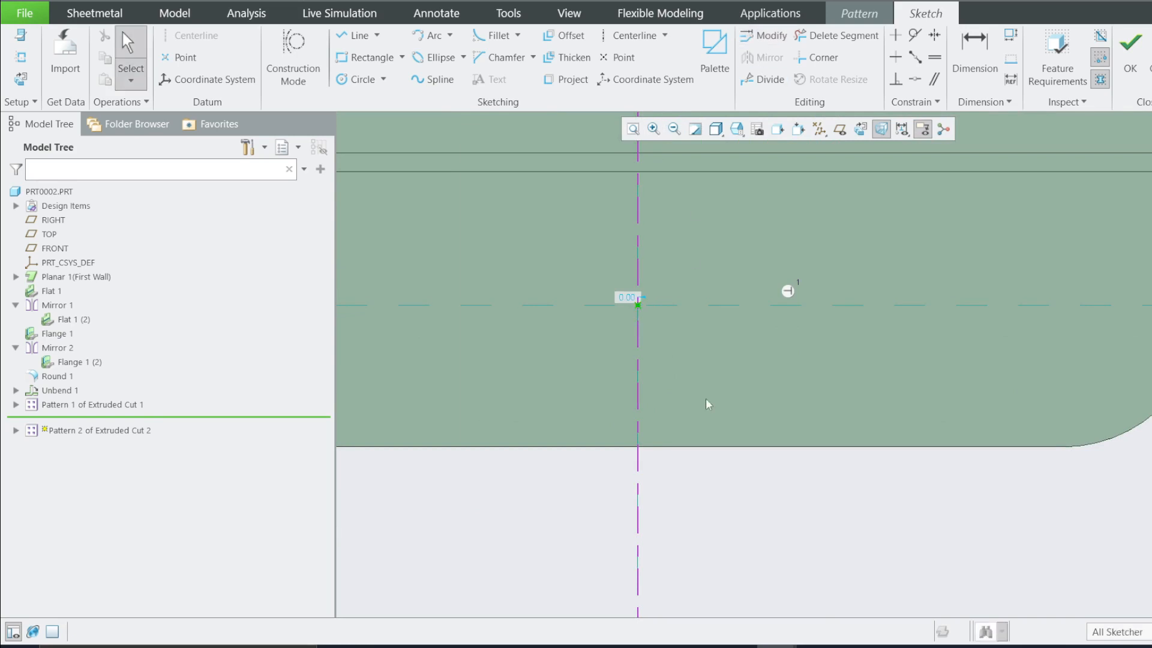
left_click(638, 308)
left_click(764, 57)
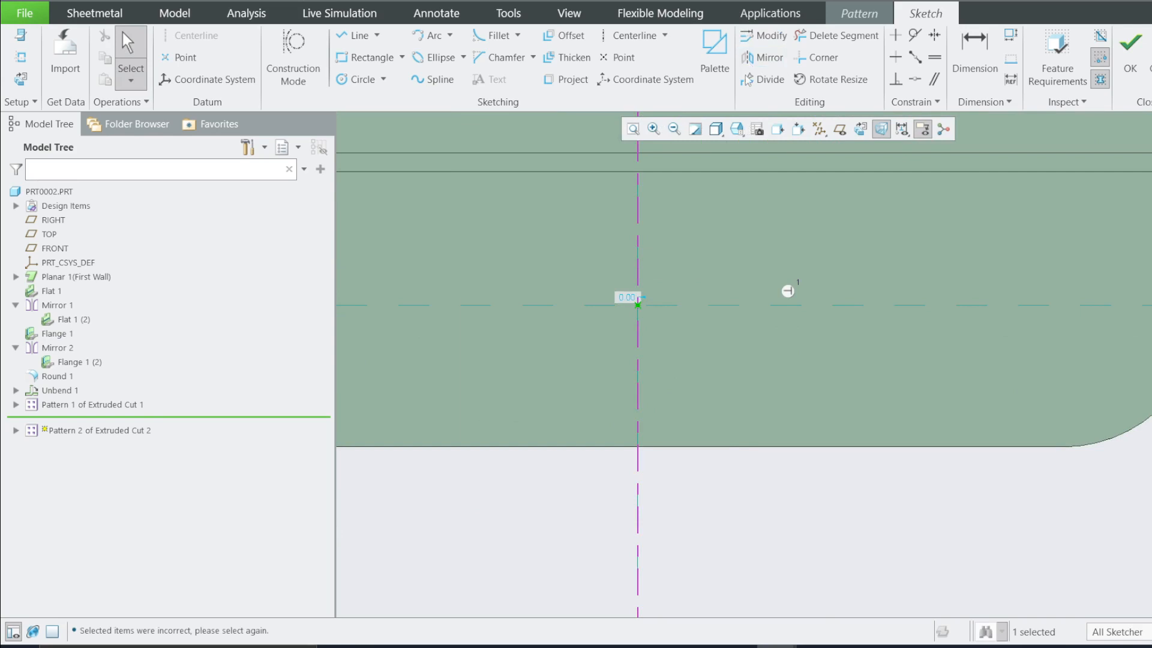
scroll(747, 227, "up", 7)
left_click(742, 370)
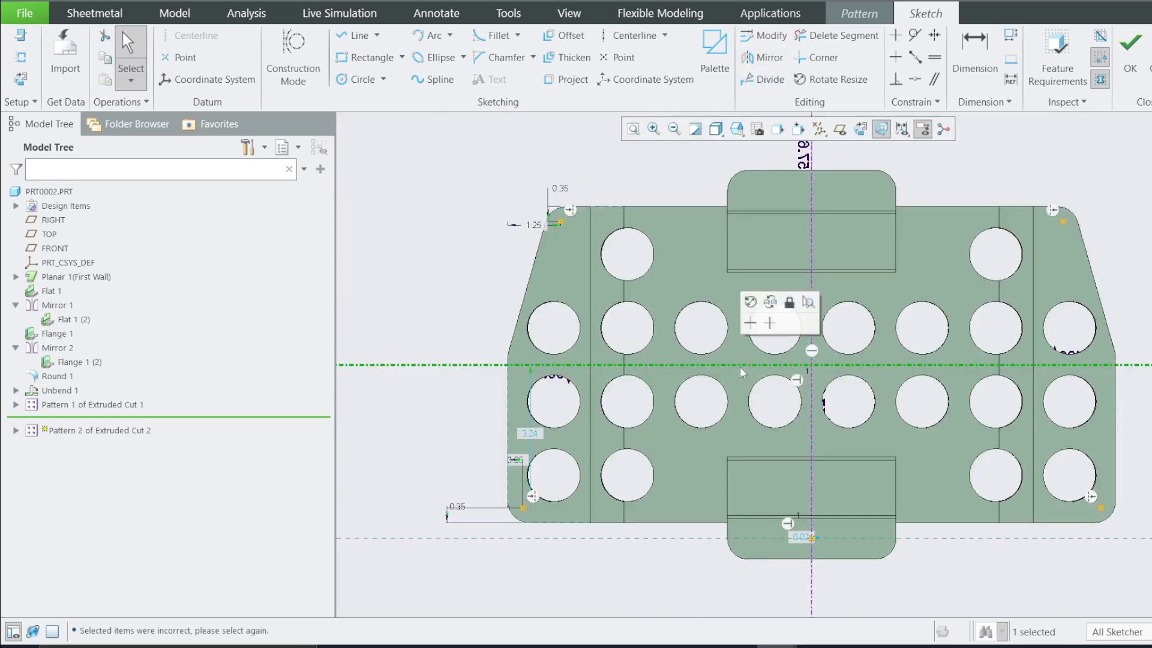
left_click(891, 162)
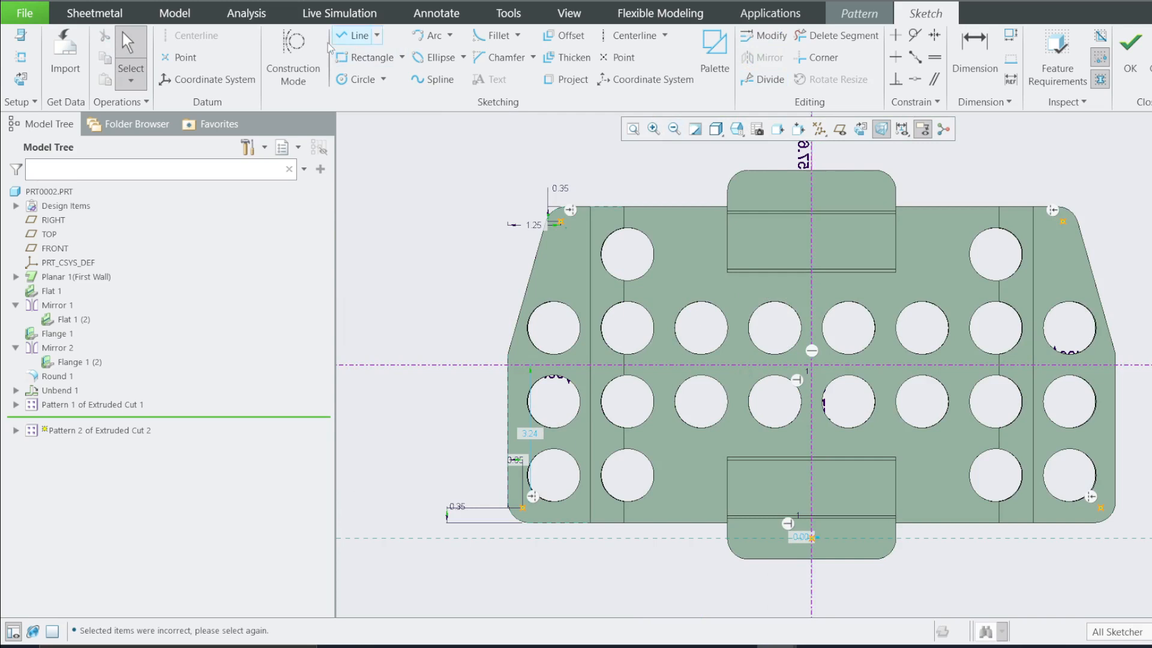
Step: Place a datum point in the upper tab on the vertical centerline
left_click(202, 56)
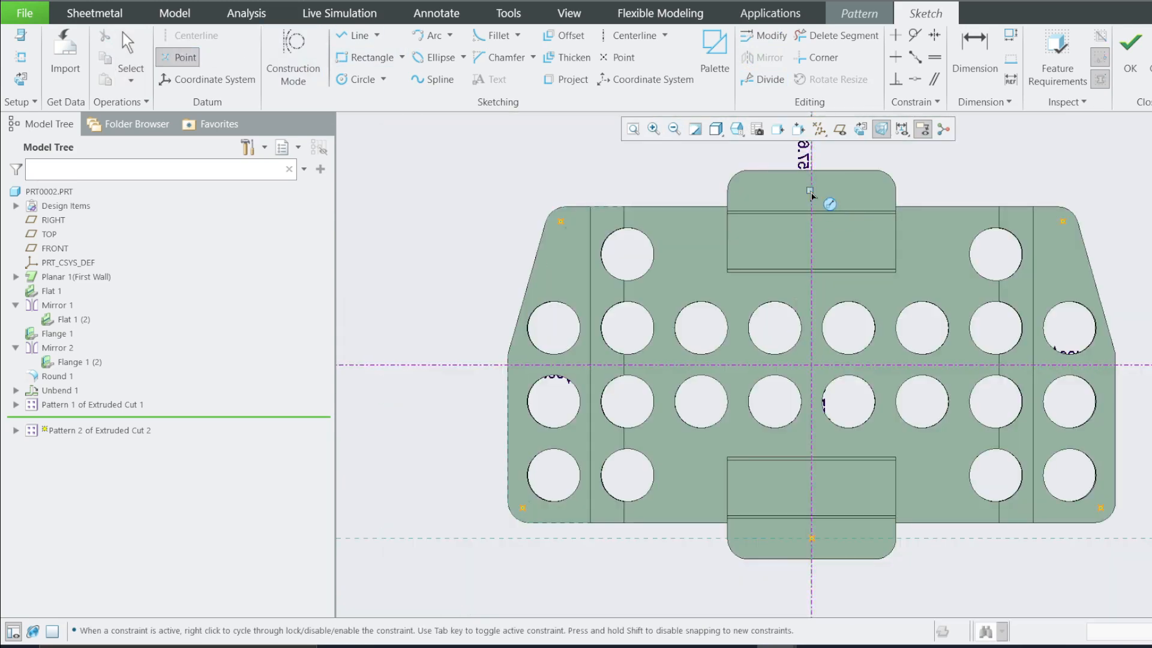
left_click(810, 191)
middle_click(867, 219)
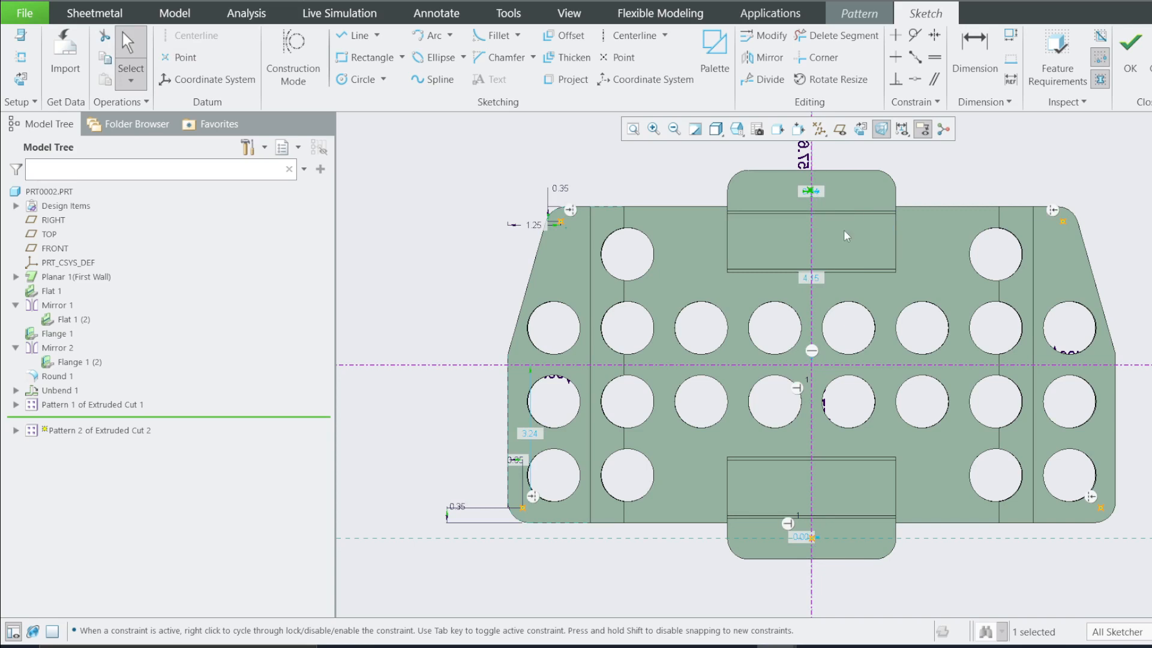
Step: Dimension the upper tab's point 0.35 from the tab's outer edge
left_click(967, 68)
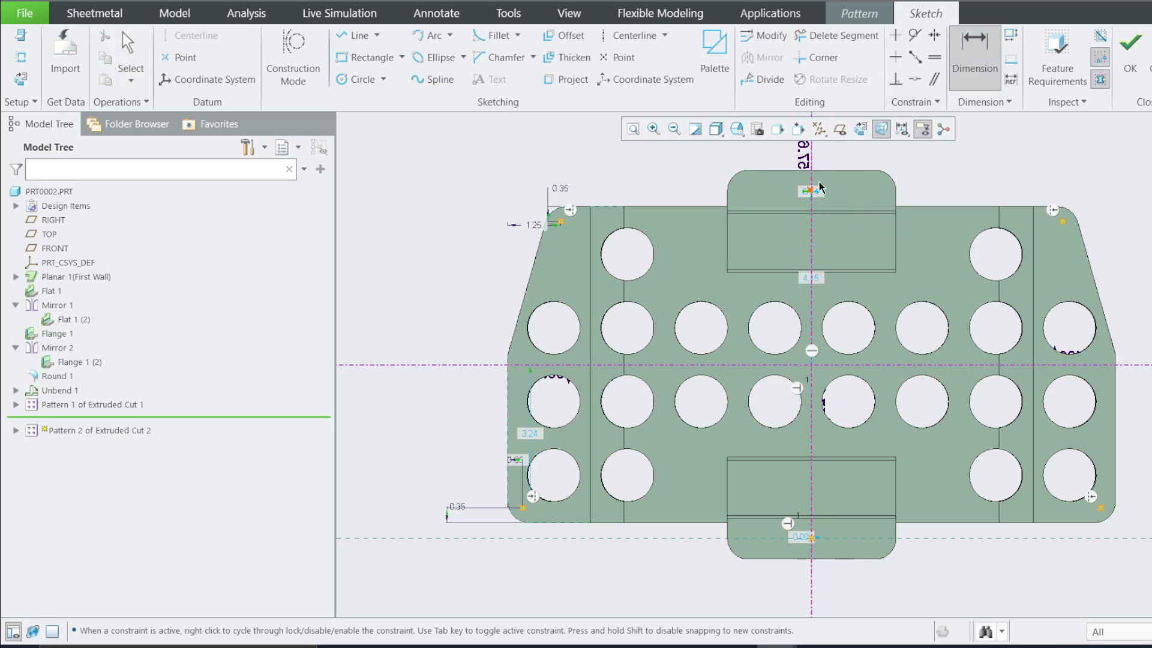
left_click(817, 170)
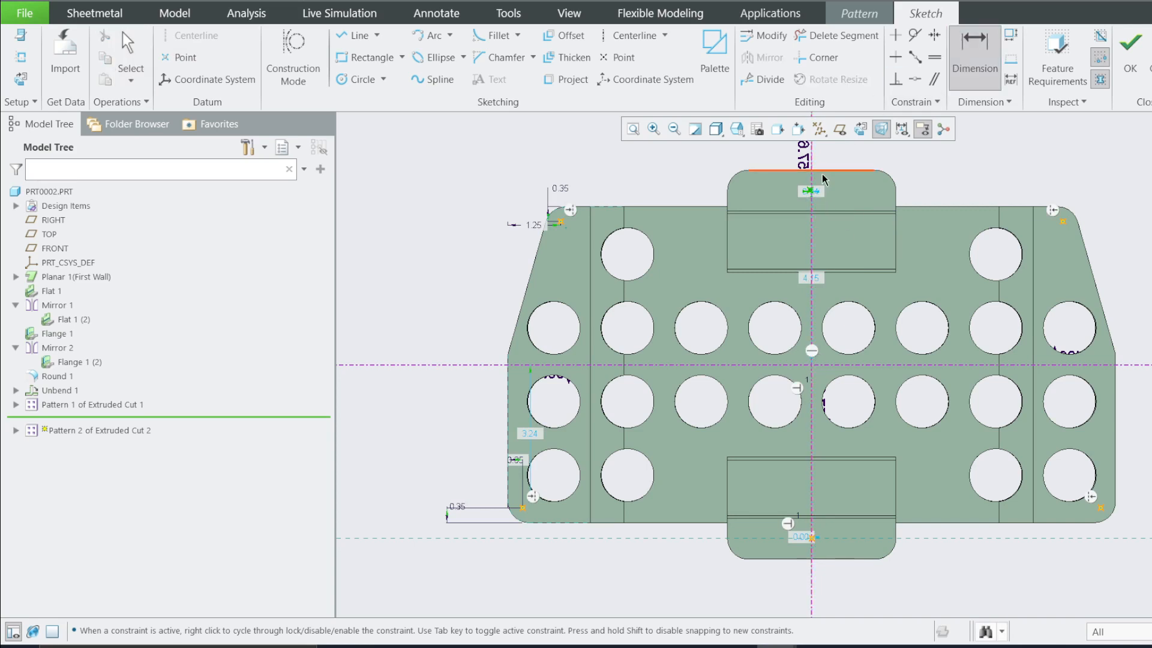
middle_click(937, 197)
key("BackSpace")
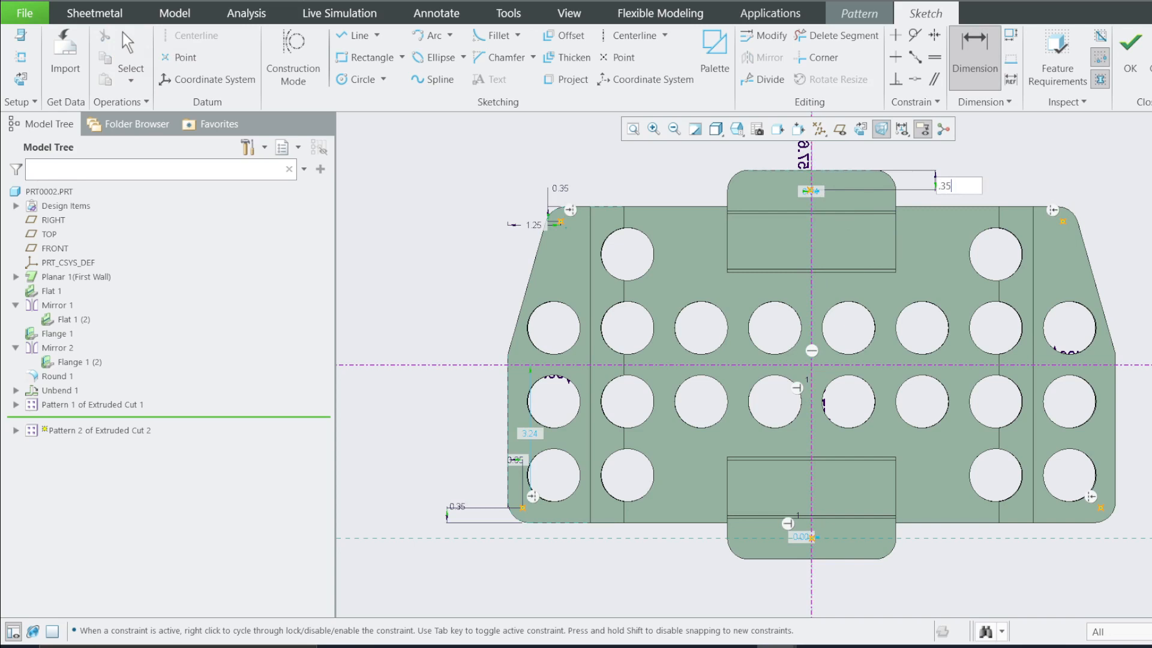
type(".35")
key("Return")
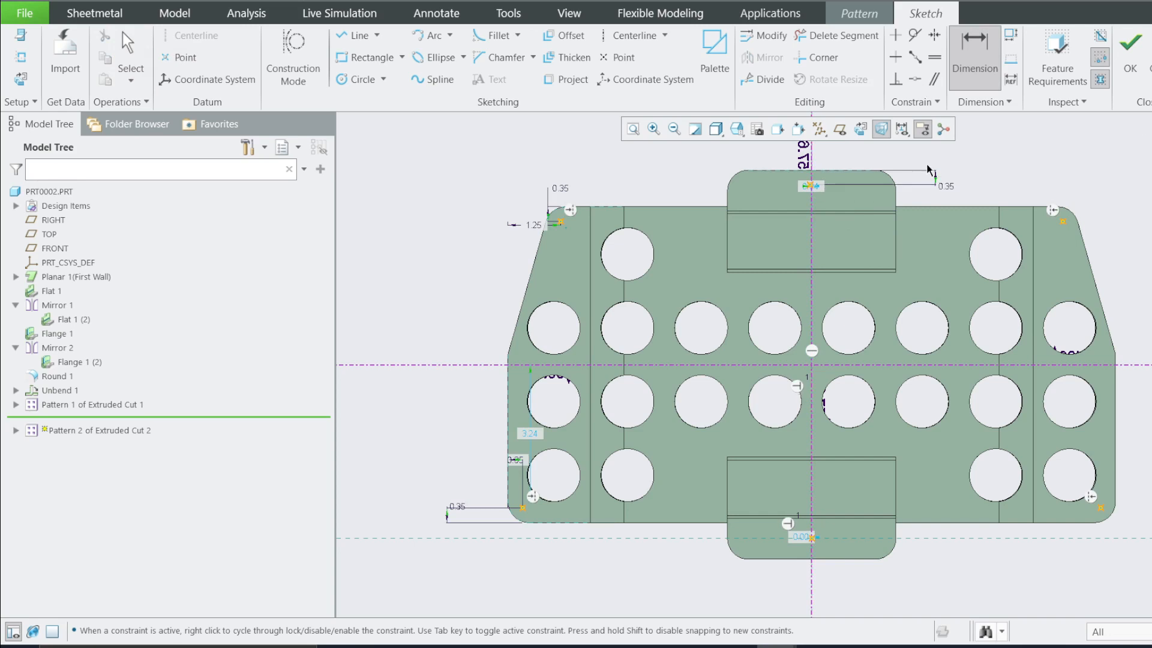
Step: Accept the point sketch and complete the point pattern of the small tab hole
left_click(1134, 57)
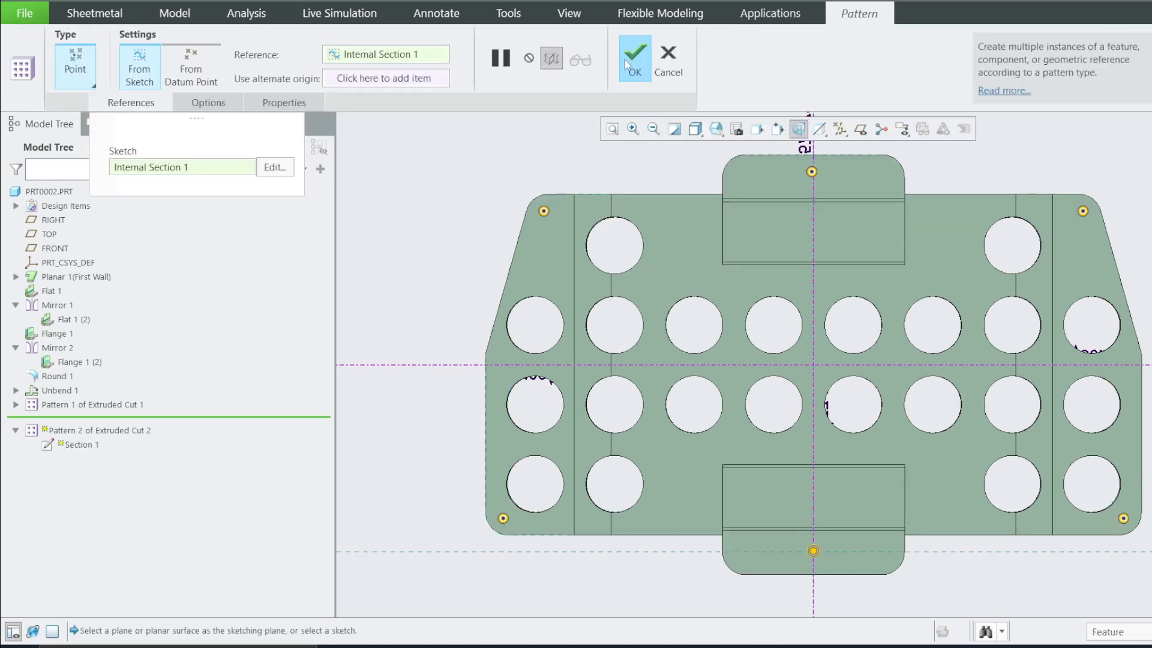
left_click(627, 65)
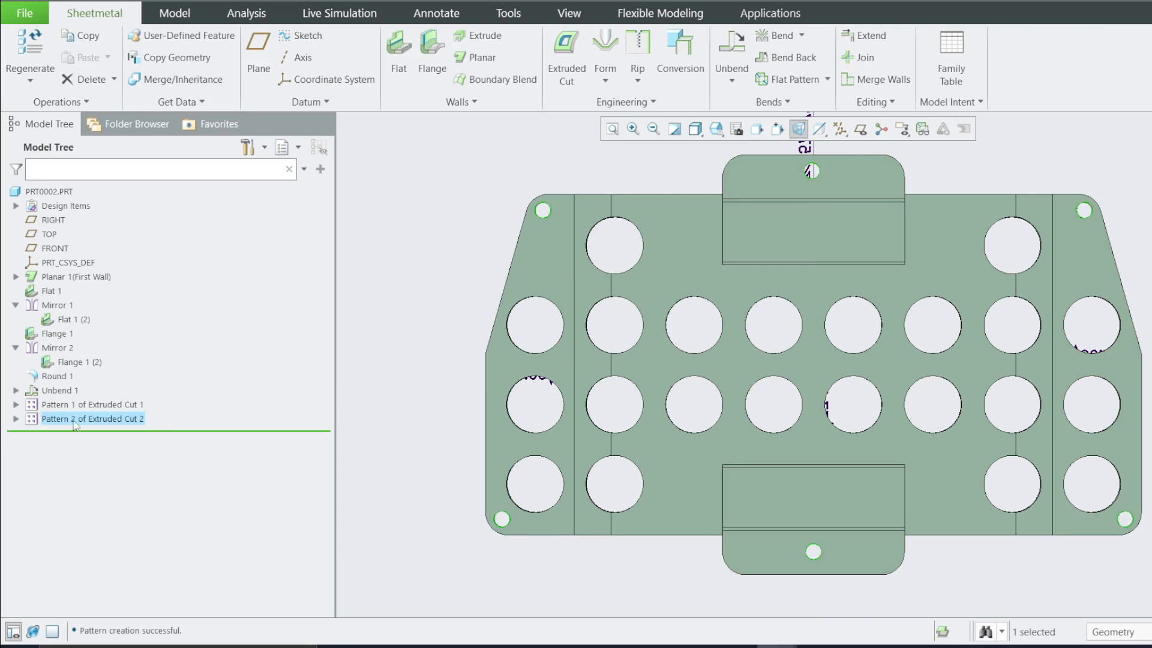
scroll(971, 277, "up", 2)
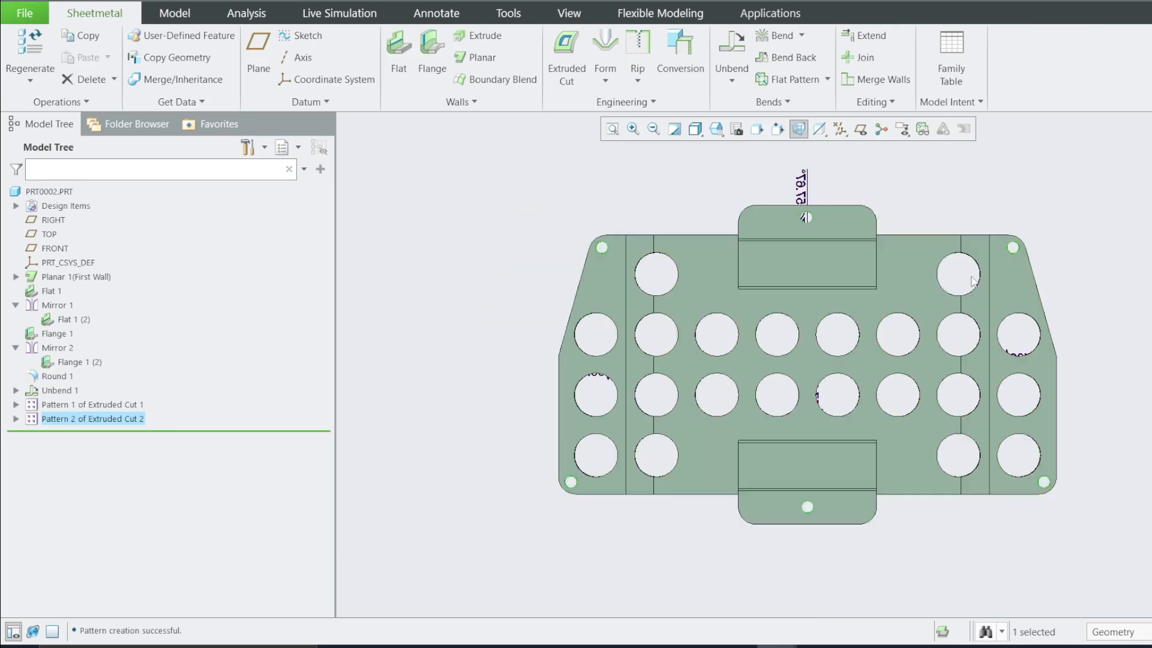
middle_click_drag(768, 413, 703, 366)
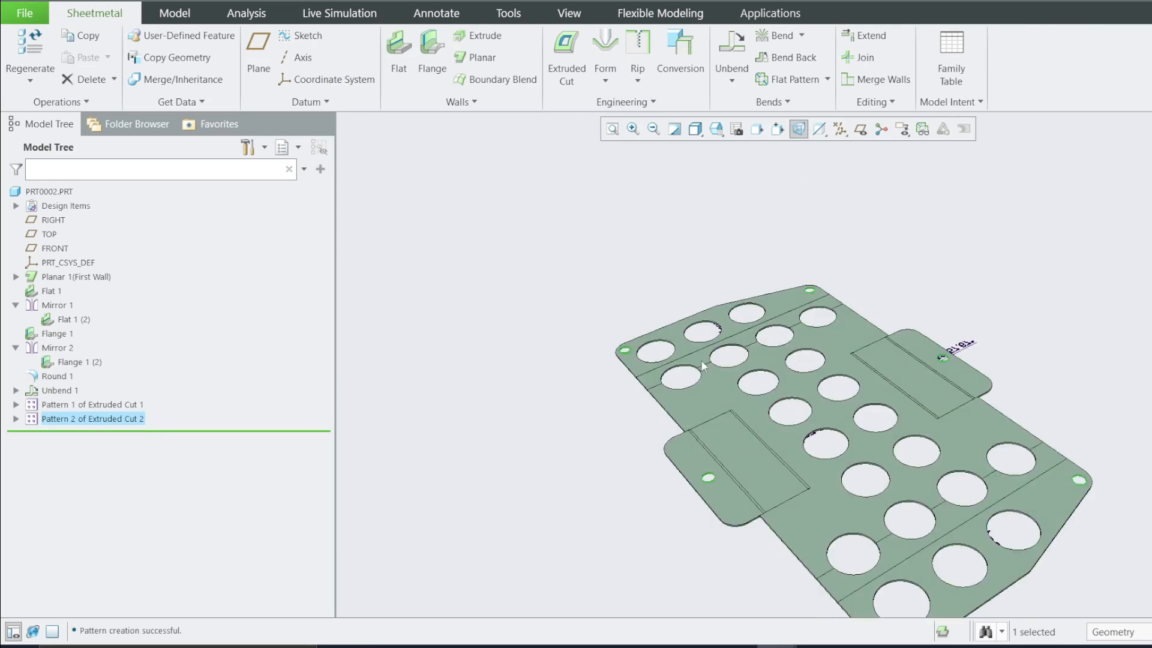
Step: Bend back all unbent walls with automatic bend selection, keeping the planar wall surface as the fixed geometry
left_click(789, 57)
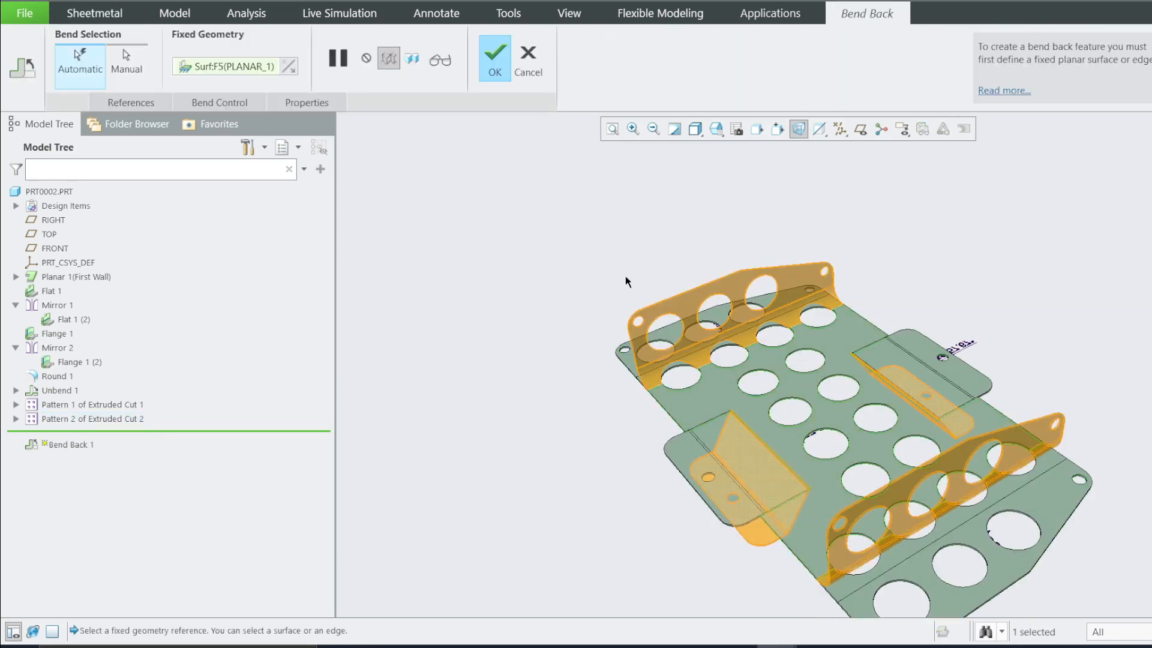
left_click(489, 55)
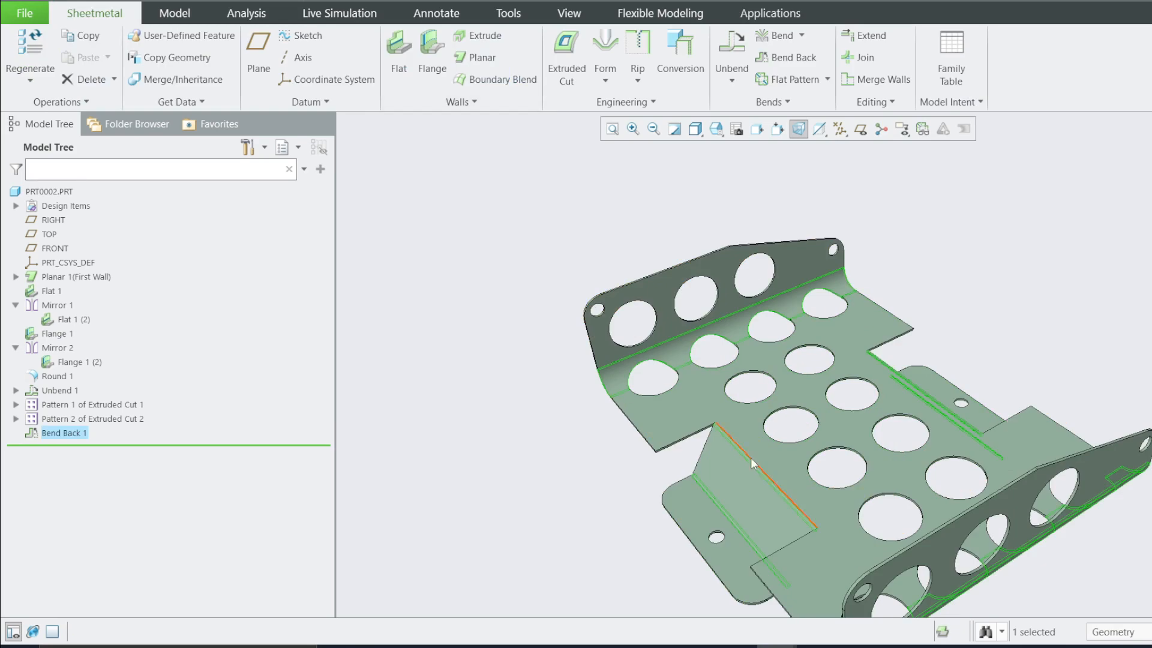
mouse_move(706, 449)
middle_mouse_down()
mouse_move(846, 458)
mouse_move(828, 473)
mouse_move(772, 442)
mouse_move(786, 462)
middle_mouse_up()
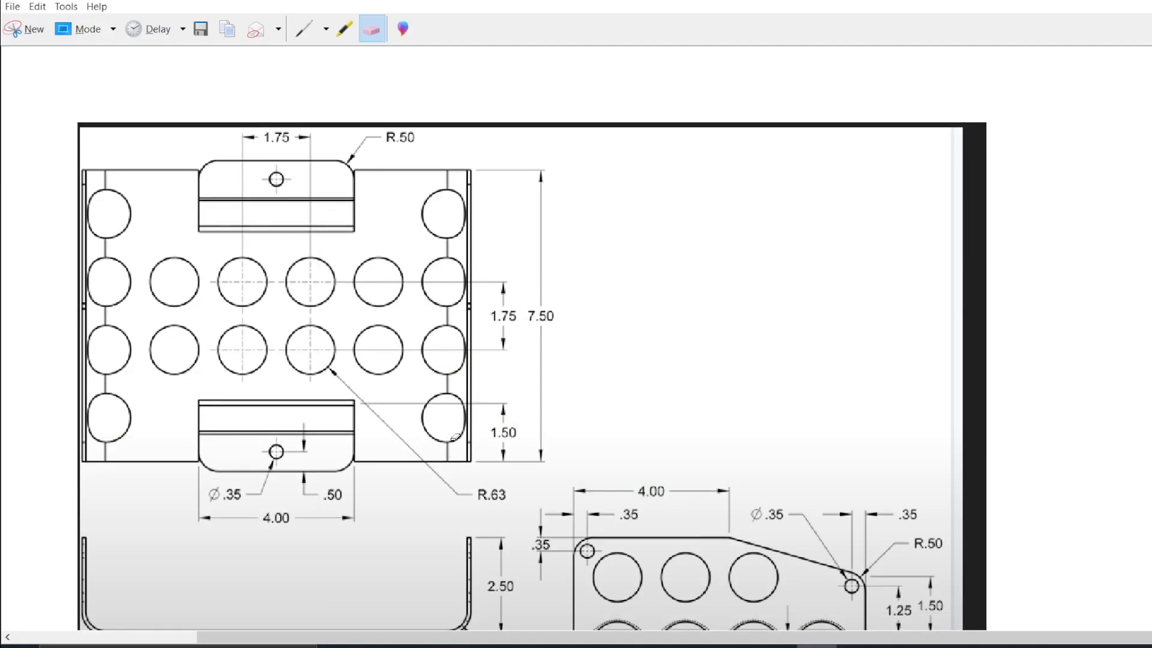
Step: Compare the bent bracket in its TOP and BACK orientations with the corresponding views of the reference drawing
scroll(418, 437, "down", 1)
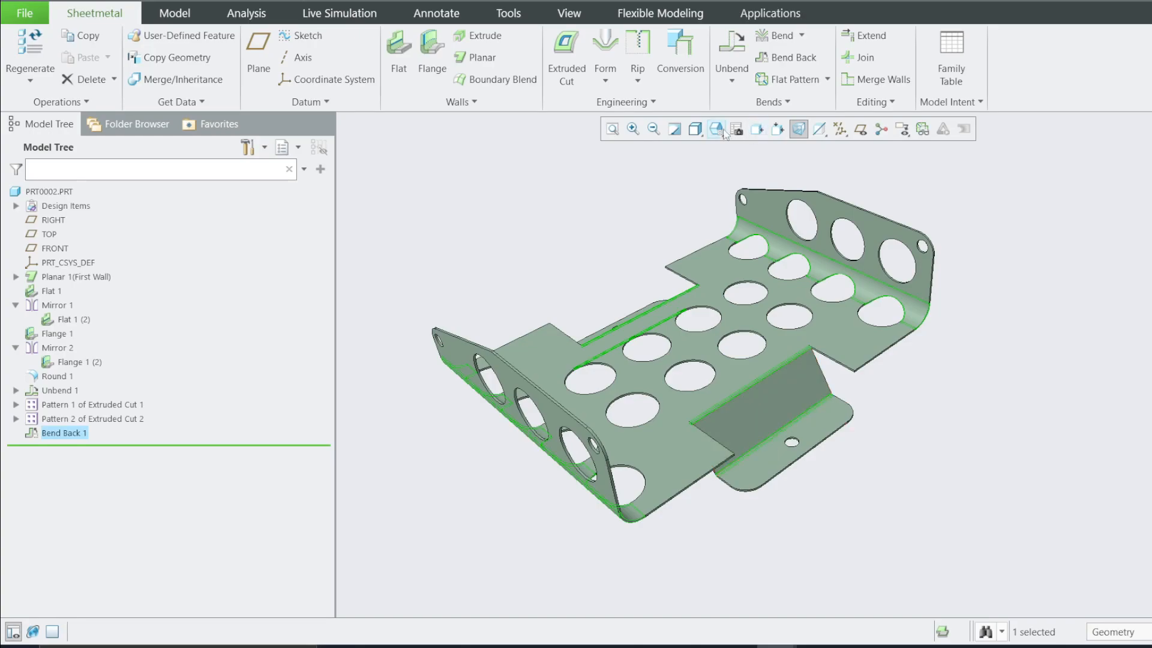
left_click(715, 128)
left_click(741, 247)
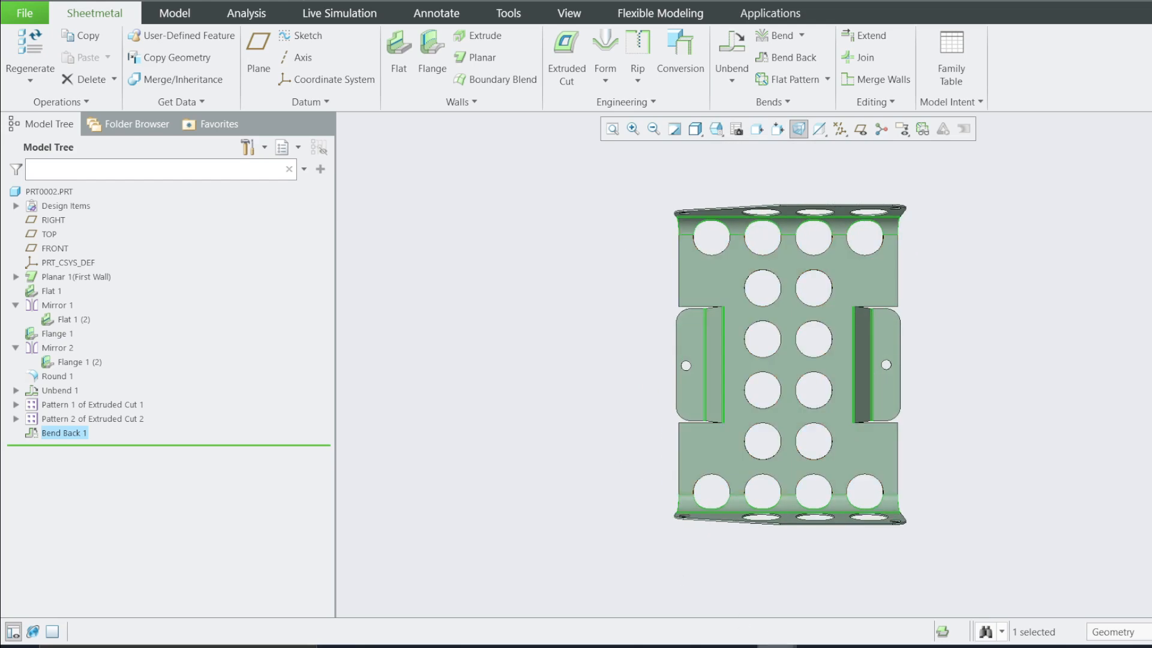
left_click(816, 646)
scroll(725, 443, "down", 3)
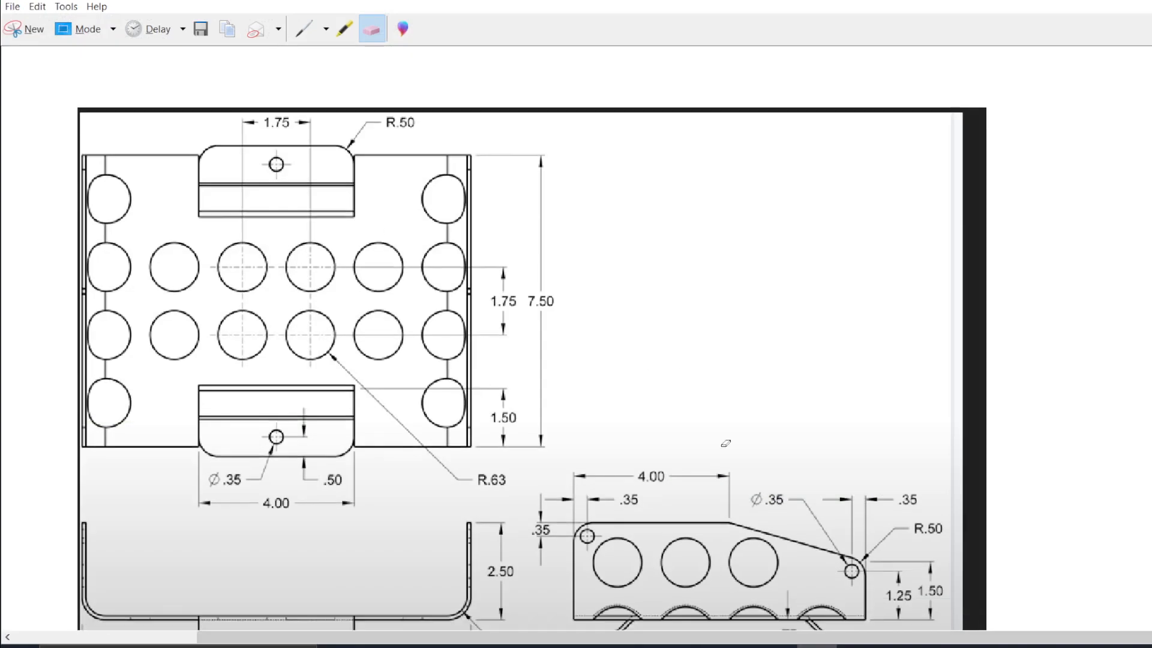
left_click(816, 646)
left_click(715, 128)
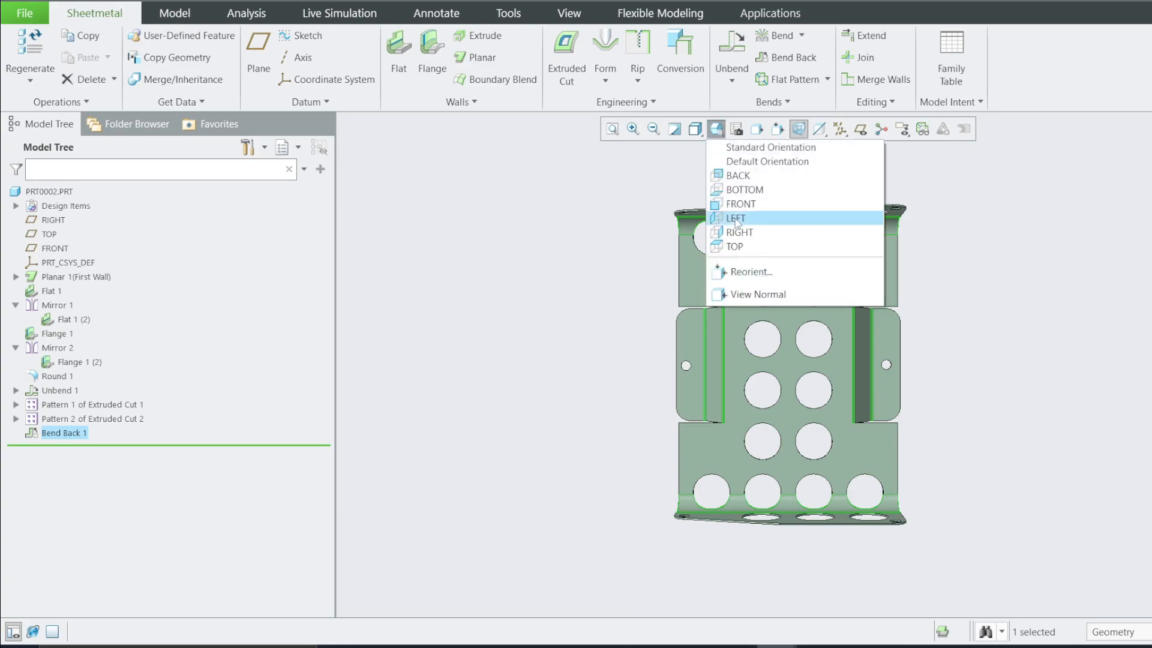
left_click(748, 174)
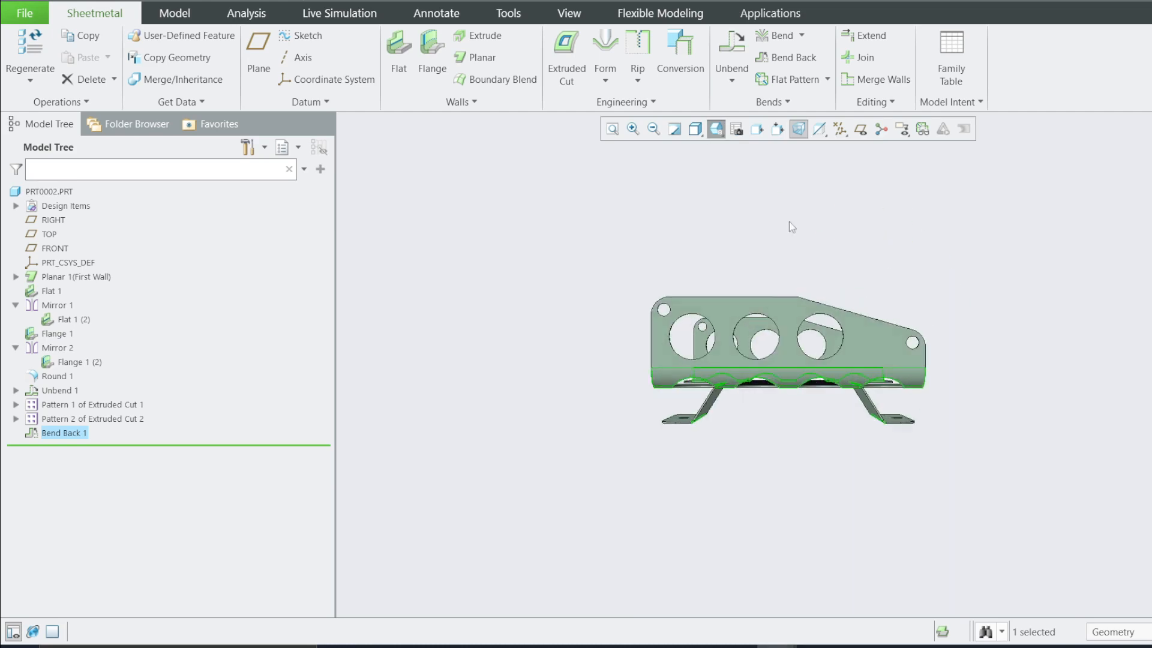
left_click(816, 646)
scroll(763, 510, "down", 3)
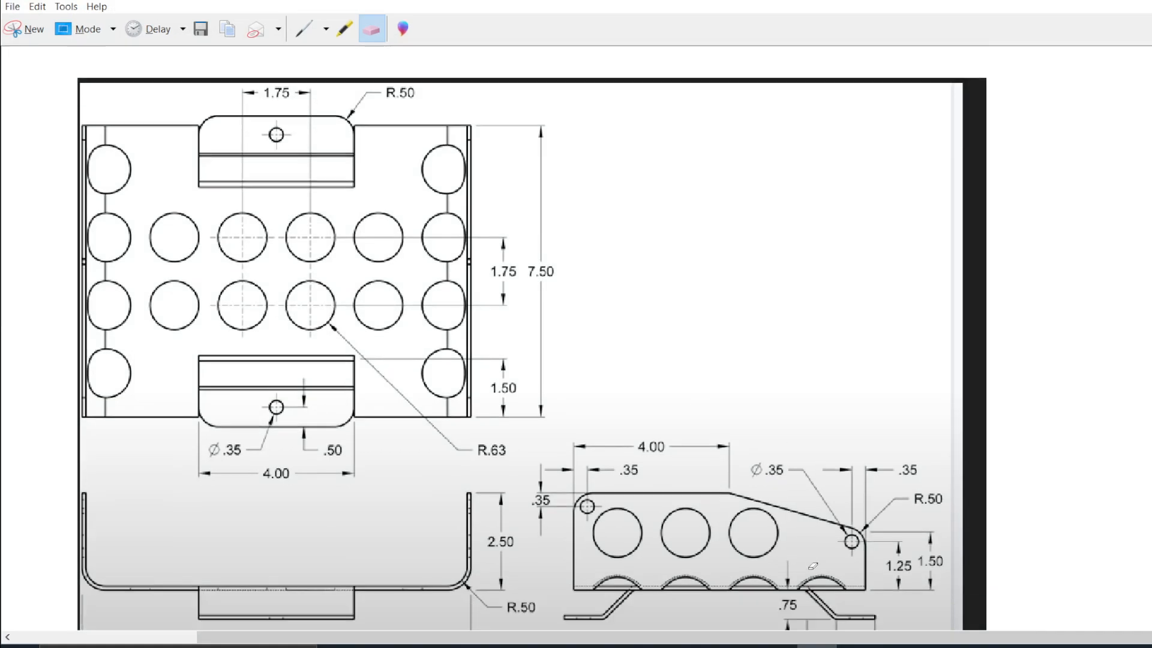
left_click(816, 647)
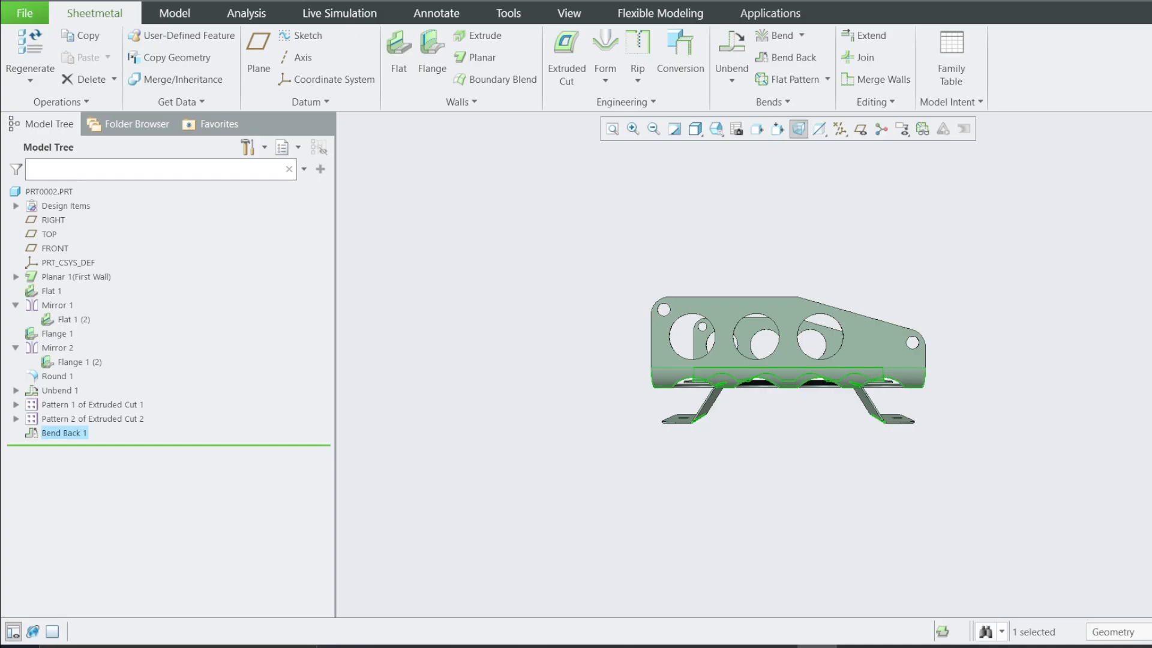
Step: Compare the bent bracket in its opposite side and end orientations with the side and front views of the reference drawing
left_click(716, 128)
left_click(730, 191)
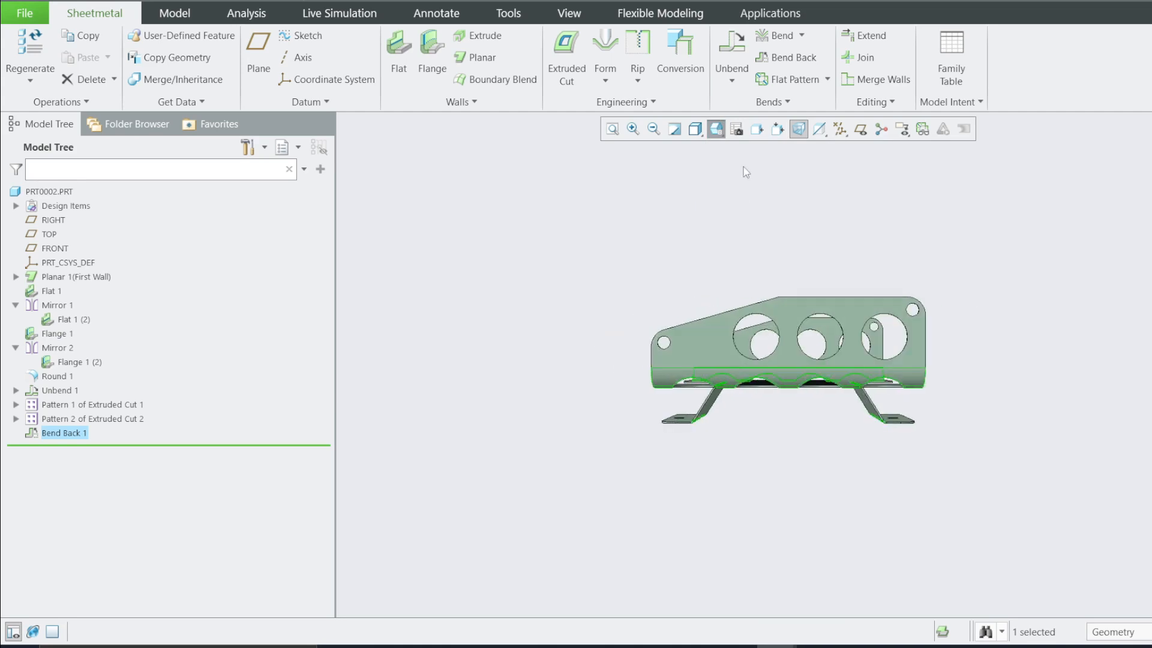
left_click(718, 134)
left_click(734, 217)
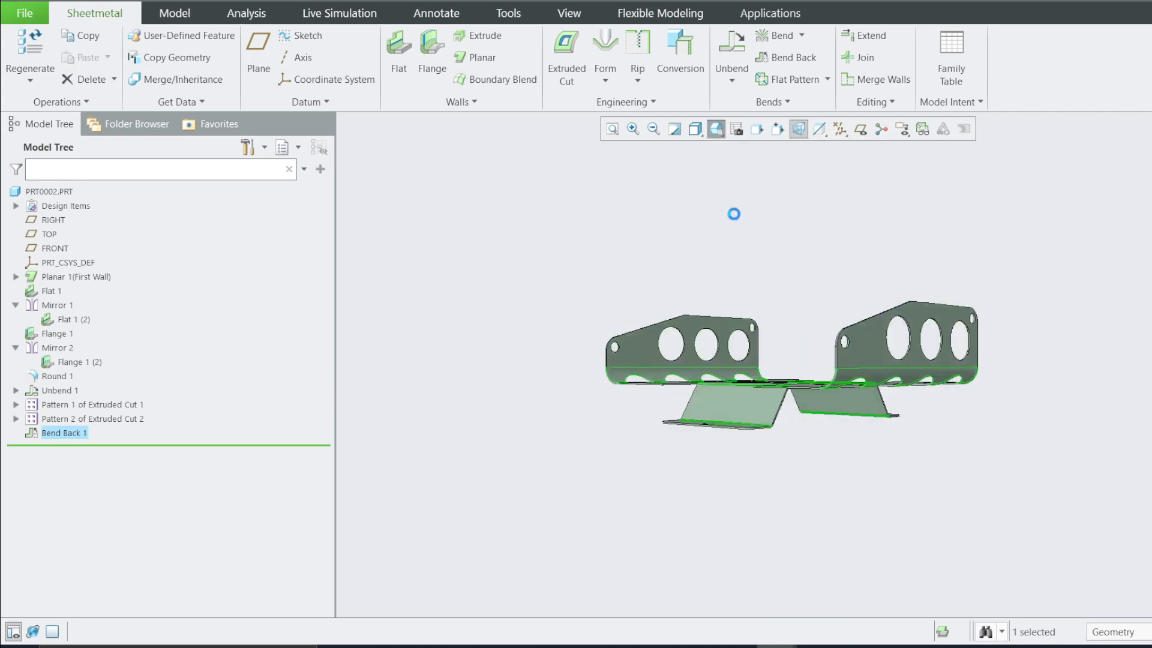
left_click(816, 646)
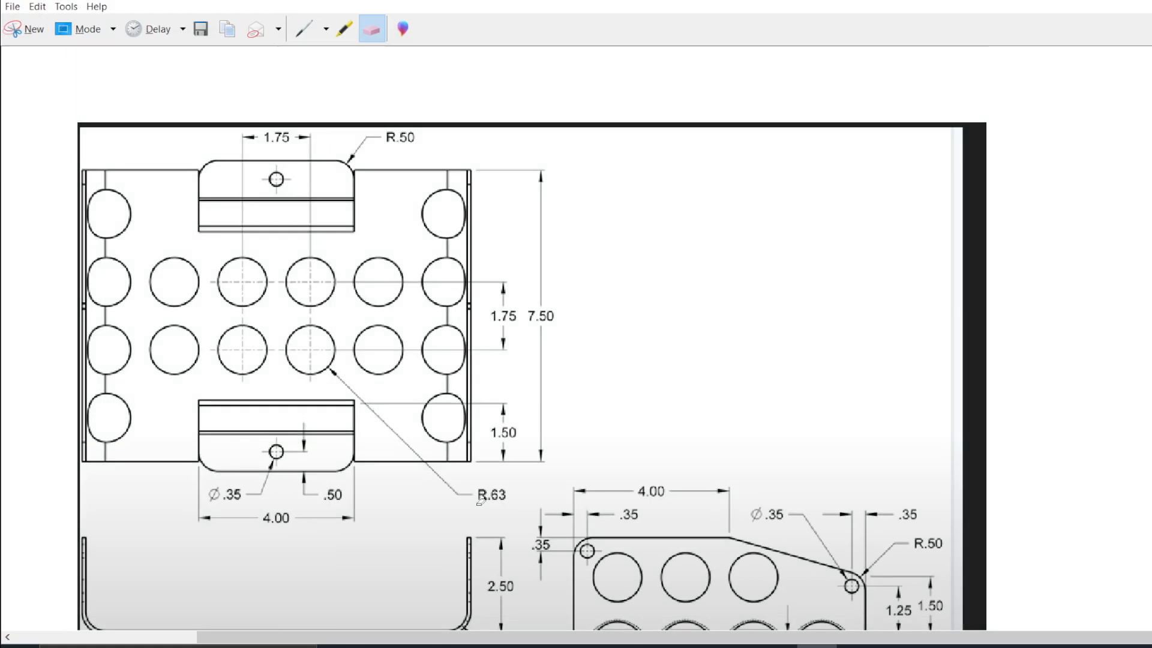
scroll(446, 556, "down", 1)
scroll(492, 606, "down", 1)
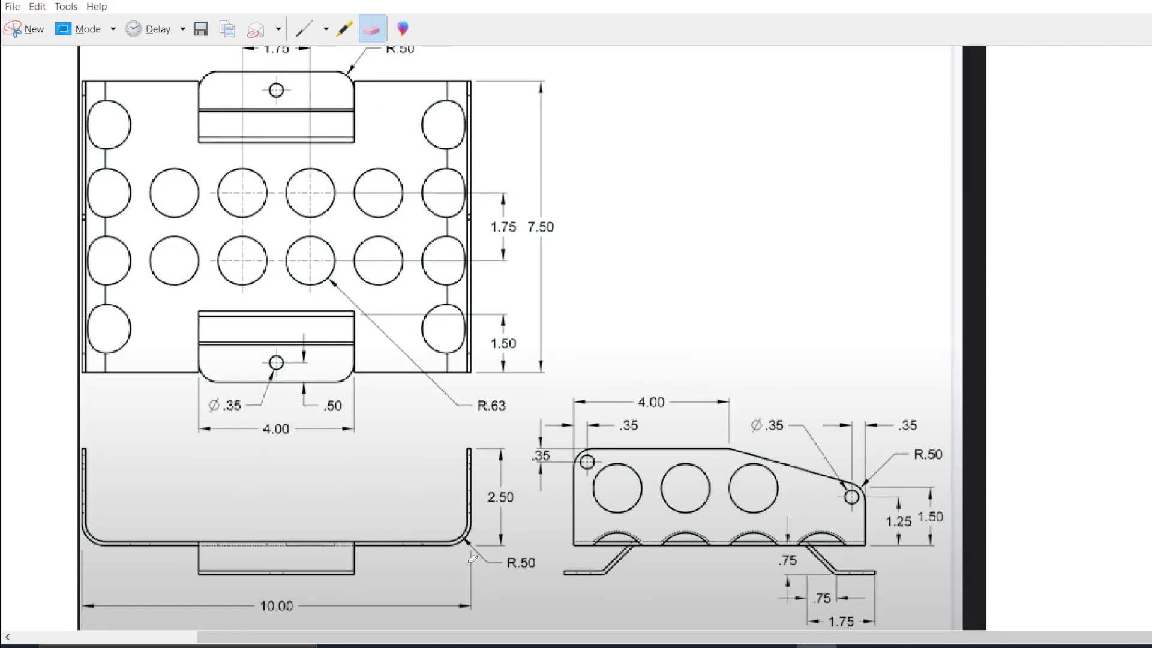
left_click(778, 646)
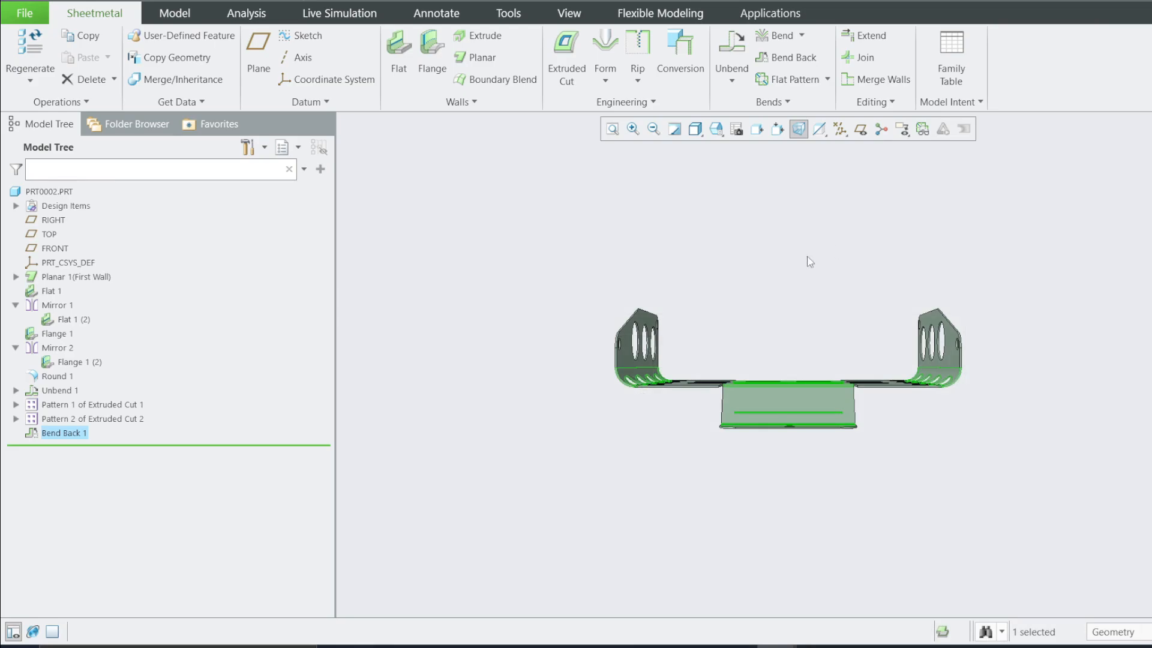
middle_click_drag(853, 349, 827, 343)
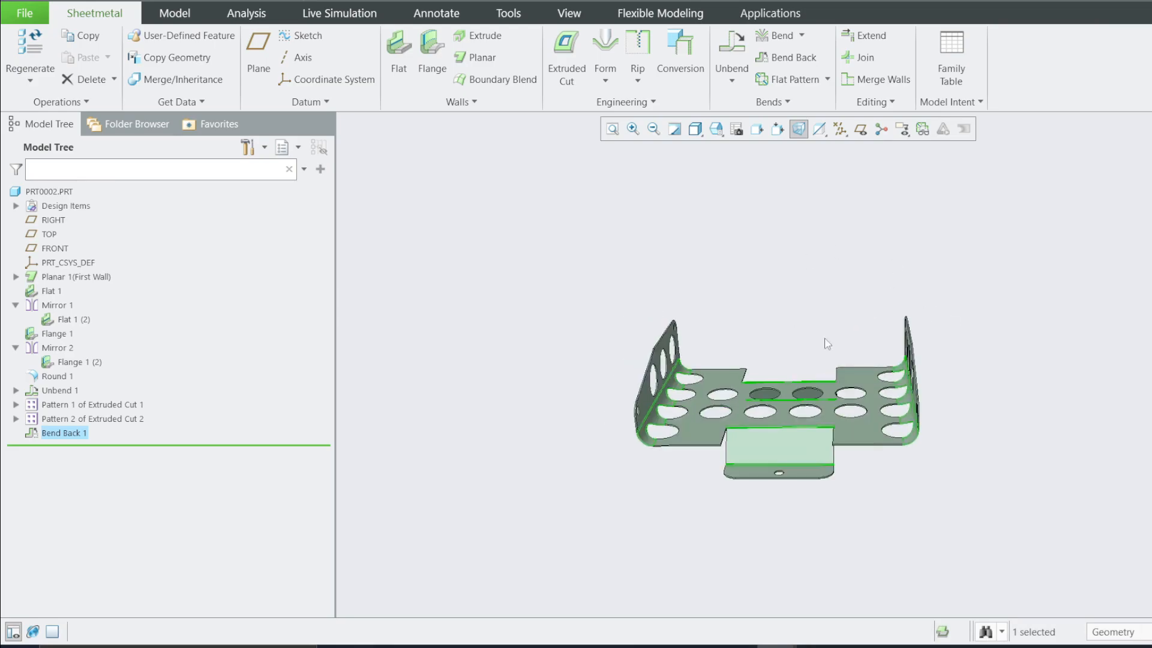
scroll(920, 390, "up", 2)
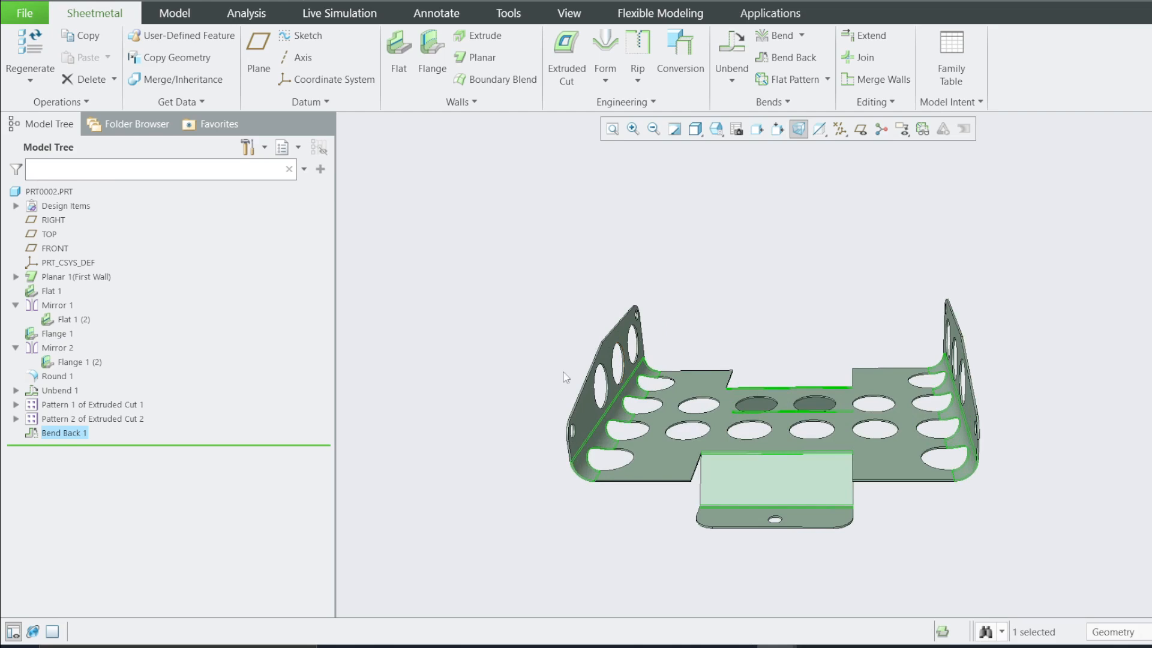
Step: Apply the metallic yellow appearance from My Appearances to the whole bracket, using the Body selection filter to pick the solid
left_click(569, 12)
left_click(166, 80)
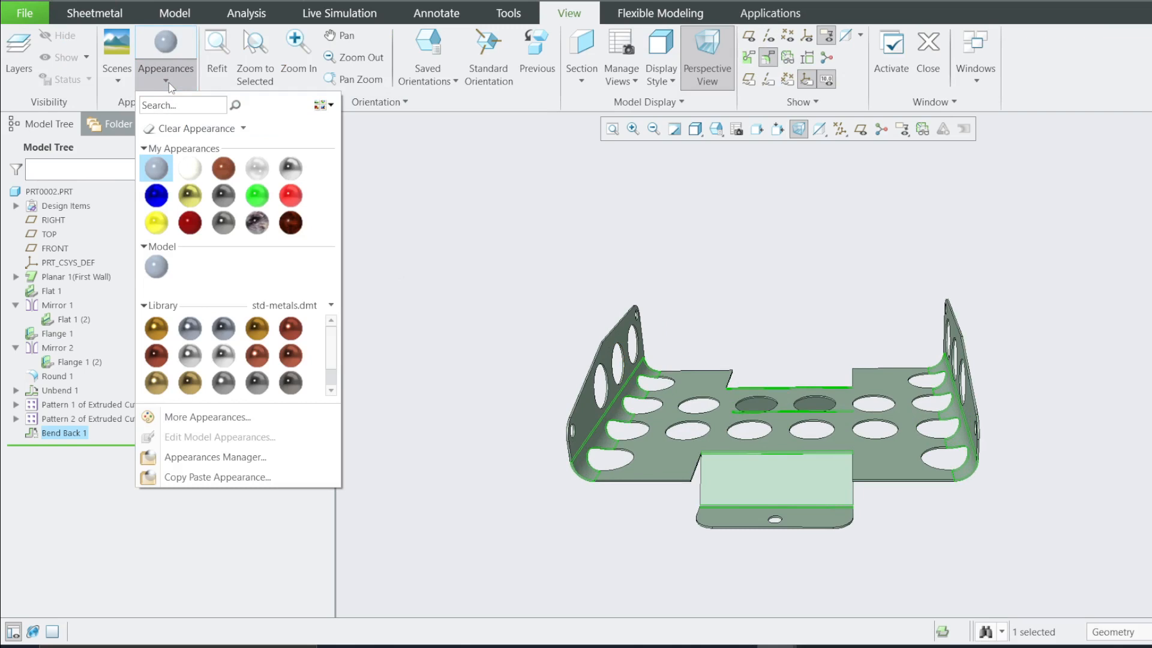
left_click(190, 197)
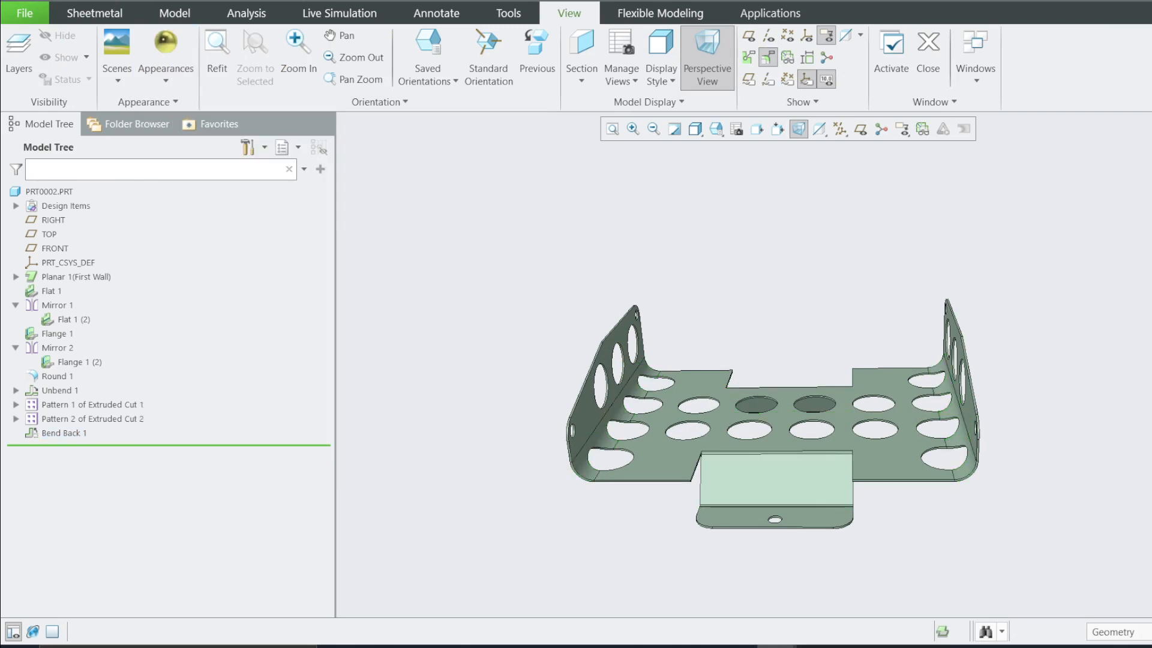
left_click(1112, 632)
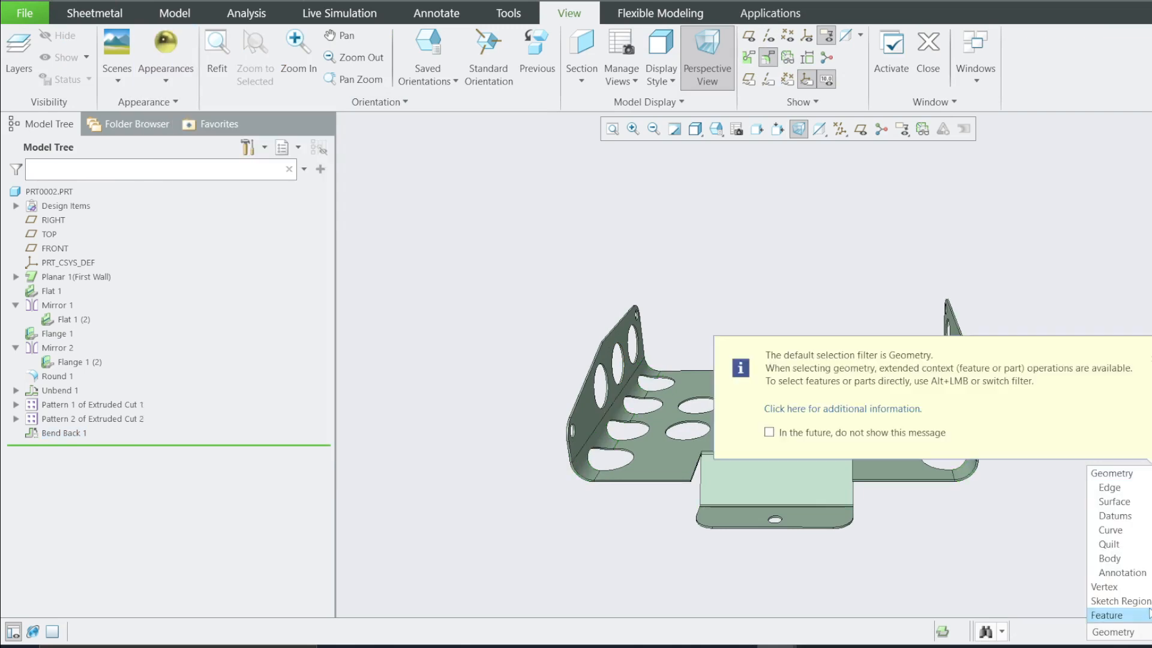
left_click(1110, 557)
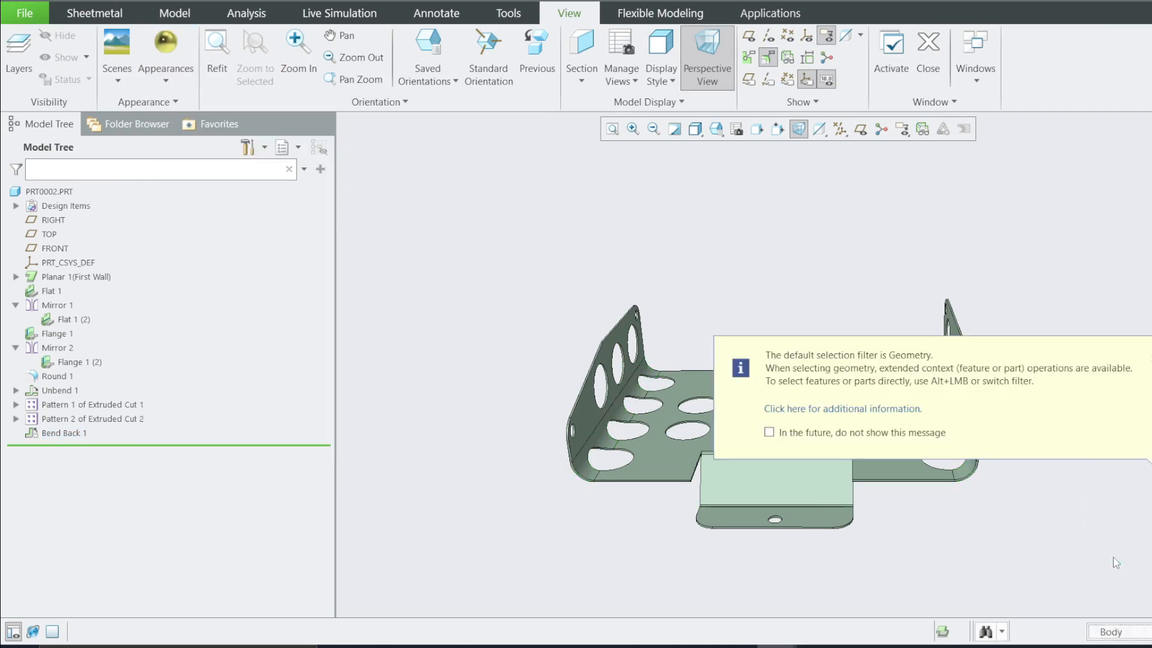
left_click(792, 486)
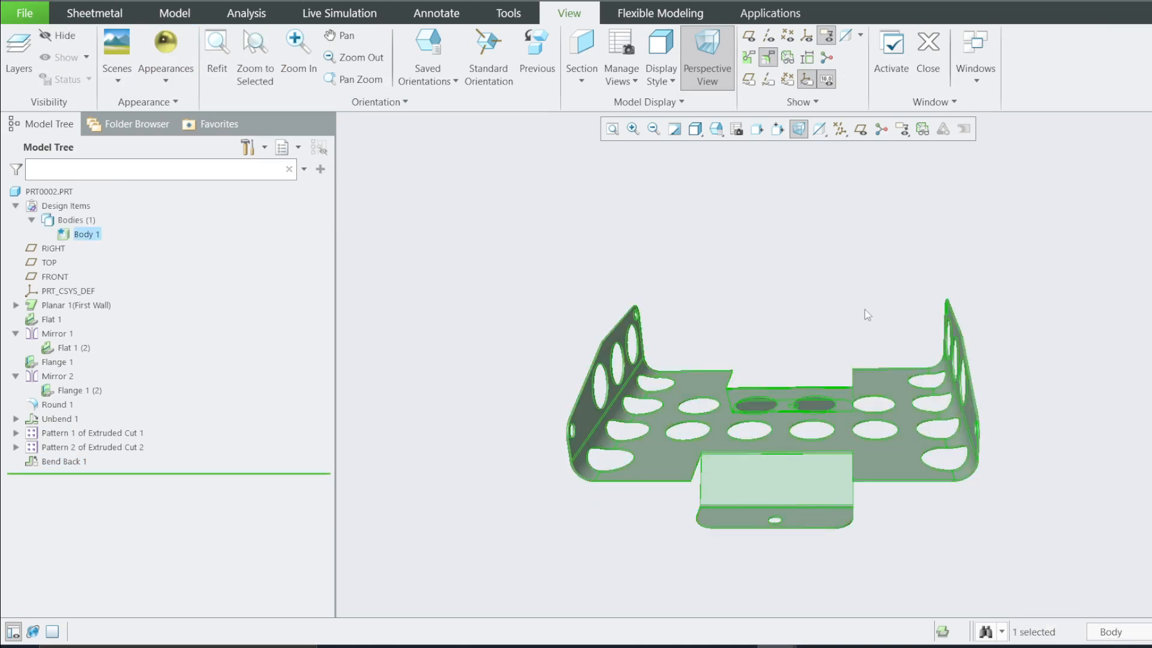
left_click(166, 48)
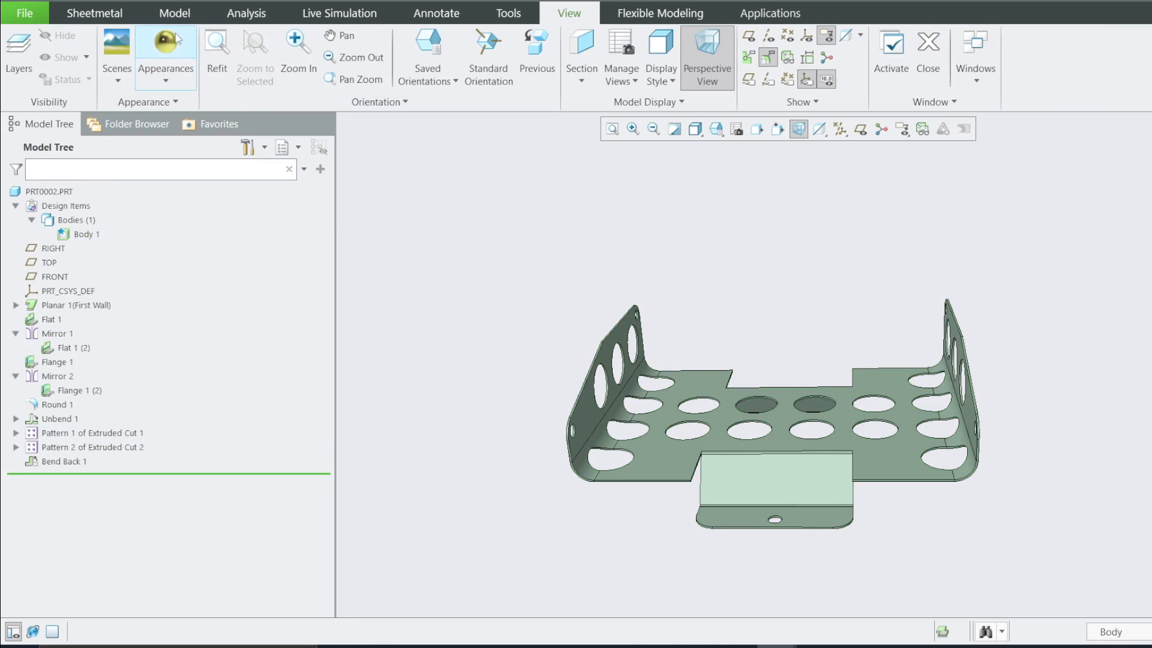
left_click(1138, 640)
left_click(1110, 602)
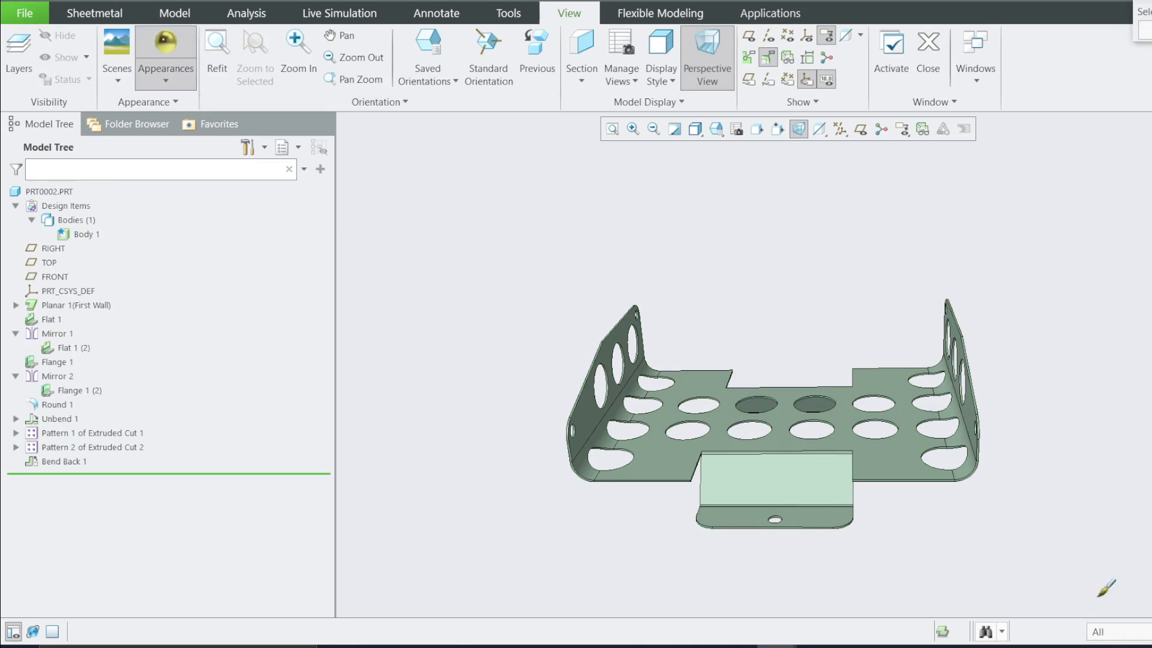
middle_click(811, 486)
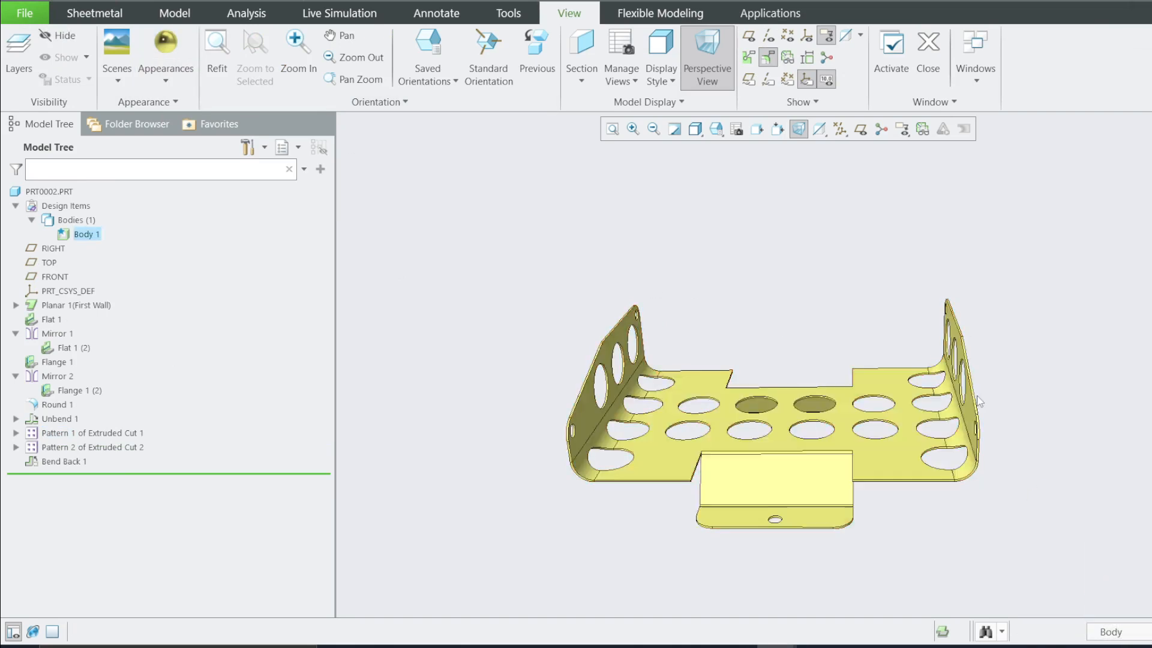
Step: Examine the coloured bracket's side walls, hole patterns and tabs from an angled 3D view
scroll(831, 397, "up", 2)
middle_click_drag(698, 381, 612, 340)
scroll(785, 359, "up", 2)
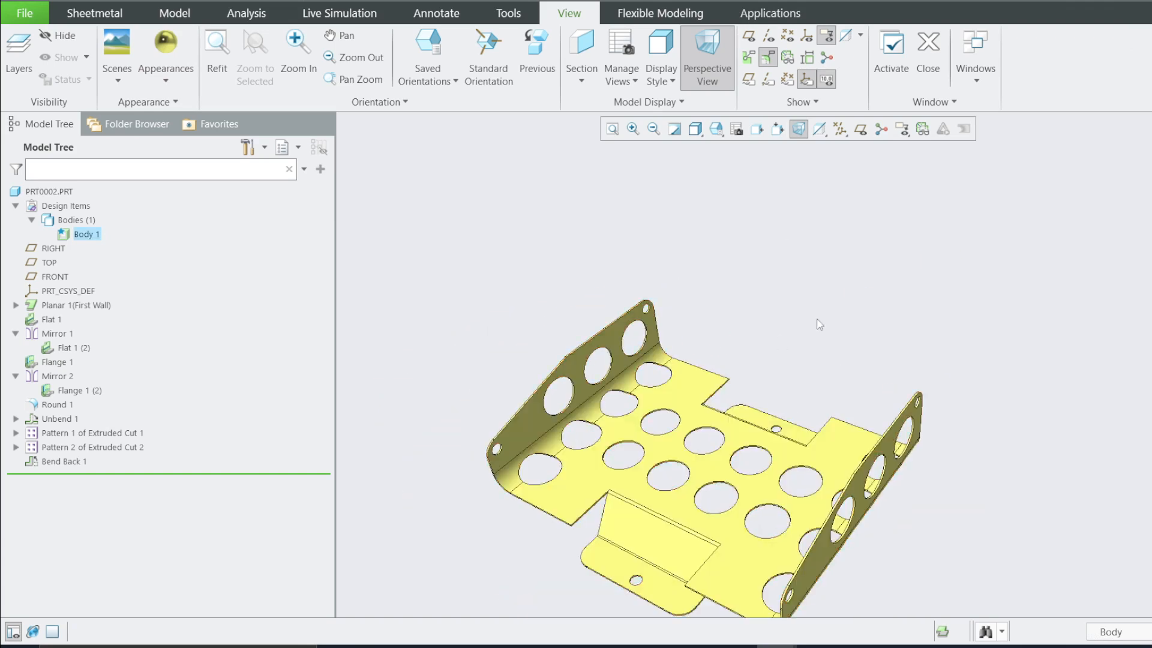
scroll(842, 285, "down", 1)
scroll(1047, 432, "up", 1)
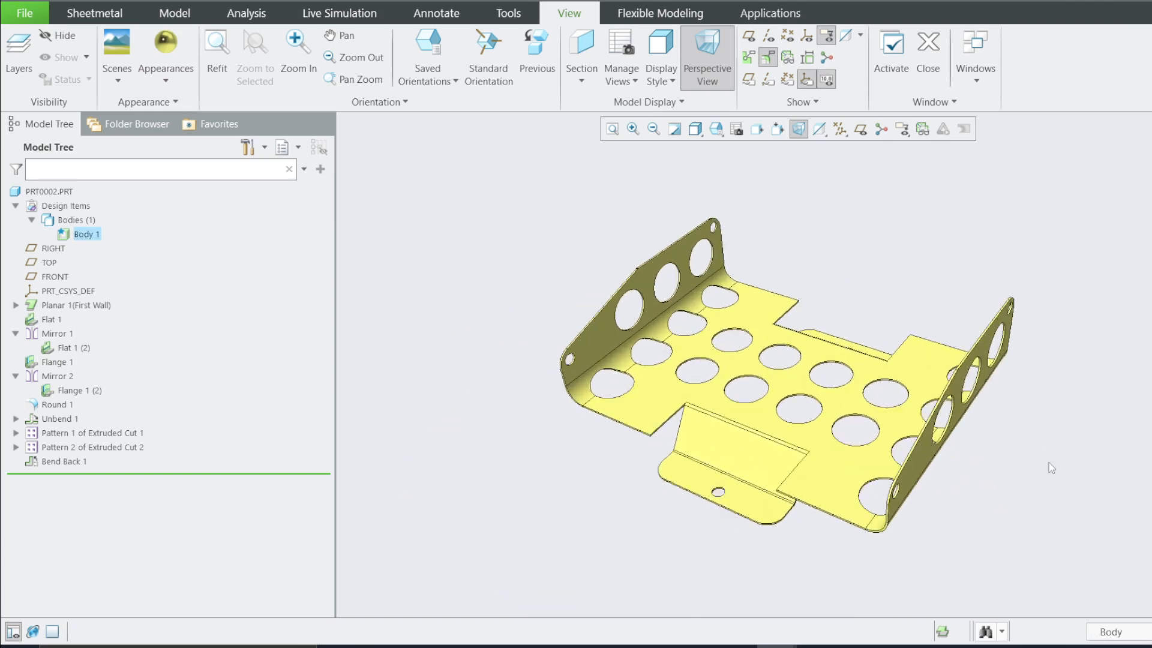
mouse_move(778, 356)
middle_mouse_down()
mouse_move(785, 442)
mouse_move(759, 440)
middle_mouse_up()
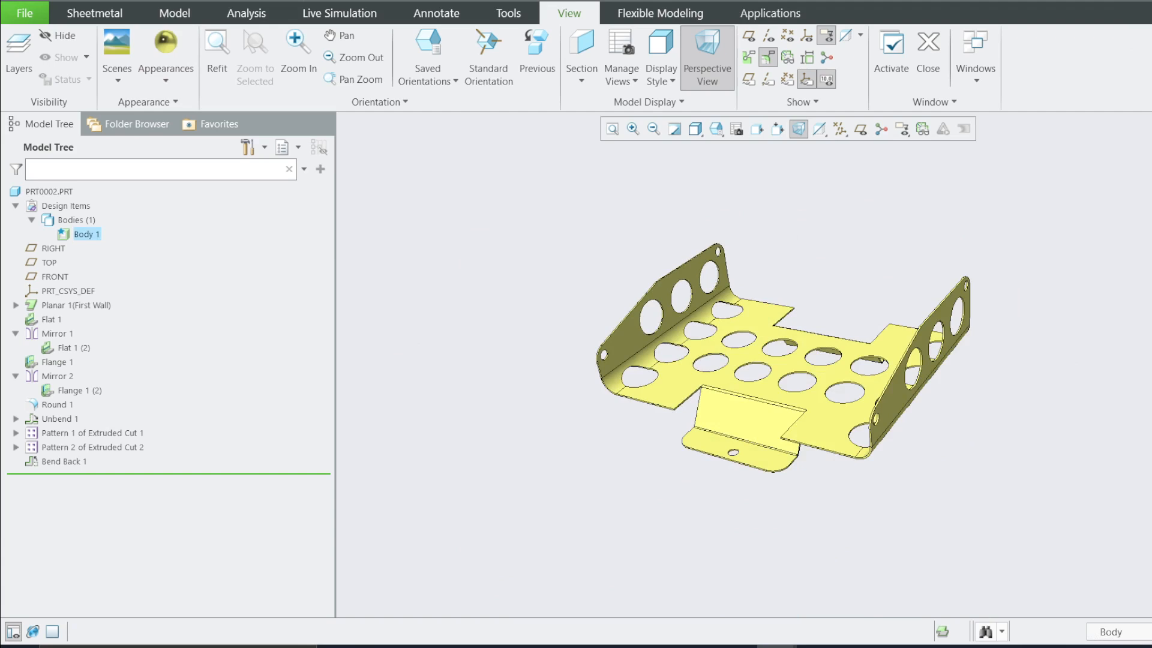